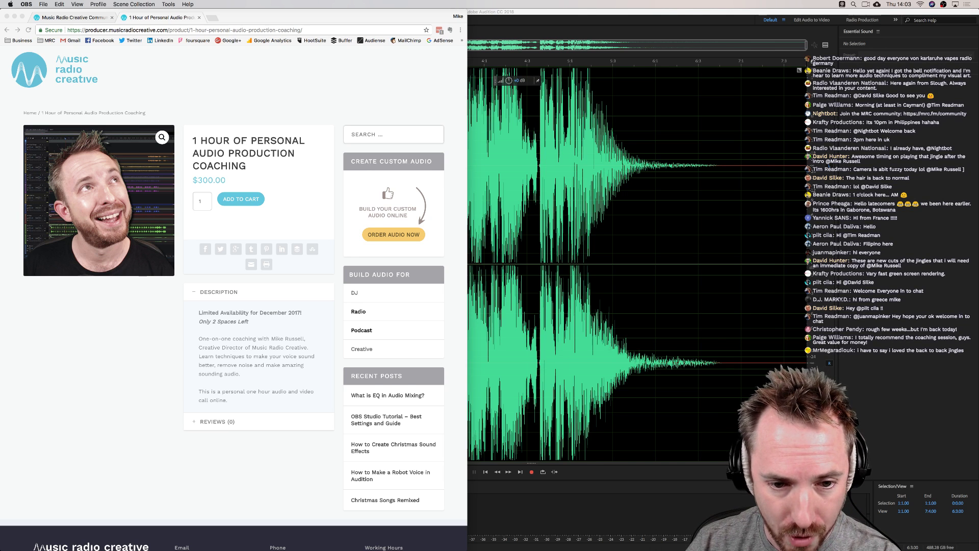
Switch to Adobe Audition and compare the waveforms of p6-334496.wav and the Kiss Armenia full-mix jingle
key(super+Tab)
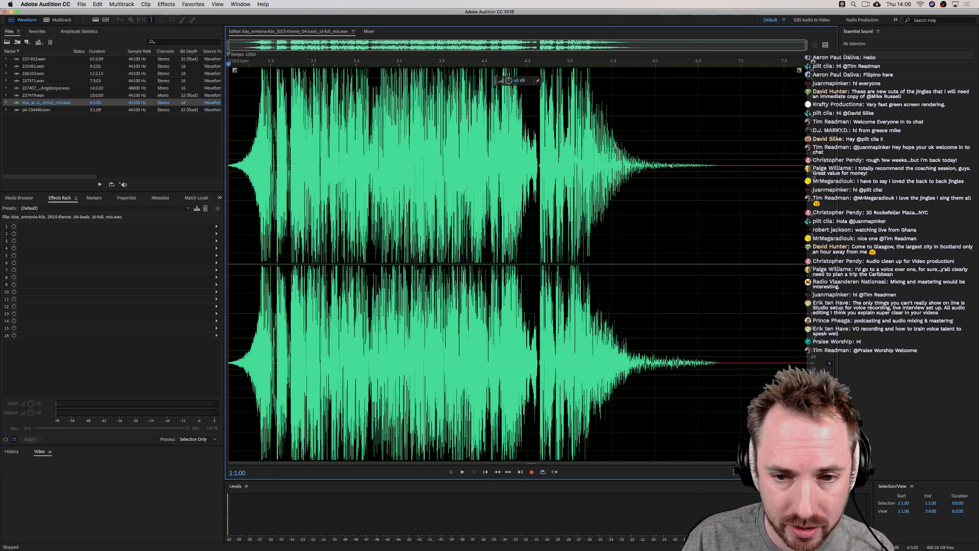
click(37, 110)
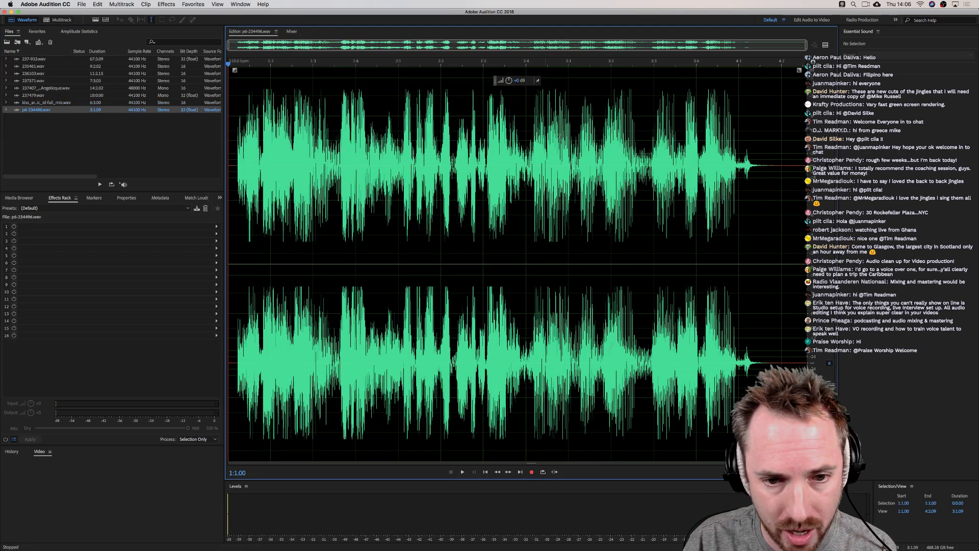
click(34, 103)
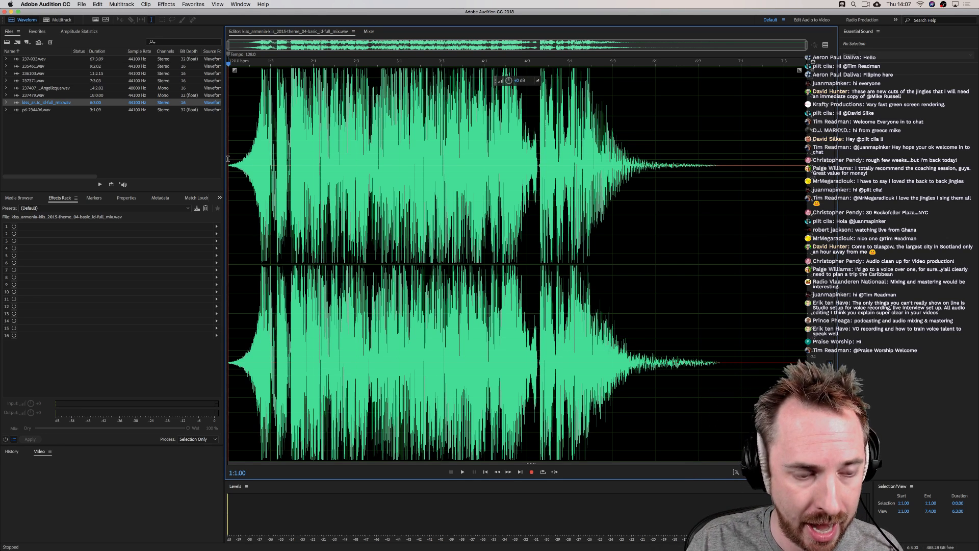
double_click(33, 110)
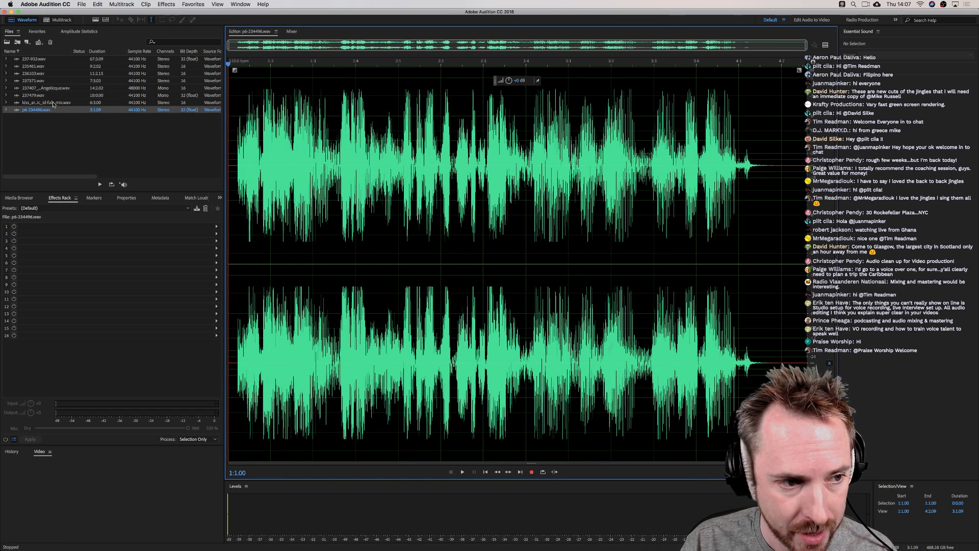
Create a multitrack session from the MRC template, with the Kiss Armenia jingle on Music (Auto) and p6-334496.wav overlapping its tail on Music
click(51, 20)
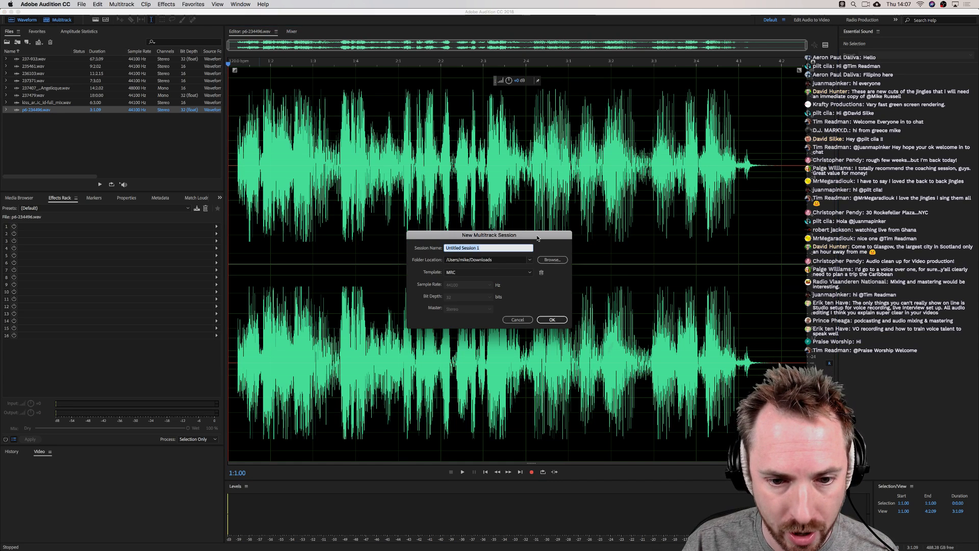
click(560, 323)
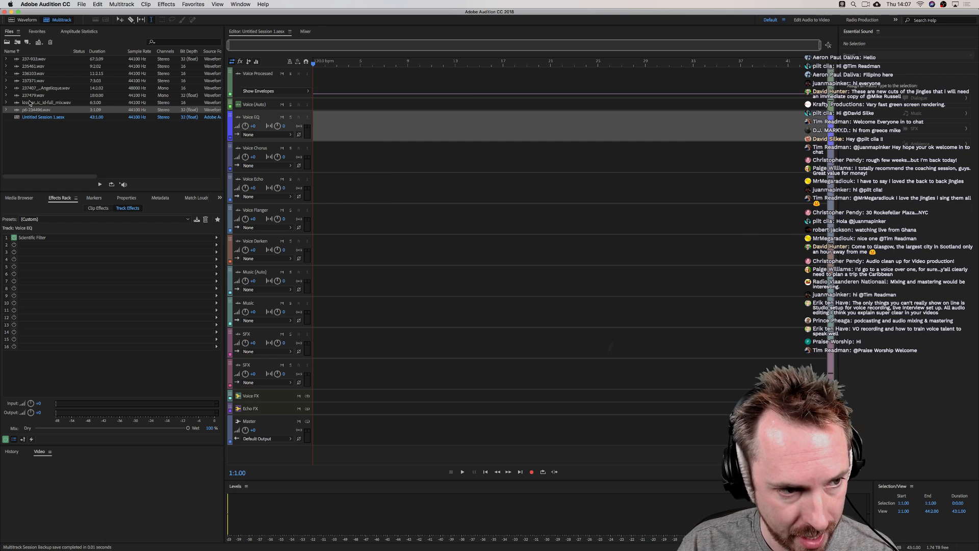
drag(29, 102, 306, 285)
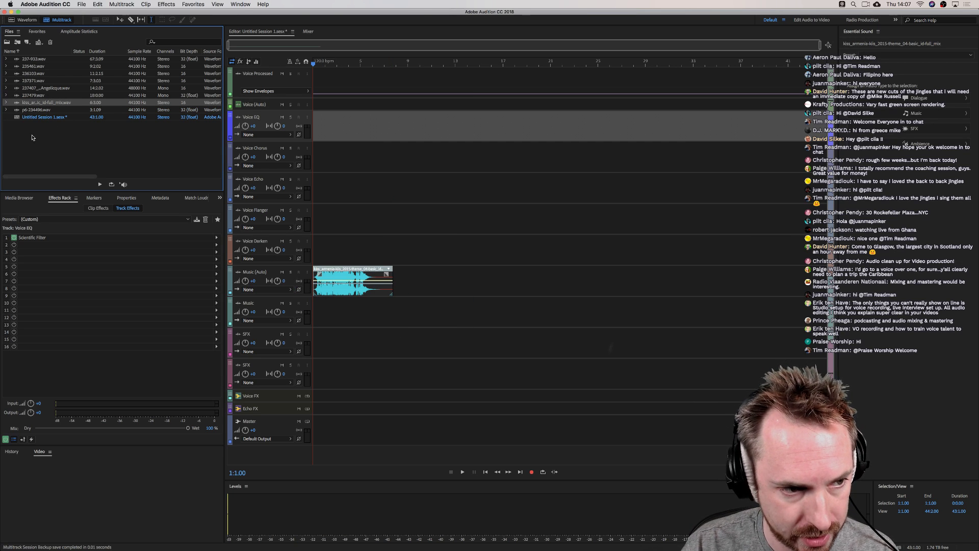
drag(32, 110, 368, 319)
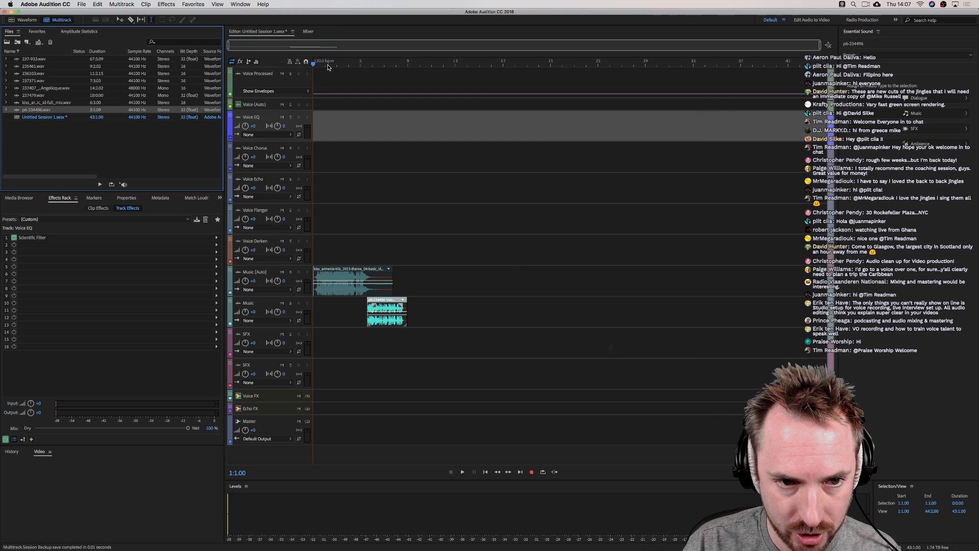
scroll(323, 67, up, 5)
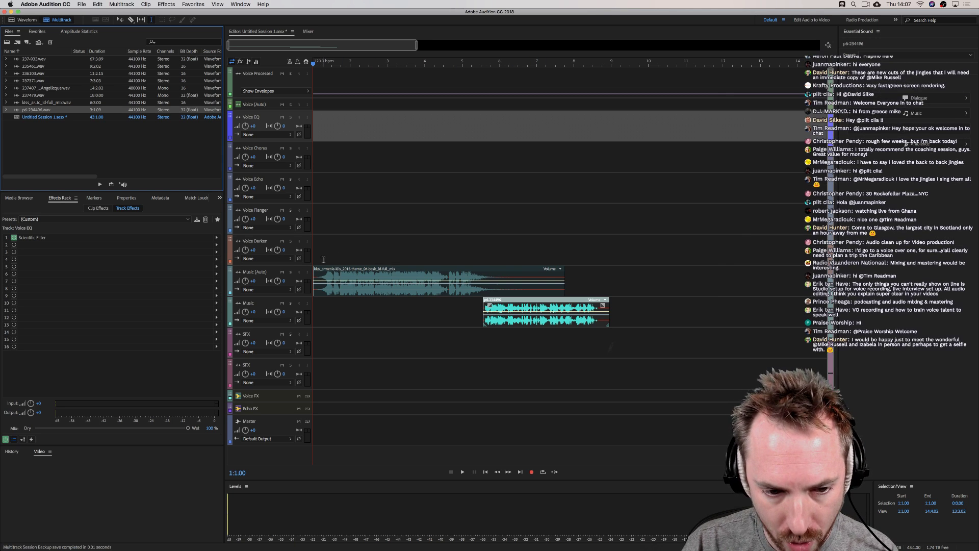
Play the multitrack session from the start of the first jingle to compare the loudness of both clips
click(314, 258)
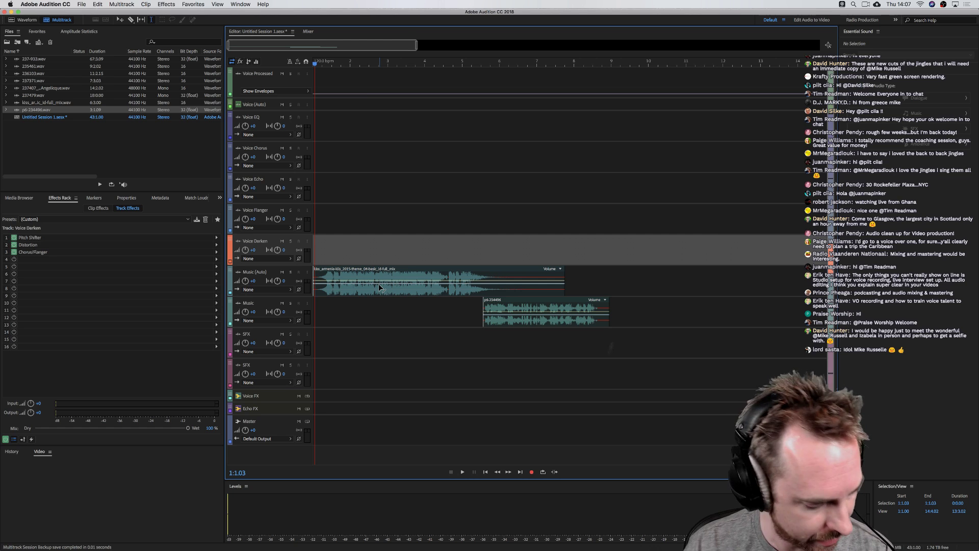
key(space)
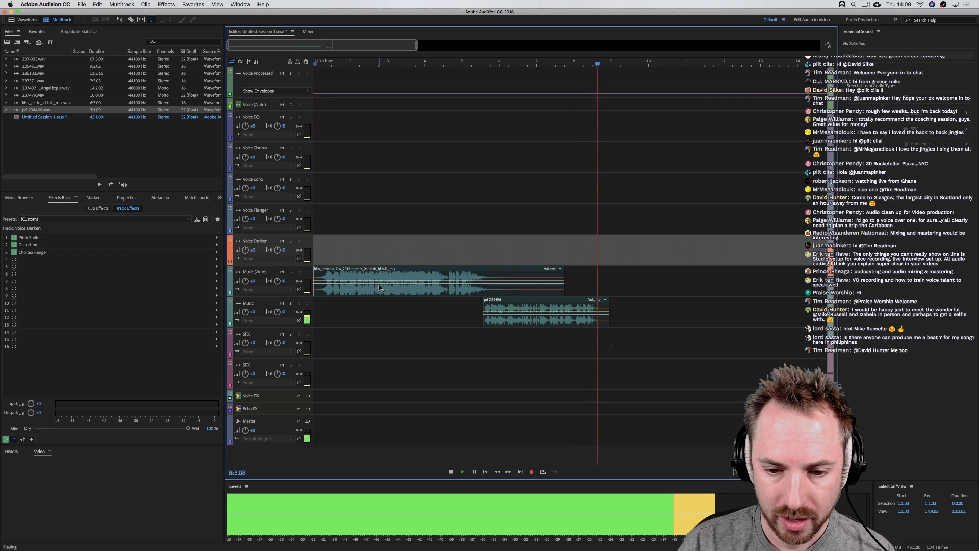
key(space)
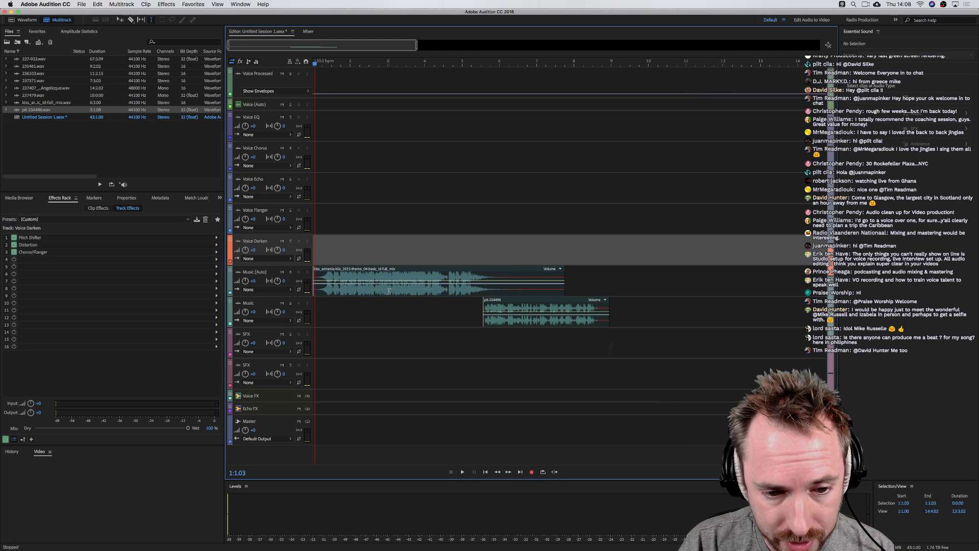
Inspect the Kiss Armenia jingle in the waveform editor, then examine the peak levels along p6-334496.wav
double_click(389, 291)
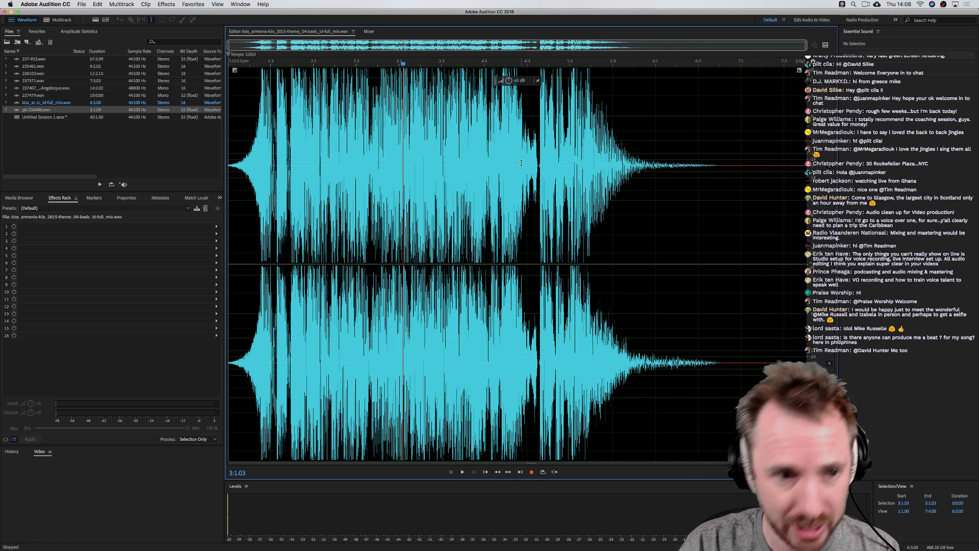
double_click(48, 110)
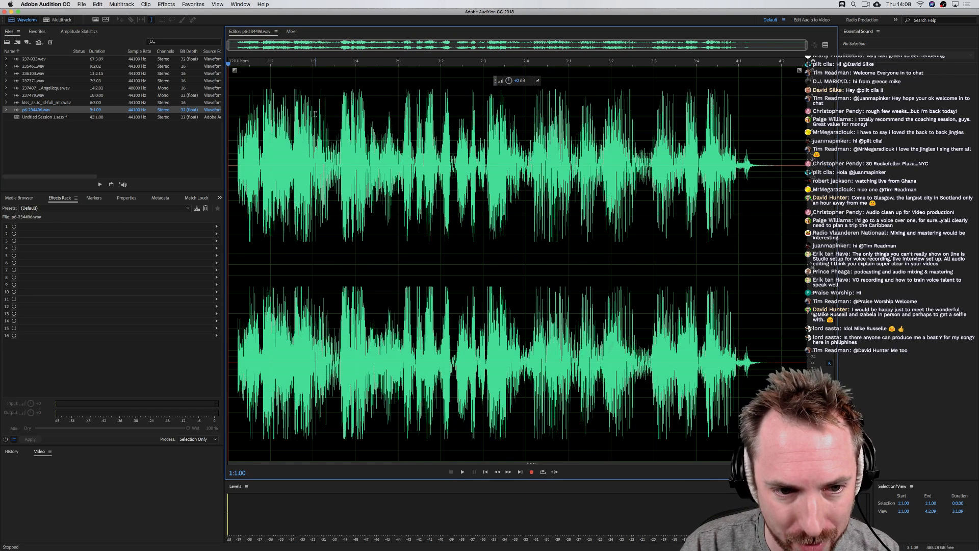
click(260, 87)
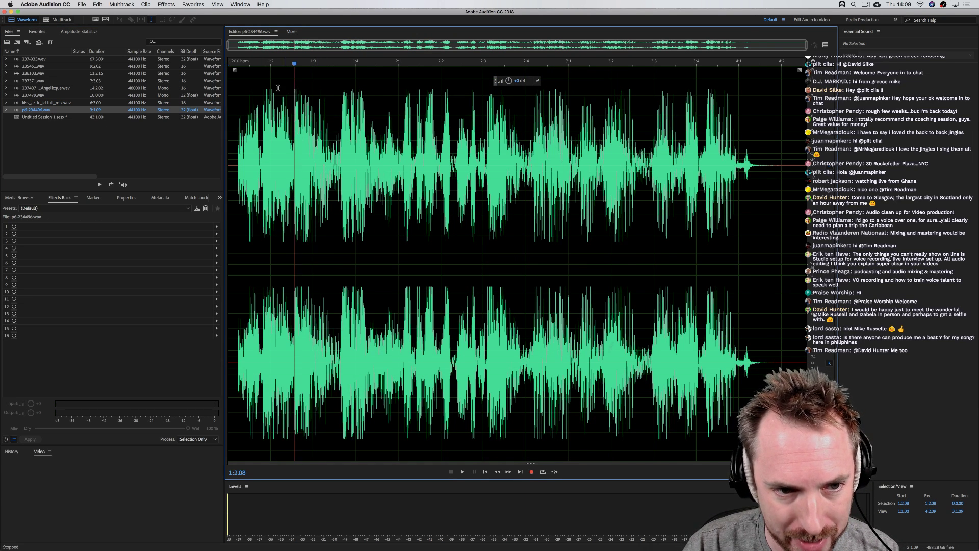
drag(261, 87, 464, 87)
click(619, 87)
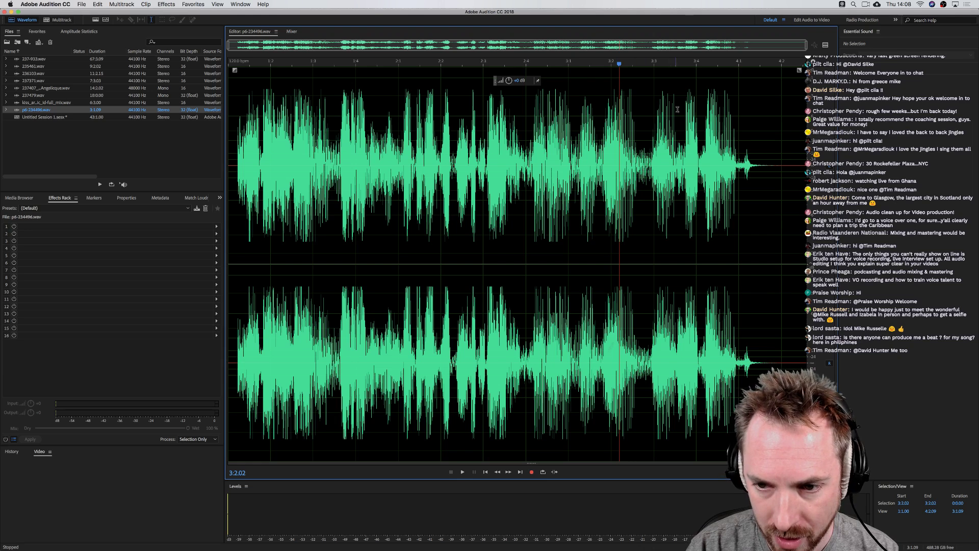
Scan the amplitude statistics of the entire Kiss Armenia jingle
double_click(30, 102)
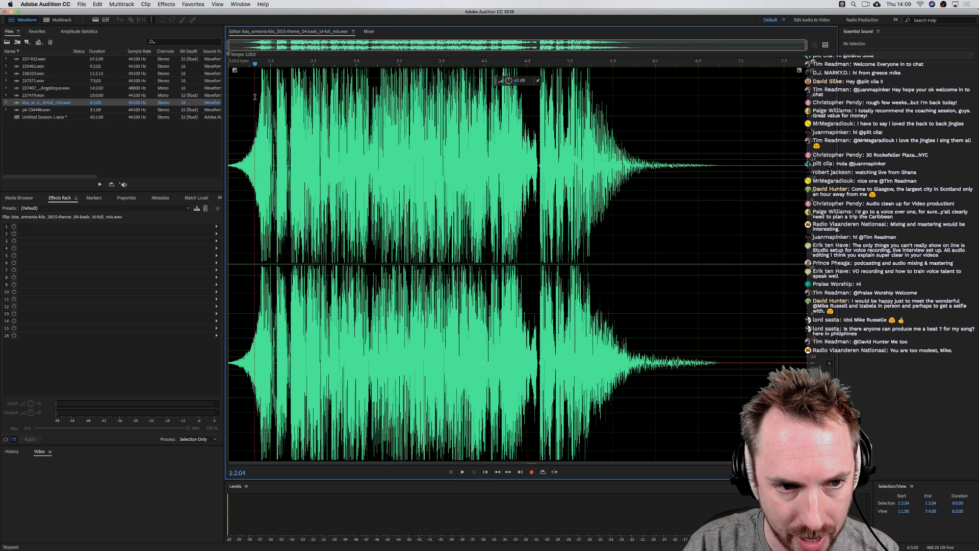
key(super+a)
click(240, 4)
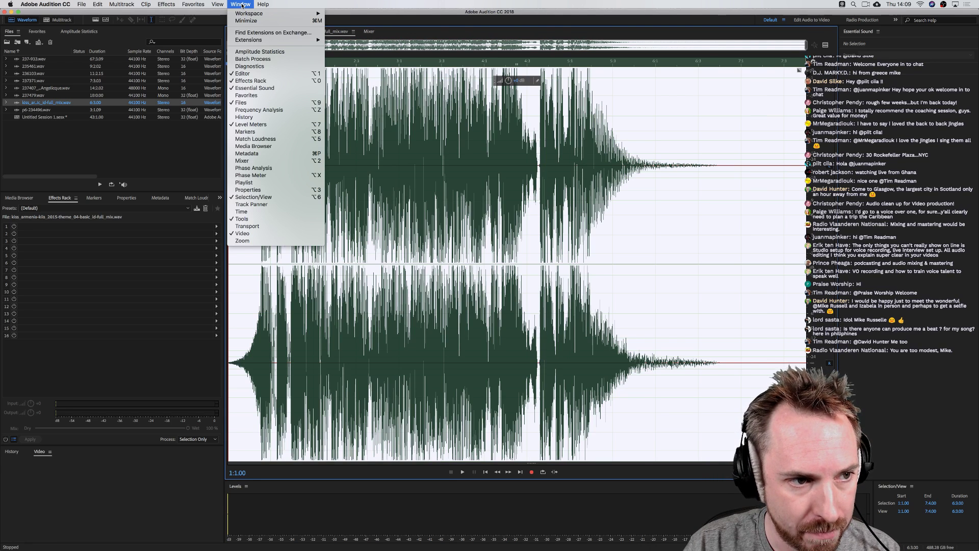
click(252, 53)
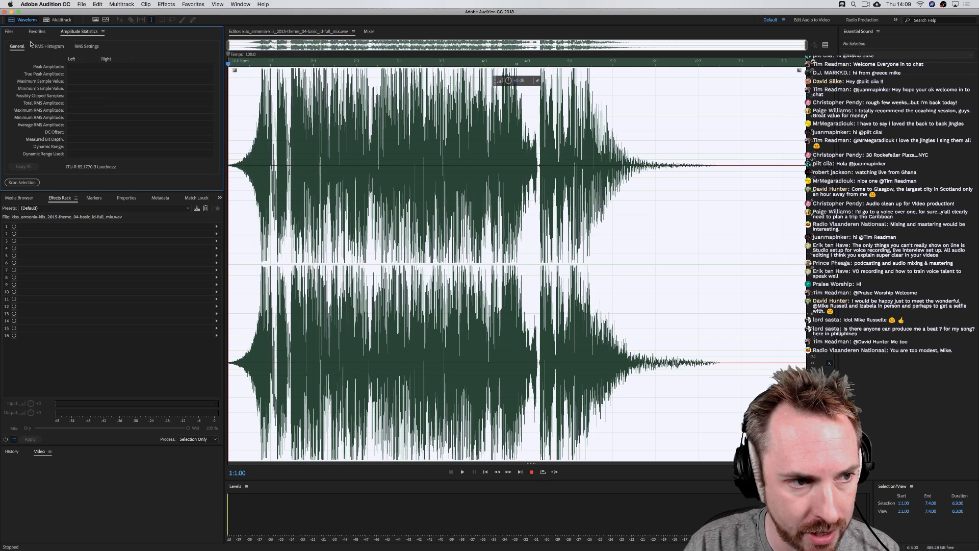
click(22, 182)
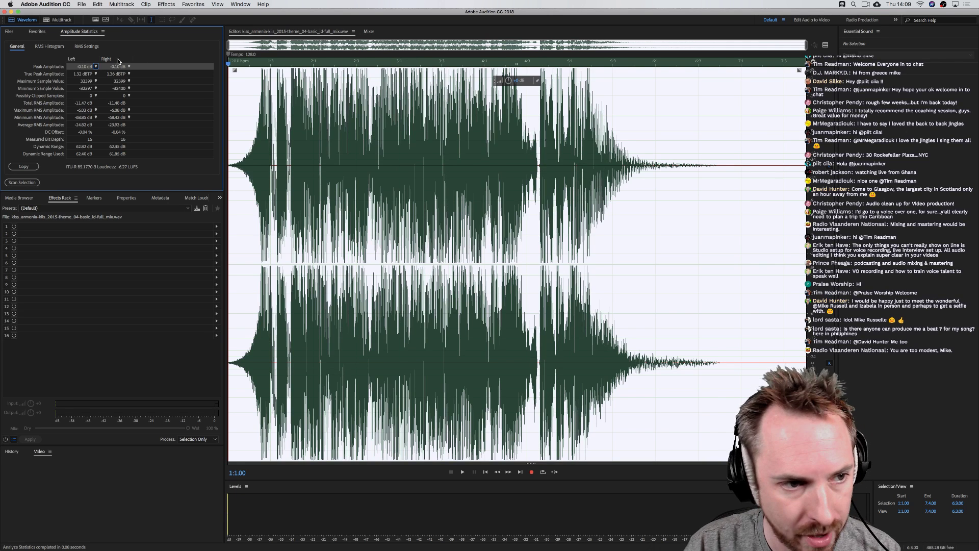
Scan the amplitude statistics of p6-334496.wav for comparison with the Kiss Armenia jingle
click(8, 32)
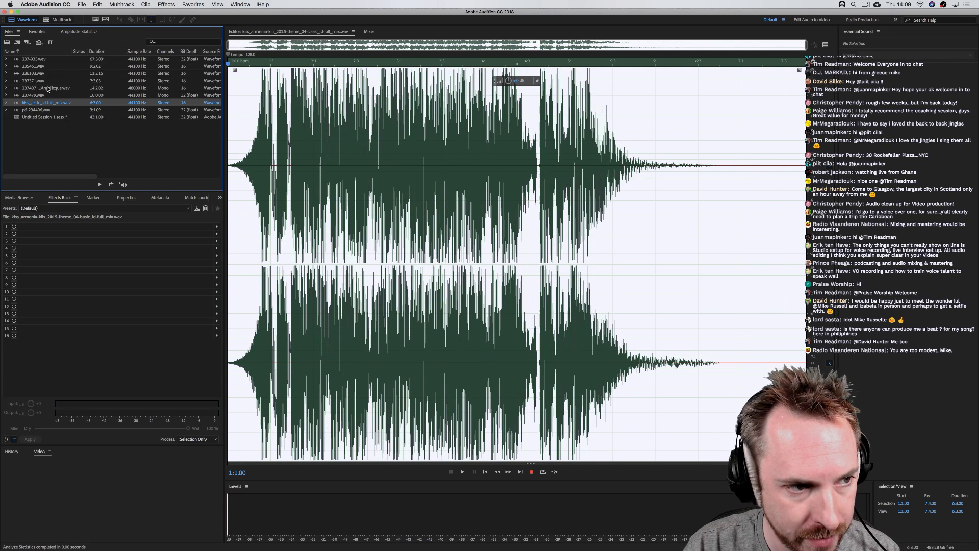
double_click(50, 109)
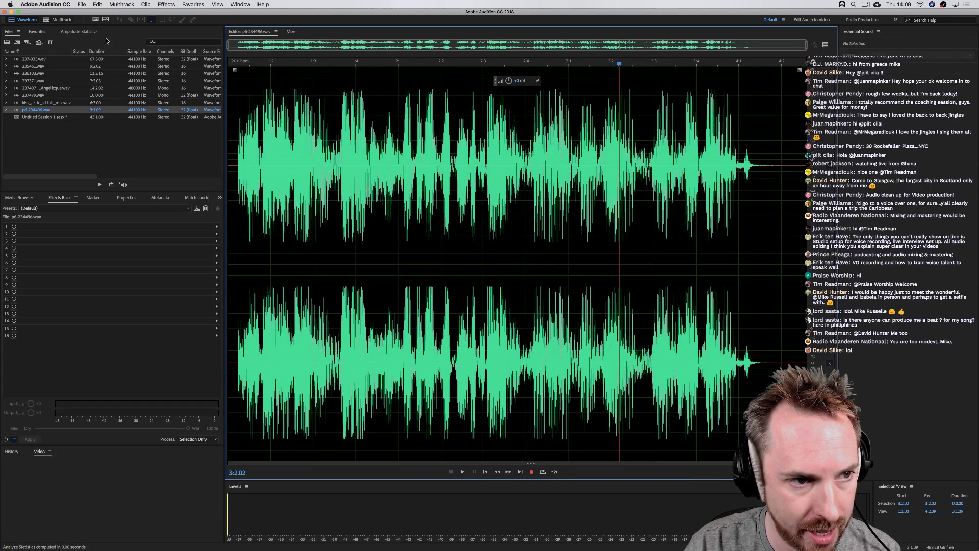
click(79, 31)
click(28, 183)
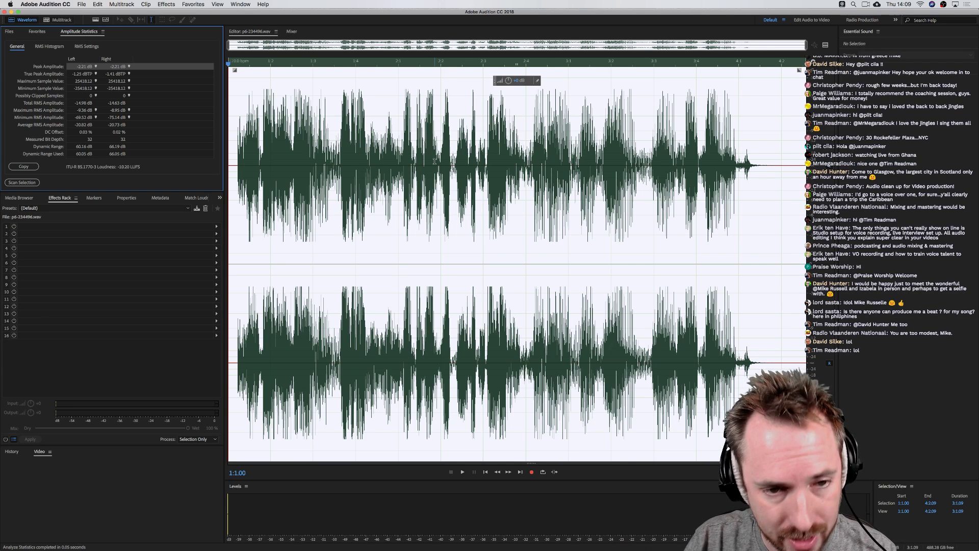
Open the Mastering effect for p6-334496.wav with nothing selected and load its (Default) preset
click(238, 140)
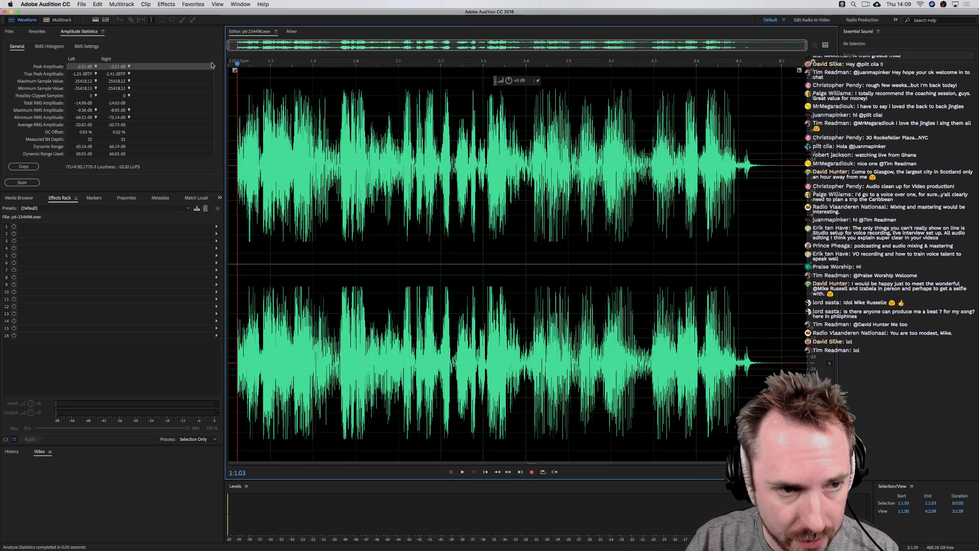
click(166, 4)
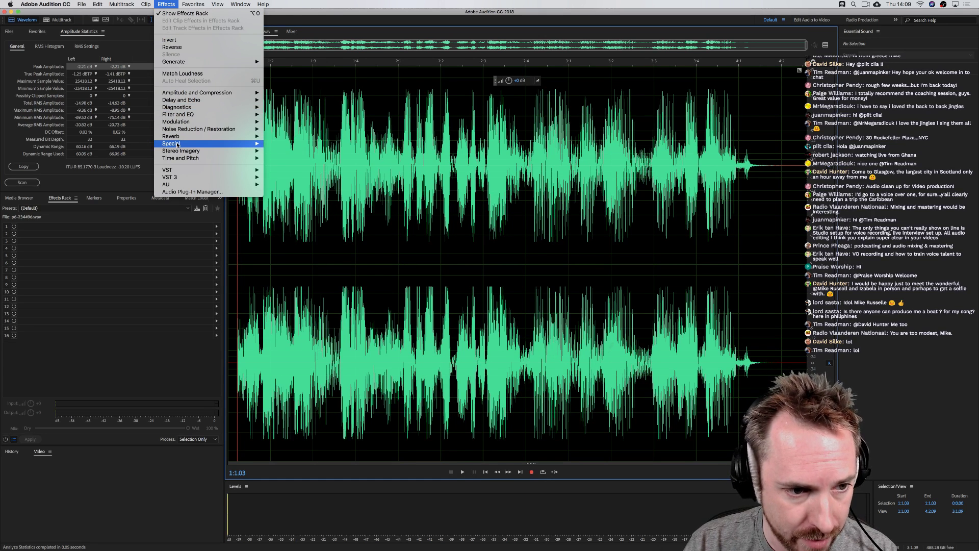
mouse_move(177, 145)
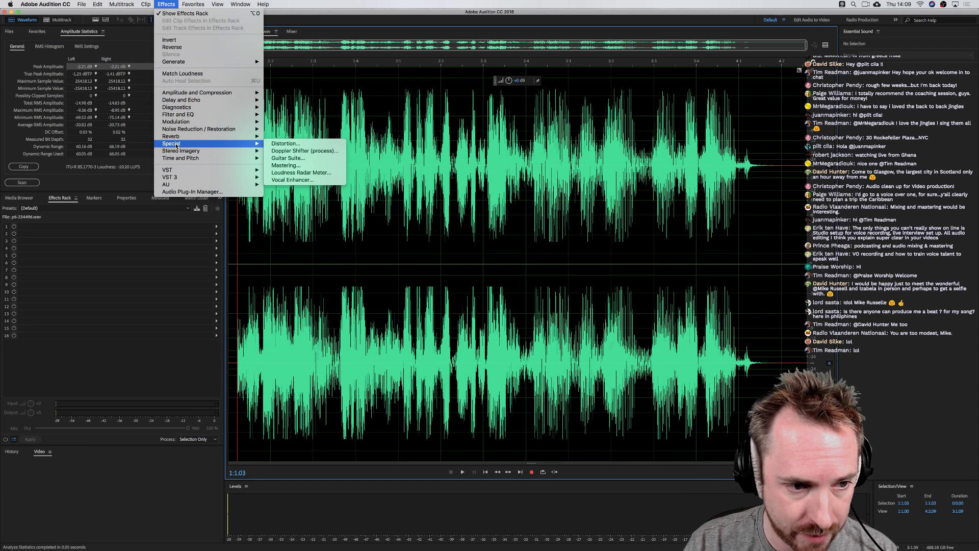
click(285, 166)
click(550, 176)
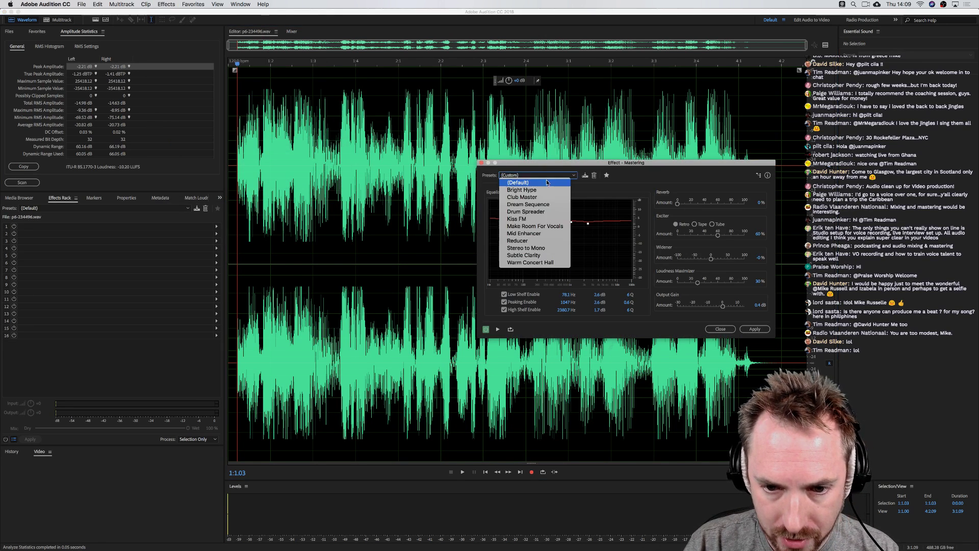
click(546, 180)
Show the preview editor below the original waveform and move the Mastering window clear of the preview
drag(665, 169, 531, 149)
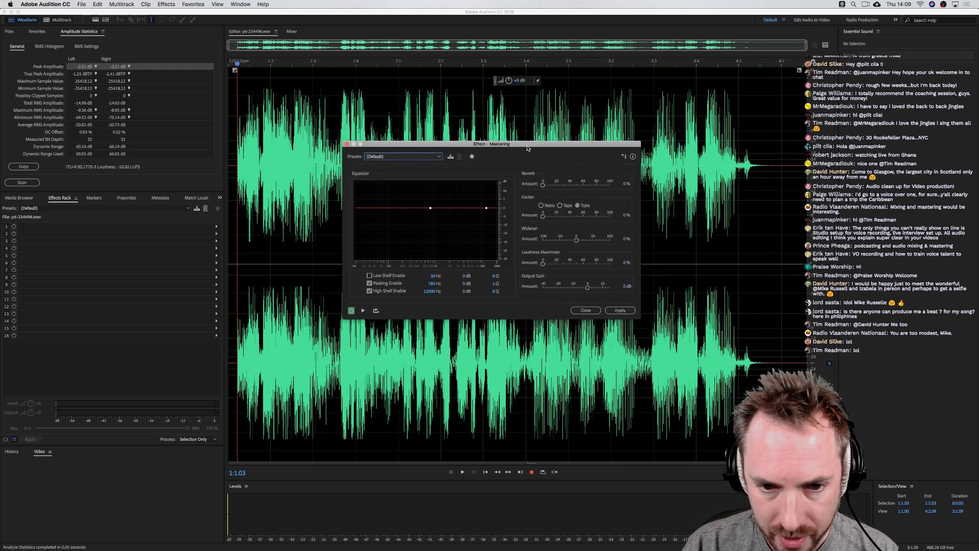
click(825, 44)
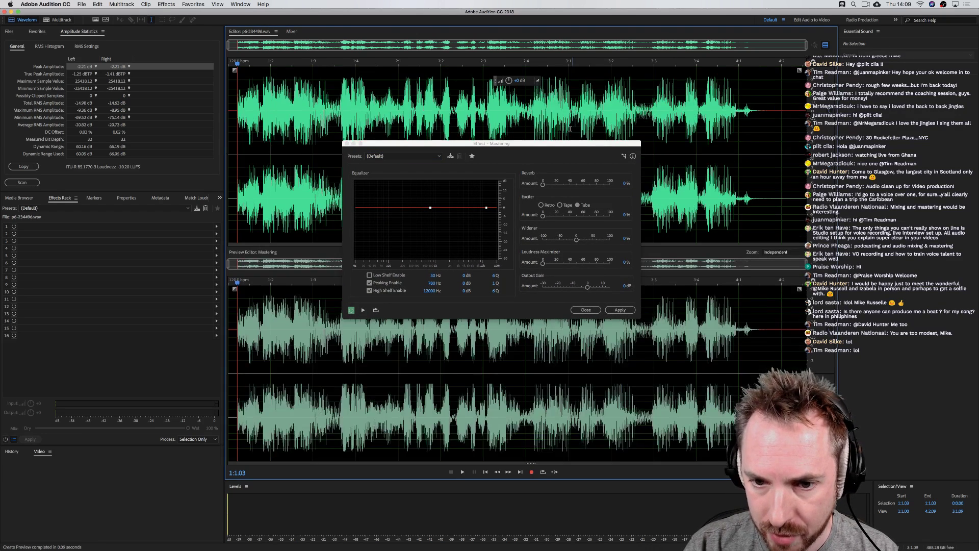
drag(569, 146, 706, 101)
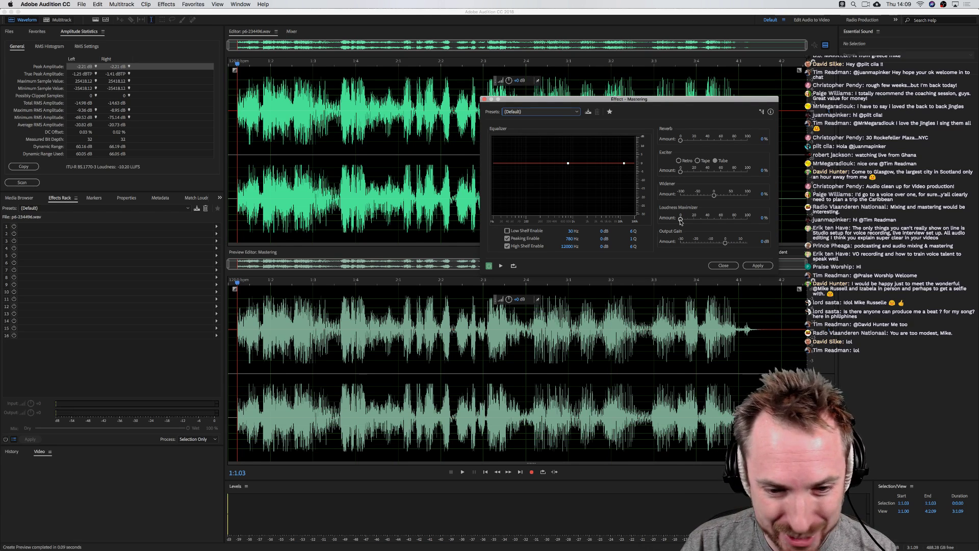
Try the Loudness Maximizer at 100% and 40%, settle on 30%, and set the exciter mode to Retro
drag(680, 221, 748, 218)
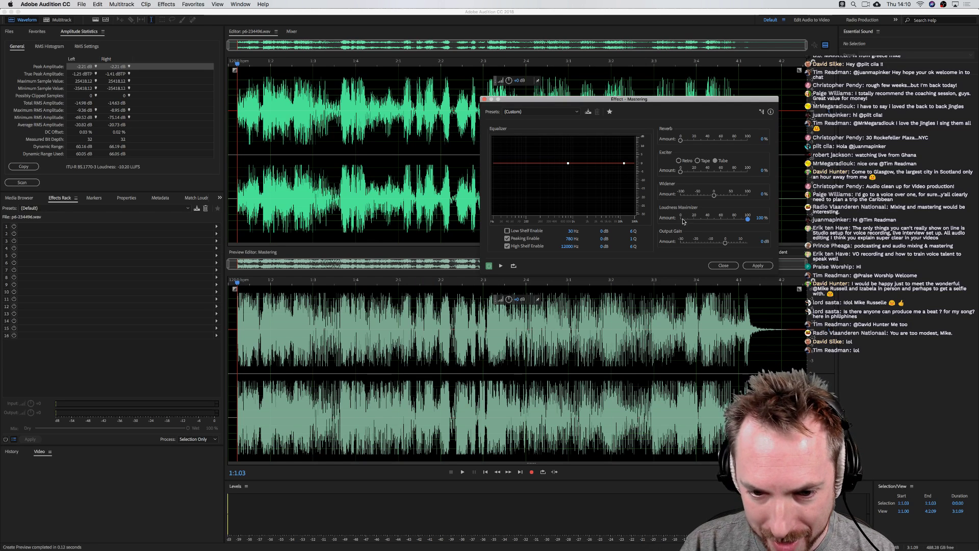
click(708, 219)
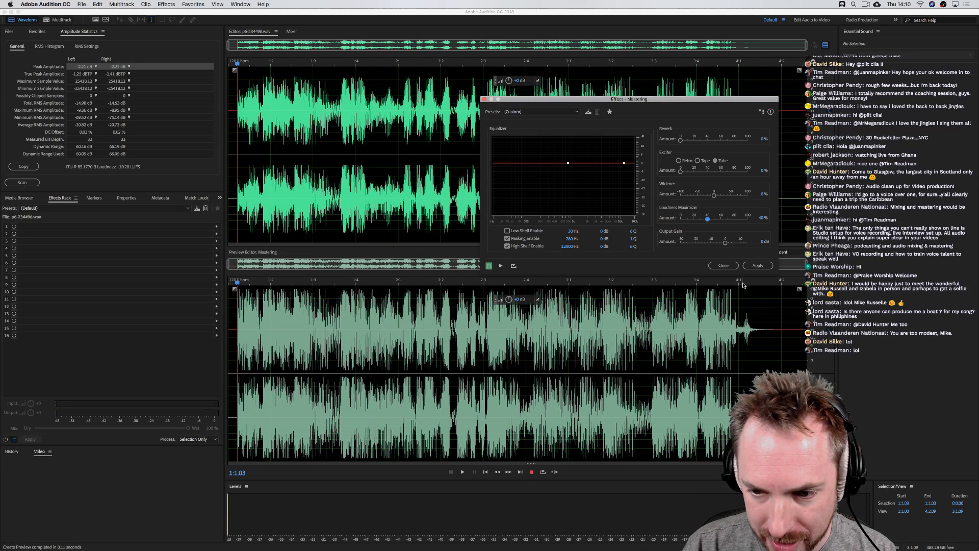
drag(709, 222, 701, 218)
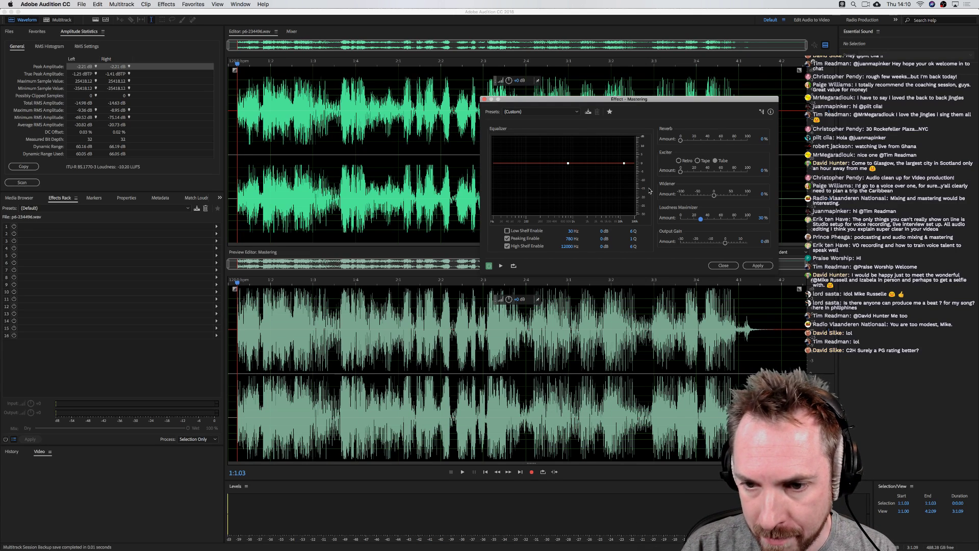
click(679, 161)
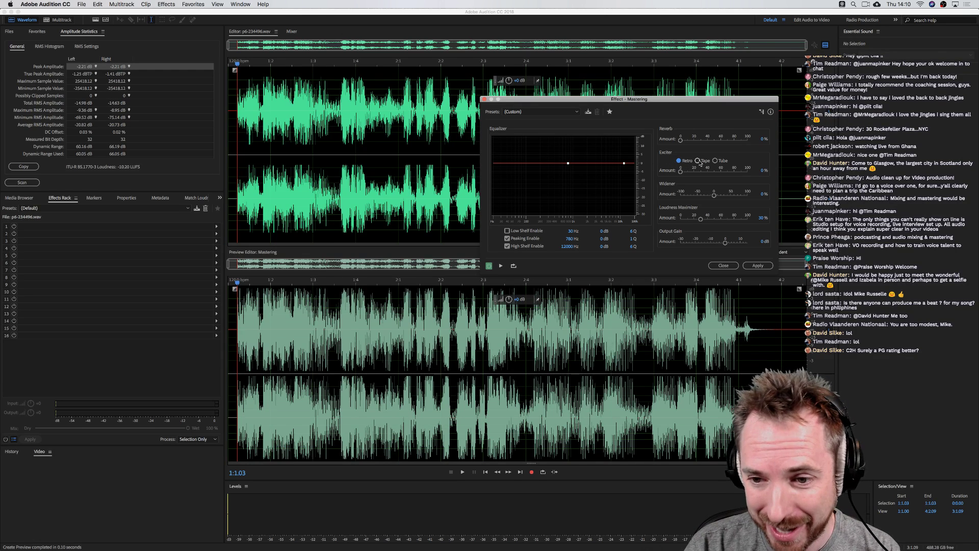
click(679, 161)
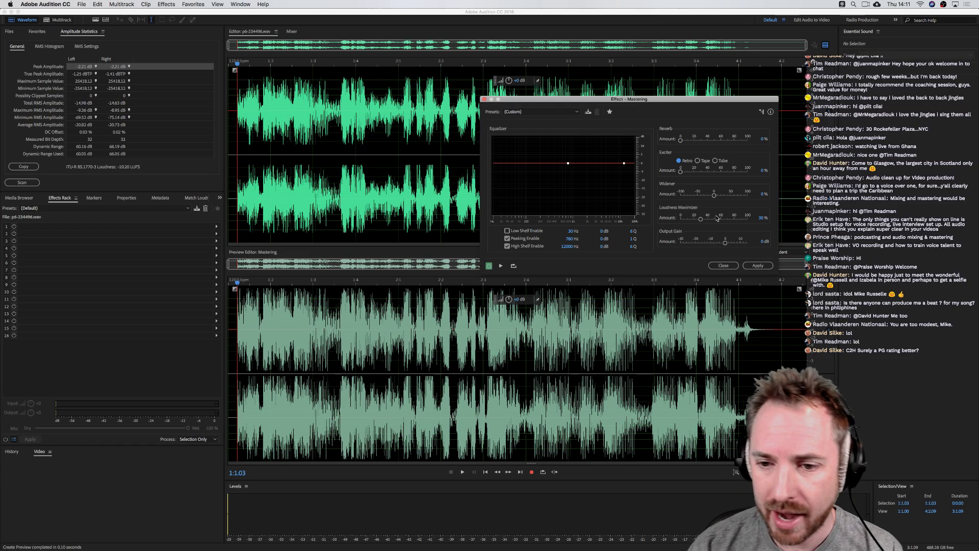
Set the Mastering exciter to 79% and audition the jingle twice, switching the effect off and on to compare
drag(681, 173, 735, 173)
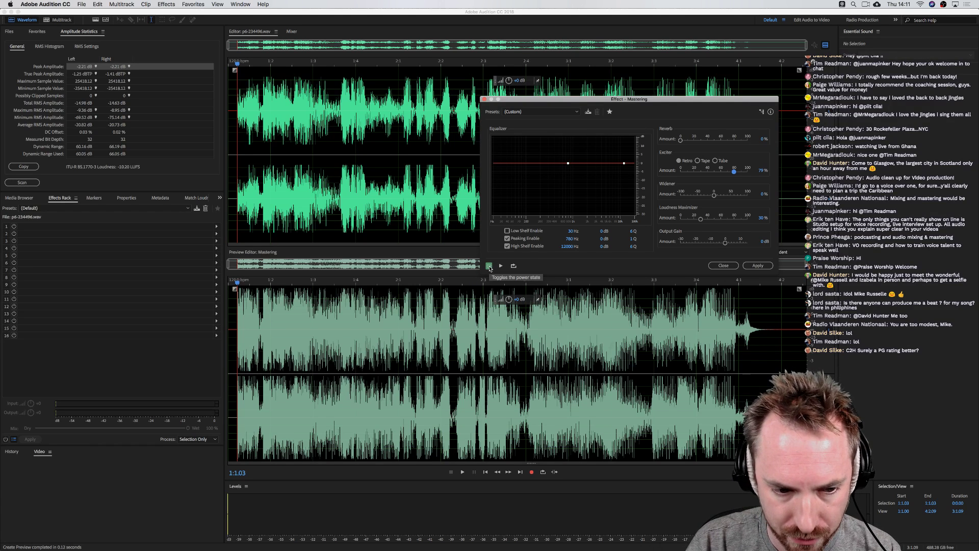
key(space)
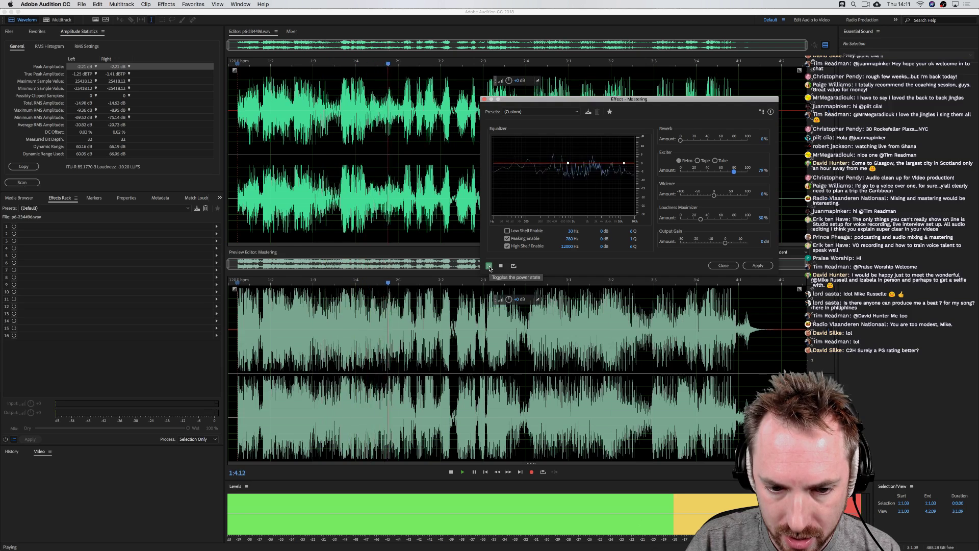
click(489, 266)
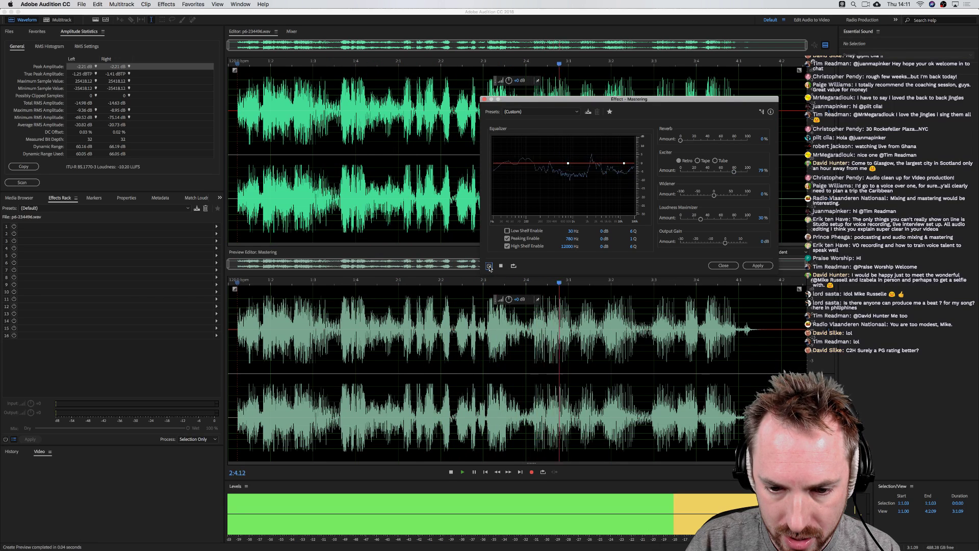
click(489, 266)
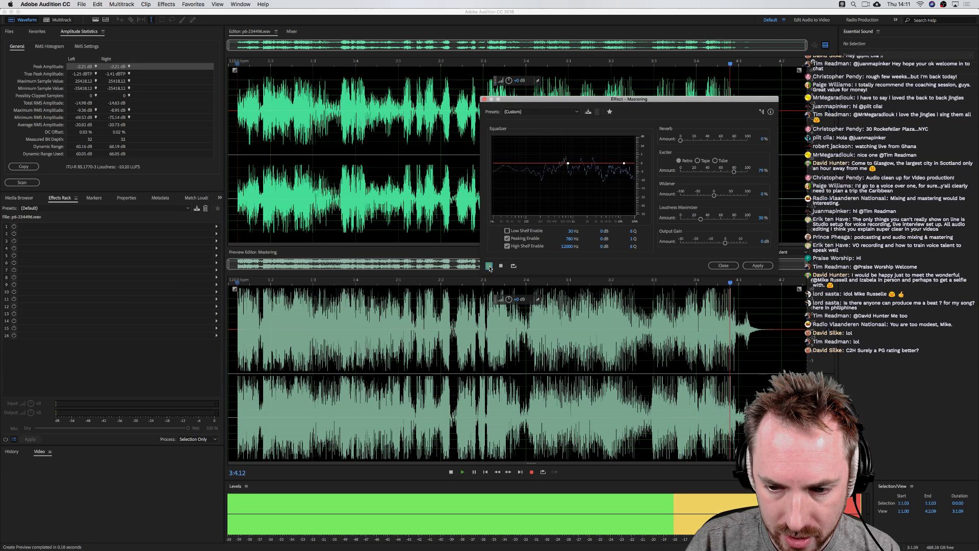
key(space)
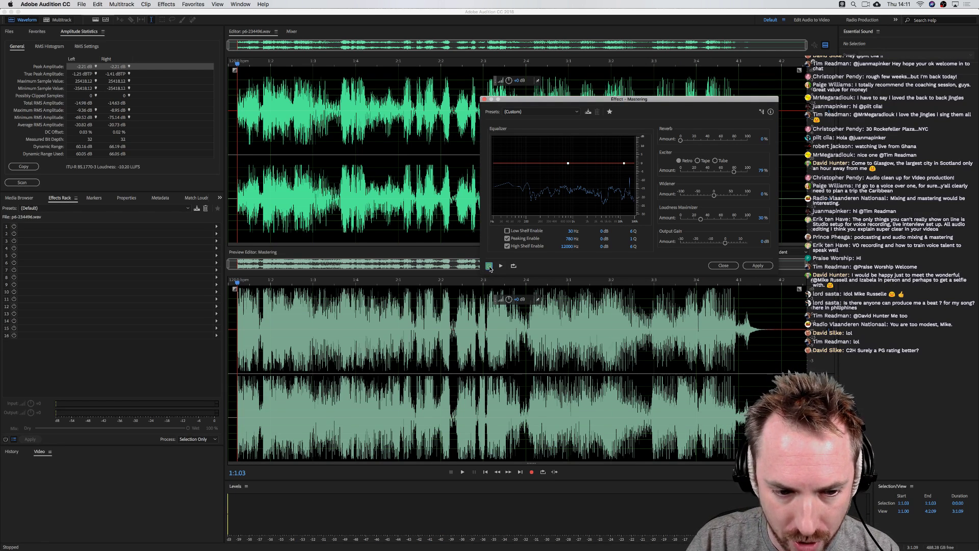
key(space)
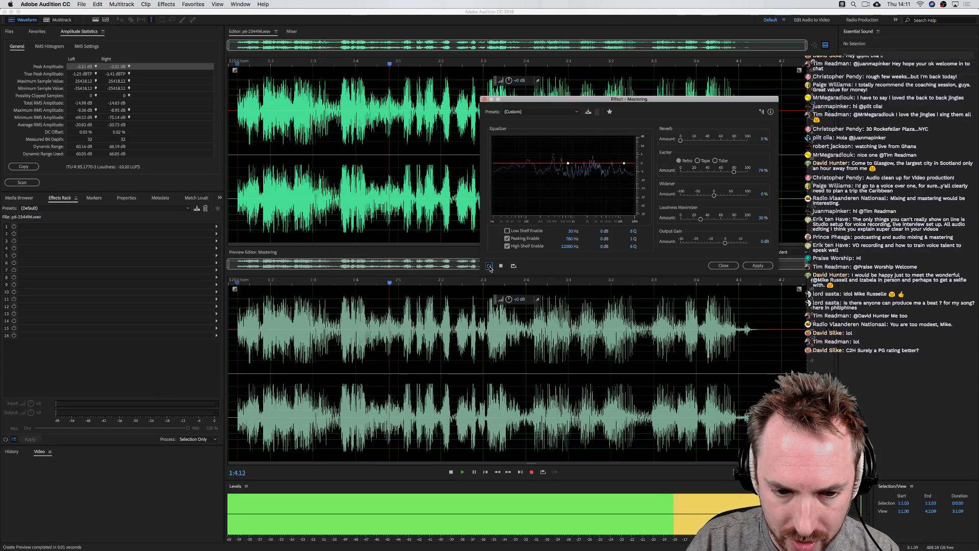
click(489, 267)
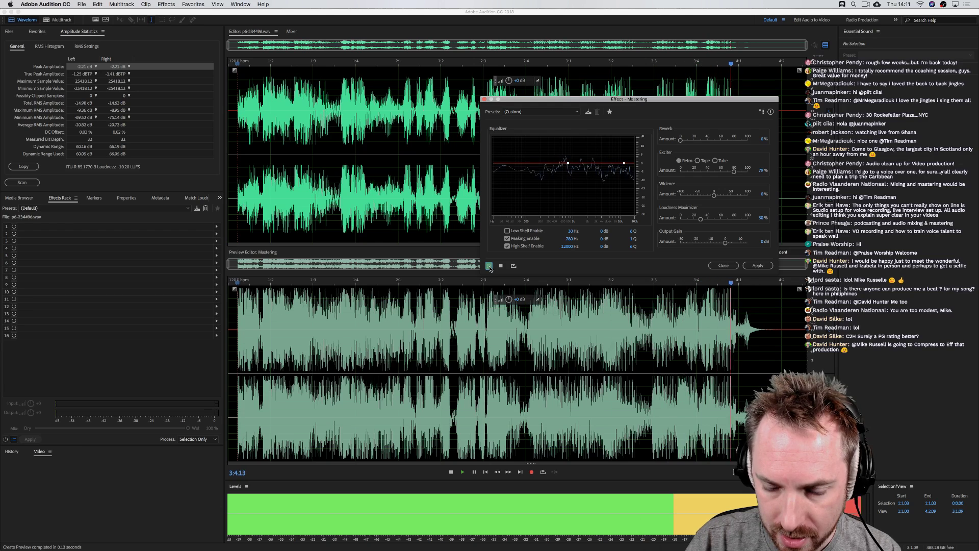
key(space)
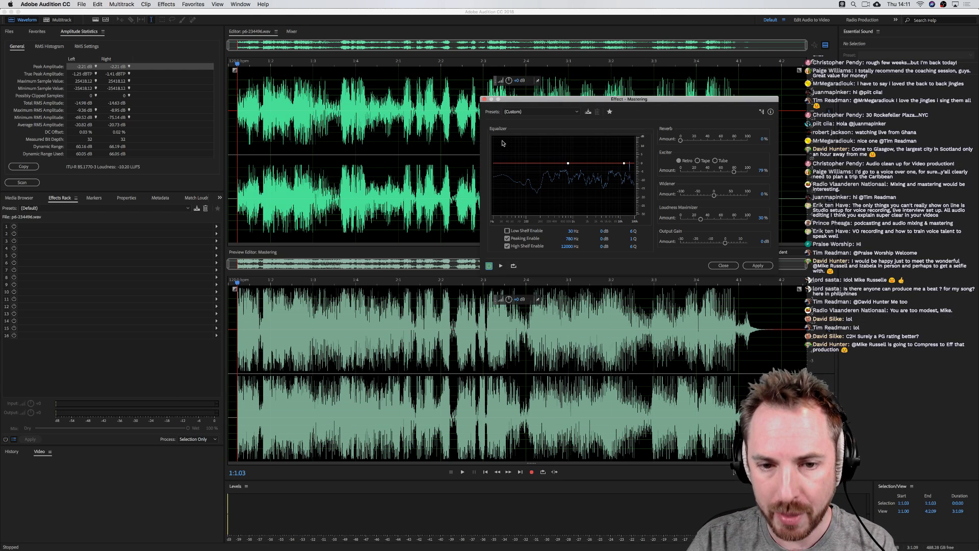
Move the Mastering window clear of its old spot and look through the Filter and EQ effects without choosing one
drag(538, 97, 413, 120)
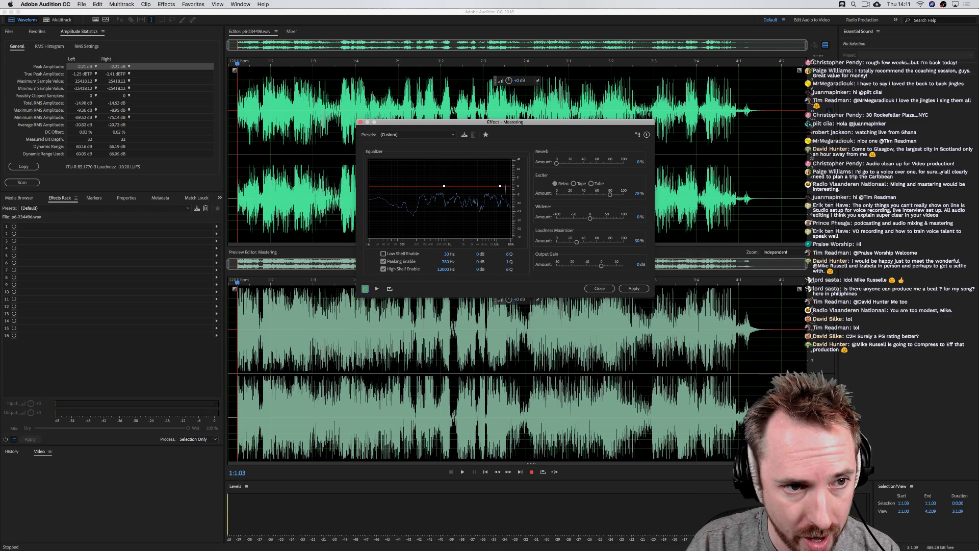
click(168, 5)
mouse_move(204, 114)
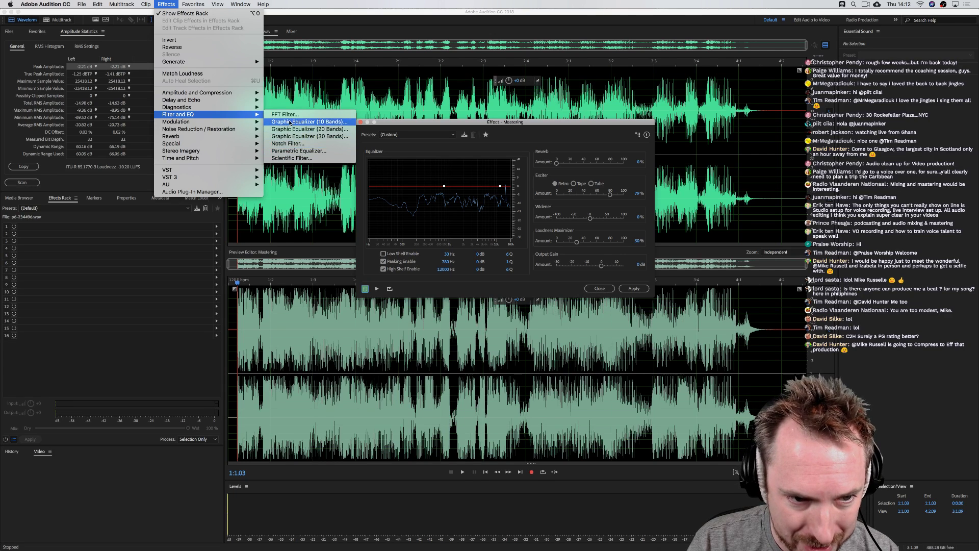
click(427, 123)
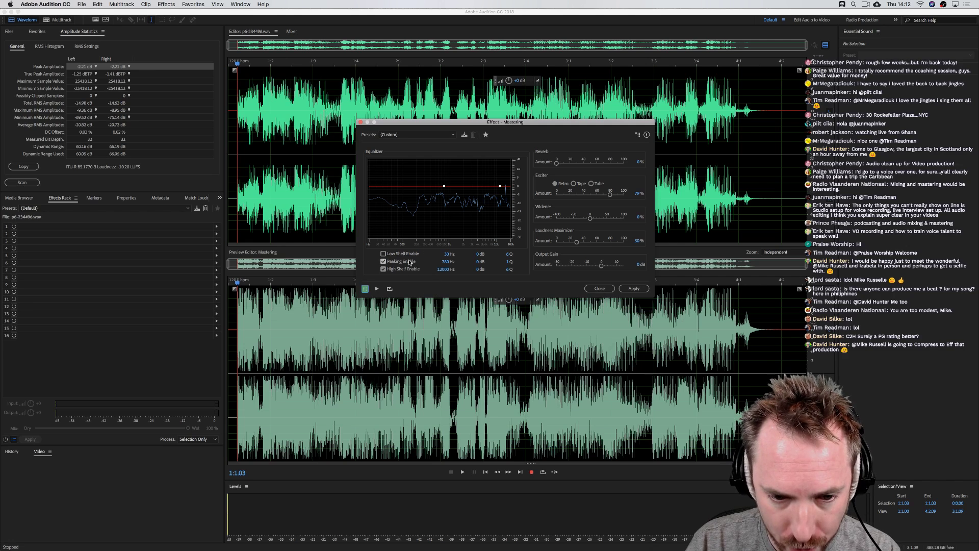
Toggle the low shelf, peaking and high shelf bands of the Mastering equalizer, leaving only peaking enabled
click(394, 255)
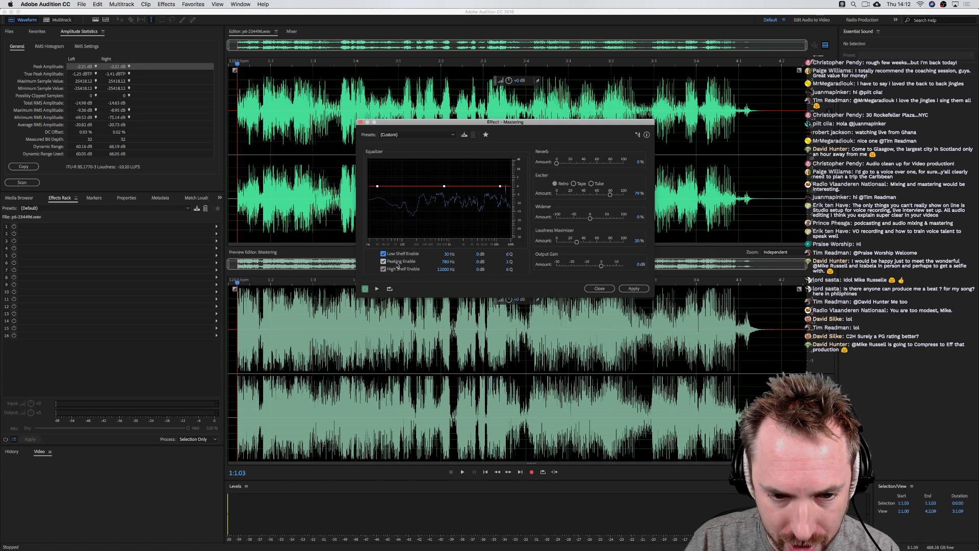
click(399, 254)
click(398, 261)
click(398, 268)
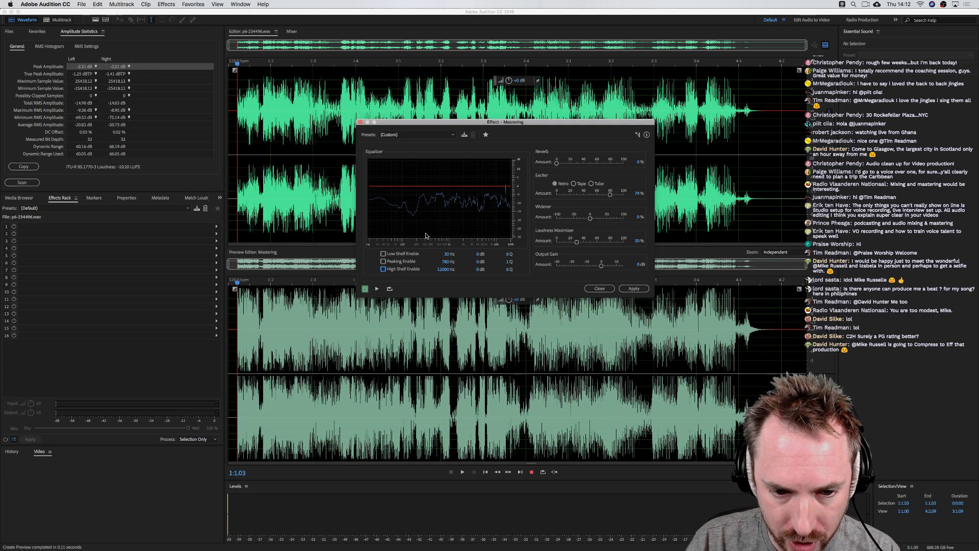
click(469, 184)
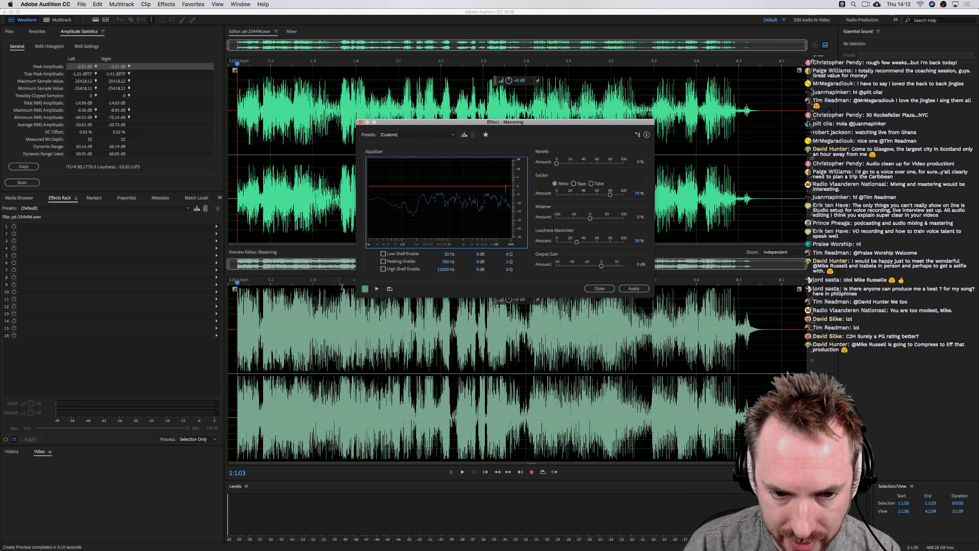
click(403, 261)
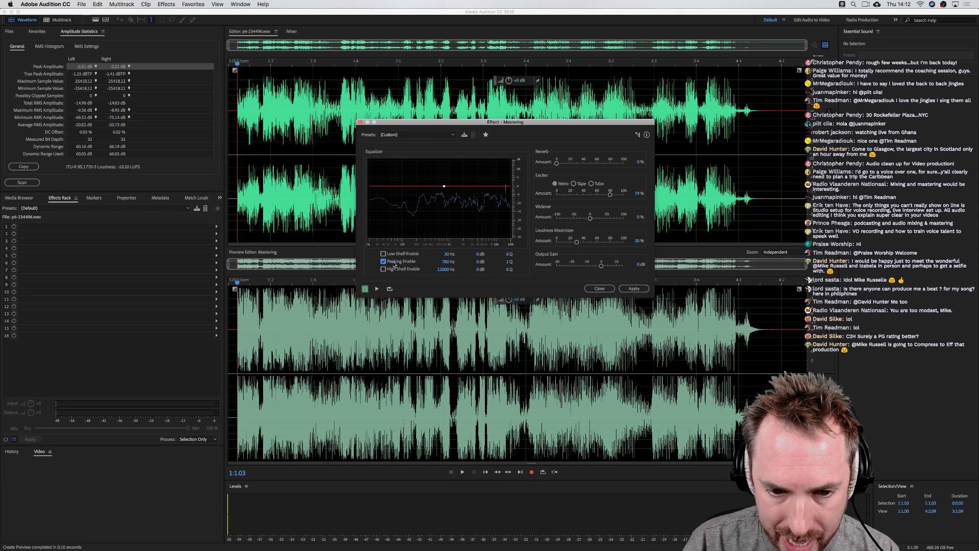
Shape the peaking band into a boost of about 4.7 dB near 2663 Hz with a Q of 1
click(444, 187)
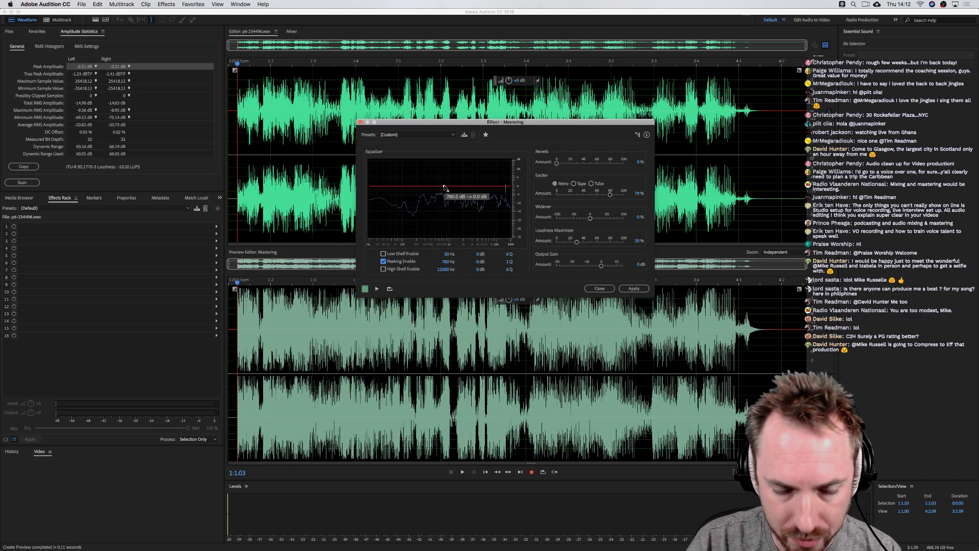
mouse_move(445, 187)
mouse_down()
mouse_move(431, 183)
mouse_move(463, 180)
mouse_move(444, 183)
mouse_up()
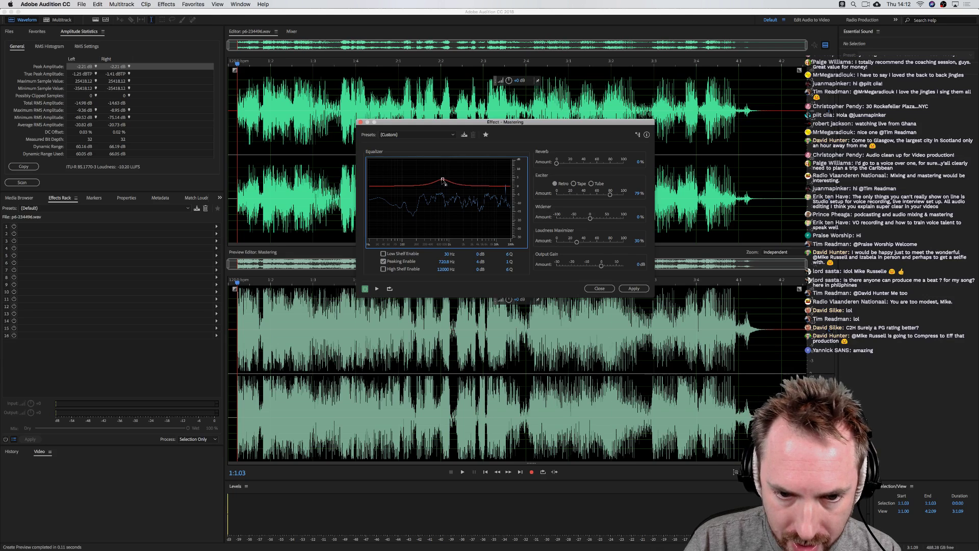
mouse_move(508, 264)
mouse_down()
mouse_move(506, 227)
mouse_move(506, 268)
mouse_move(505, 256)
mouse_up()
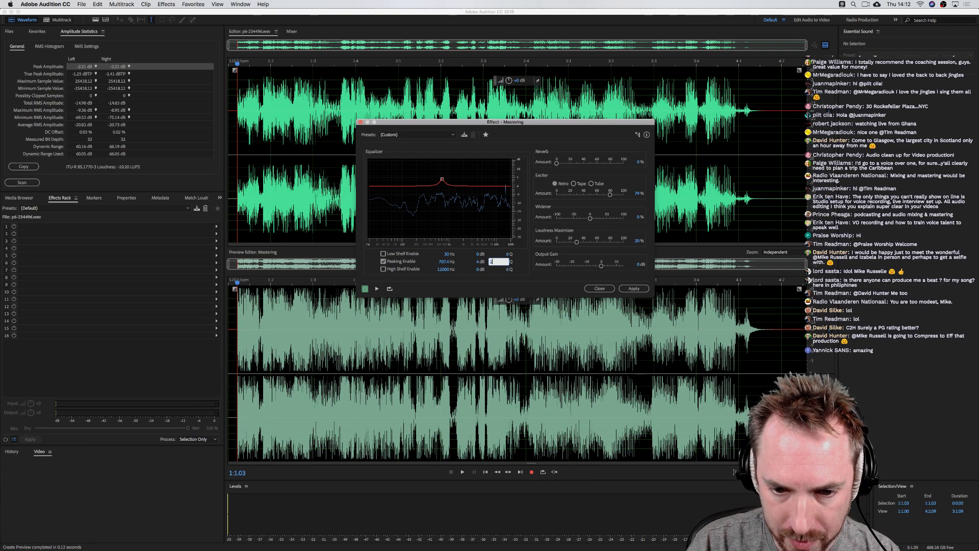
text(1)
key(Return)
drag(441, 179, 469, 178)
key(space)
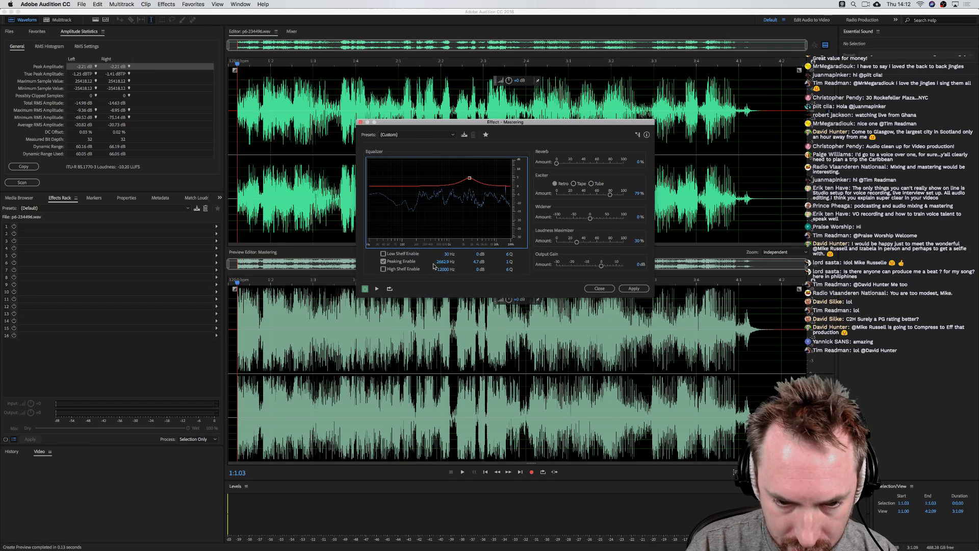
Enable both shelf bands, boost the high shelf about 2.2 dB and the low shelf about 3.3 dB, and audition the result
click(384, 269)
click(384, 254)
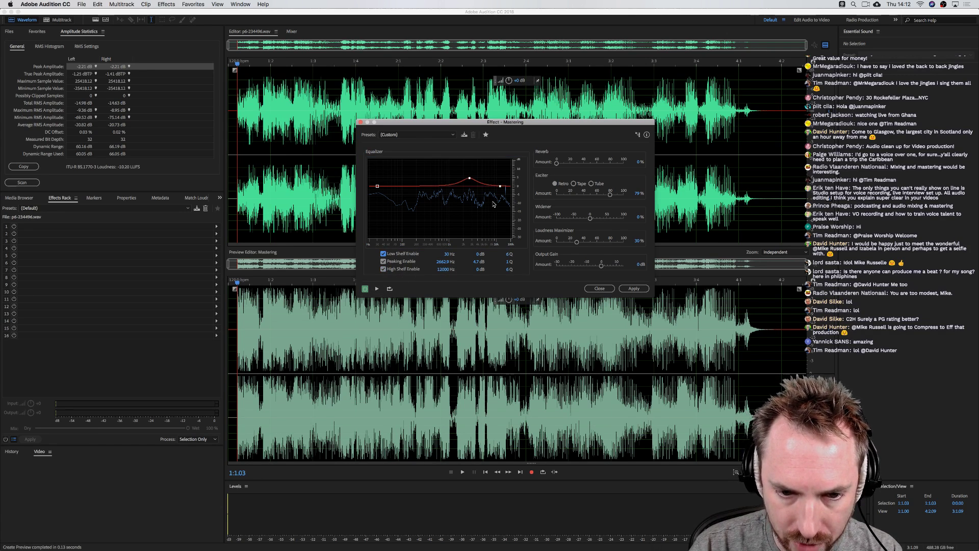
drag(499, 187, 502, 183)
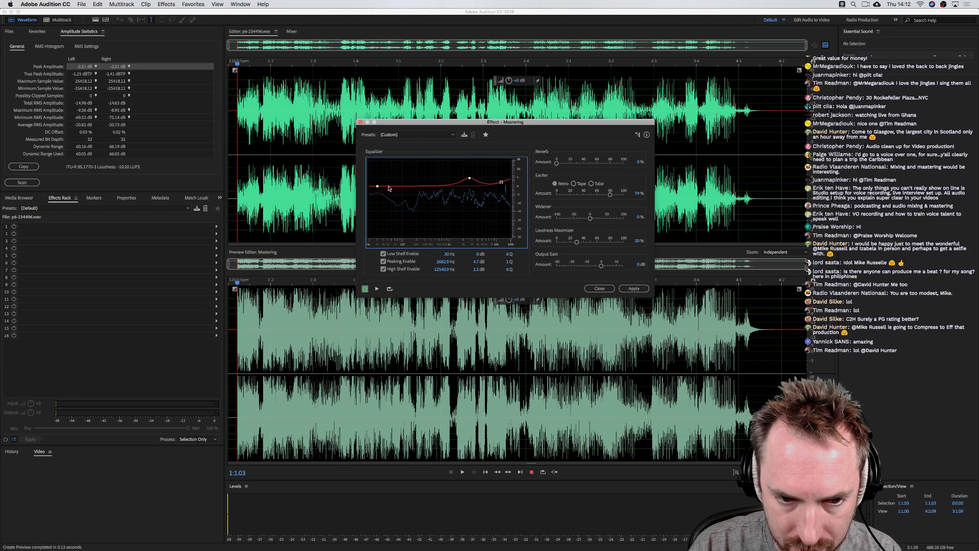
drag(377, 186, 378, 180)
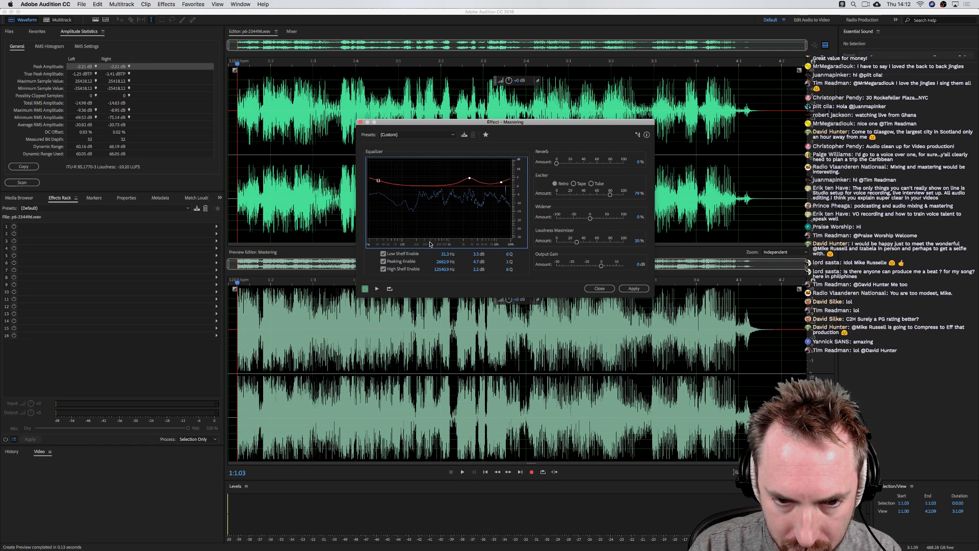
key(space)
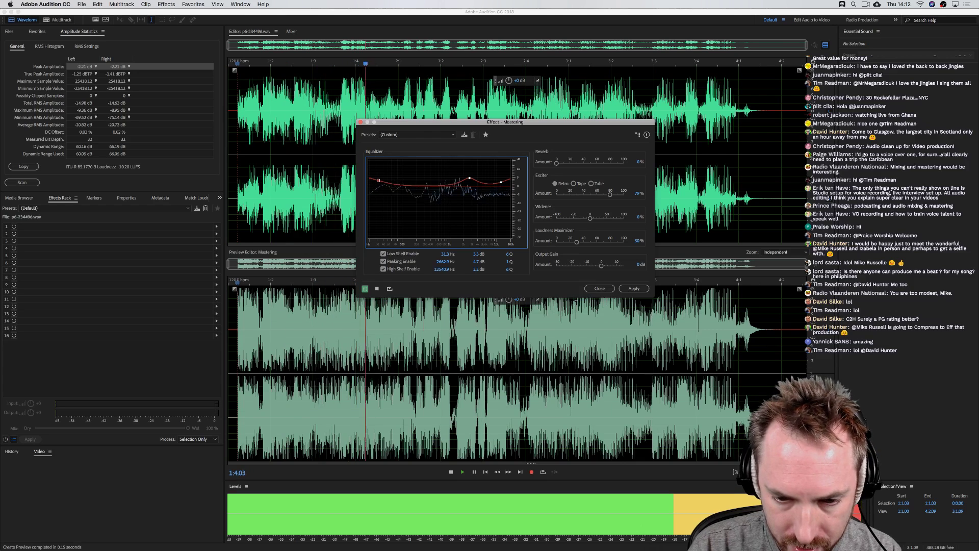
key(space)
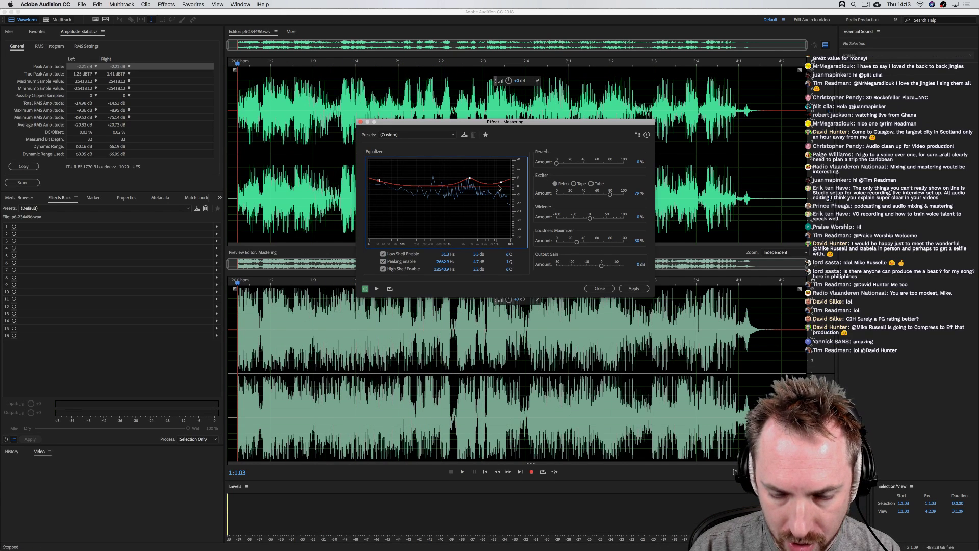
Try applying the Mastering effect, rescan the amplitude statistics of the selection, and undo the effect
click(638, 290)
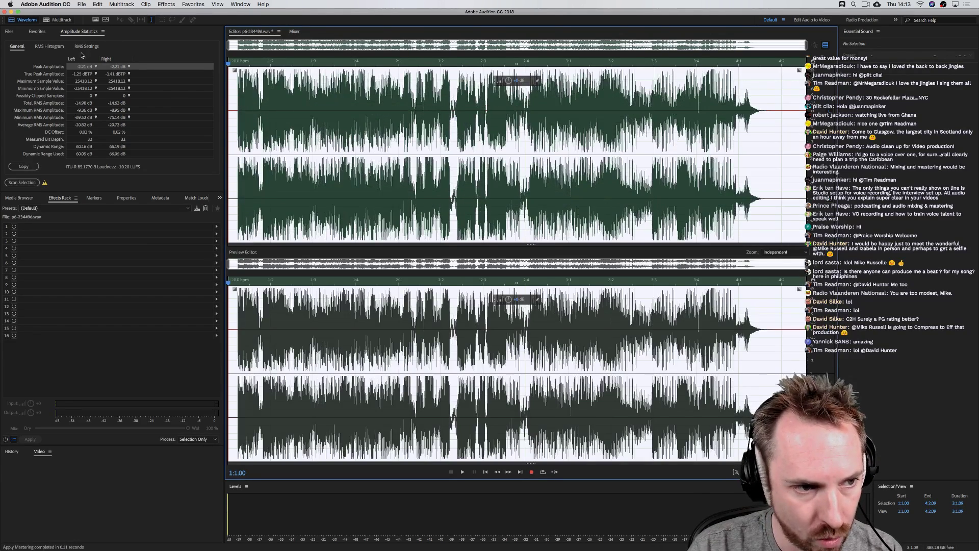
click(22, 182)
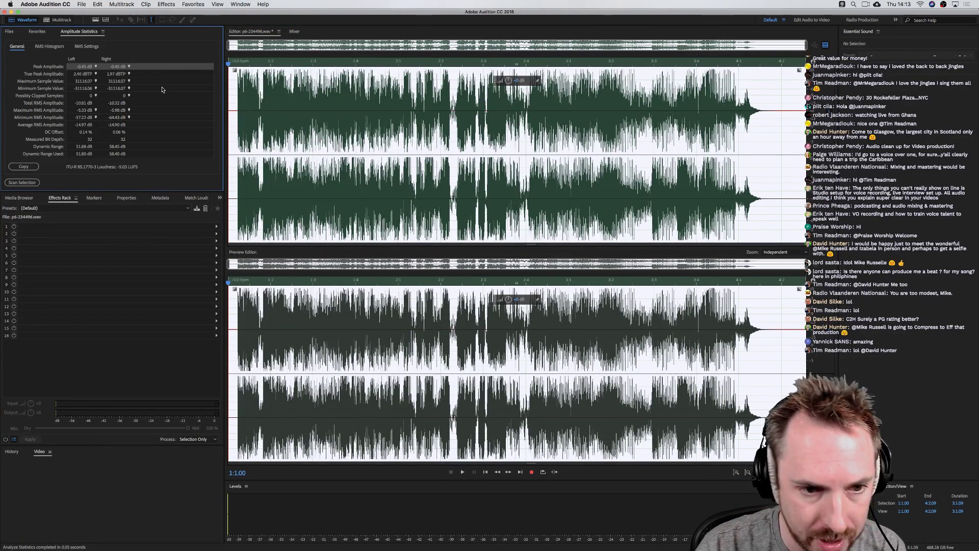
key(super+z)
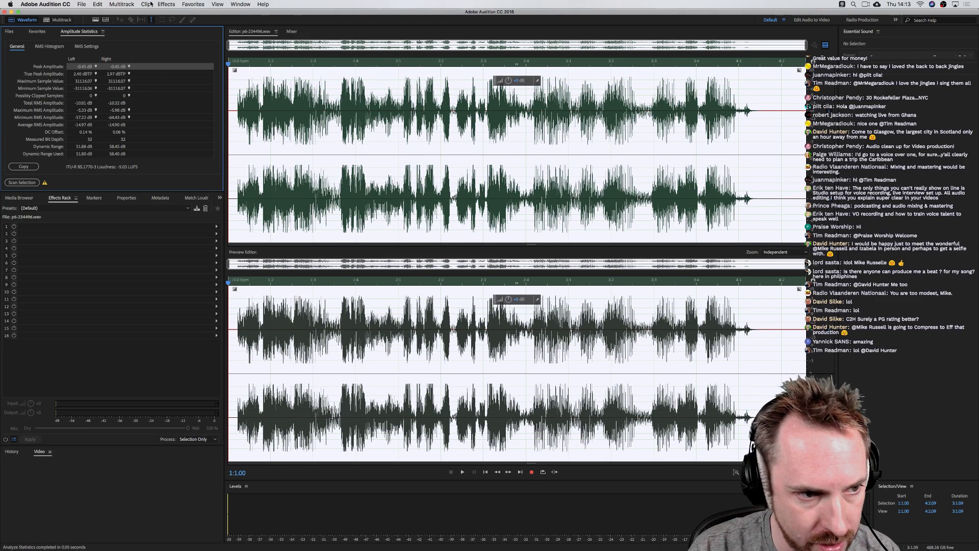
Reapply the Mastering effect with an output gain of 0.35 dB and rescan the selection's amplitude statistics
click(166, 4)
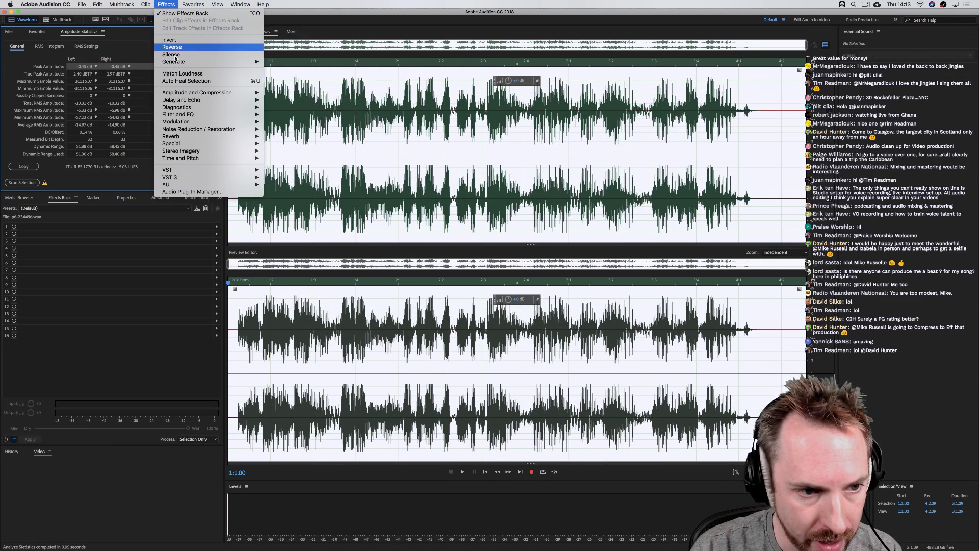
mouse_move(176, 151)
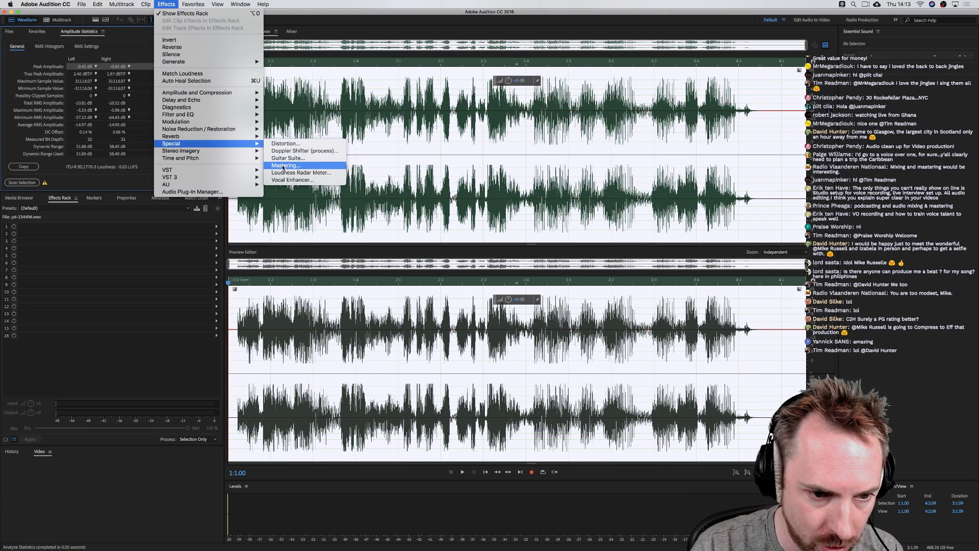
click(286, 166)
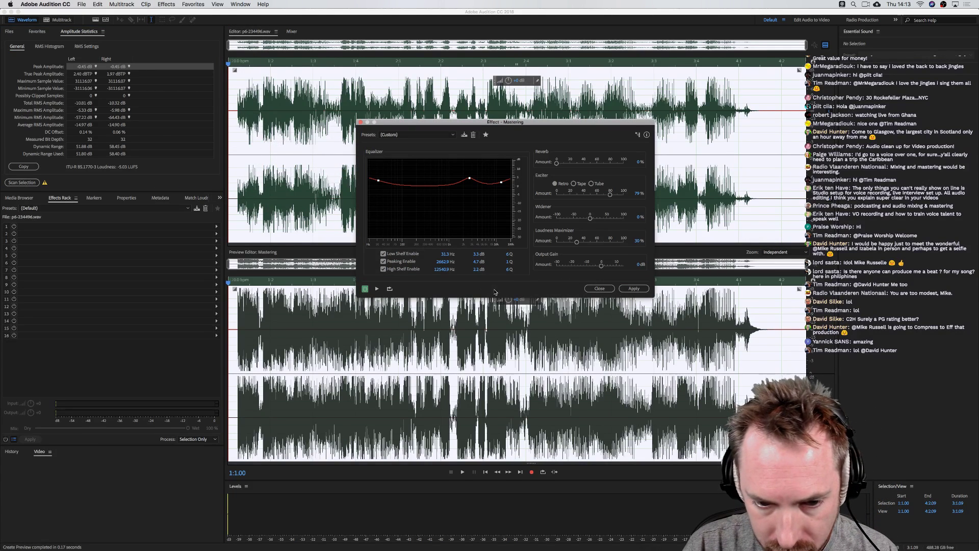
drag(638, 264, 636, 269)
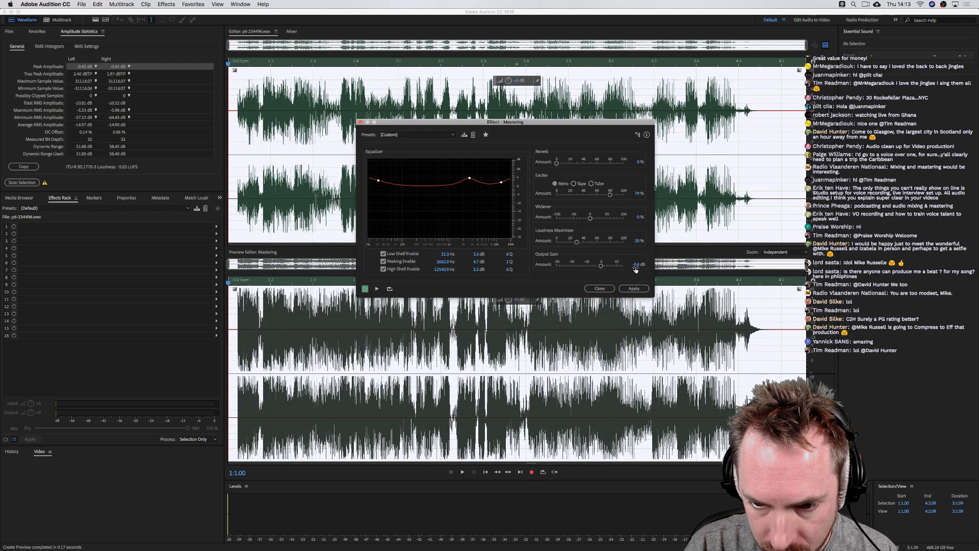
click(637, 265)
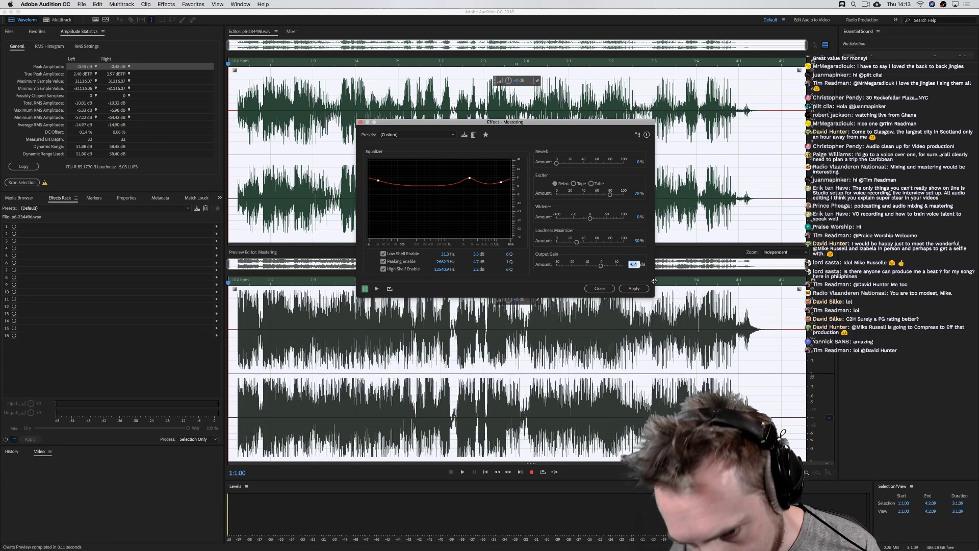
text(0.35)
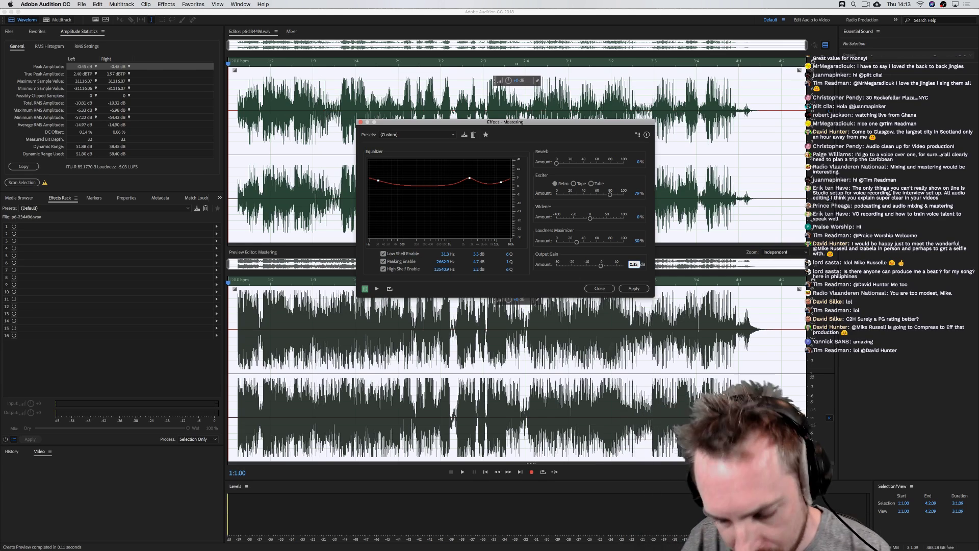
key(Return)
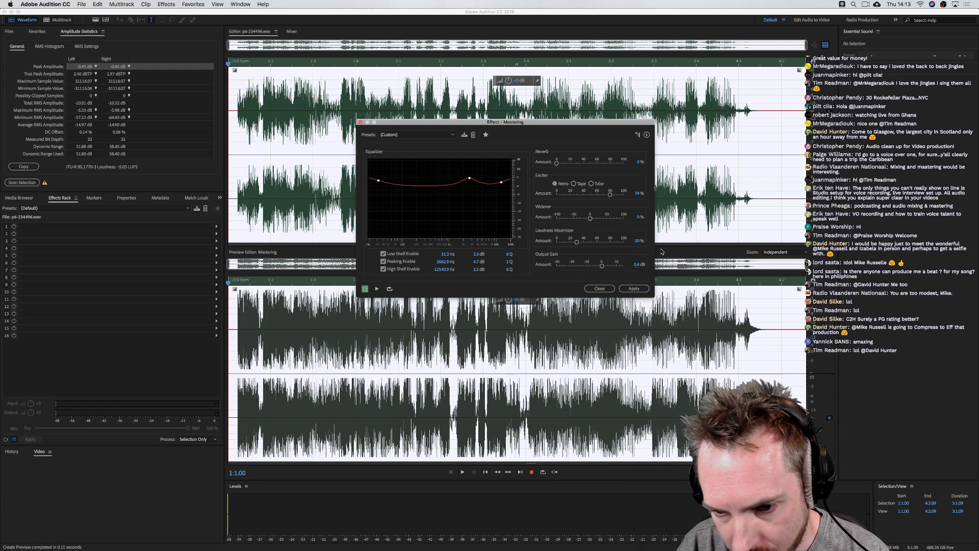
click(634, 288)
click(22, 183)
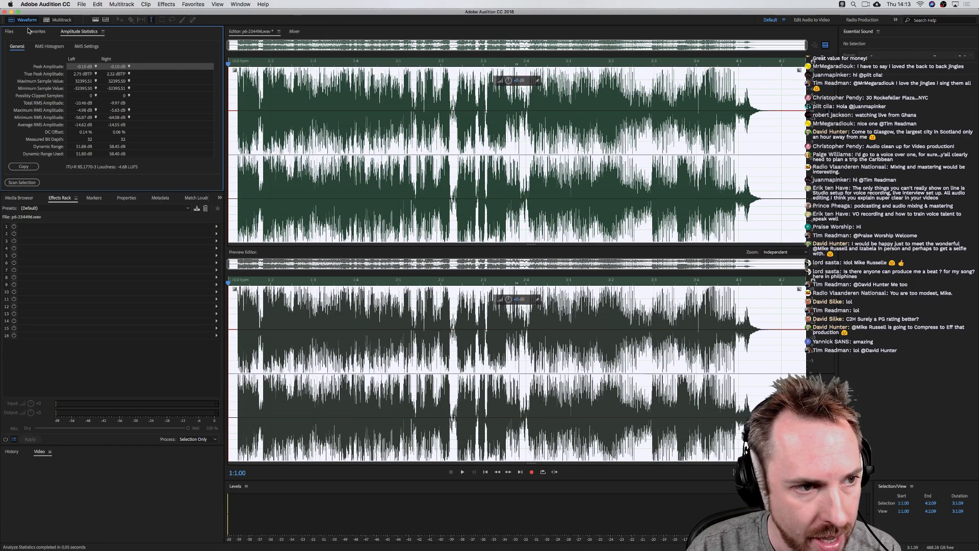
Open the Kiss Armenia jingle from the project files and review its amplitude statistics
click(10, 31)
double_click(44, 102)
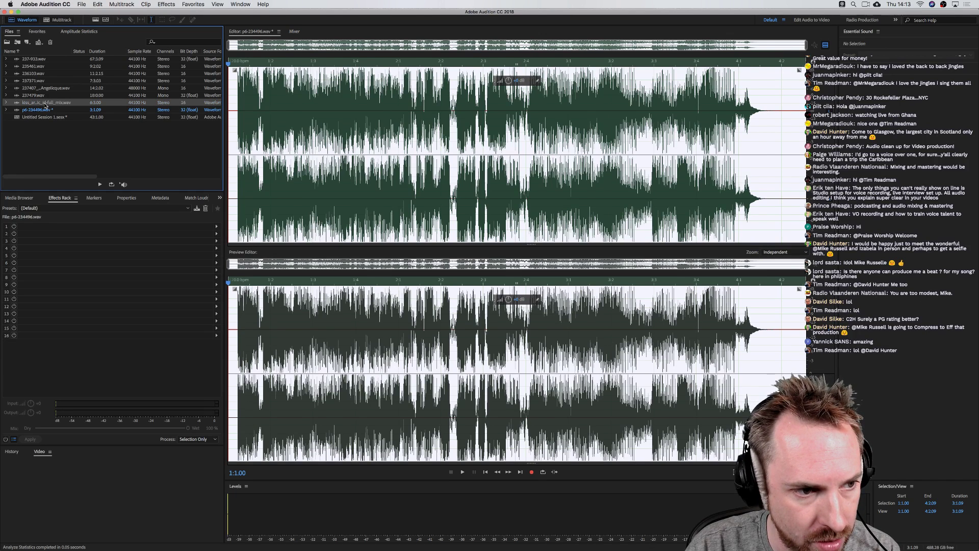
click(71, 35)
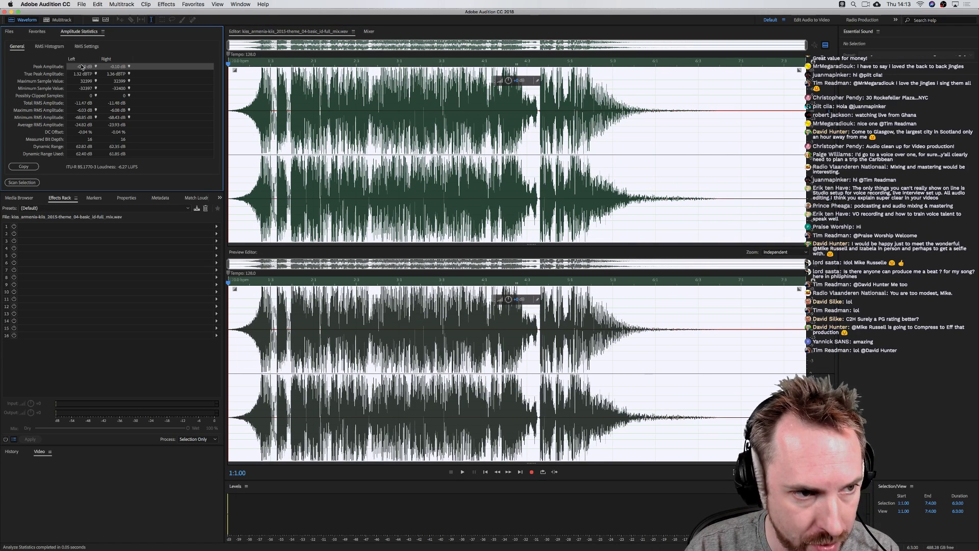
In the multitrack session, move the p6-334496 clip earlier to begin at about bar 5, and place the playhead near the session start at 1:1.09
click(46, 19)
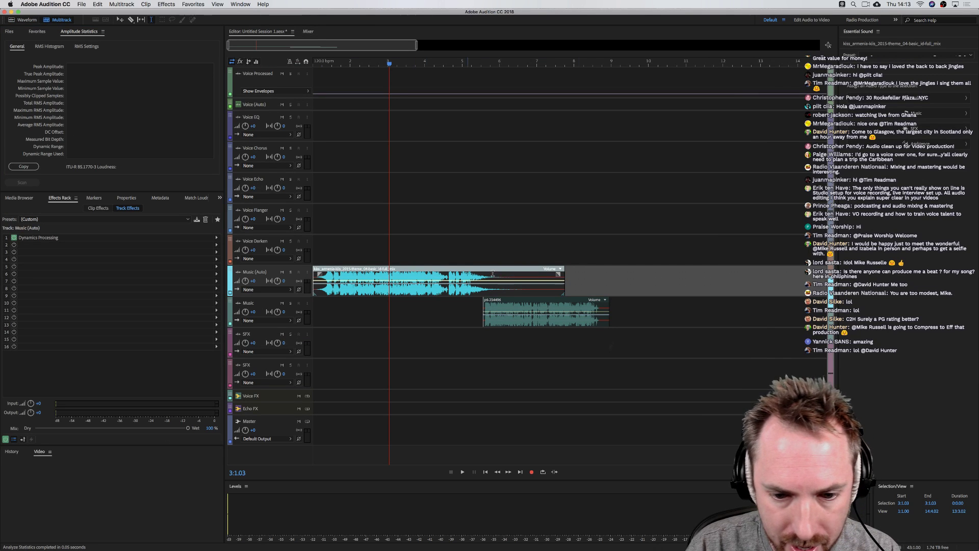
drag(490, 318, 473, 321)
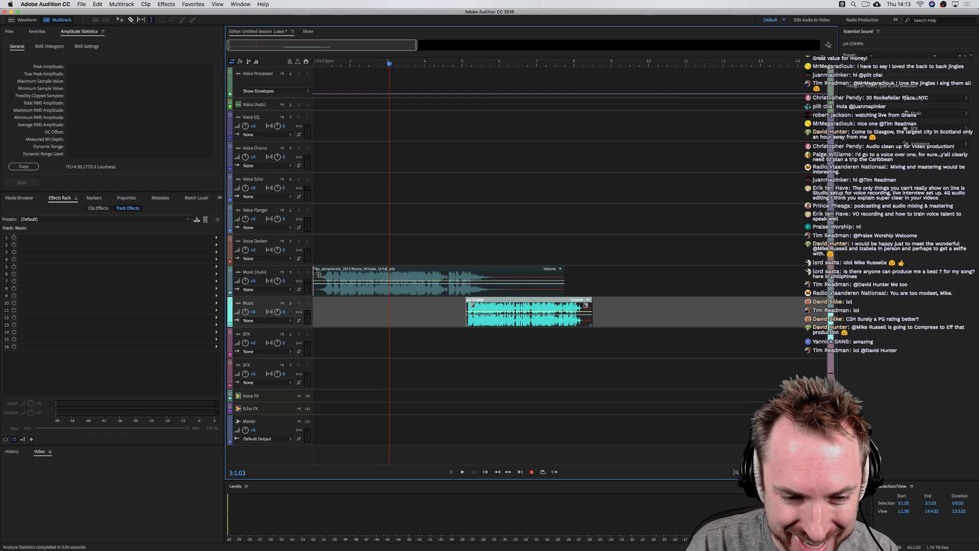
click(318, 252)
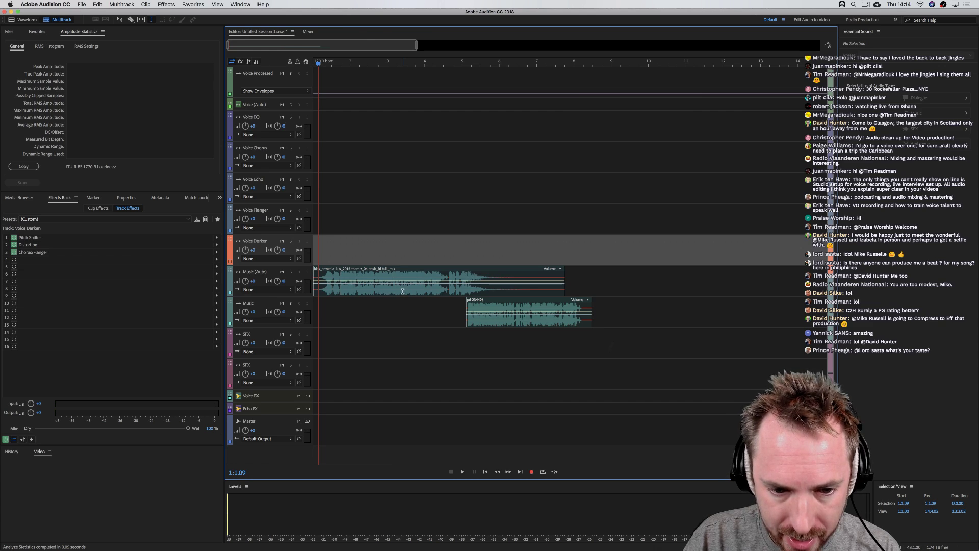
Open the Kiss Armenia clip from the session in the waveform editor and select its entire waveform
double_click(403, 291)
click(300, 103)
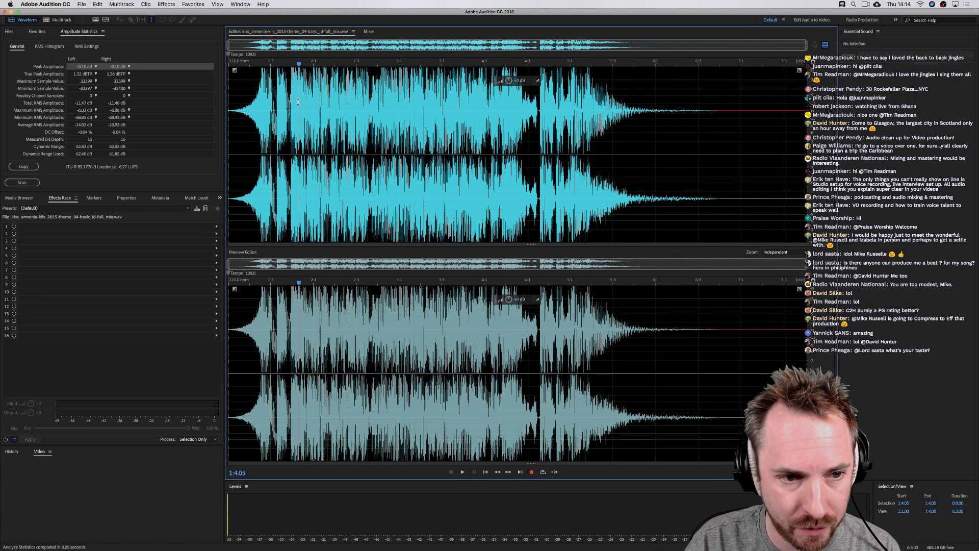
double_click(278, 104)
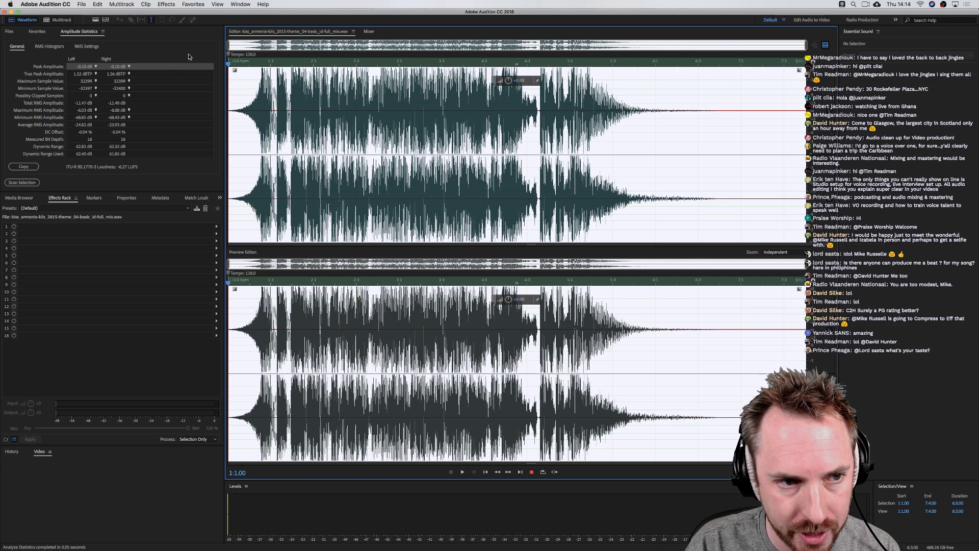
Show Frequency Analysis, dock it in the same group as the Effects Rack, and widen the Essential Sound area
click(240, 4)
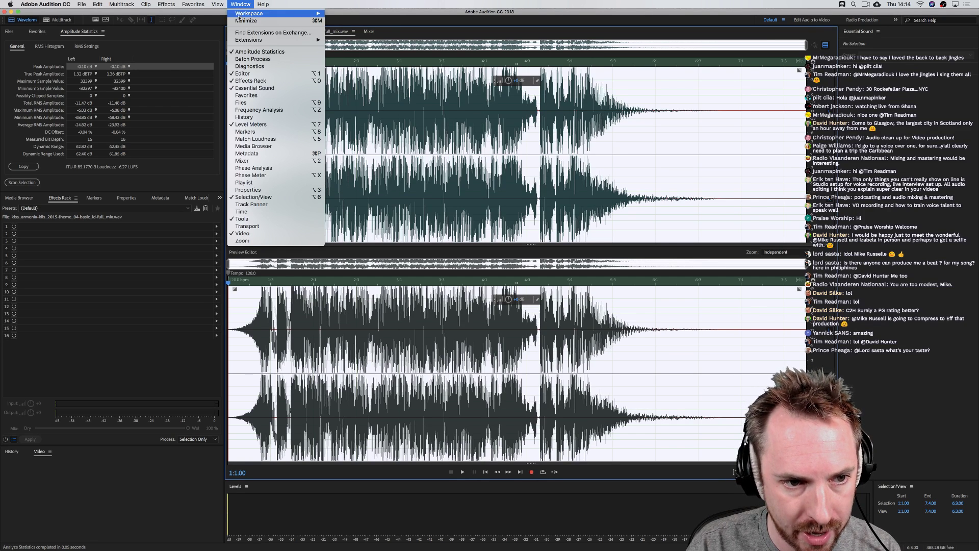
click(245, 111)
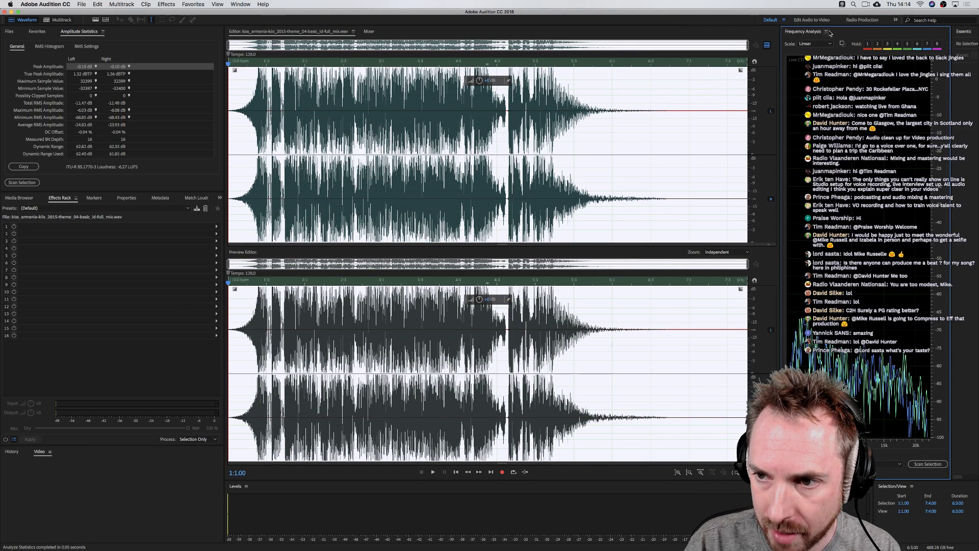
drag(805, 32, 171, 202)
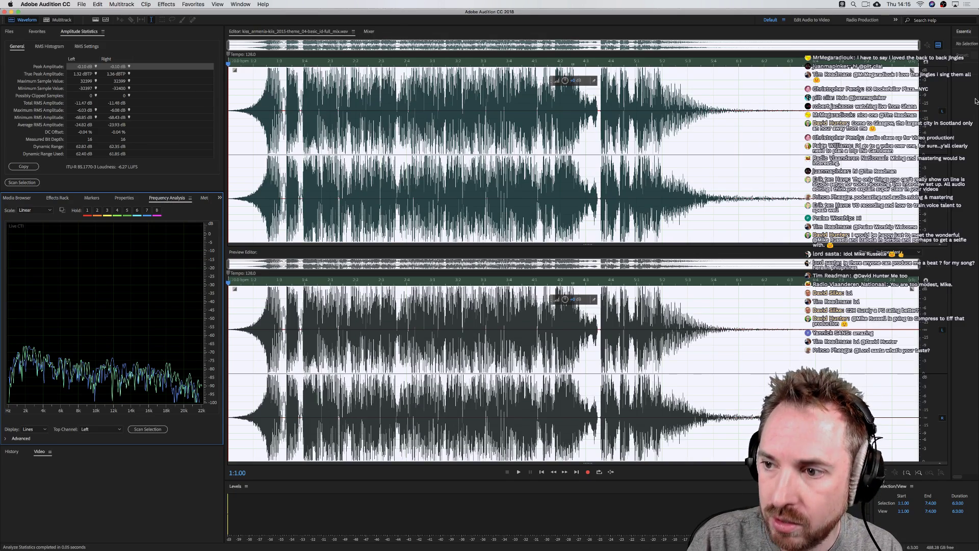
click(966, 98)
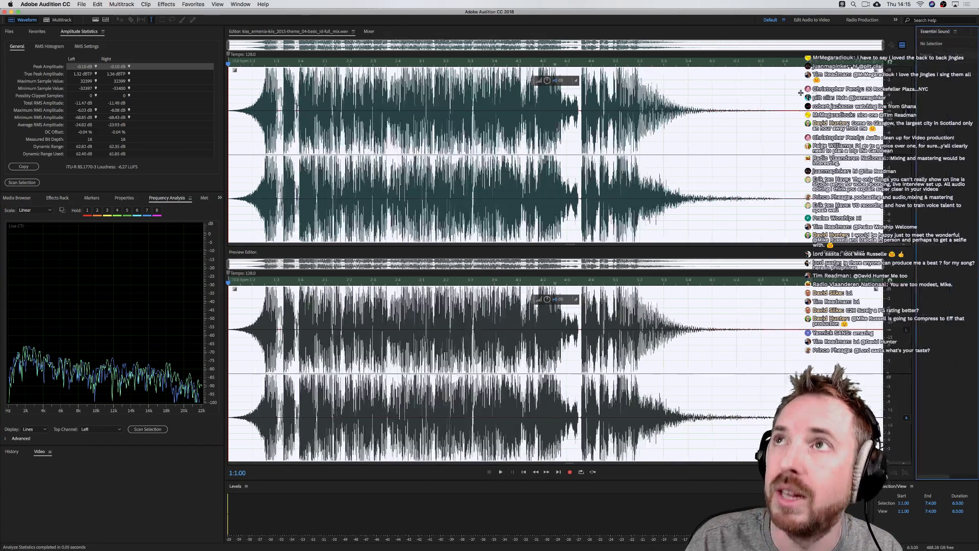
drag(952, 95, 792, 92)
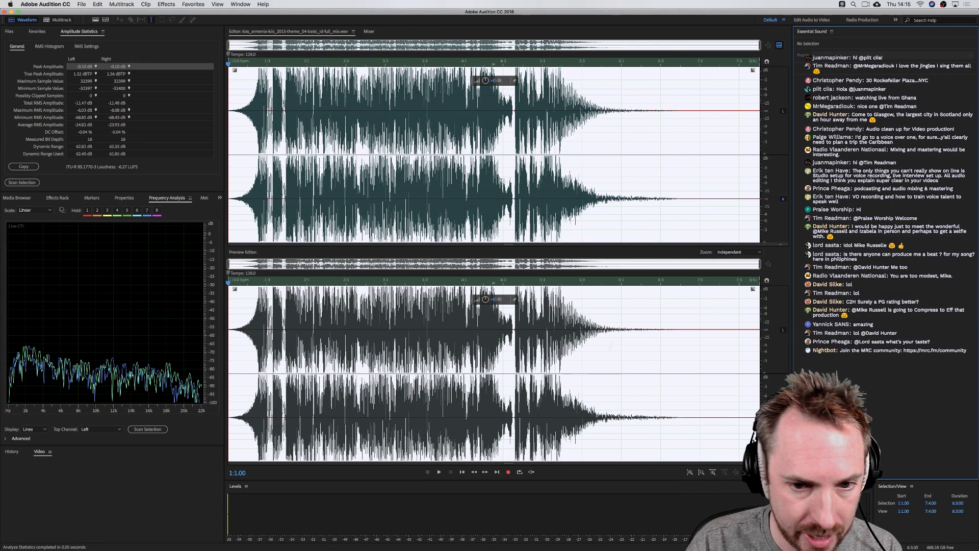
Play the Kiss Armenia jingle from 4:3.08 and capture its frequency curve in hold slot 1
click(515, 143)
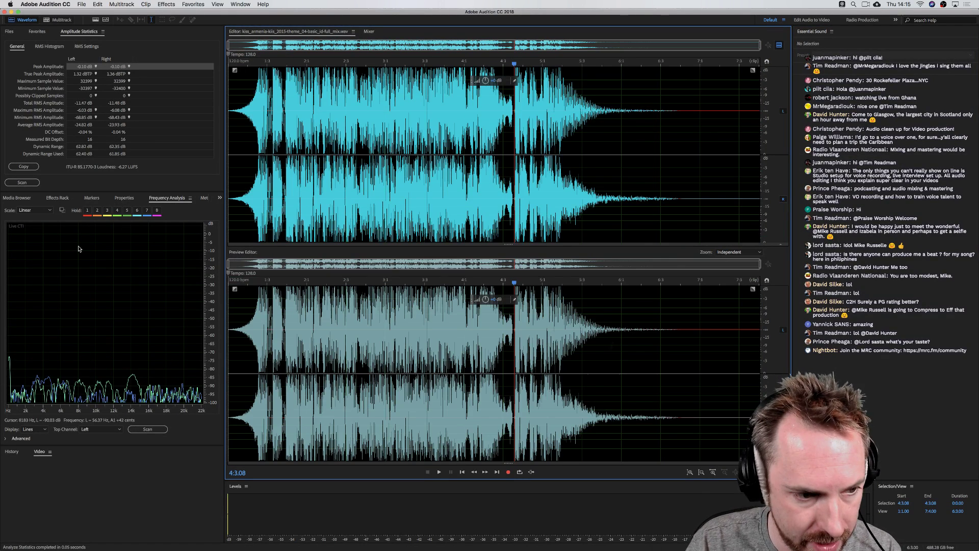
key(space)
click(88, 211)
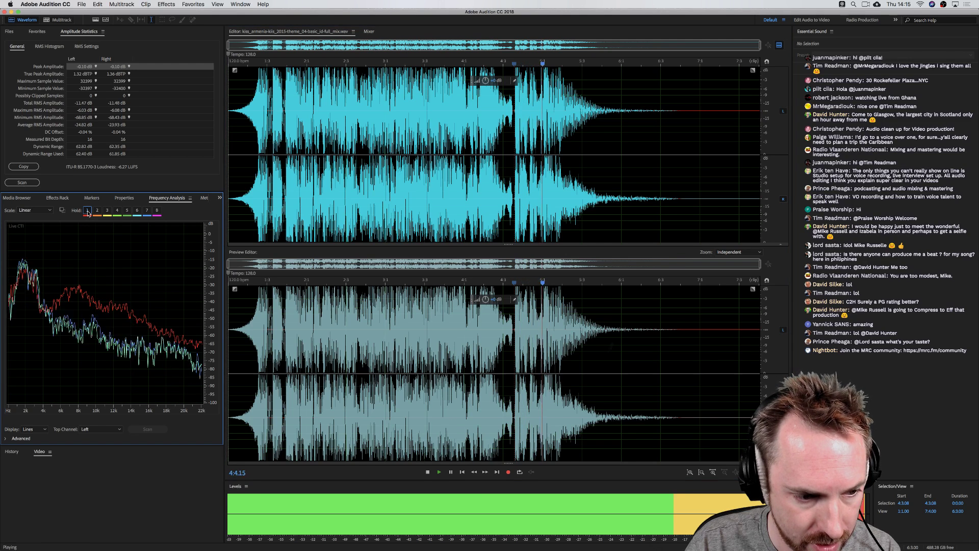
key(space)
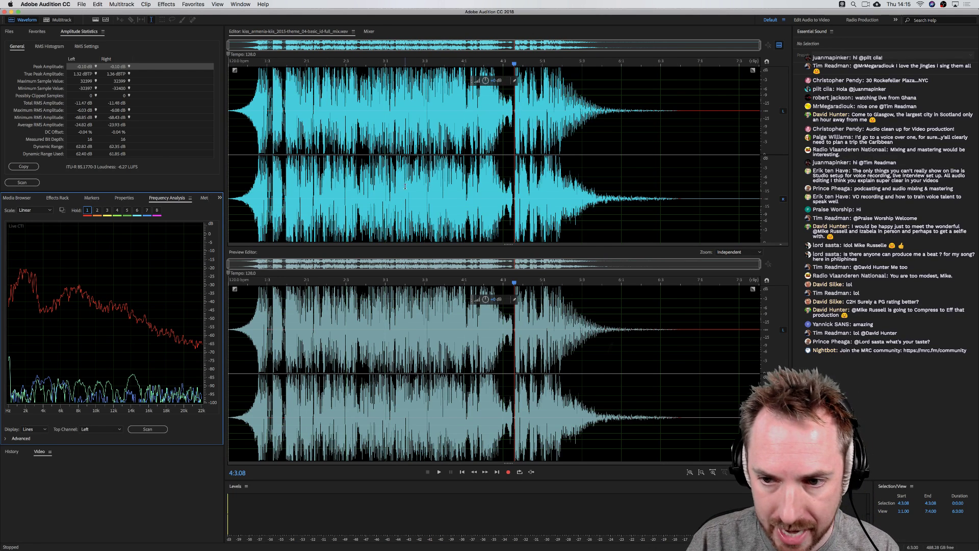
Return to the multitrack session and play both music clips from 1:1.03 to compare them by ear
click(63, 21)
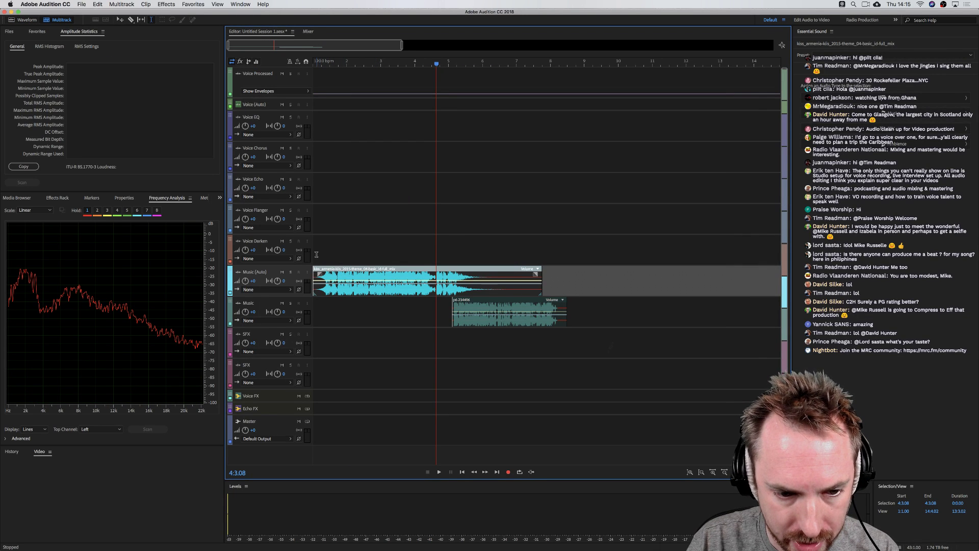
click(315, 254)
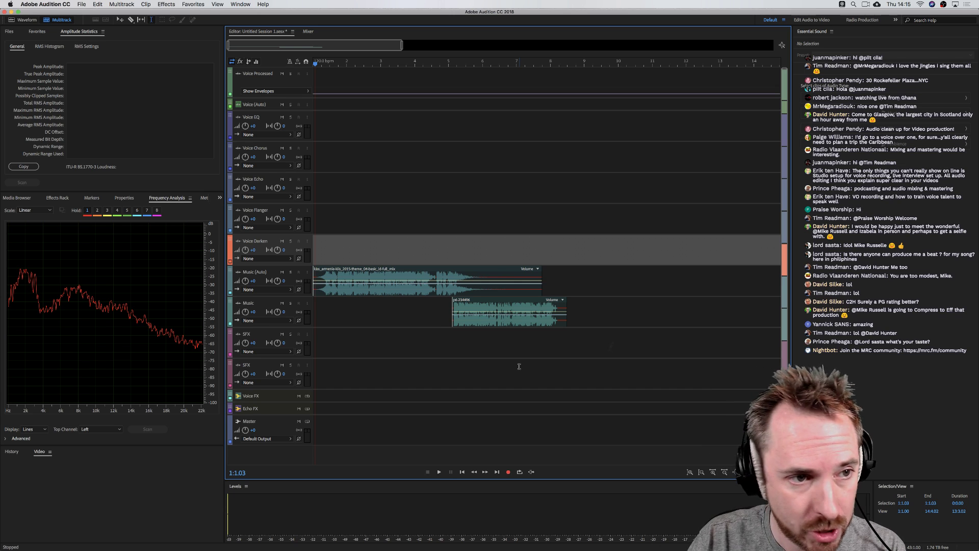
key(space)
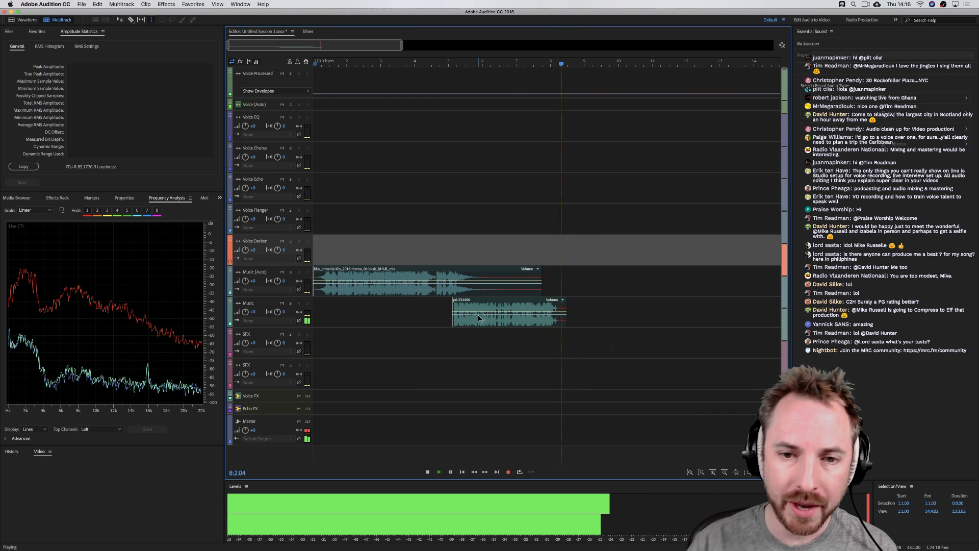
key(space)
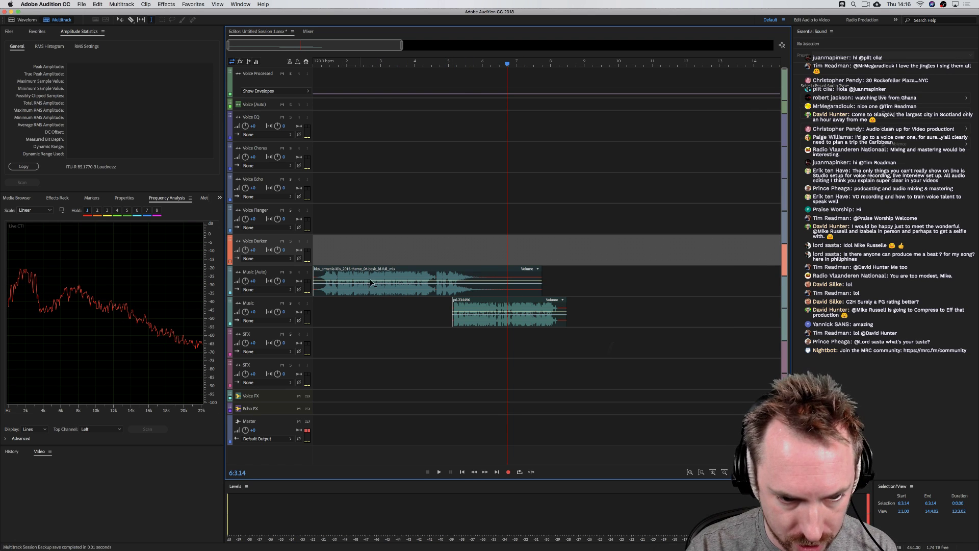
Play the p6-334496 clip from 6:2.02 in the session and capture its frequency curve in hold slot 3
click(491, 248)
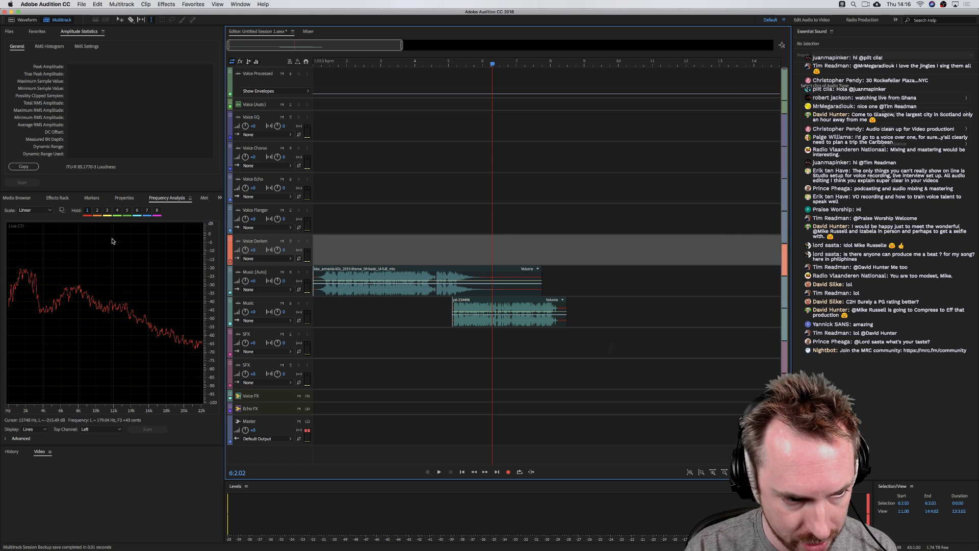
key(space)
click(107, 210)
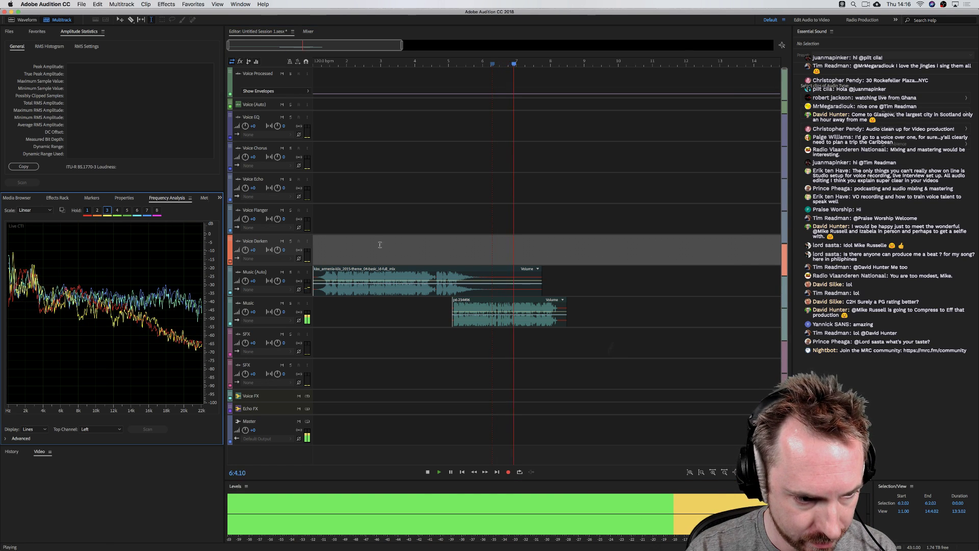
key(space)
Park the playhead past the clips at 9:4.07 to compare only the two held frequency curves, and switch to OBS
click(612, 267)
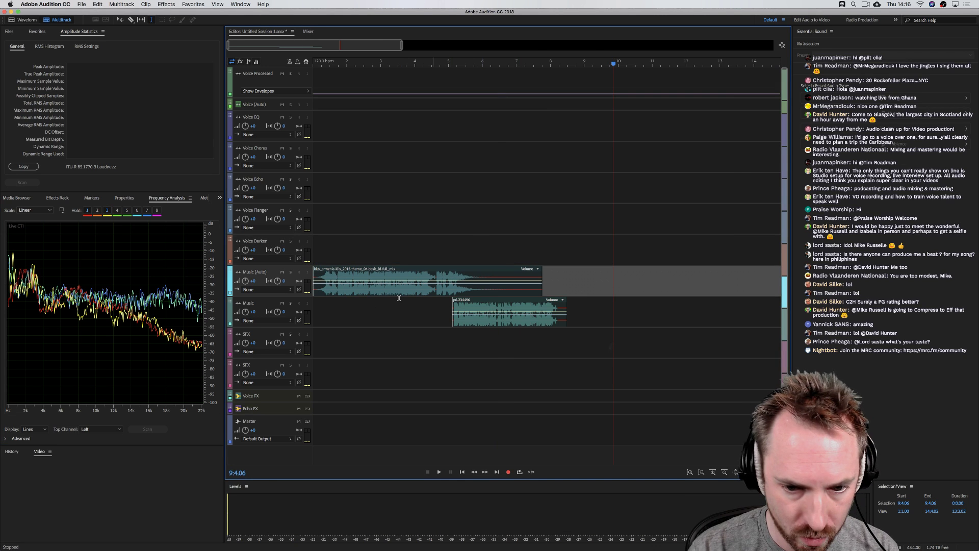
drag(596, 63, 613, 64)
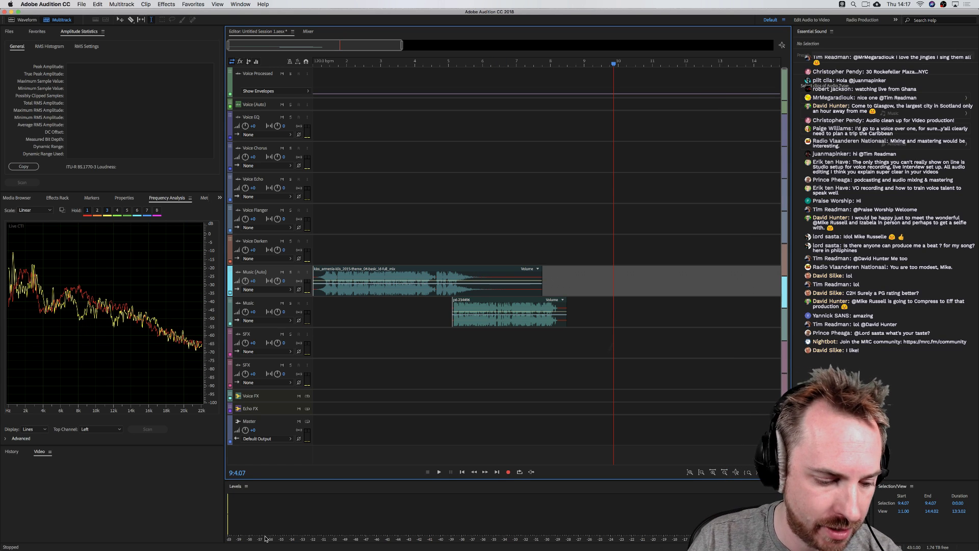
key(super+Tab)
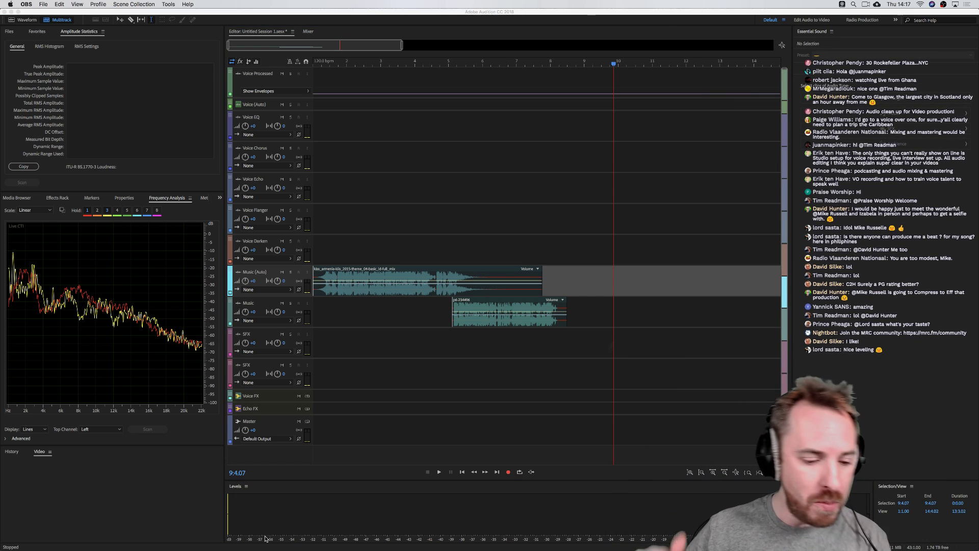
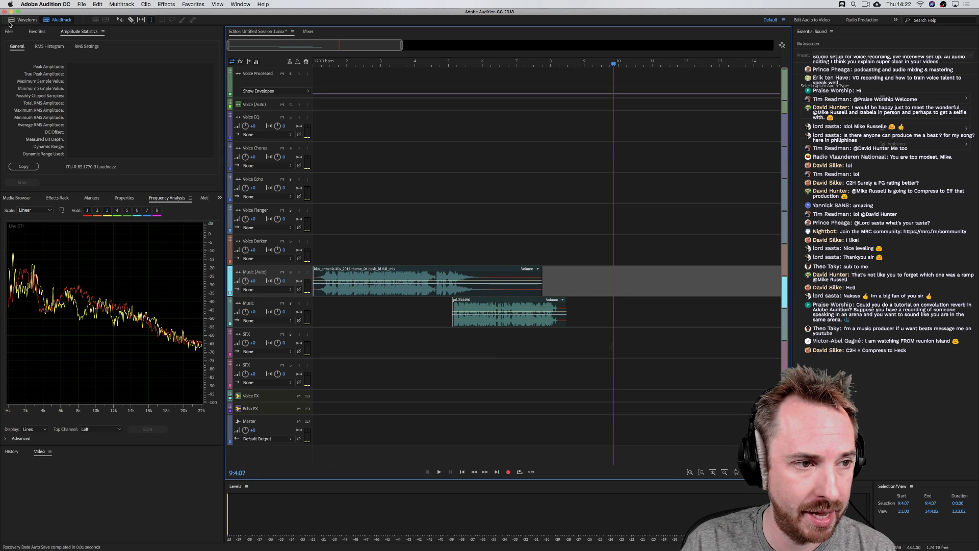
Return to Adobe Audition, open 237-933.wav in the waveform editor, and clear the frequency curves held in slots 1 and 3
click(23, 19)
click(11, 31)
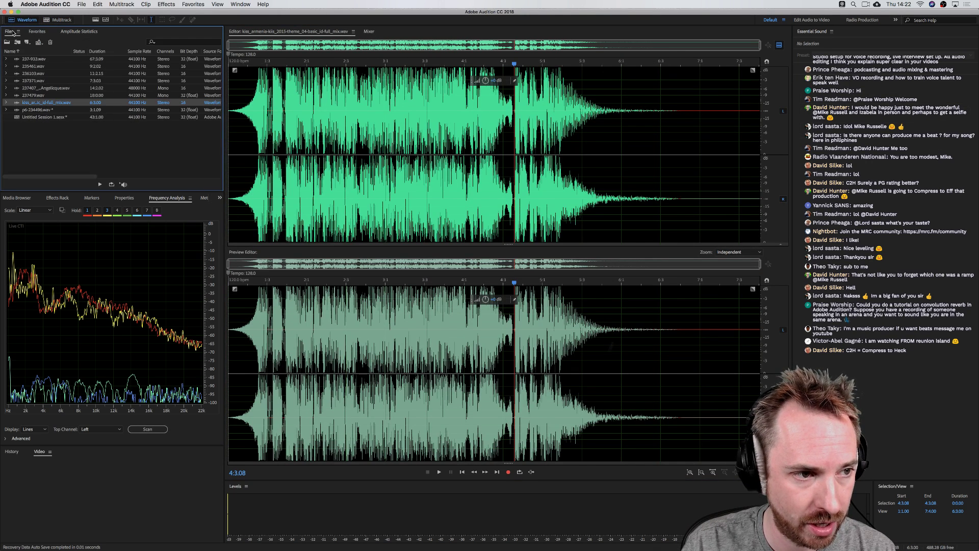
click(41, 60)
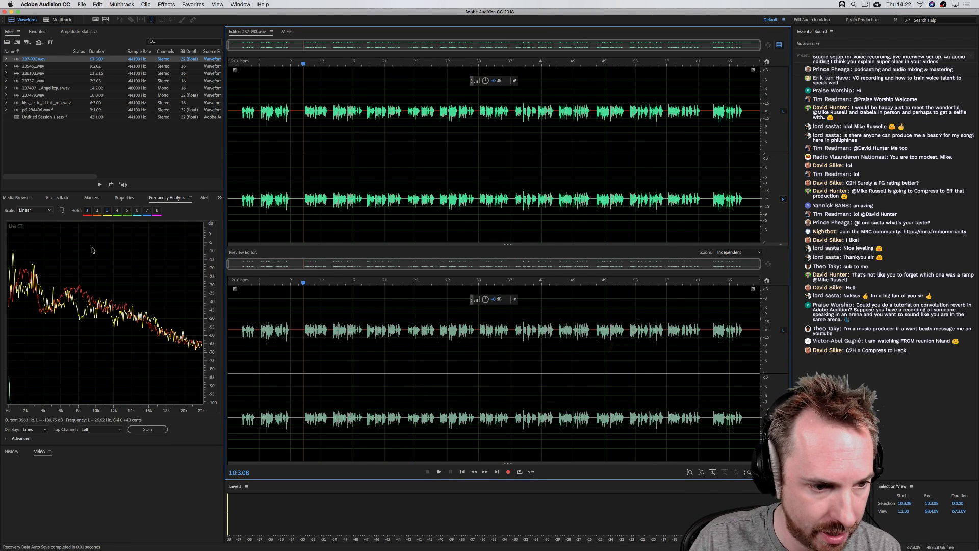
click(88, 211)
click(108, 211)
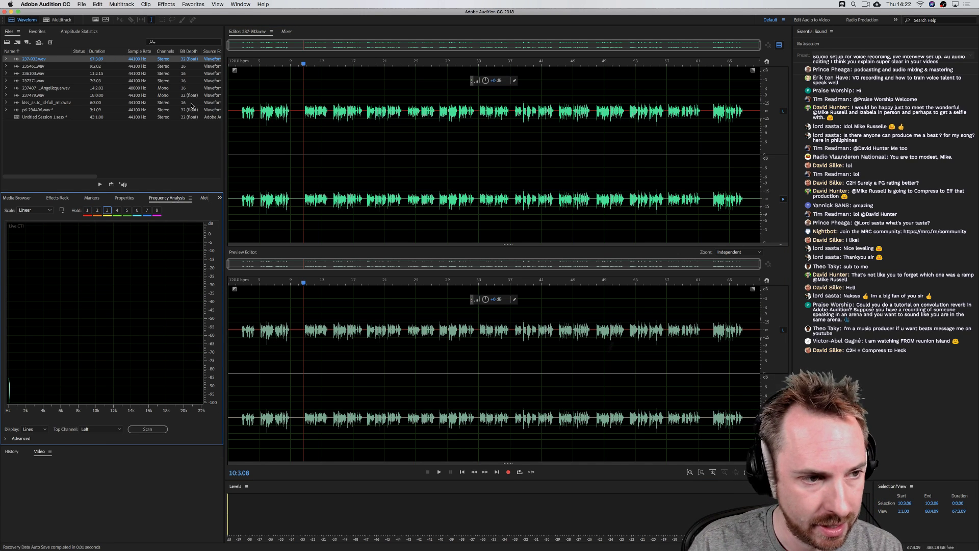
Play 237-933.wav from 10:3.14 and capture its frequency curve in hold slot 1
click(304, 104)
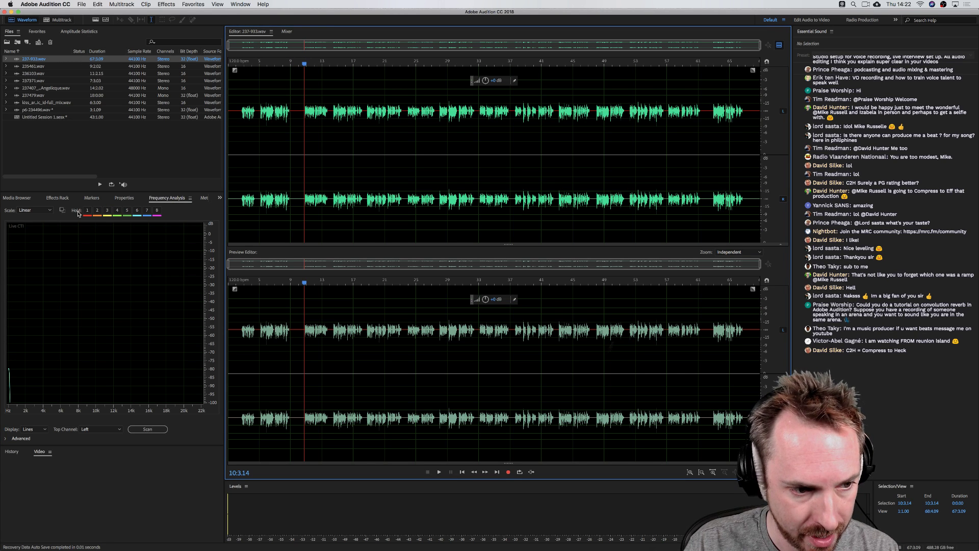
key(space)
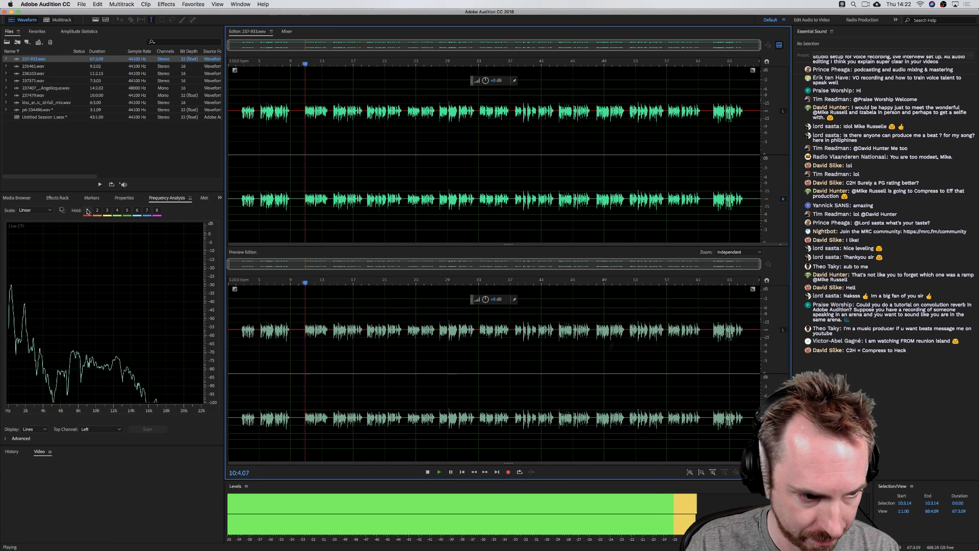
click(87, 211)
key(space)
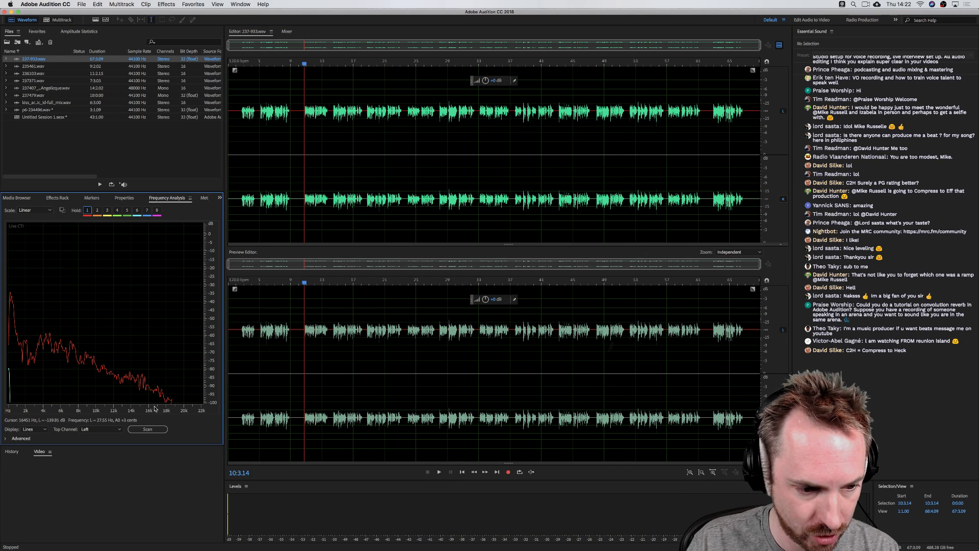
Open 235461.wav, play it from the start, and capture its frequency curve in hold slot 3
double_click(43, 67)
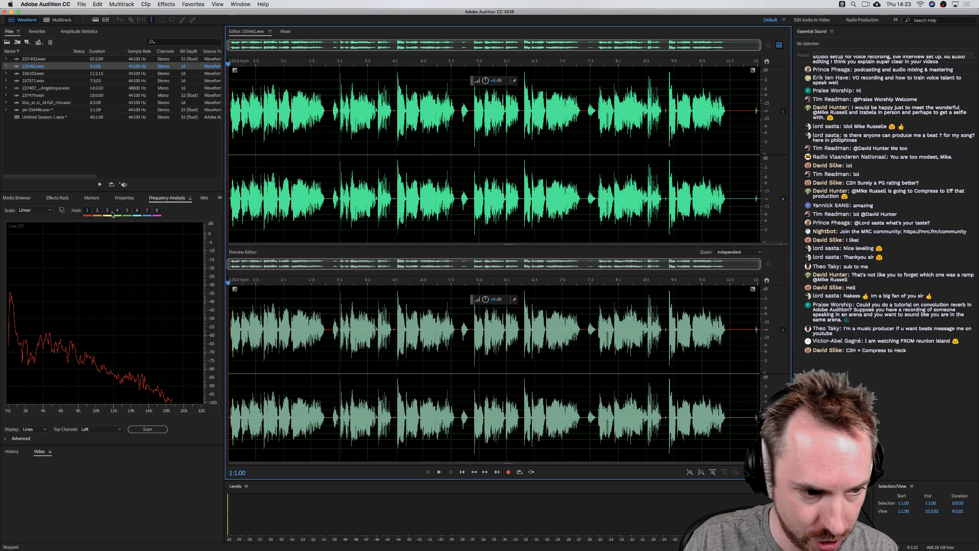
key(space)
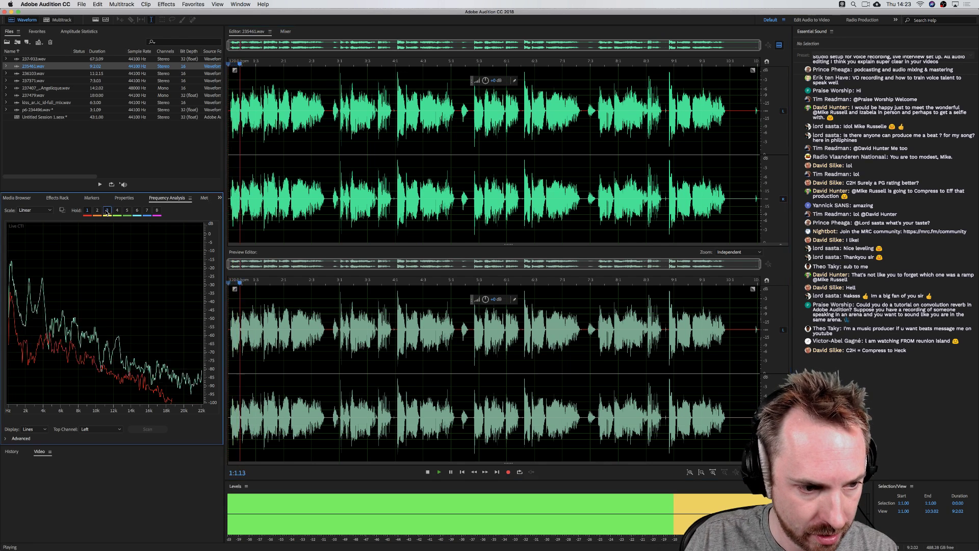
click(107, 211)
key(space)
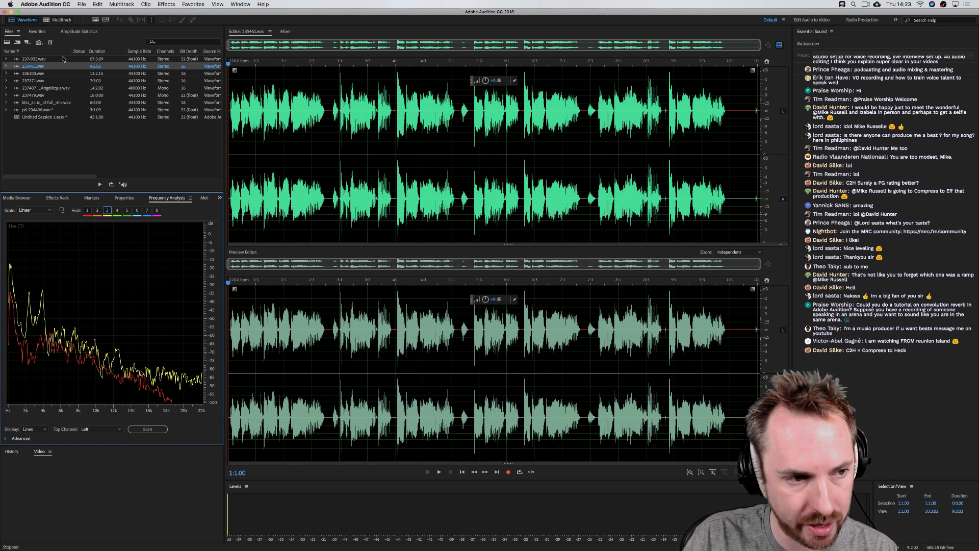
Open 236103.wav, play it from the start, and open 237371.wav in the waveform editor
double_click(39, 75)
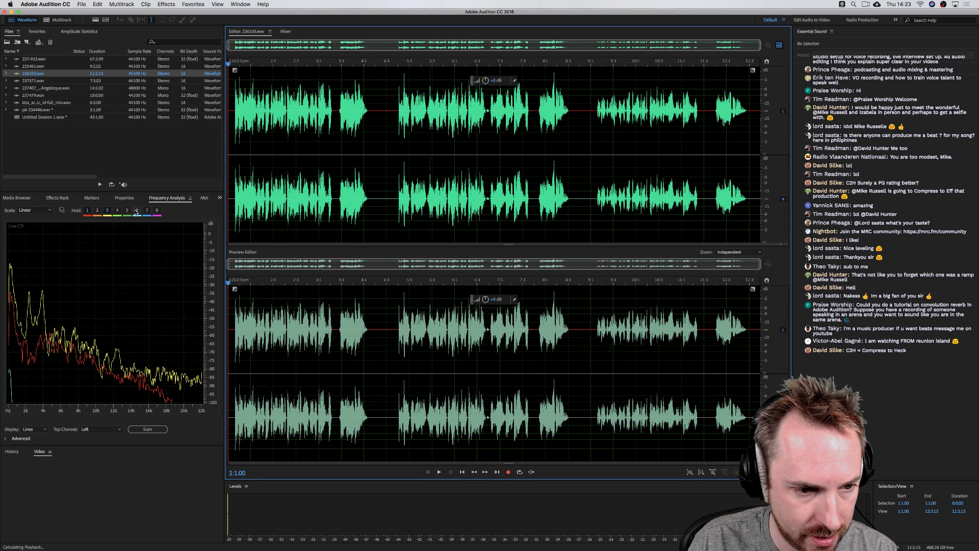
key(space)
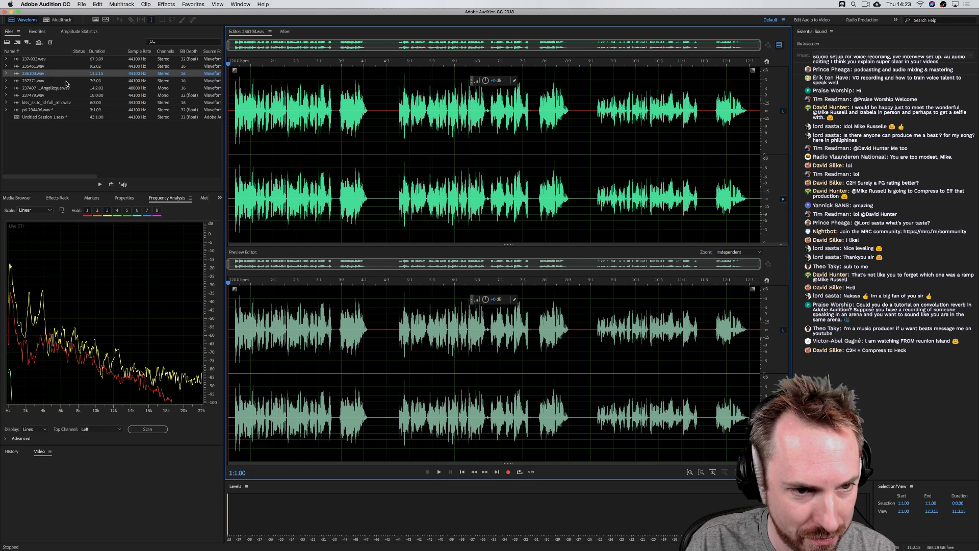
double_click(35, 81)
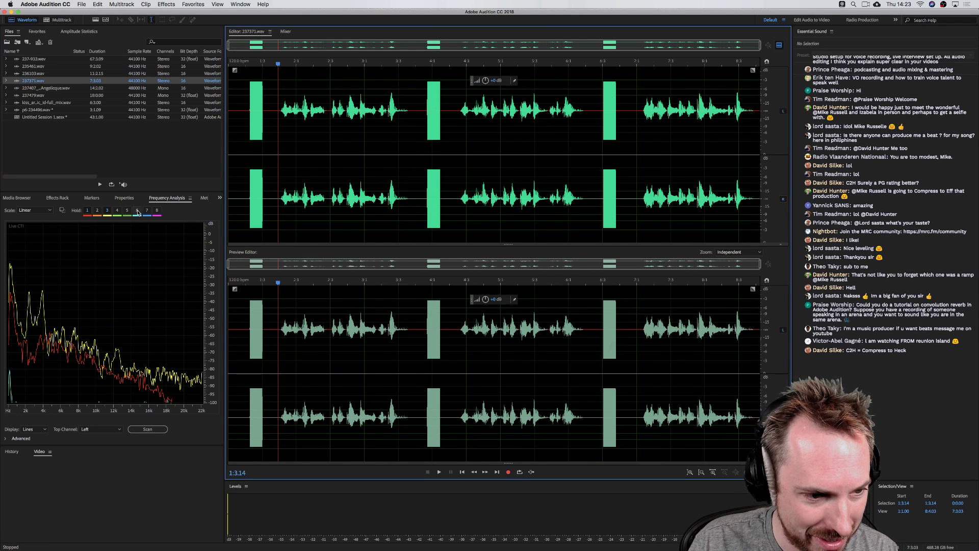
Capture the frequency curve of the 237407 recording in hold slot 6 and of 237479.wav in hold slot 8
double_click(50, 89)
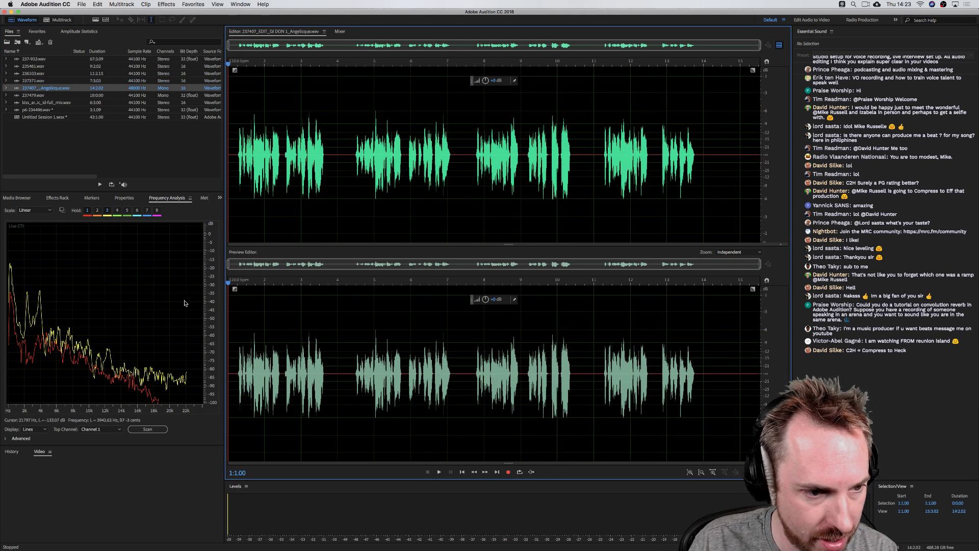
key(space)
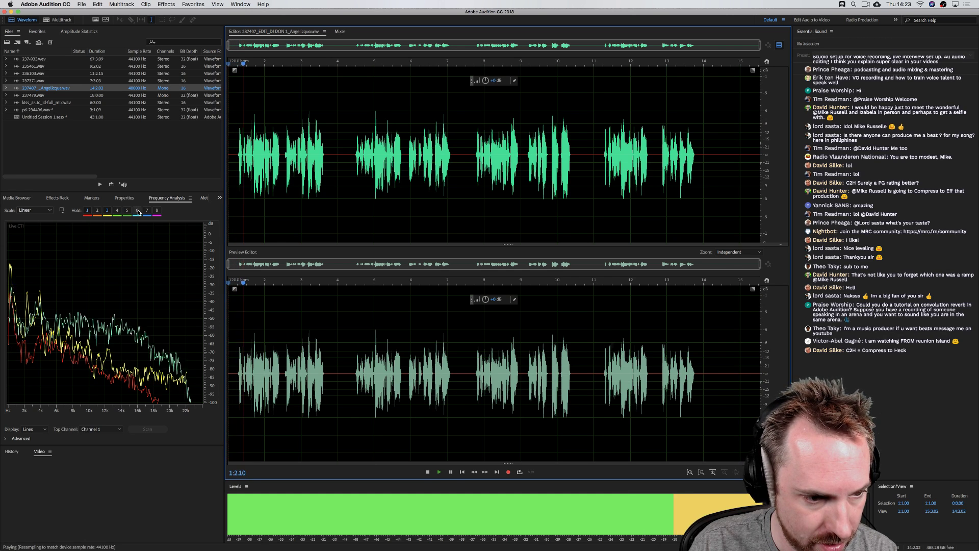
click(137, 210)
key(space)
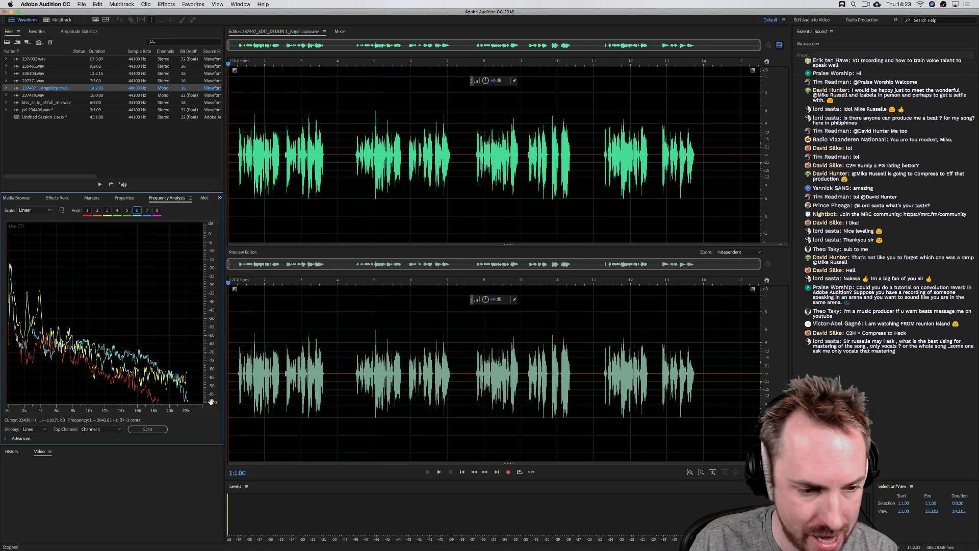
double_click(36, 95)
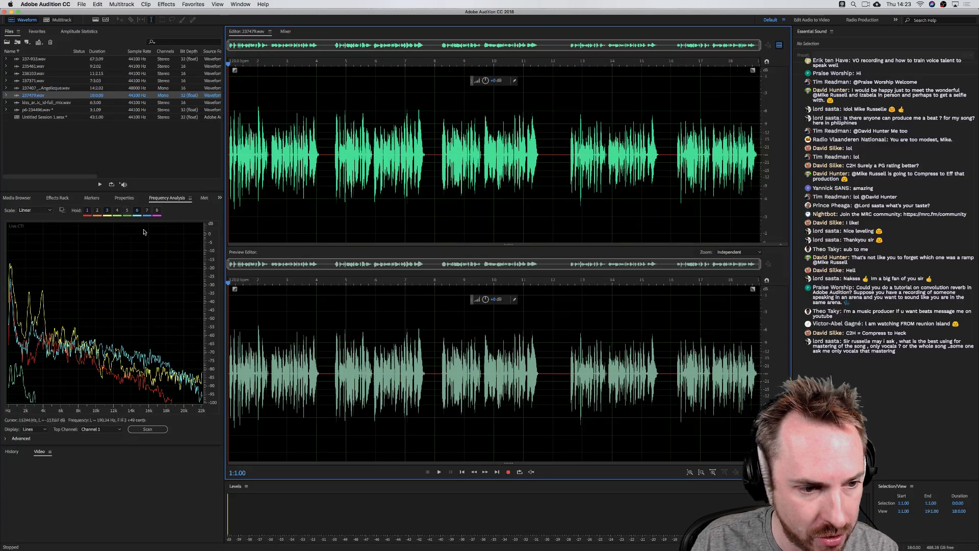
click(157, 210)
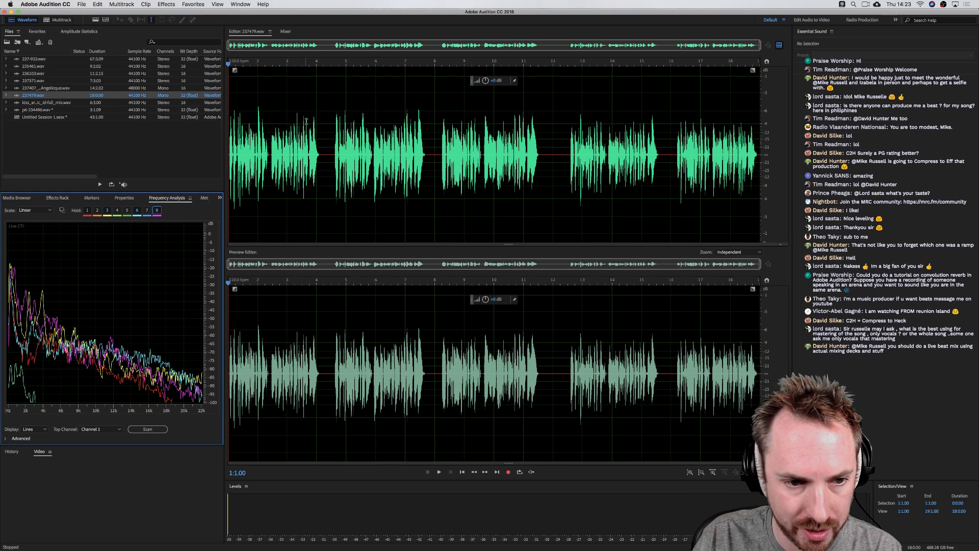
Select the first phrase of 237479.wav from 1:1.00 to 2:2.09 and play it
drag(269, 137, 228, 139)
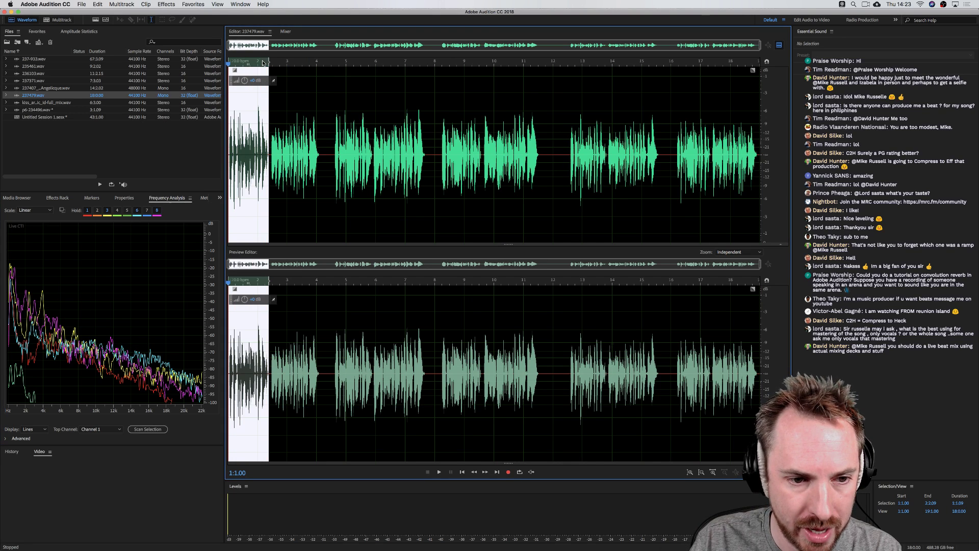
scroll(232, 59, up, 5)
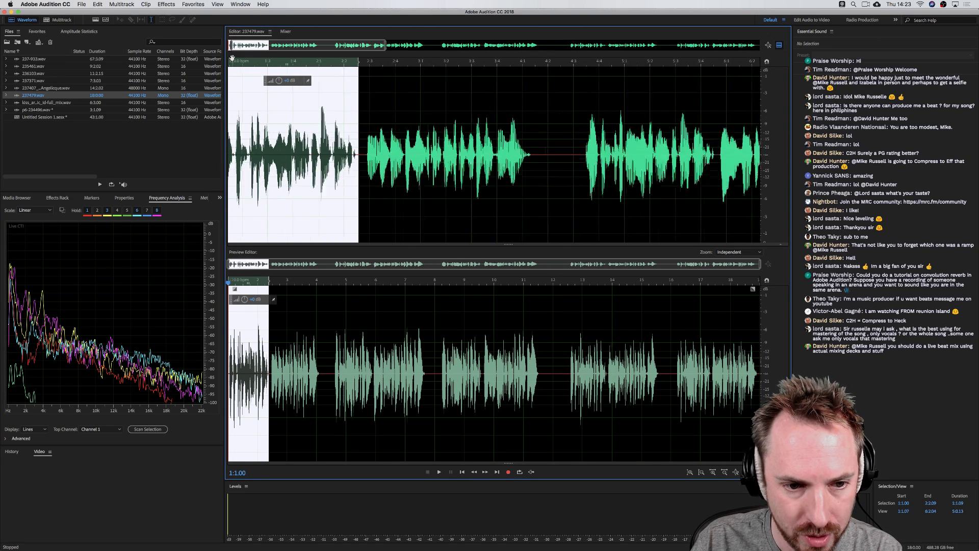
scroll(232, 58, up, 3)
key(space)
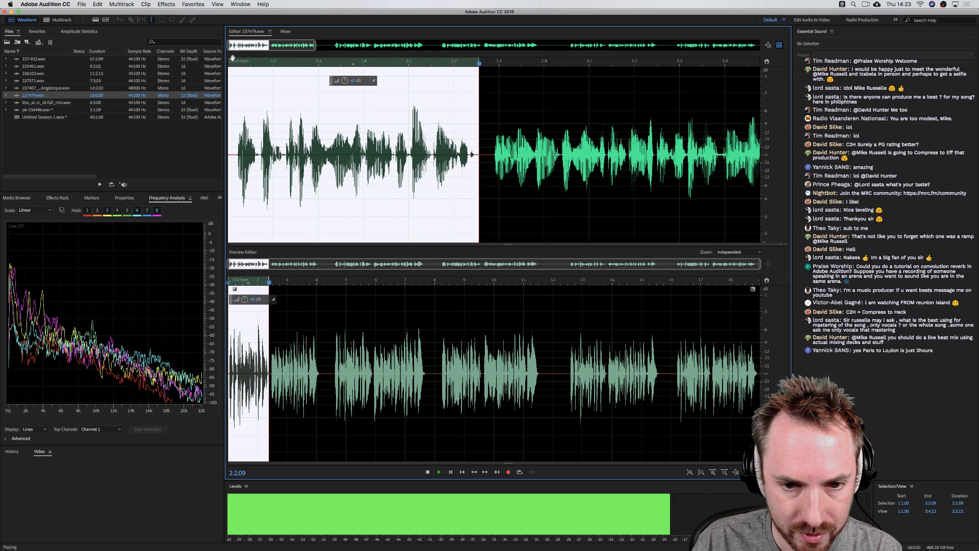
Select and play the second phrase of 237479.wav, extending the selection to span 2:2.12 to 4:1.09
drag(493, 158, 679, 169)
key(space)
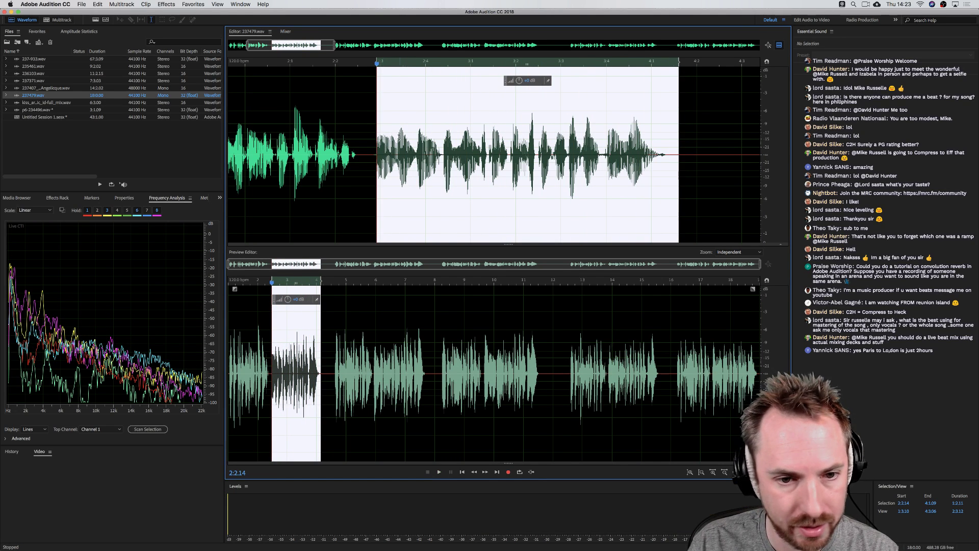
drag(377, 126, 371, 127)
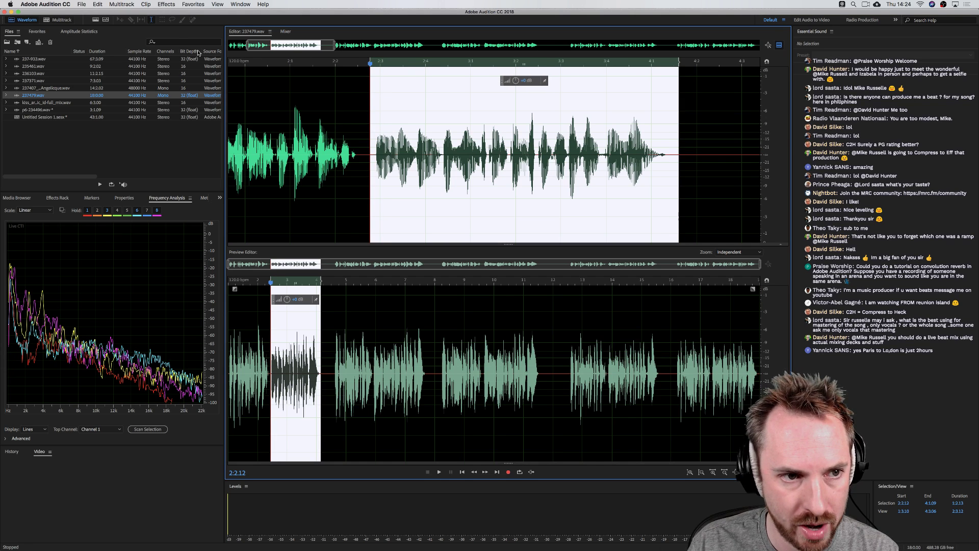
click(165, 5)
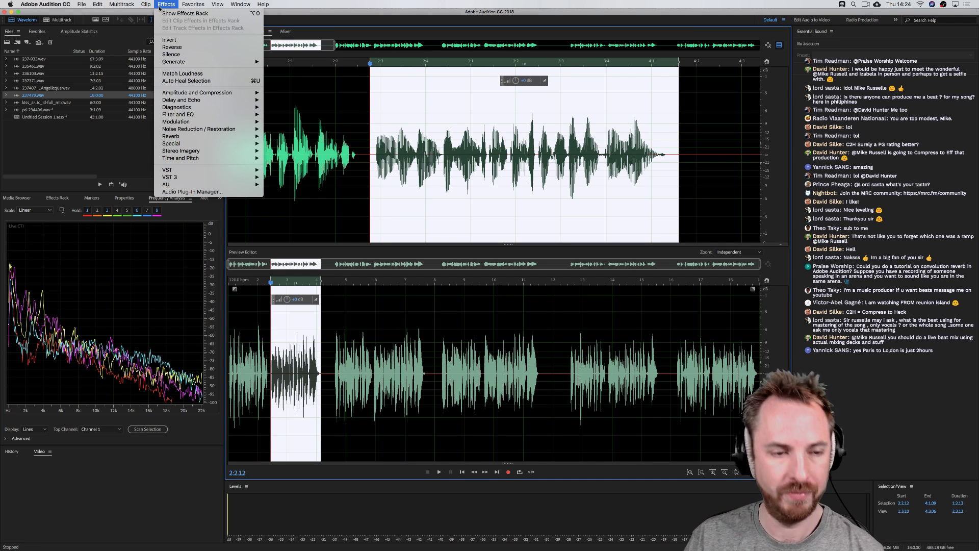
mouse_move(186, 114)
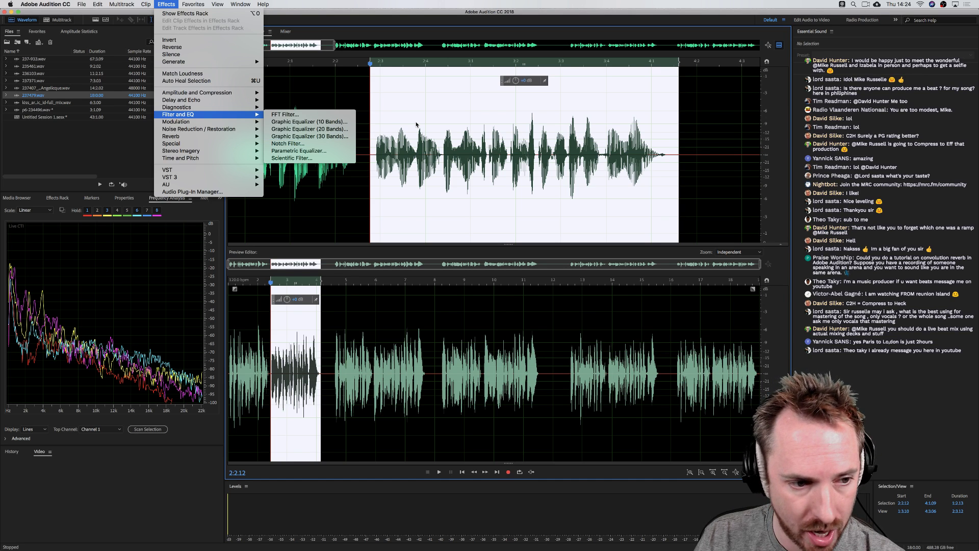
click(416, 125)
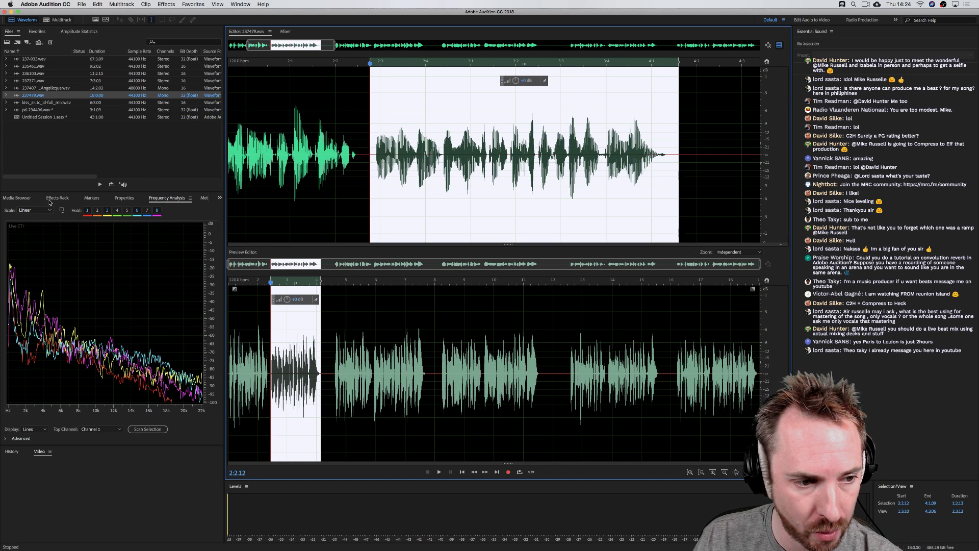
Select Corporate CE02_69_3.wav in the Commercial-TV media folder and set the time display to Decimal (mm:ss.ddd)
click(17, 197)
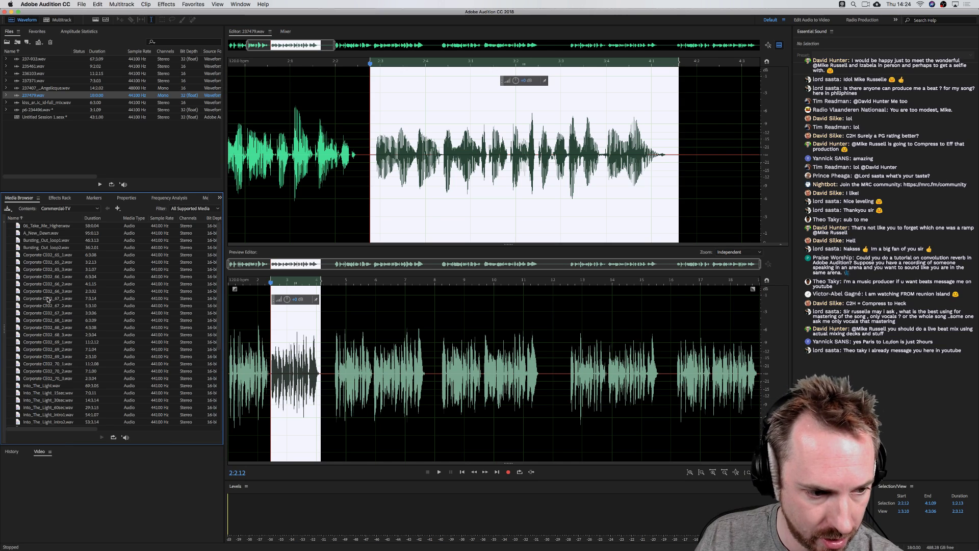
click(43, 358)
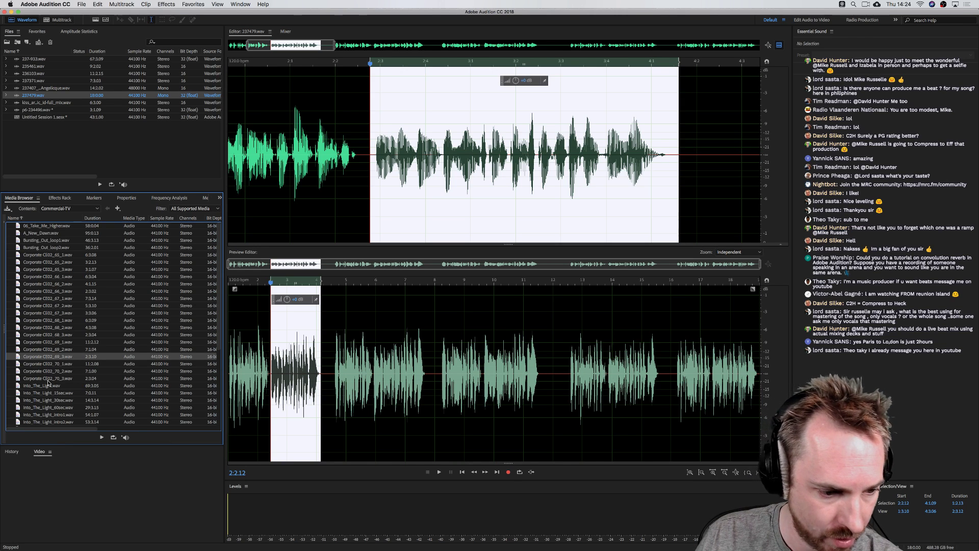
right_click(294, 70)
mouse_move(311, 72)
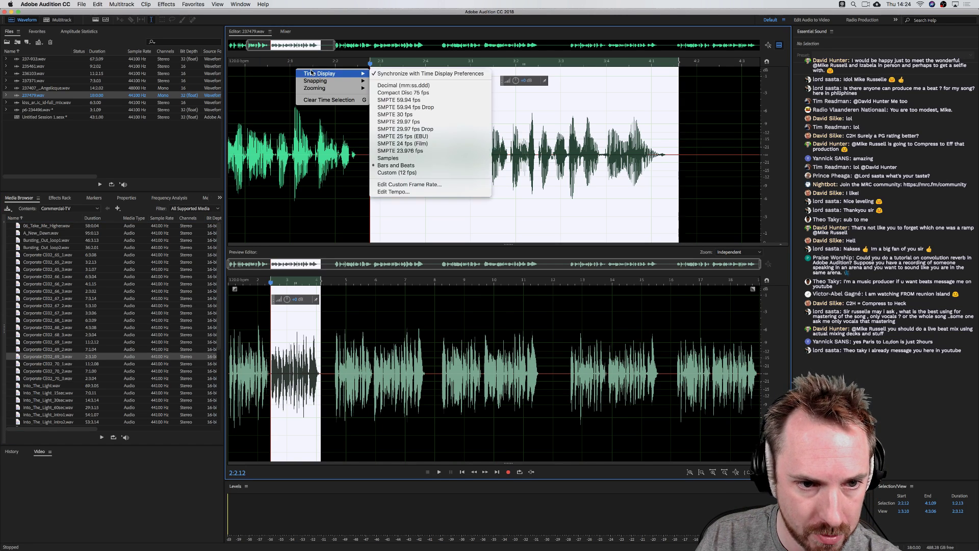
click(397, 85)
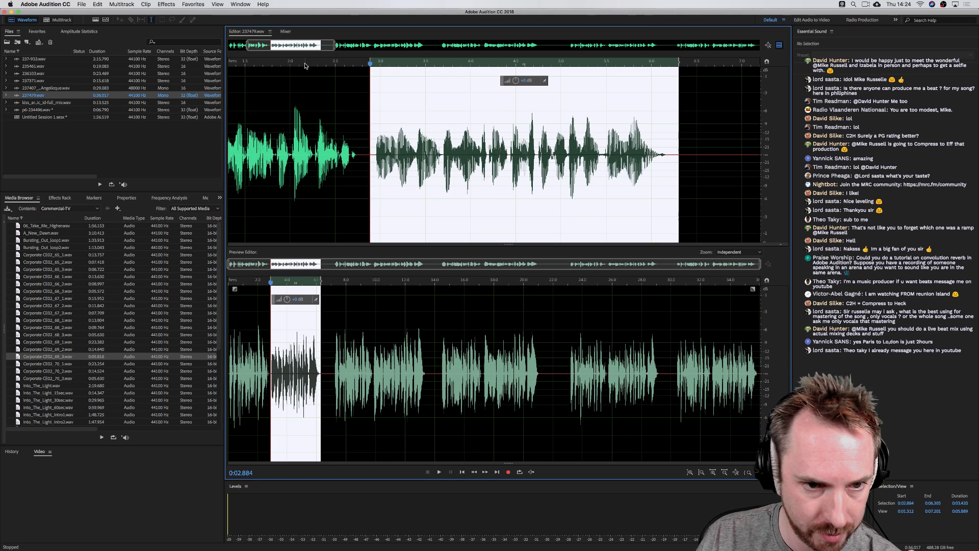
Preview the Corporate music tracks from the Commercial-TV folder and open Corporate CE02_69_1.wav in the waveform editor
click(102, 438)
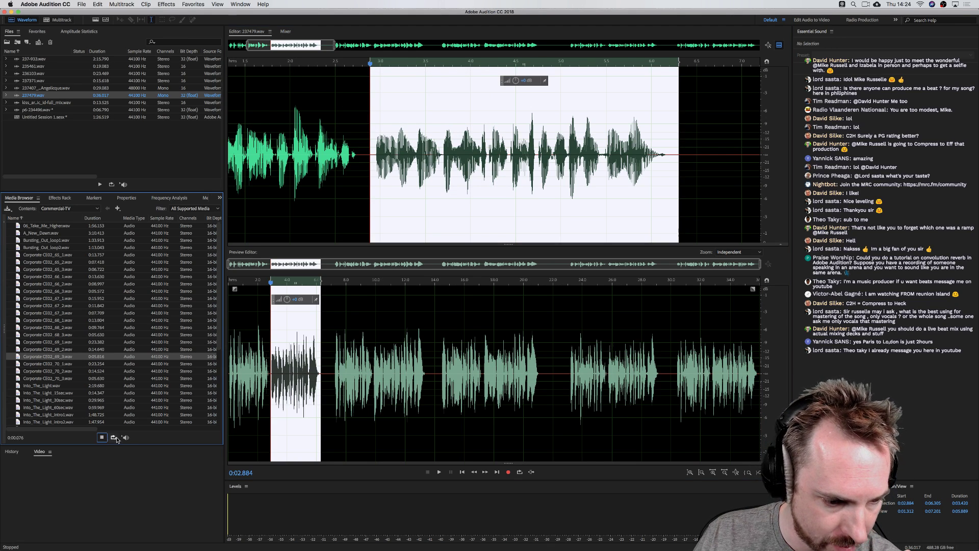
click(50, 344)
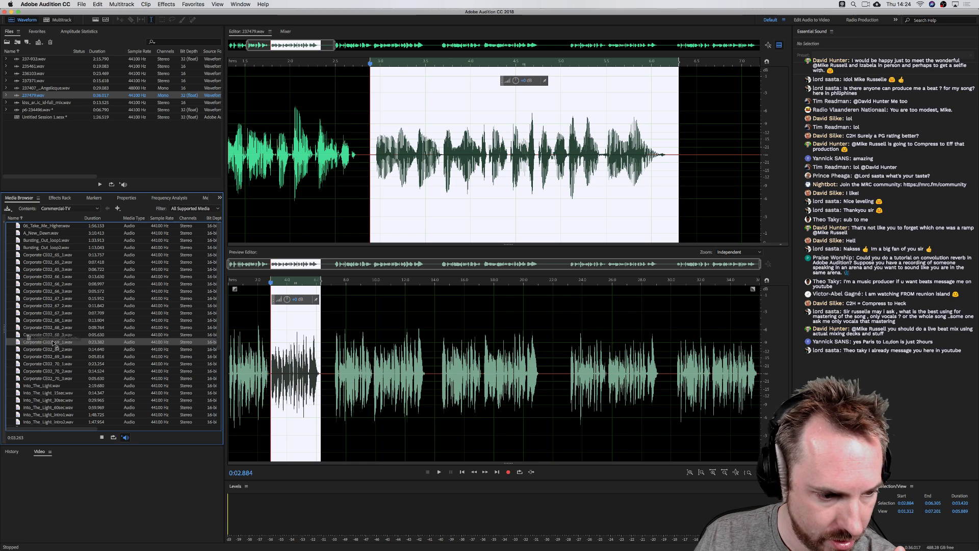
drag(41, 341, 324, 201)
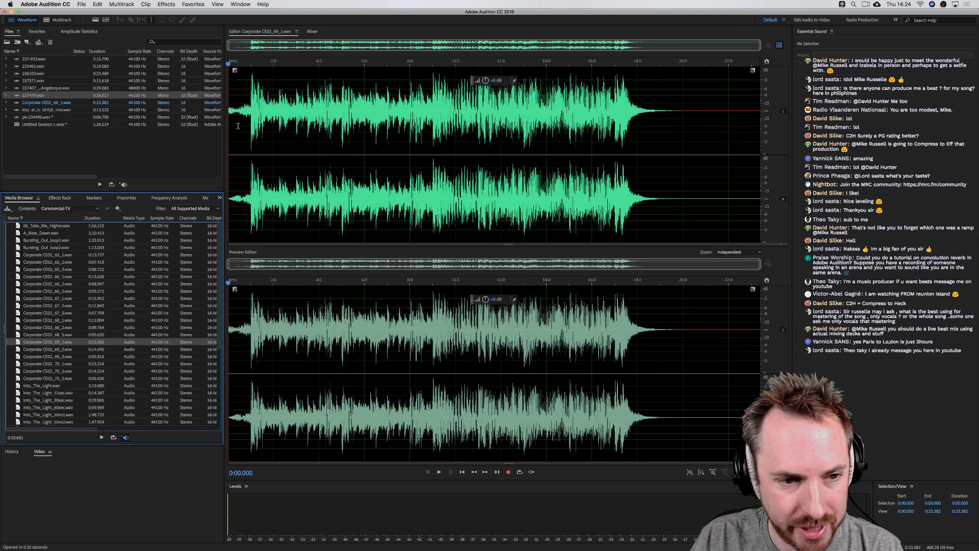
click(230, 105)
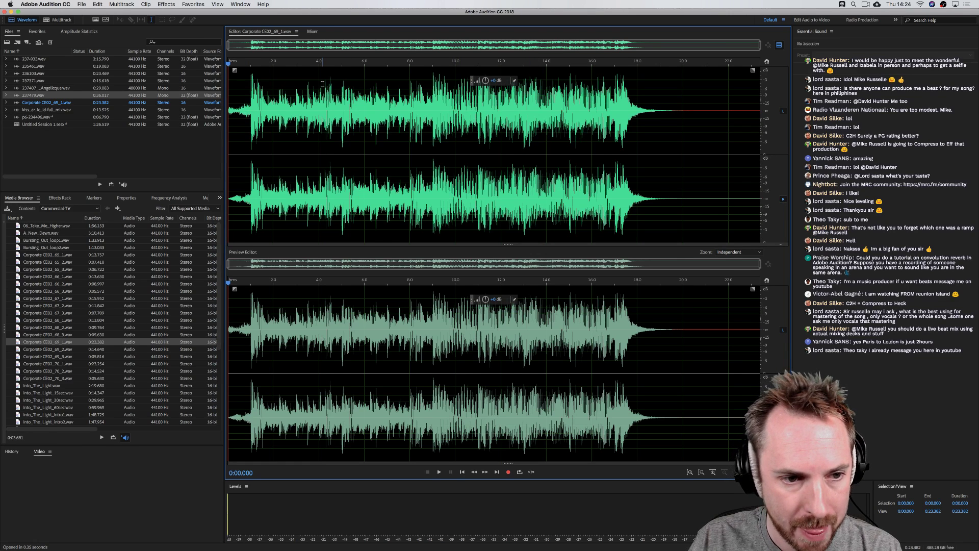
Open the Graphic Equalizer (20 Bands) effect for Corporate CE02_69_1.wav and reposition its window over the waveform
click(171, 6)
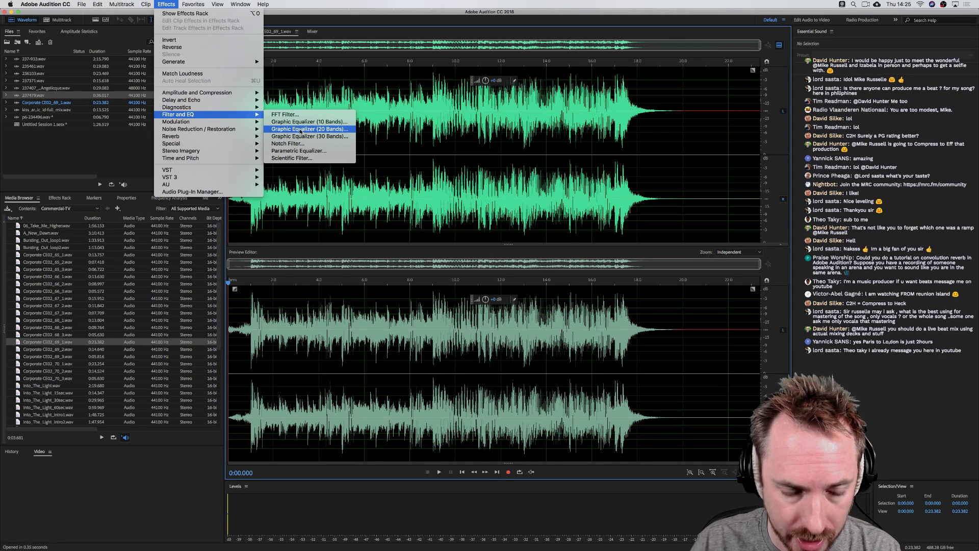
click(301, 130)
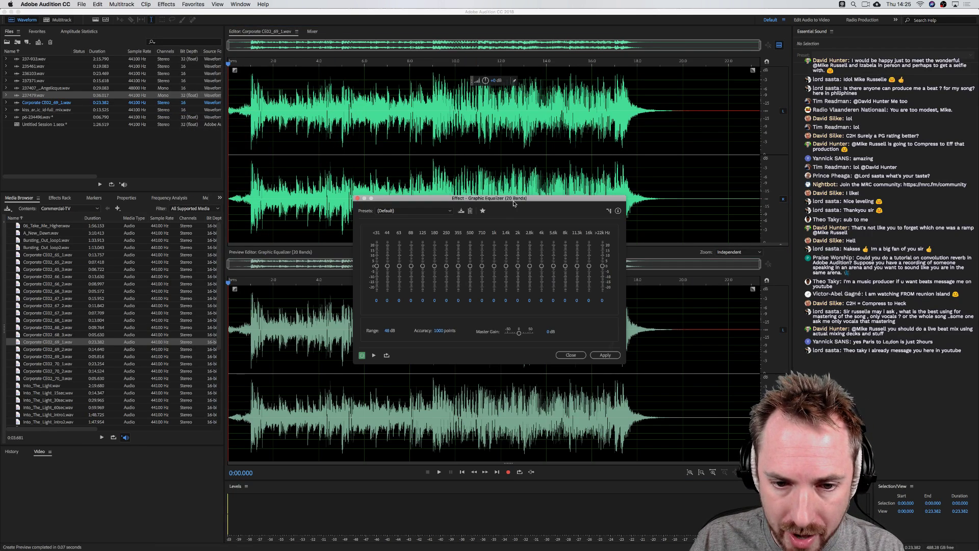
drag(514, 203, 437, 197)
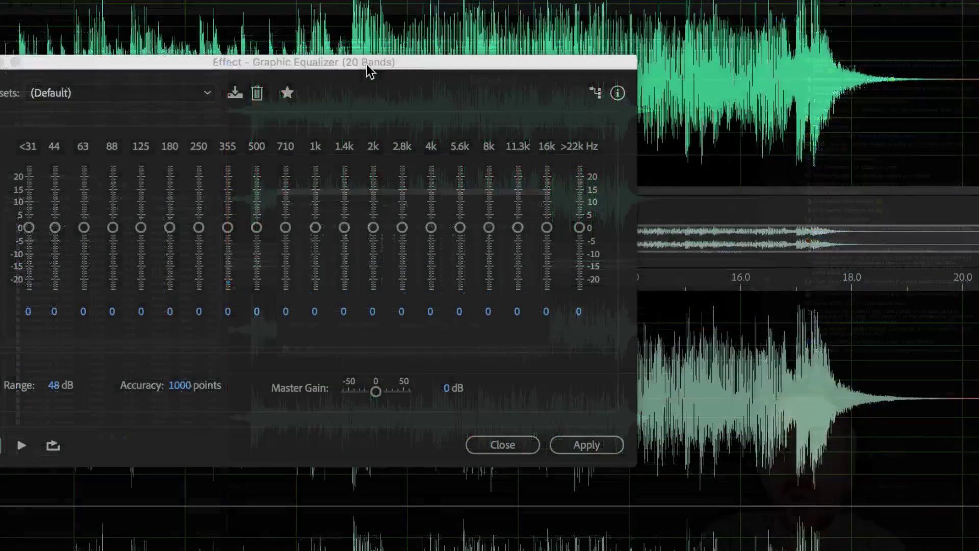
drag(366, 64, 432, 70)
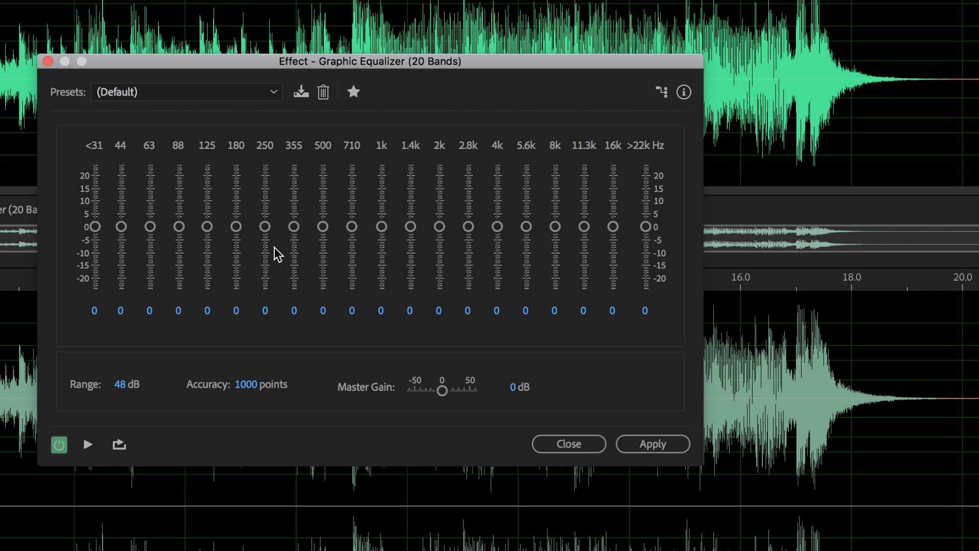
Raise the equalizer's 2.8k band to 0.6 dB and reset it to 0
mouse_move(468, 226)
mouse_down()
mouse_move(467, 214)
mouse_move(470, 227)
mouse_up()
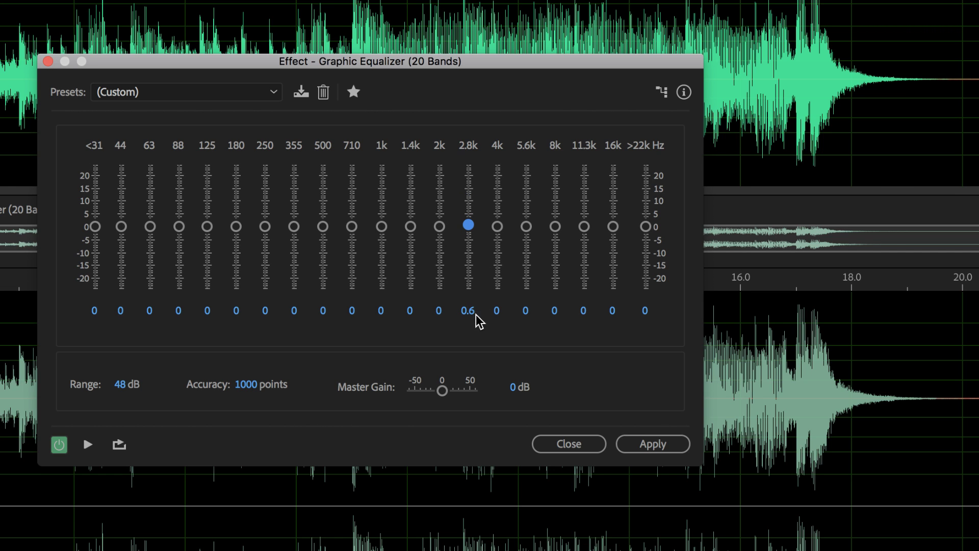
click(470, 321)
text(0)
key(Return)
Select the entire waveform, enable looped playback in the equalizer, and start the preview
double_click(480, 493)
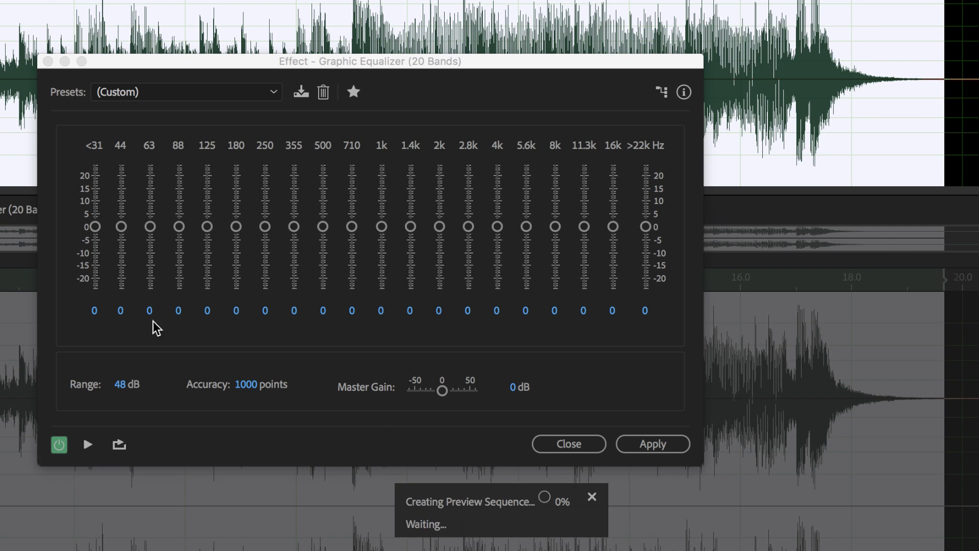
click(119, 444)
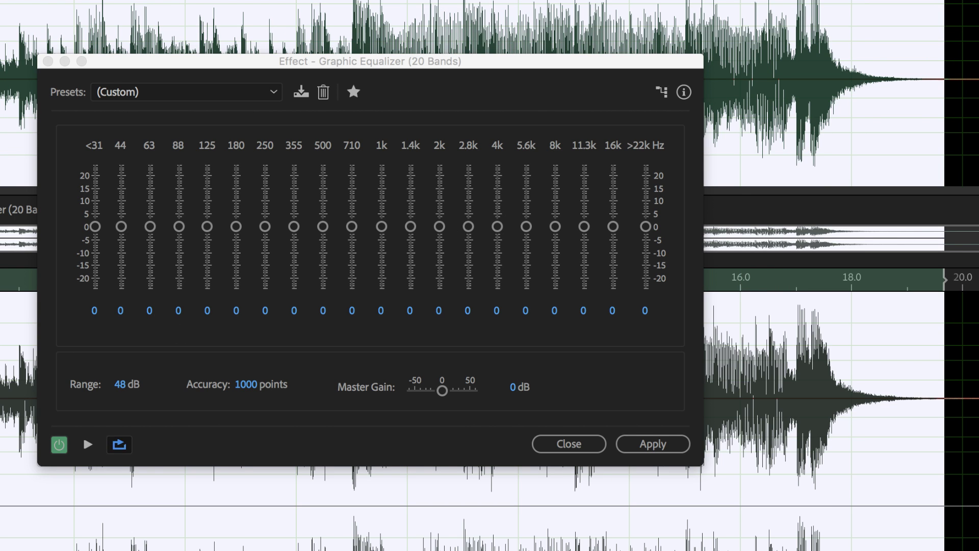
key(space)
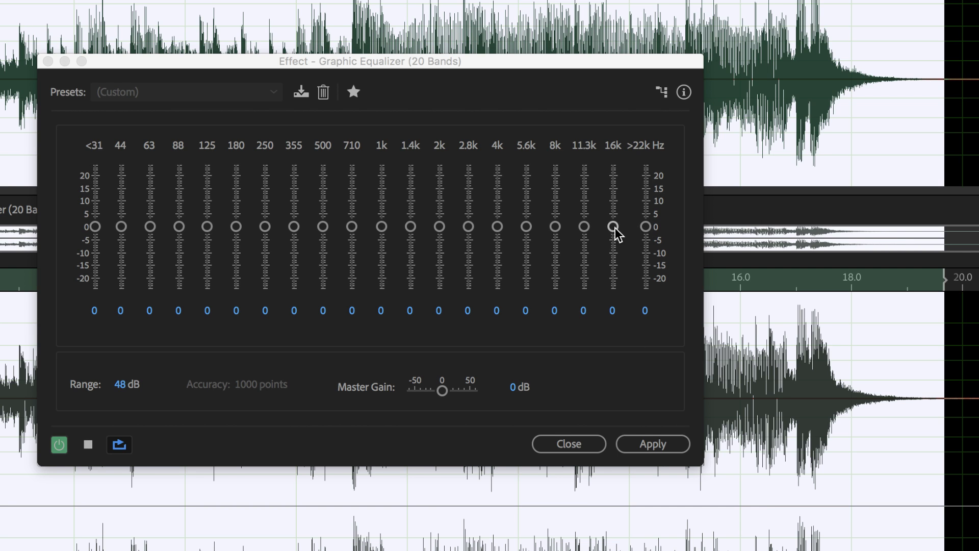
Set the equalizer's >22k band to -0.2, 16k to -1 and 11.3k to 17.1 dB while listening, and stop the preview
drag(645, 226, 614, 235)
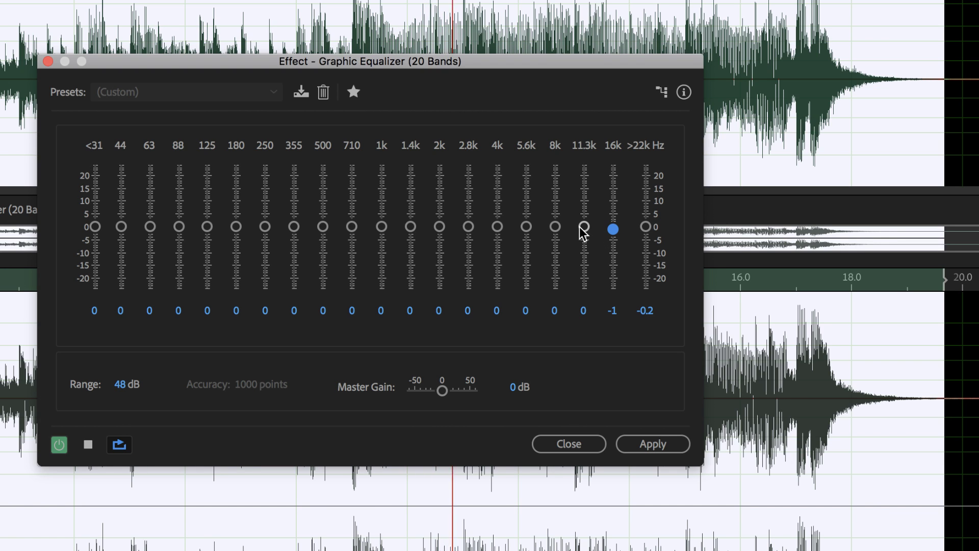
drag(581, 227, 579, 183)
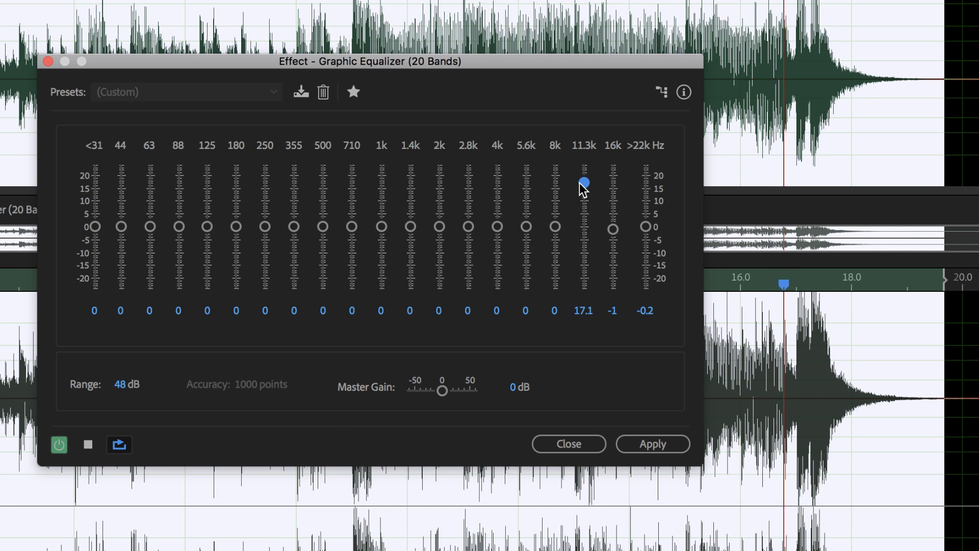
key(space)
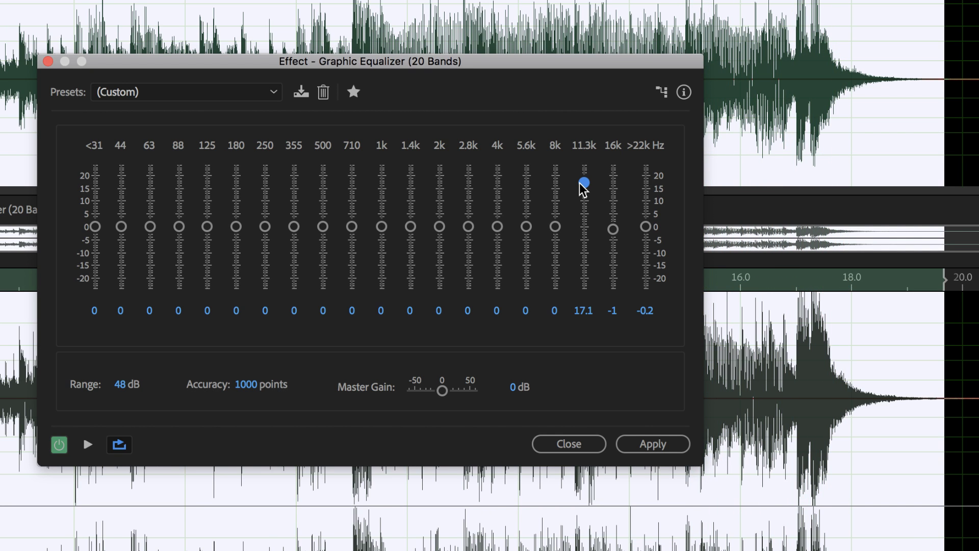
While previewing, set 11.3k to 6.5, 8k to 1.4, 5.6k to 2.7, 4k to -5.9, 2.8k to -5.2, 2k to -3.3 and 1.4k to -3.9 dB
key(space)
drag(584, 186, 584, 210)
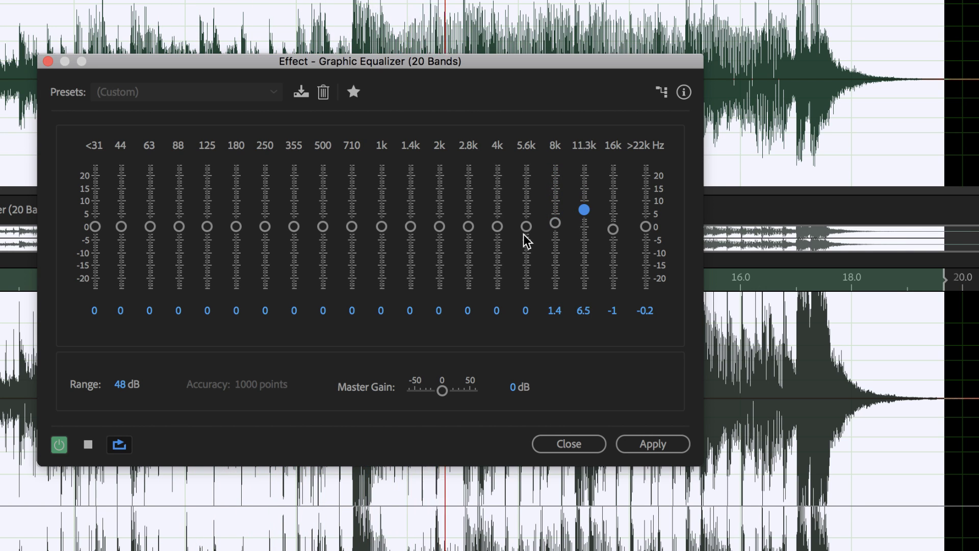
drag(527, 226, 497, 245)
drag(468, 226, 492, 240)
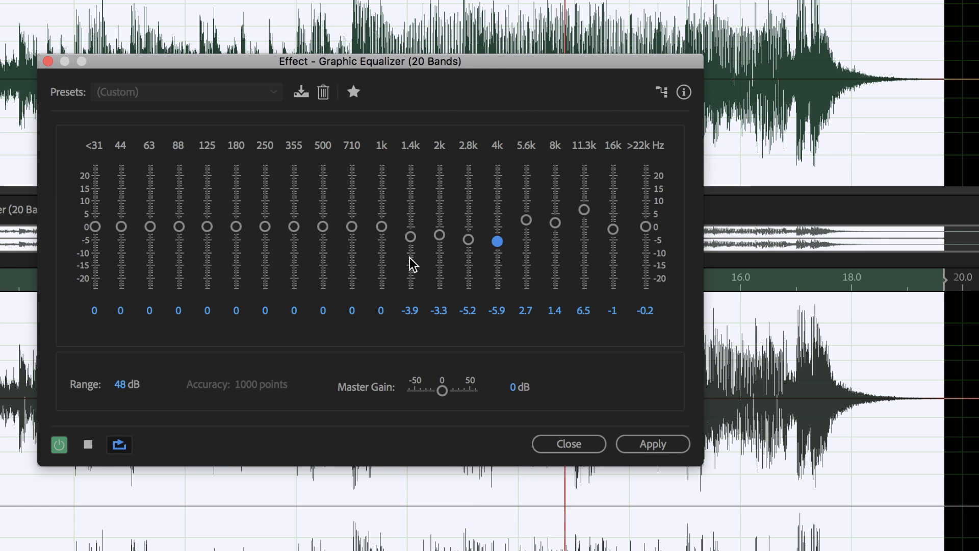
Set 88 Hz to -0.6, 125 to -0.4, 180 to 0.3, 250 to -0.7, 355 to -0.8 and 500 to 3.7 dB, and stop the preview
drag(179, 227, 236, 182)
drag(267, 227, 235, 225)
click(262, 185)
drag(265, 190, 323, 217)
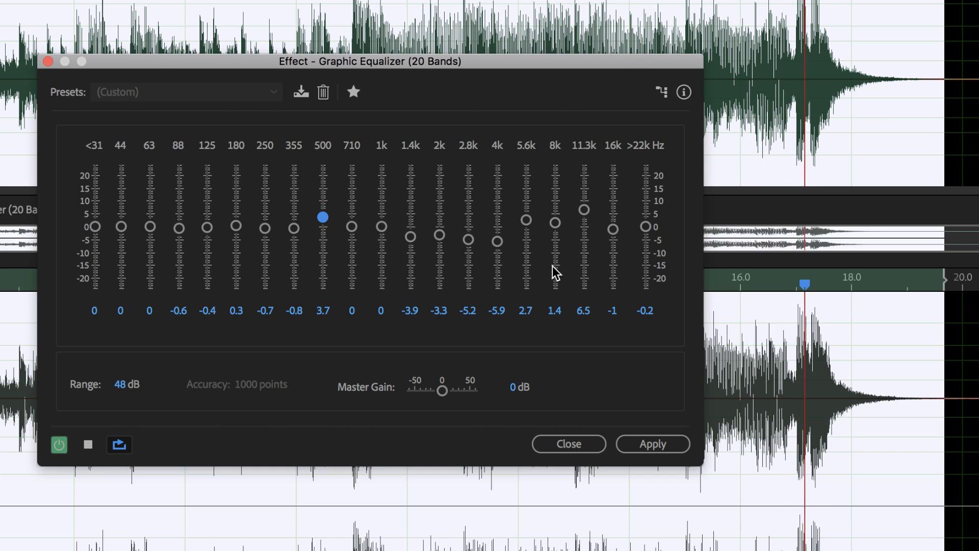
key(space)
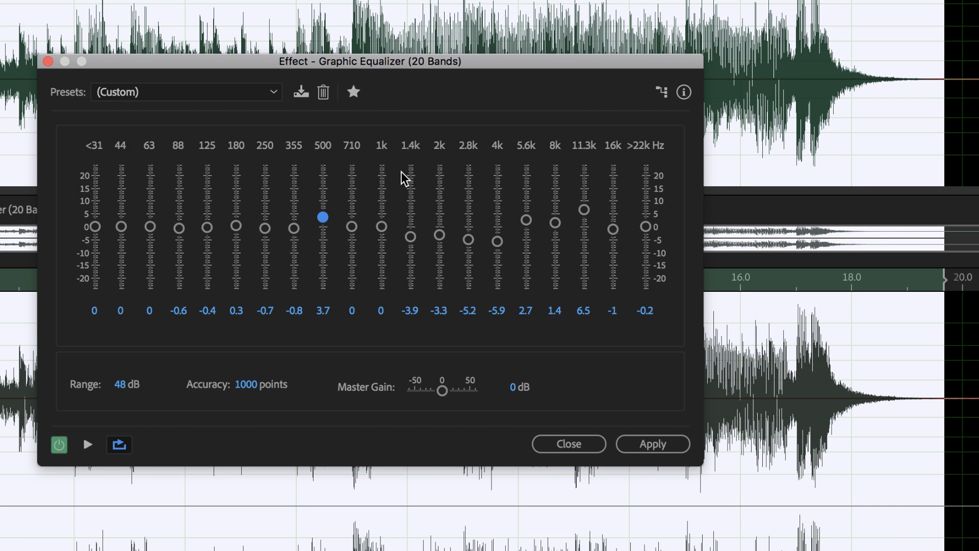
Load the Bright and Punchy, Sloping High End Boost and Vocal Magic (breath) presets one after another, and close the equalizer without applying
click(199, 105)
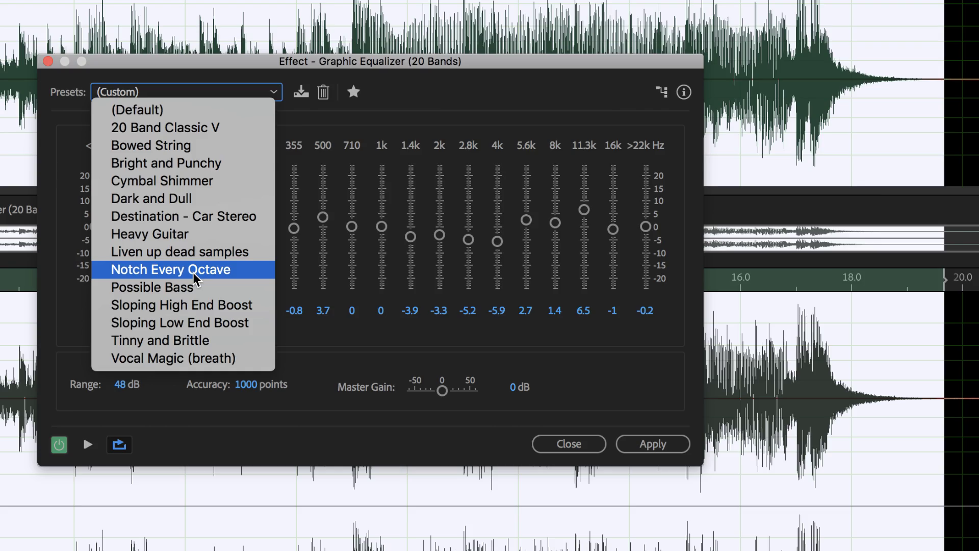
key(Escape)
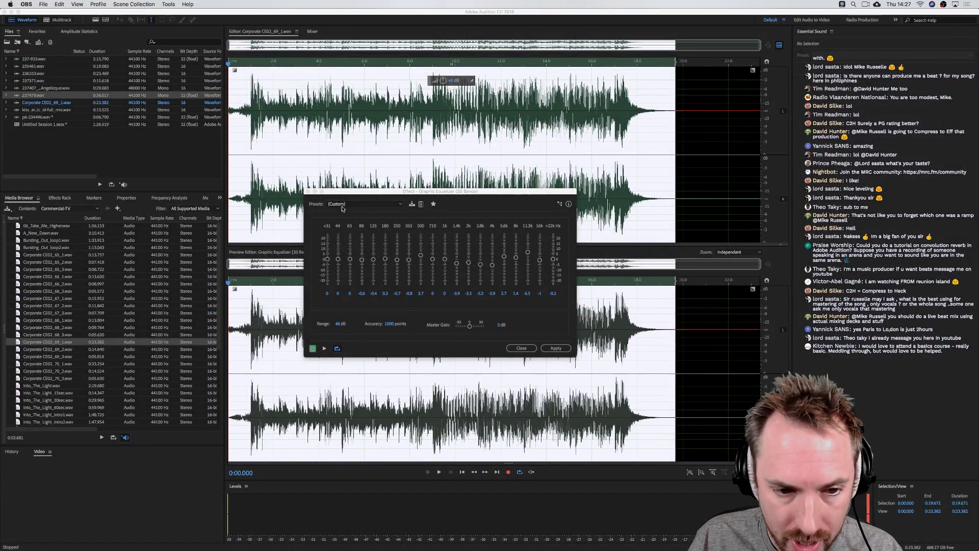
click(342, 206)
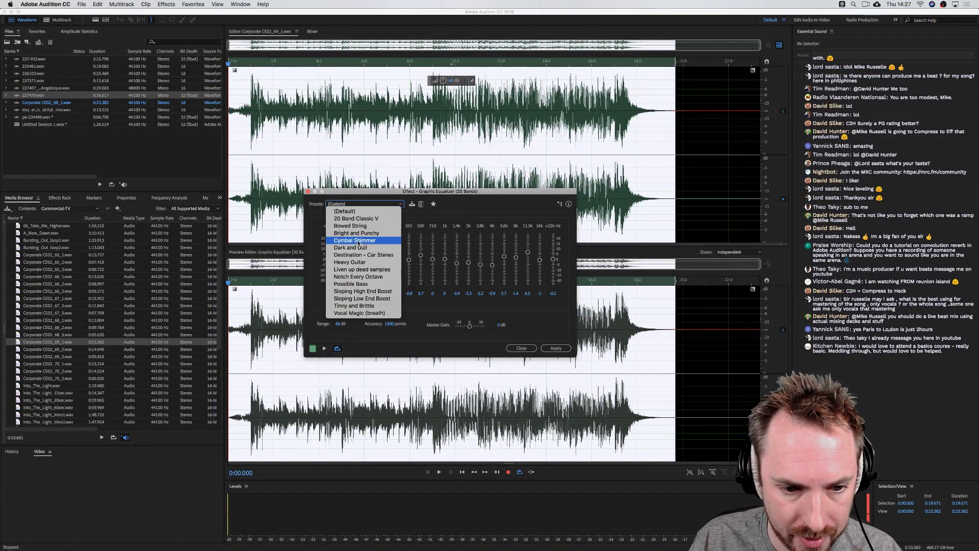
click(357, 233)
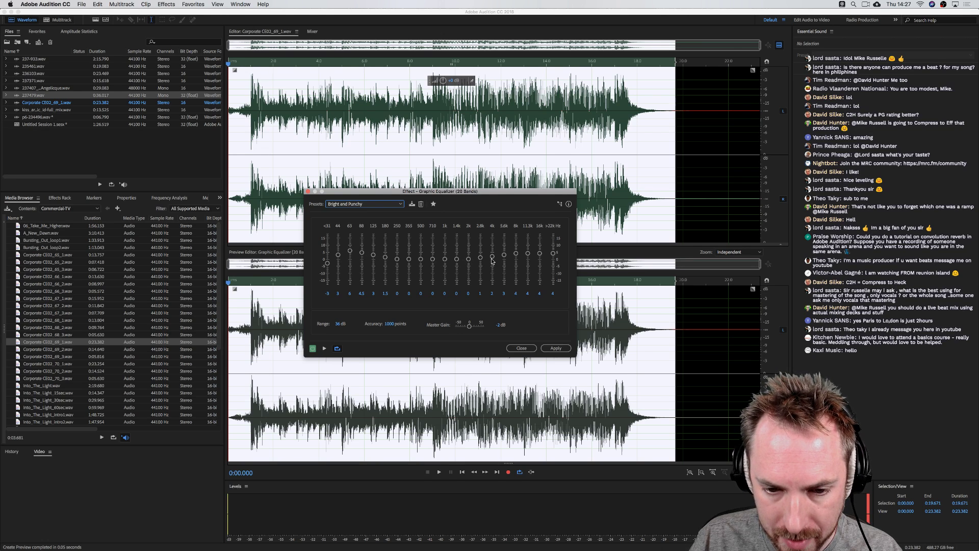
click(357, 204)
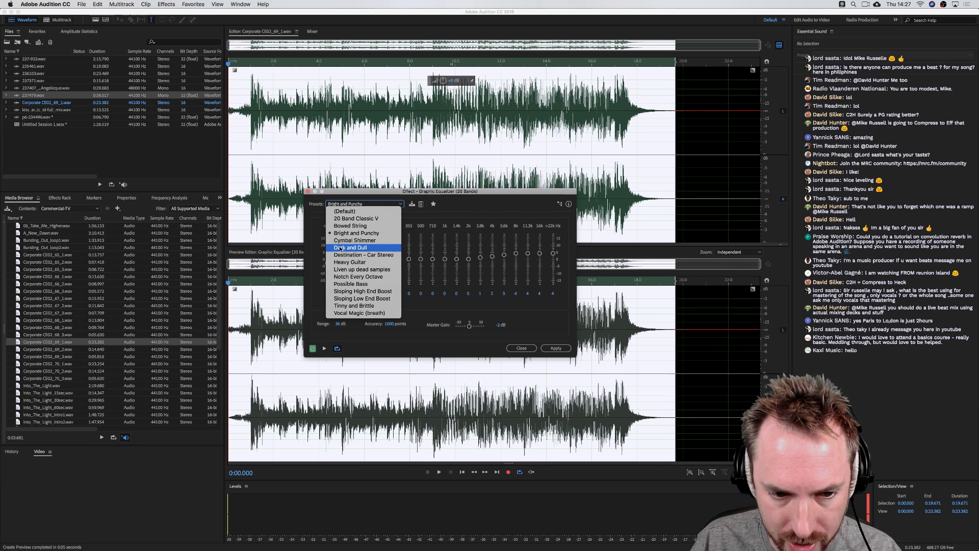
click(374, 291)
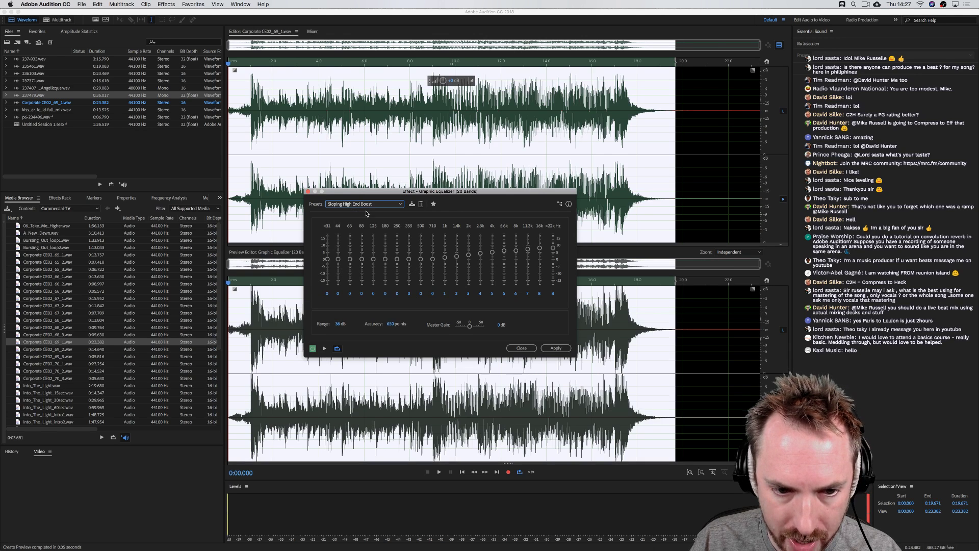
click(365, 203)
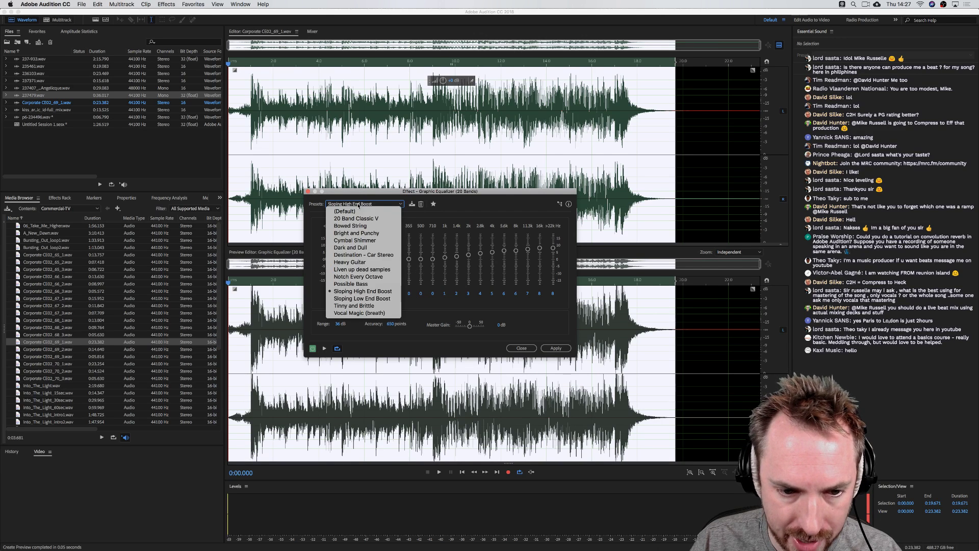
click(367, 313)
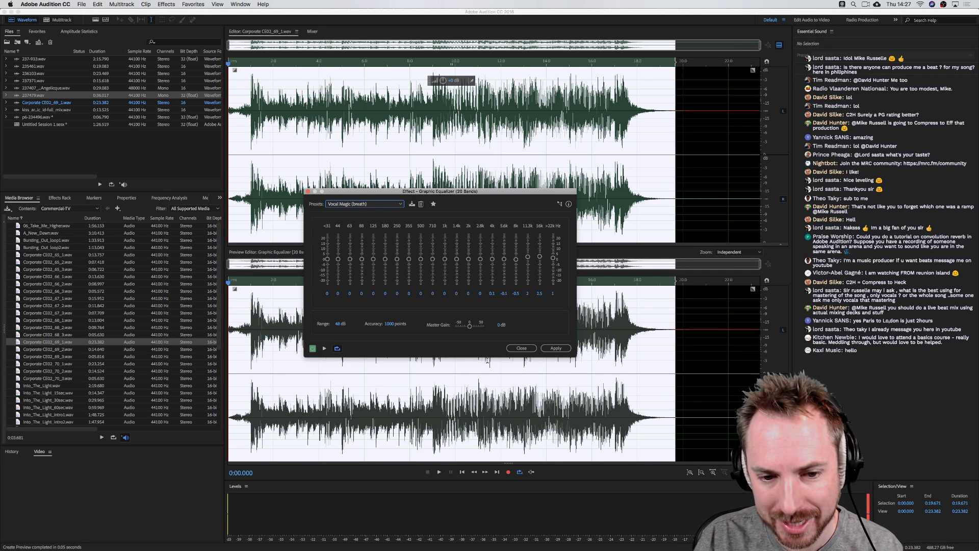
click(519, 348)
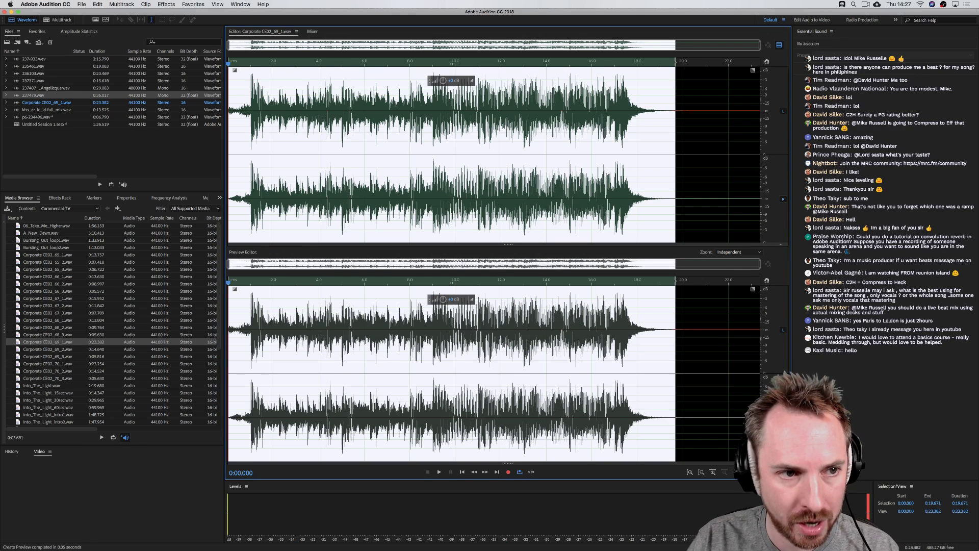
Open the Graphic Equalizer (30 Bands), load the Lead Vocal - Presence and Clarity preset, and close it without applying
click(166, 4)
mouse_move(240, 115)
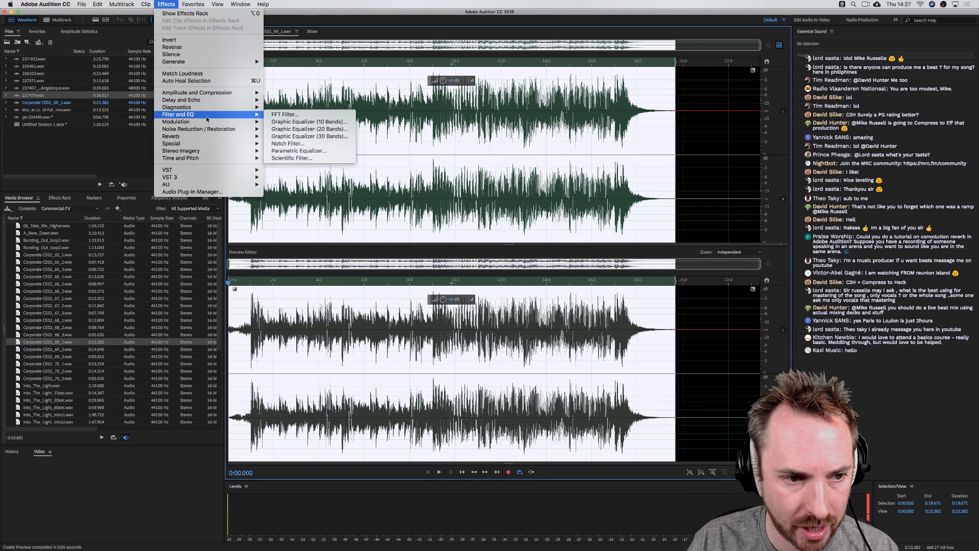
click(288, 136)
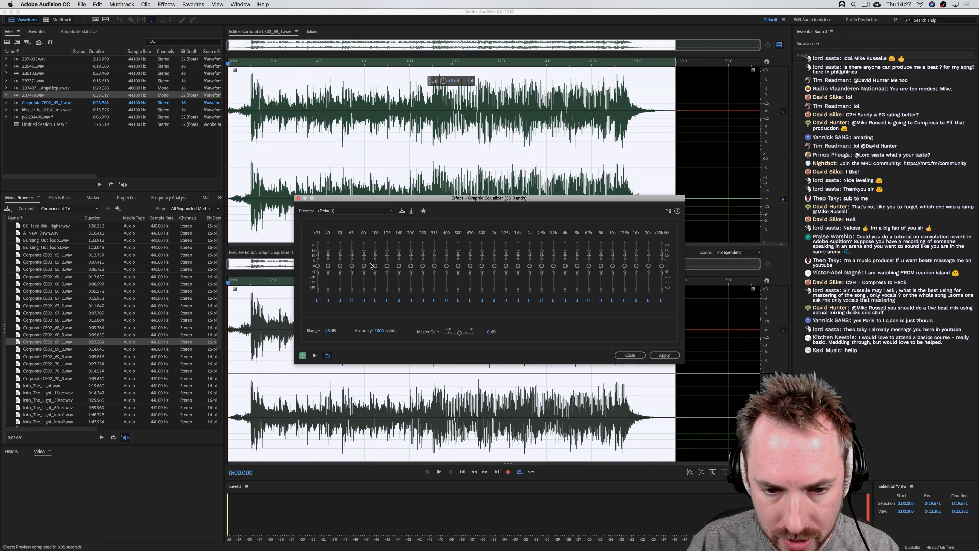
click(357, 210)
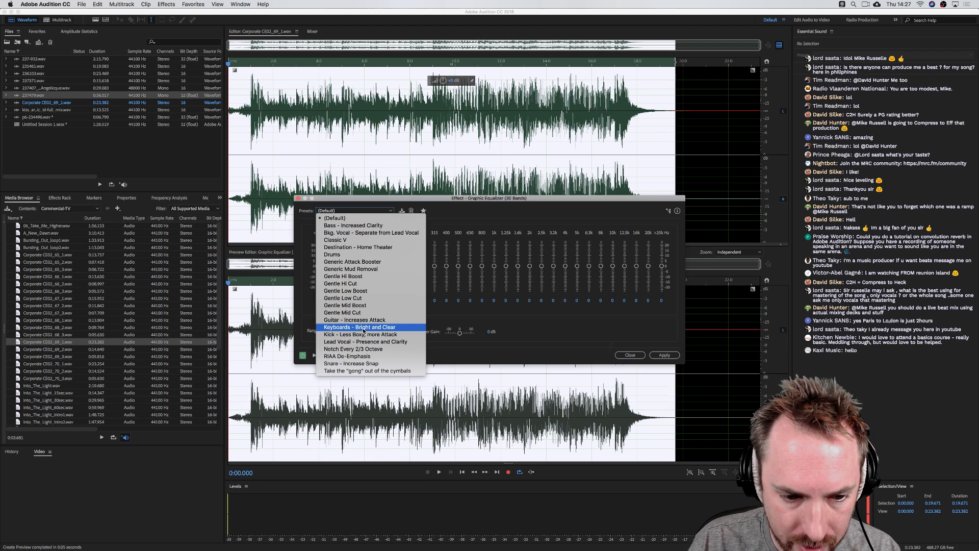
click(351, 343)
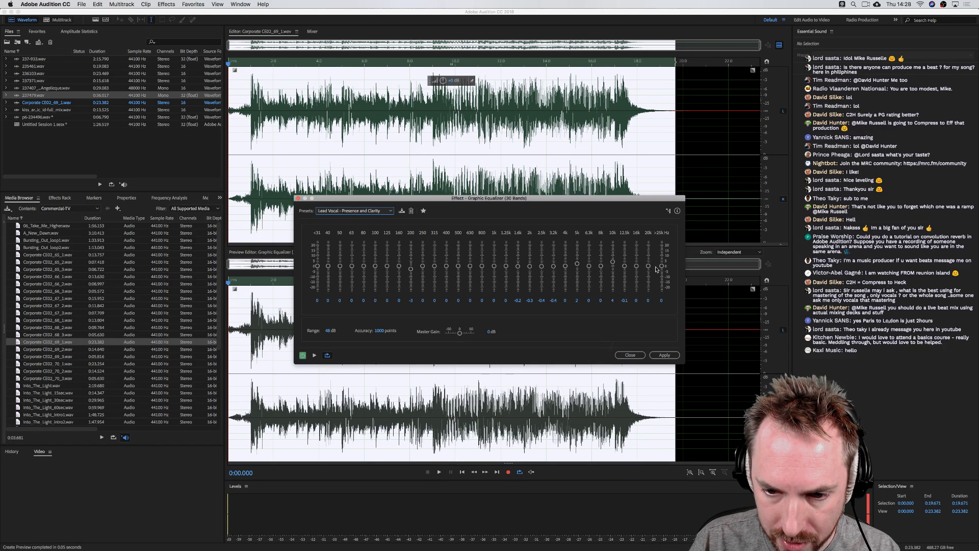
click(329, 212)
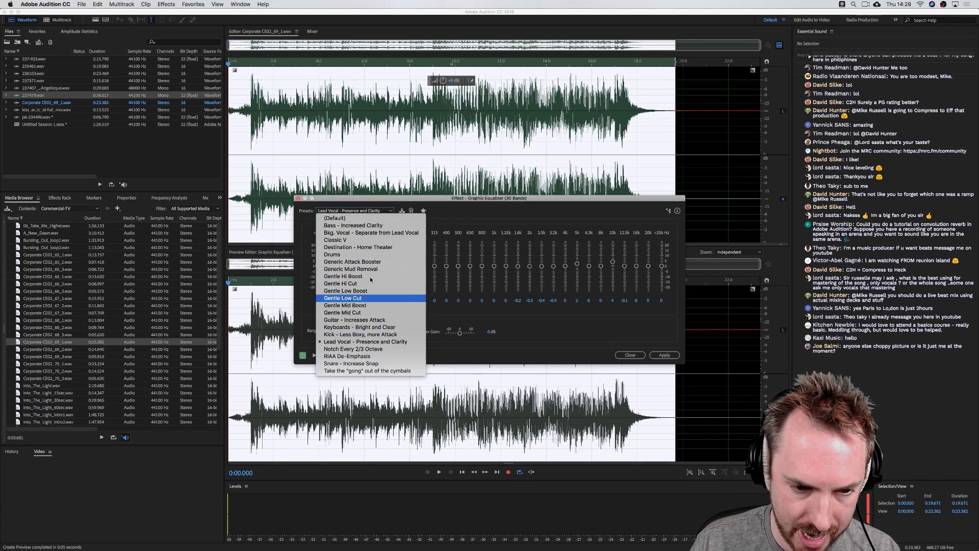
click(590, 338)
click(629, 354)
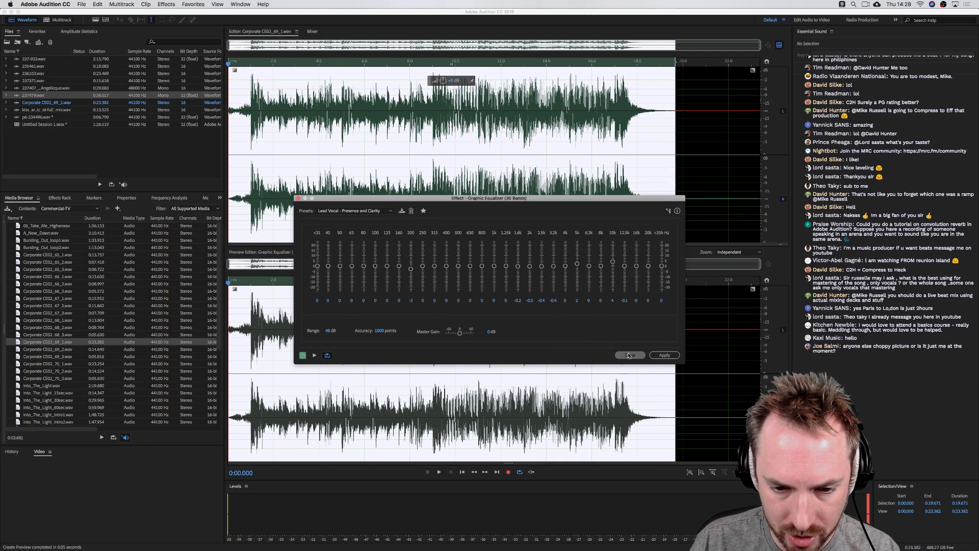
Open the Graphic Equalizer (10 Bands) and load the Simple Bass Cut and Simple High Cut presets one after another
click(161, 7)
mouse_move(219, 115)
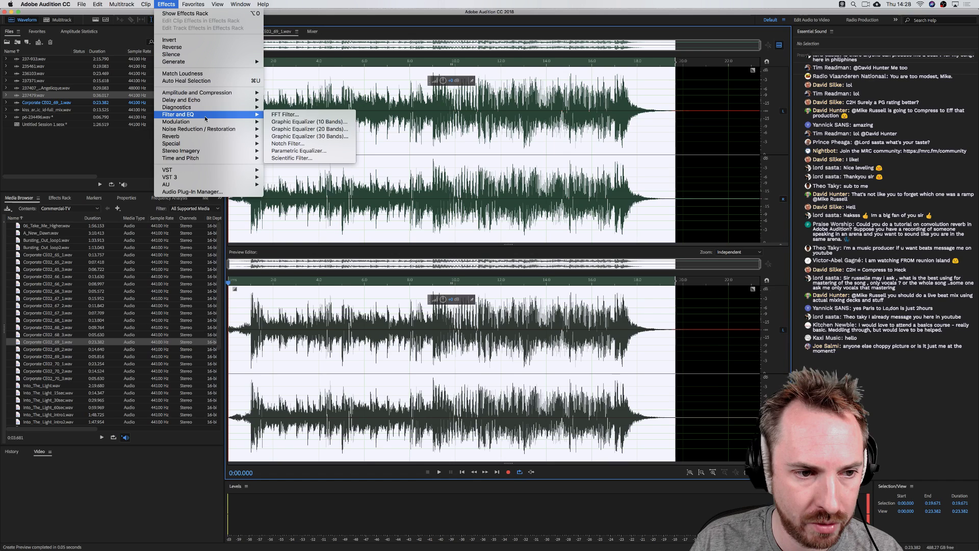
click(284, 122)
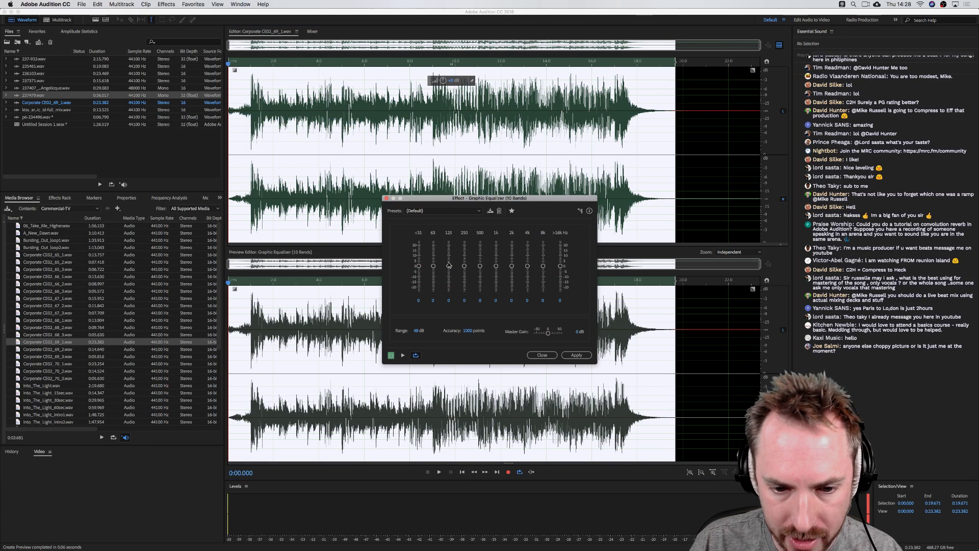
click(430, 212)
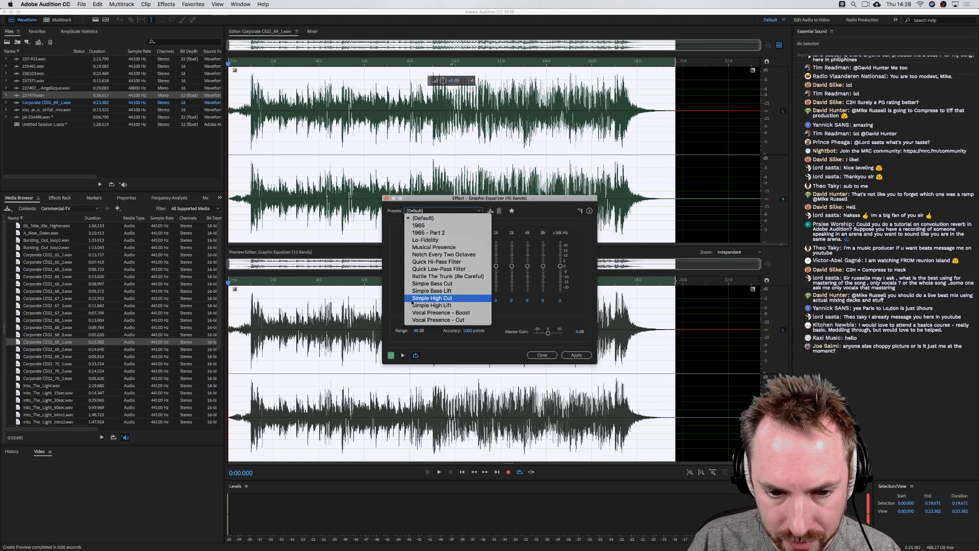
click(431, 283)
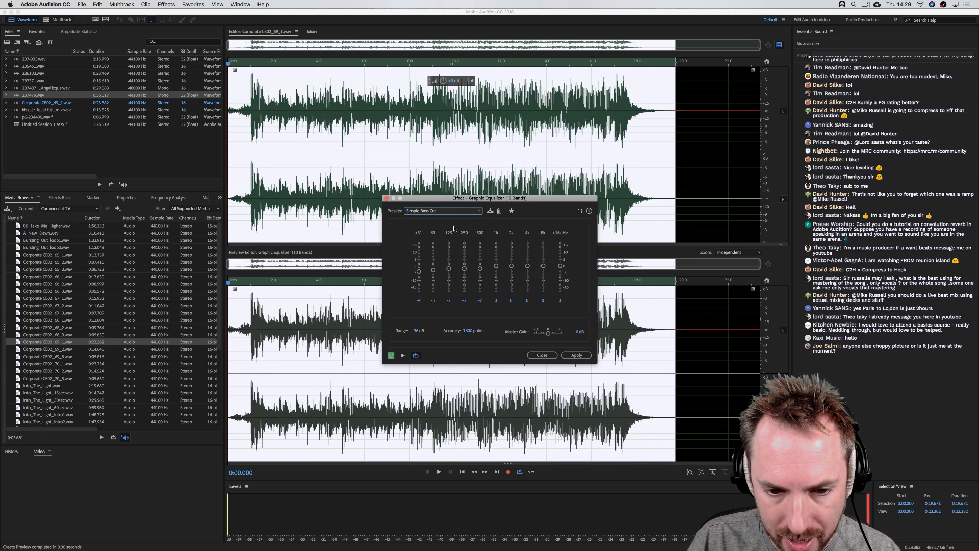
click(442, 211)
click(458, 299)
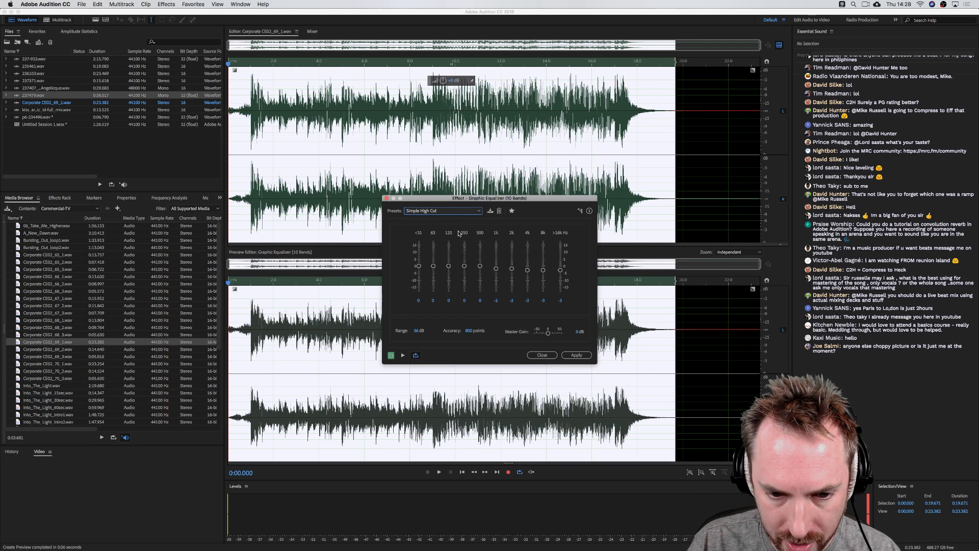
click(457, 212)
click(432, 305)
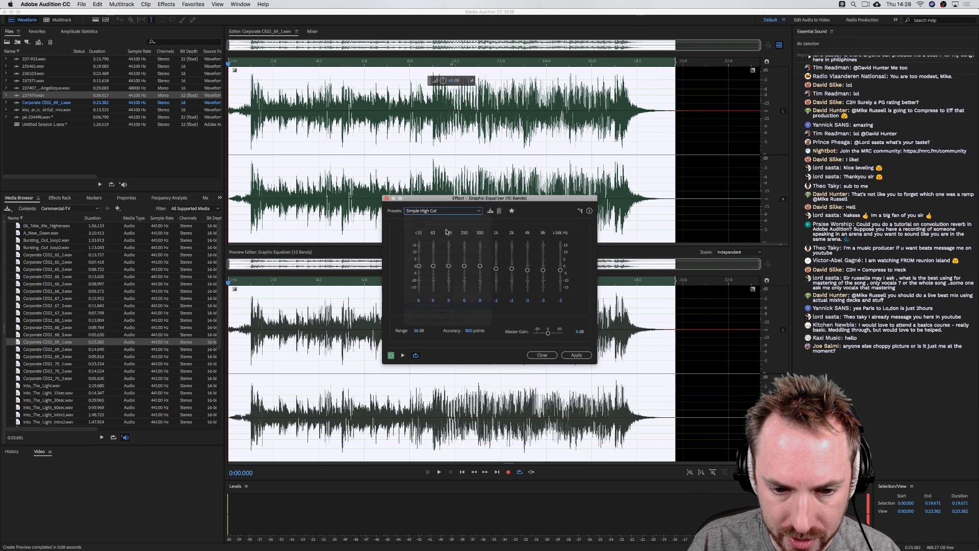
Compare the Vocal Presence - Boost and Vocal Presence - Cut presets, and close the 10-band equalizer without applying
click(441, 211)
click(441, 313)
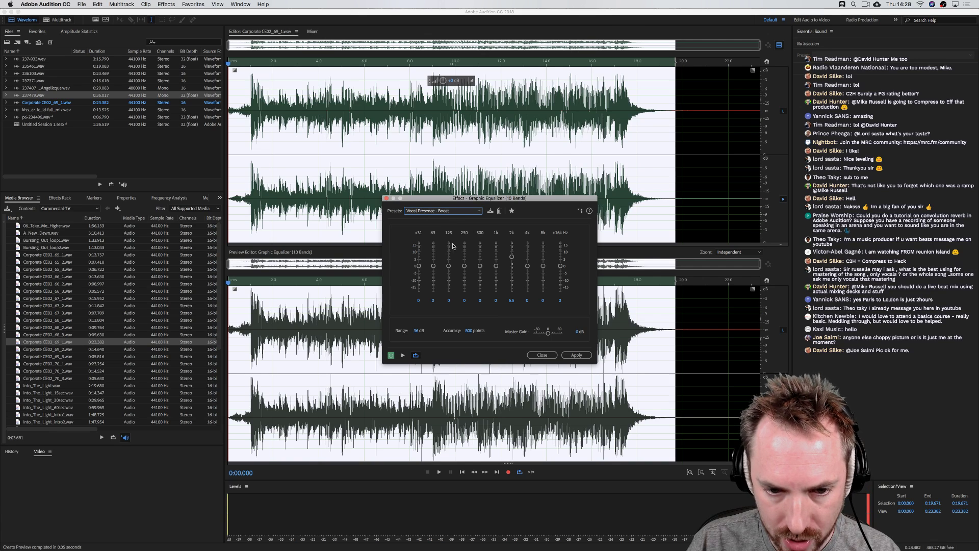
click(445, 212)
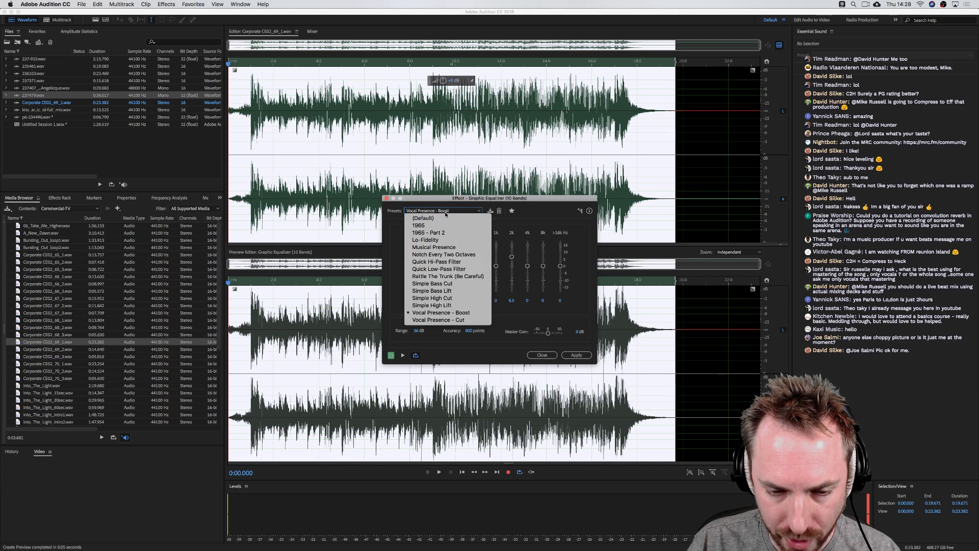
click(452, 319)
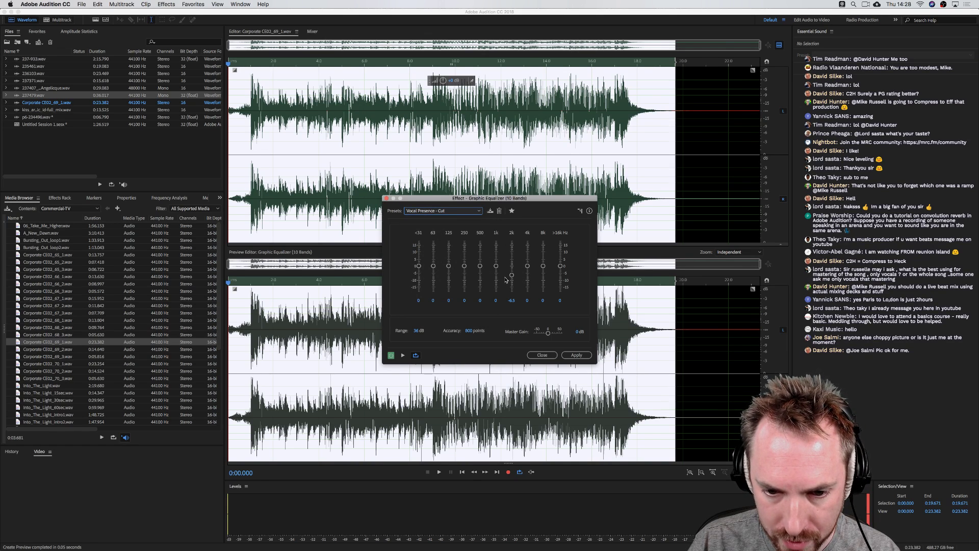
click(542, 355)
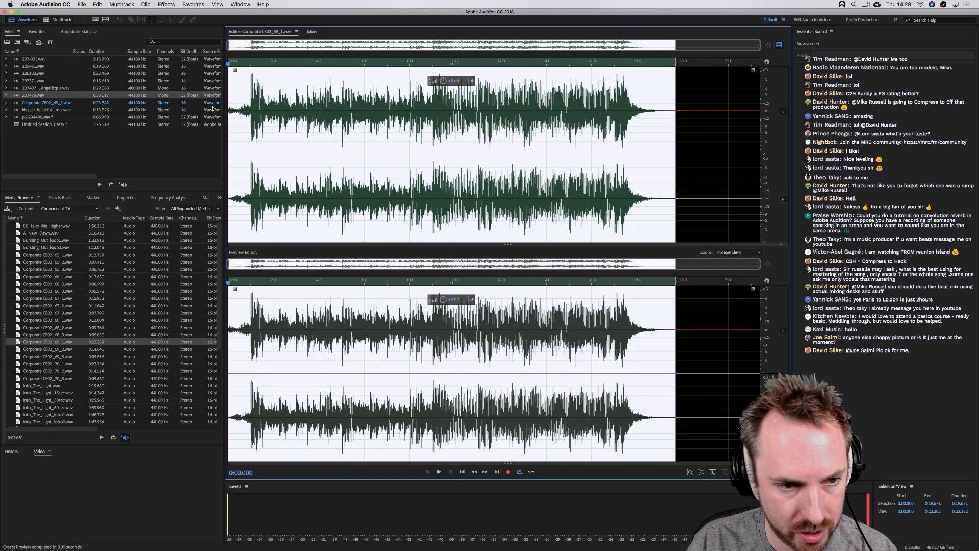
click(170, 7)
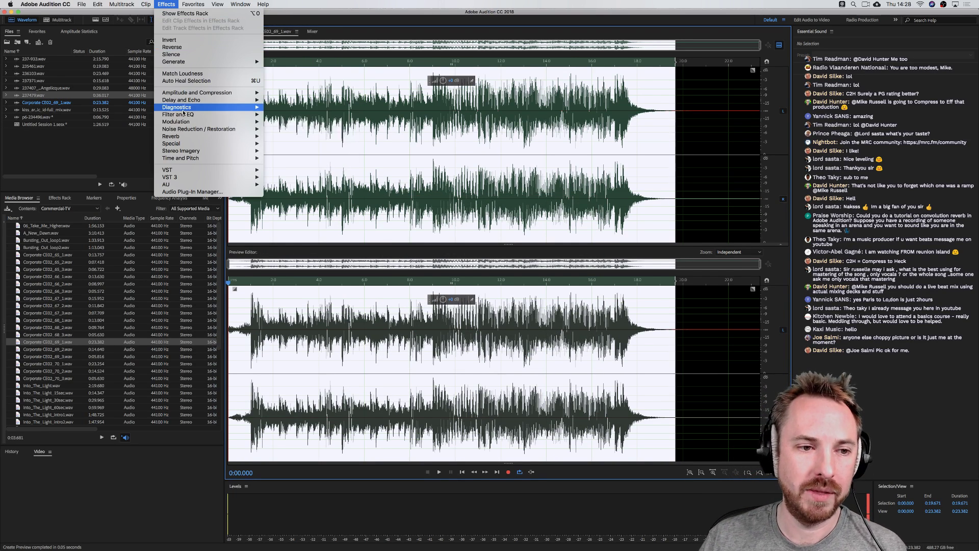
mouse_move(214, 114)
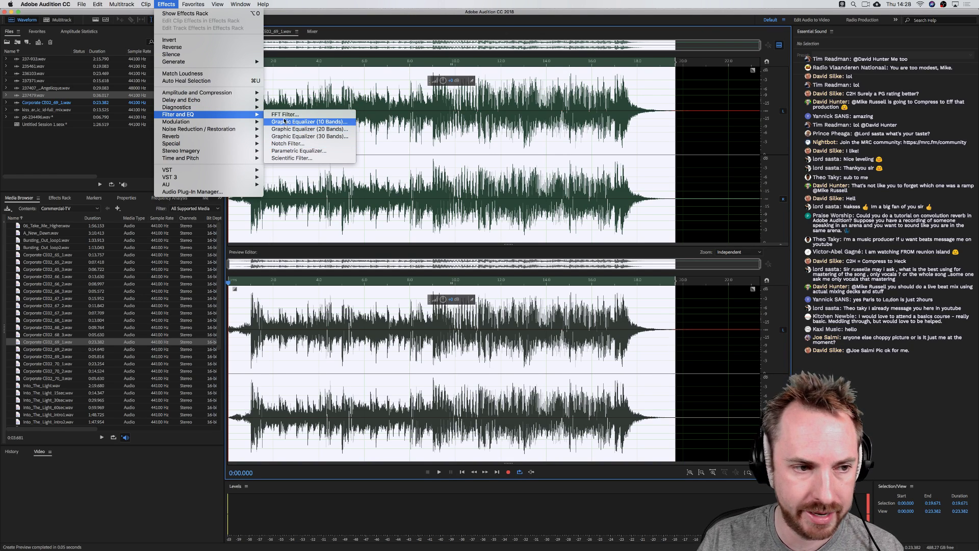
click(95, 75)
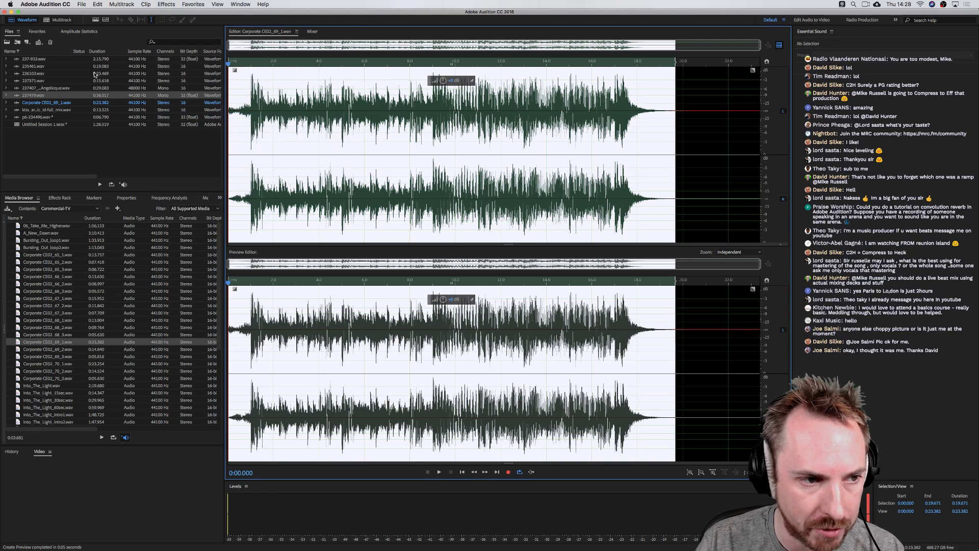
Open the 48000 Hz mono voice recording, play its beginning briefly, and select the first phrase from about 0.5 to 2.9 seconds
double_click(36, 89)
click(238, 138)
key(space)
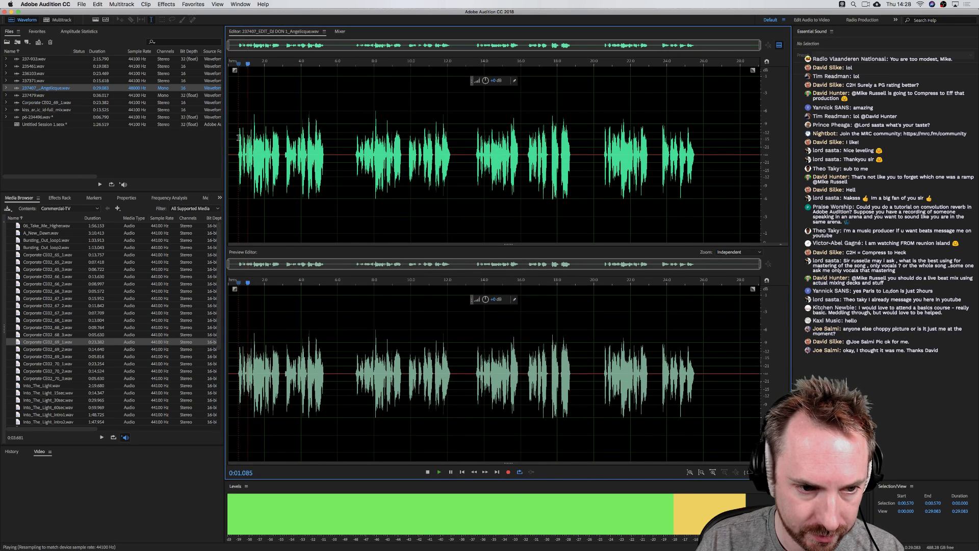
key(space)
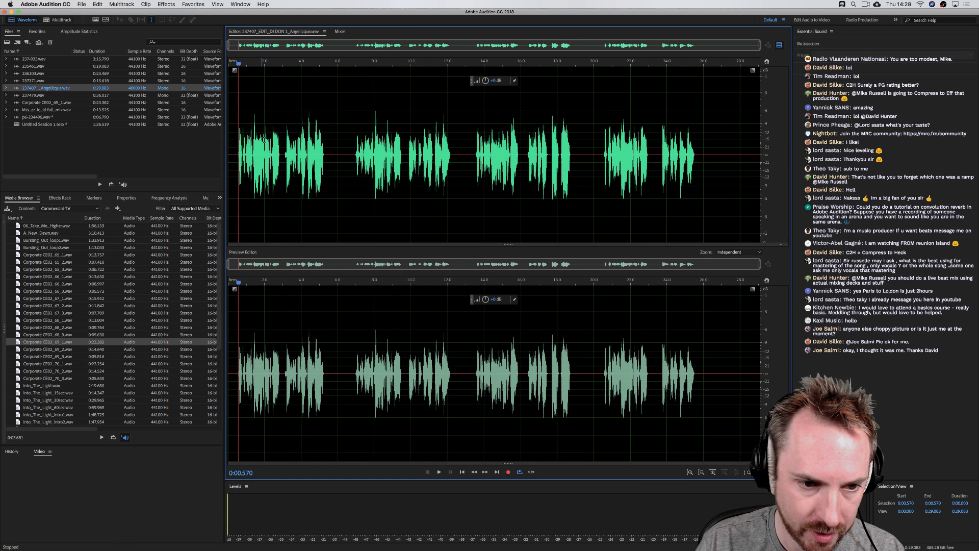
drag(281, 139, 237, 138)
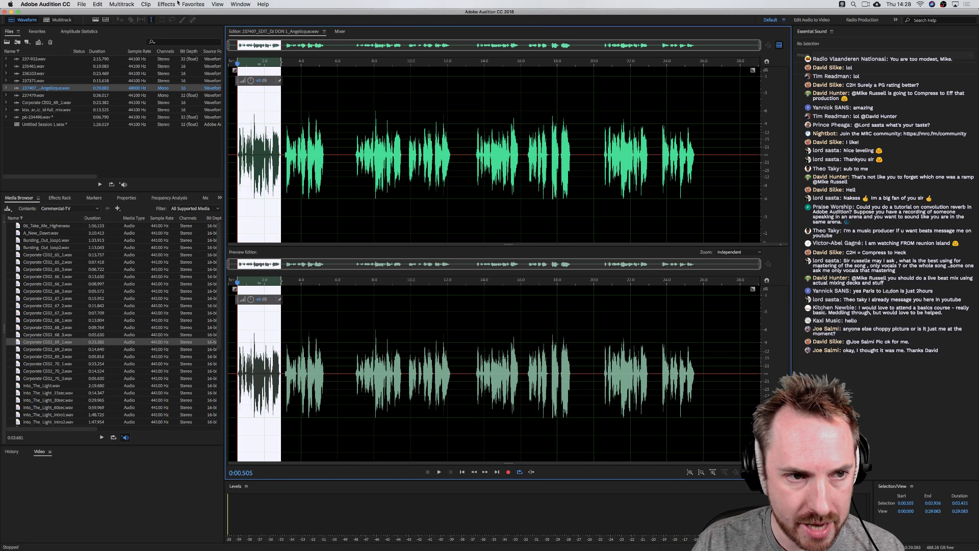
With the FFT Filter, draw a steep curve that cuts the frequencies below about 640 Hz and preview the selected phrase
click(160, 5)
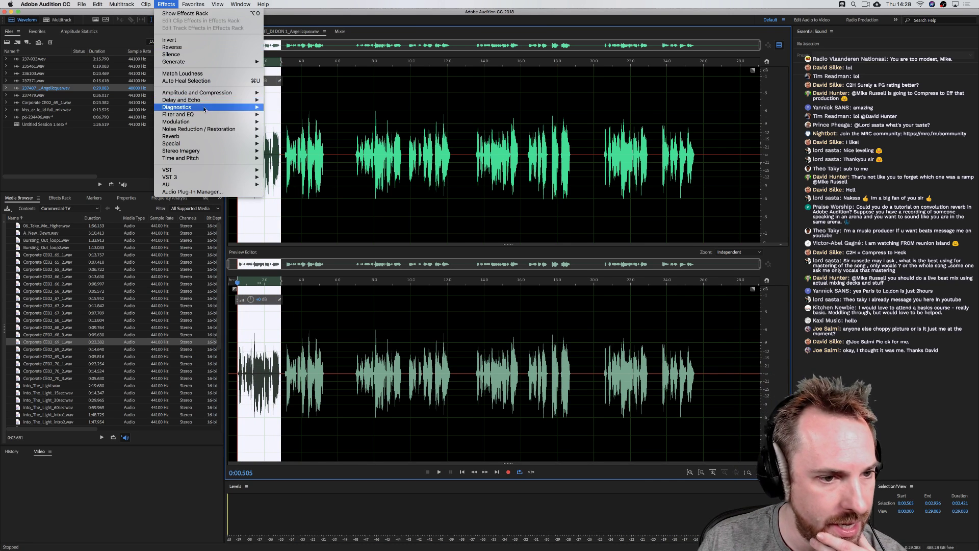
mouse_move(239, 114)
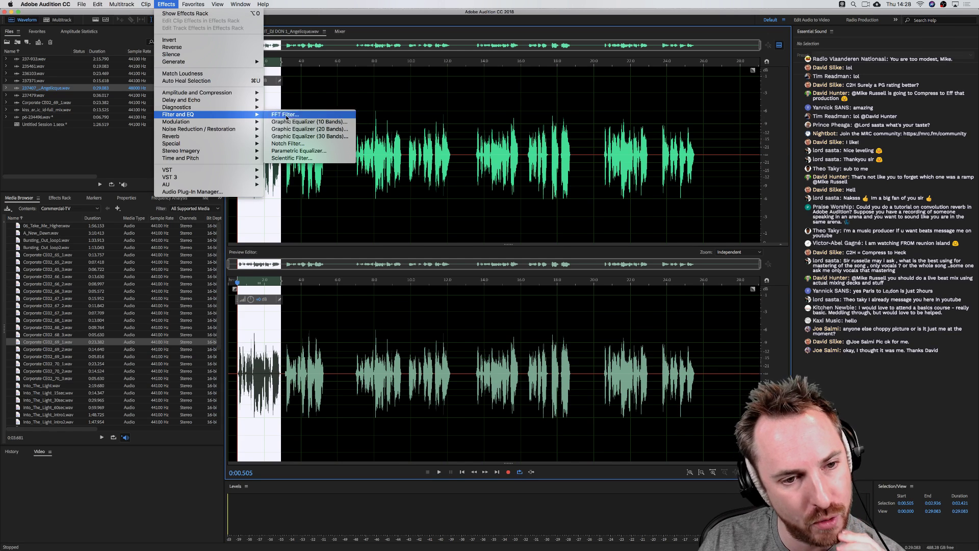
click(287, 115)
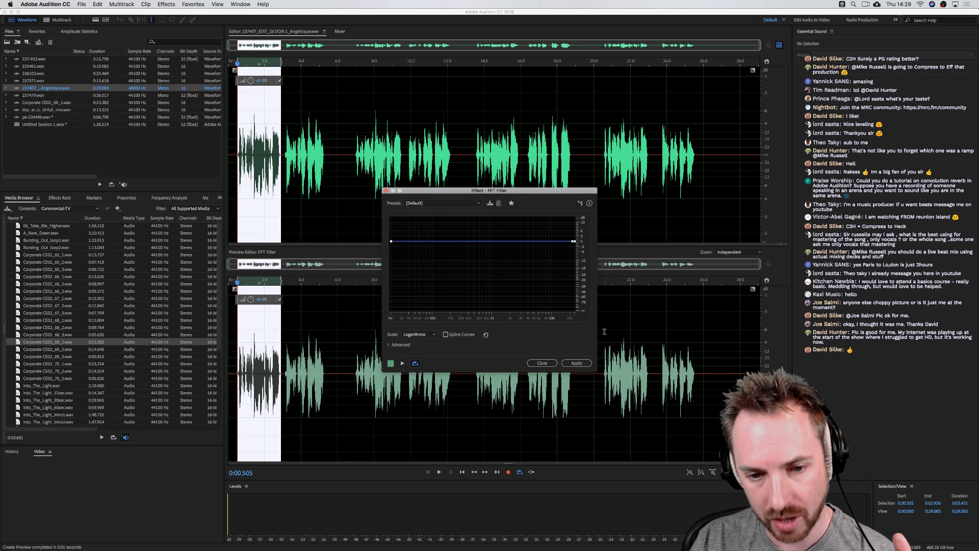
click(481, 242)
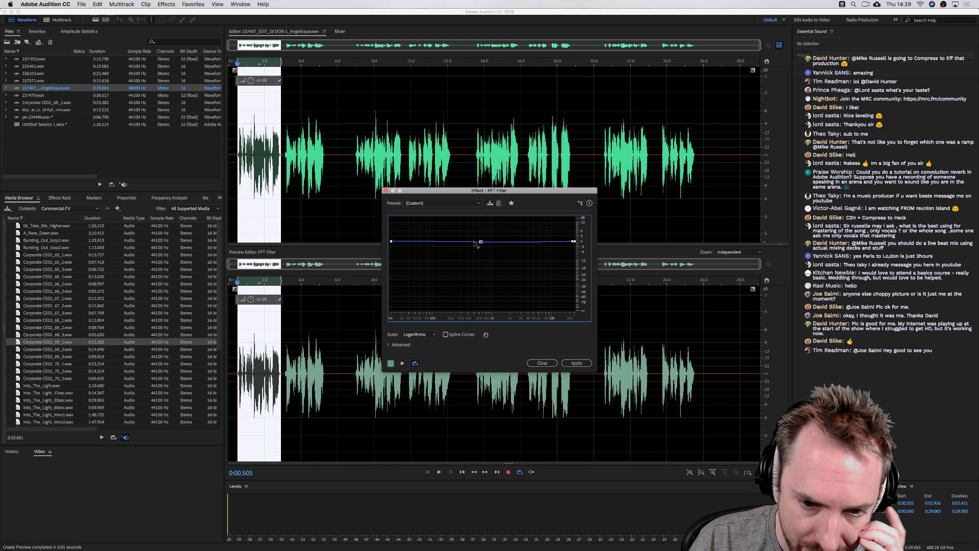
drag(473, 244, 473, 311)
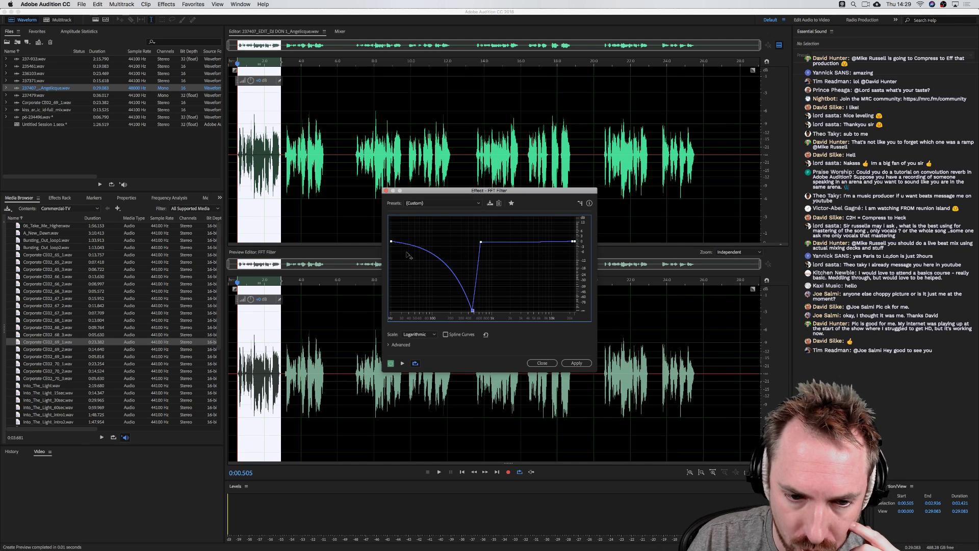
drag(391, 241, 387, 338)
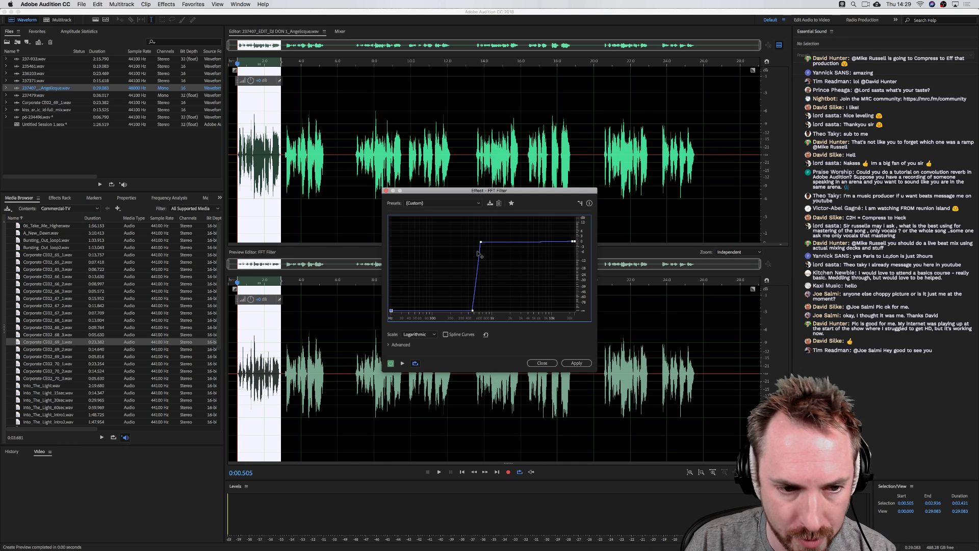
key(space)
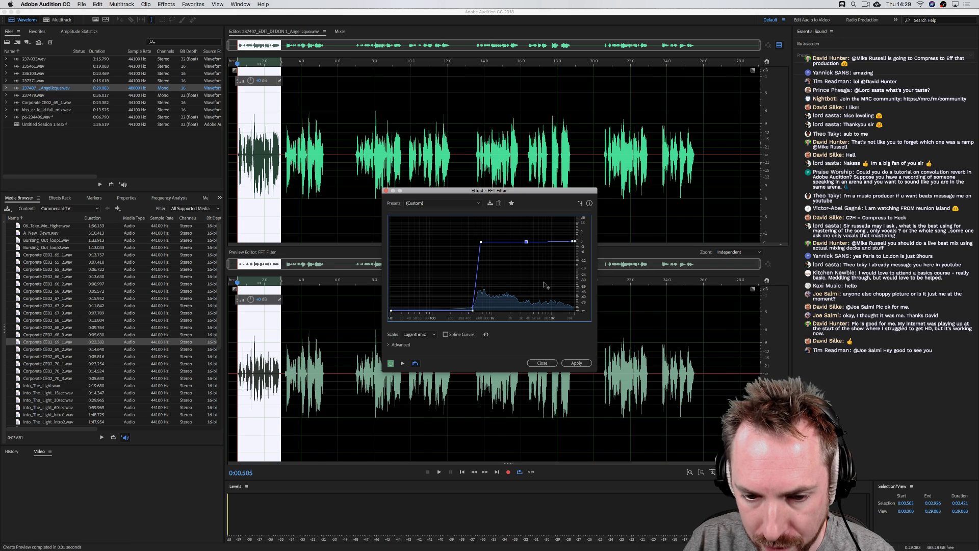
Cut the frequencies above about 4.1 kHz in the FFT Filter curve as well and preview the narrow band-pass sound
drag(570, 243, 530, 321)
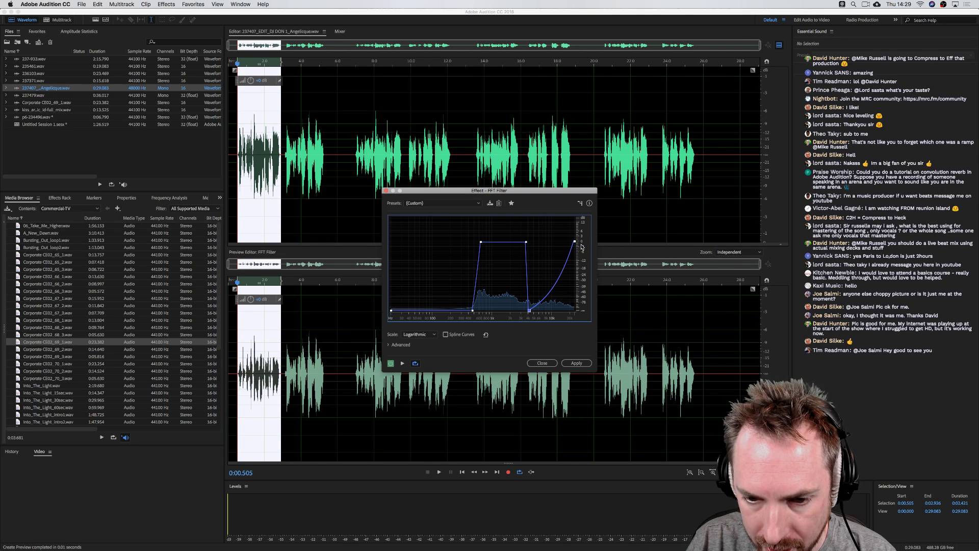
drag(577, 243, 582, 329)
key(space)
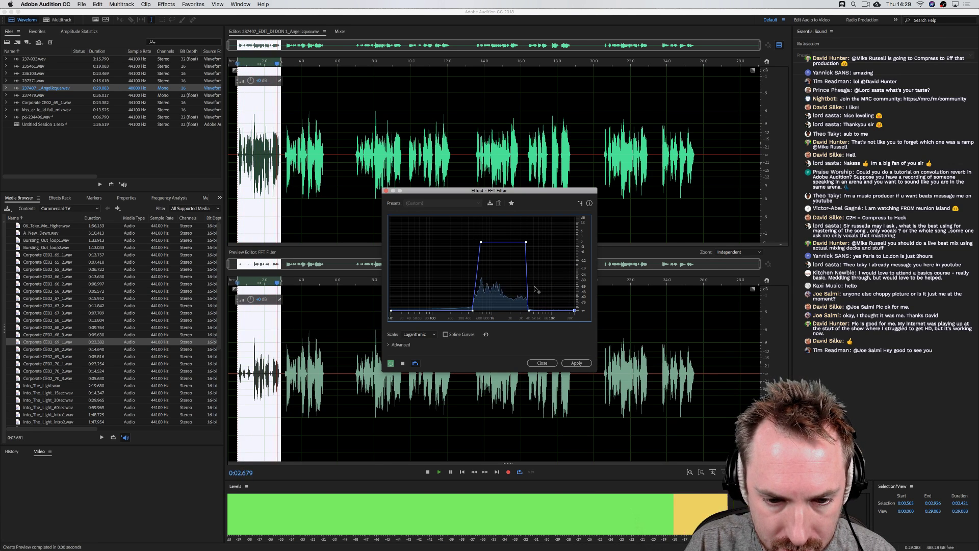
key(space)
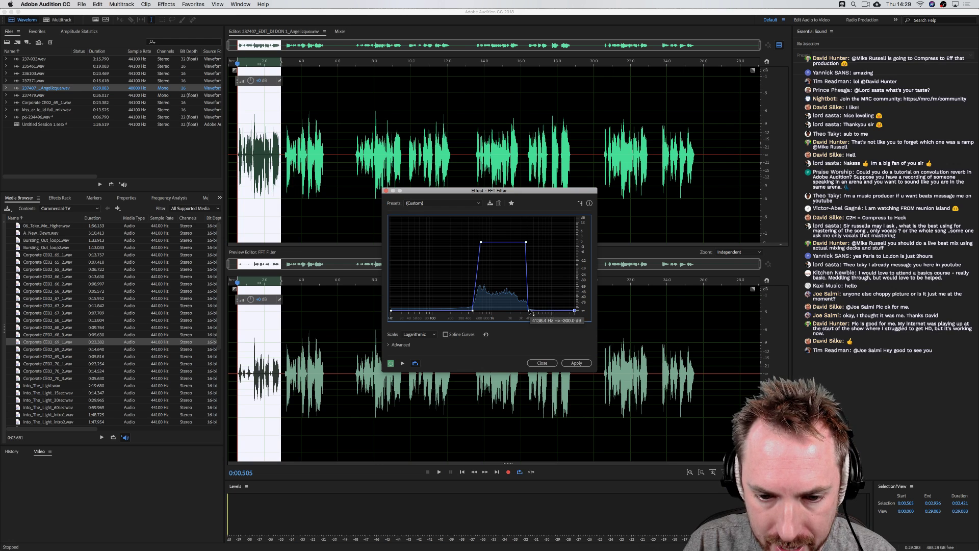
Widen the FFT Filter's pass band by moving the high cut higher and the low cut lower, and preview it
drag(529, 310, 546, 310)
drag(526, 242, 540, 240)
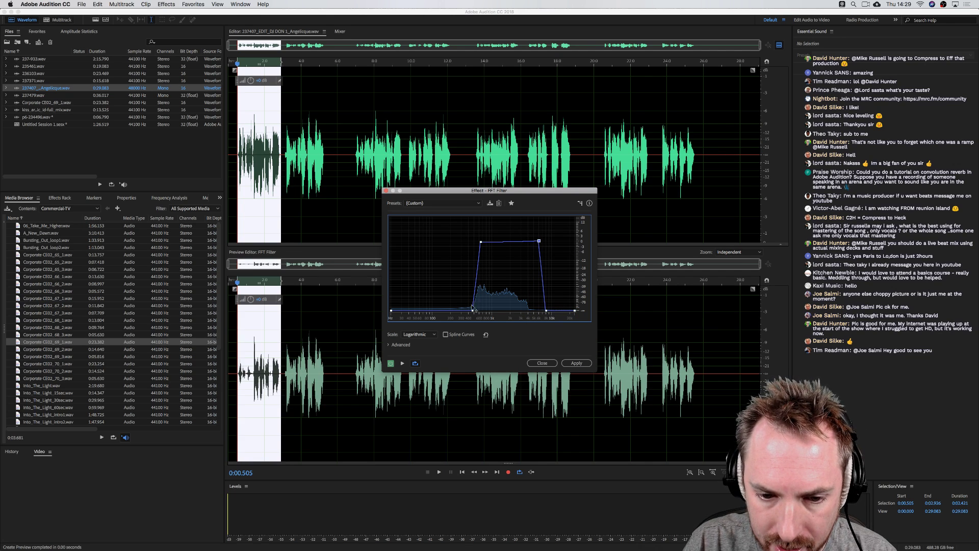
drag(473, 309, 442, 311)
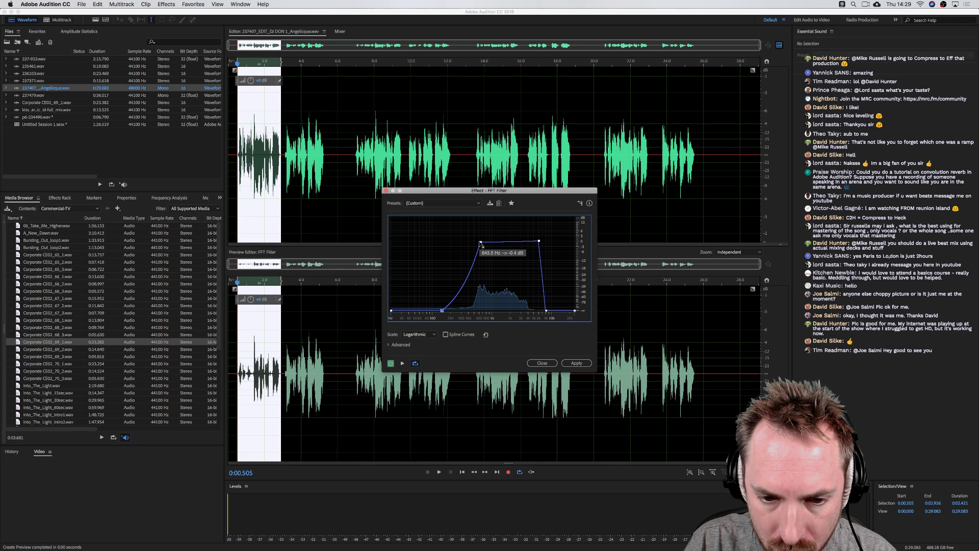
drag(483, 246, 461, 247)
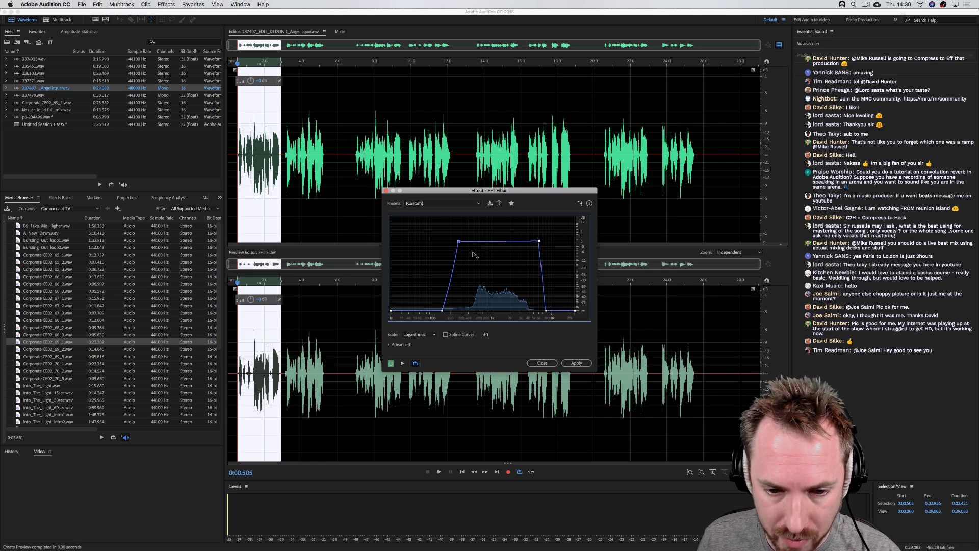
key(space)
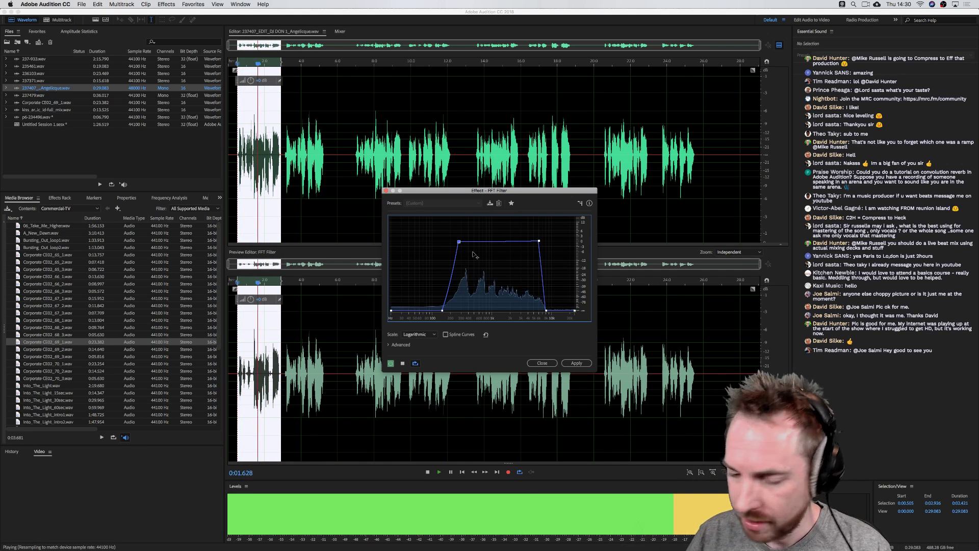
Compare the voice with the FFT Filter bypassed, enable Spline Curves, and preview the smoothed curve with the effect on
click(391, 363)
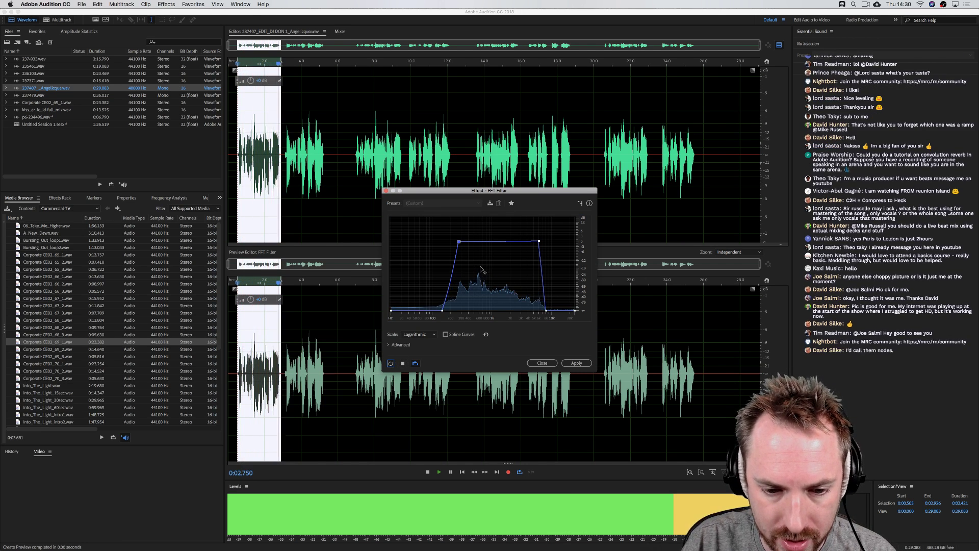
key(space)
click(446, 335)
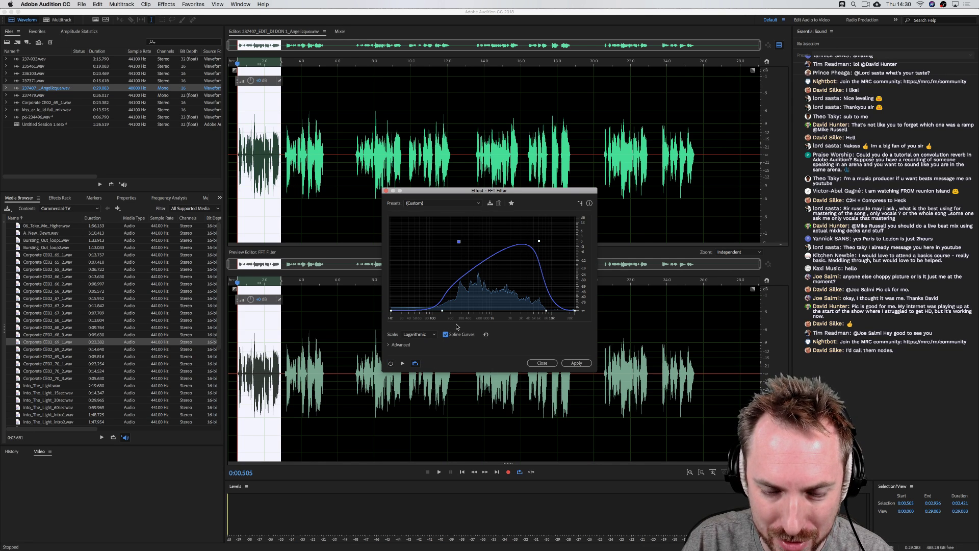
key(space)
key(space)
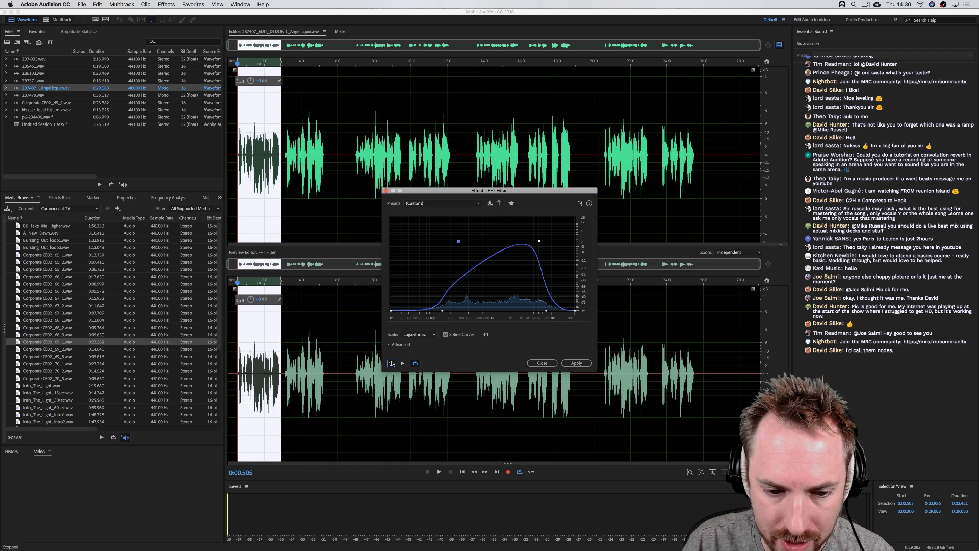
click(392, 364)
key(space)
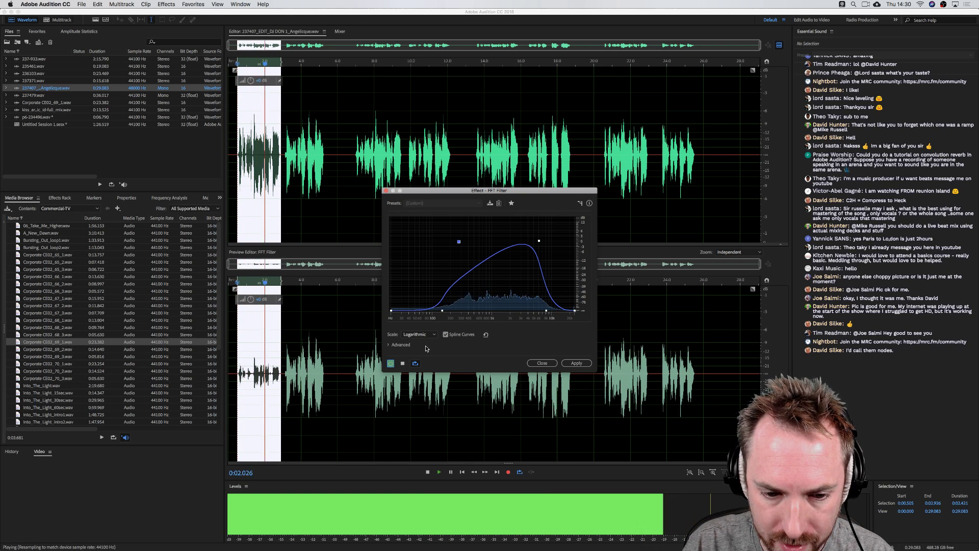
key(space)
Switch the FFT Filter's scale to Linear and back to Logarithmic, and close the effect without applying it
click(416, 336)
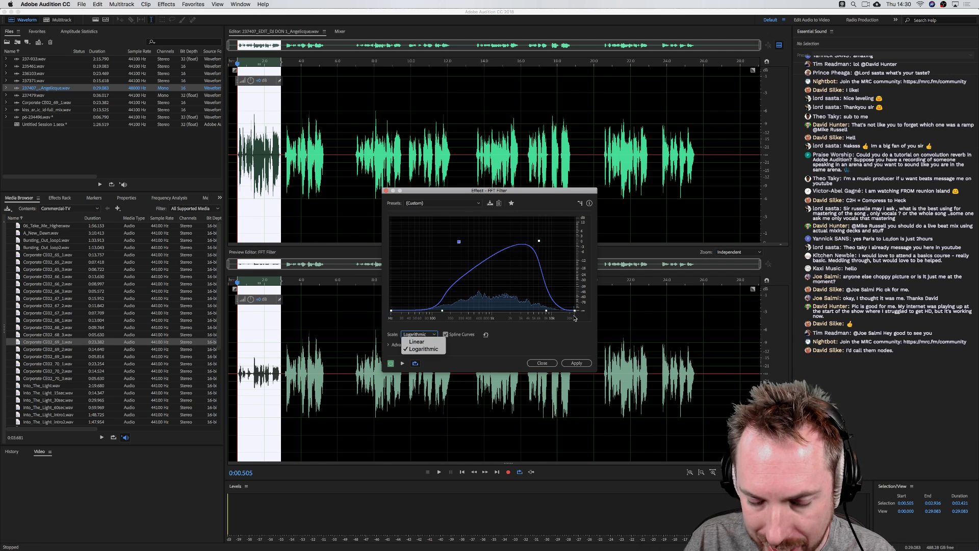
click(407, 341)
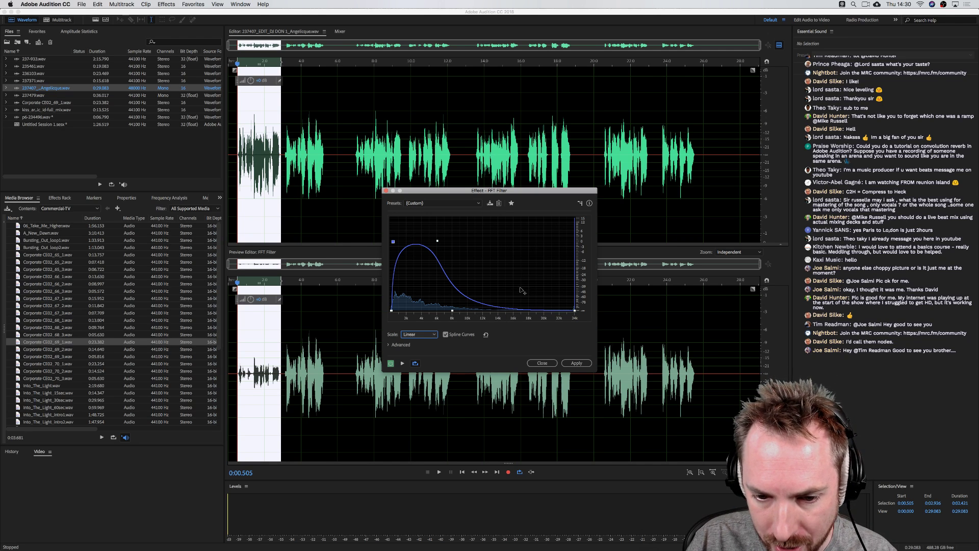
click(419, 334)
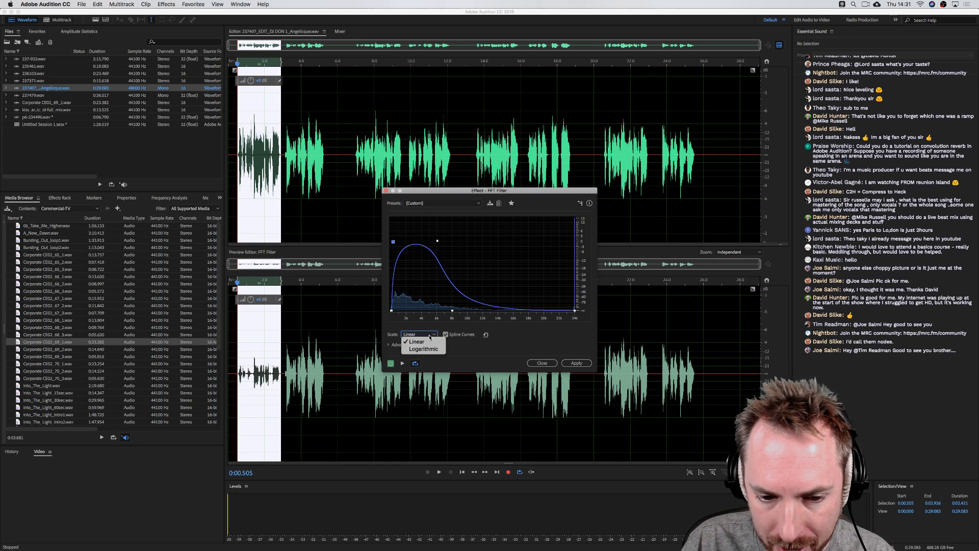
click(417, 346)
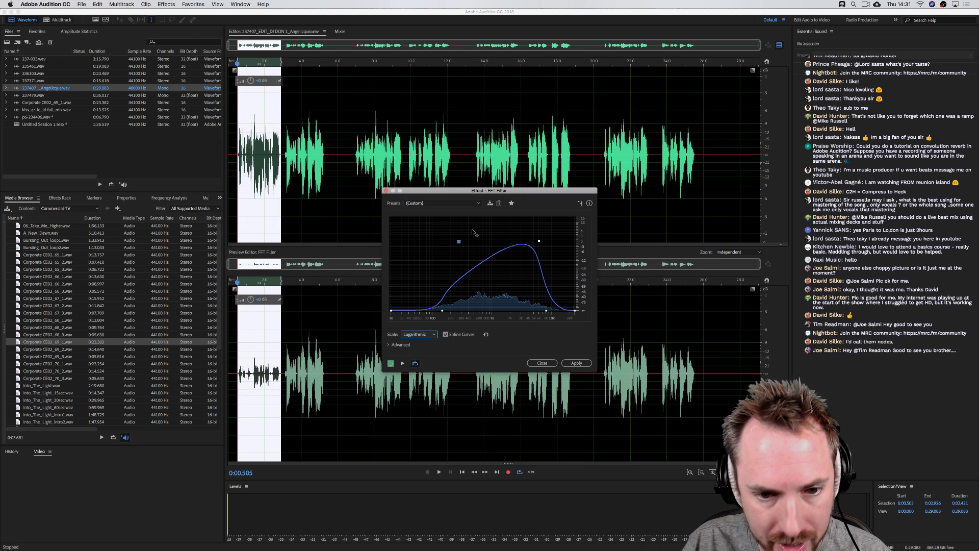
click(424, 335)
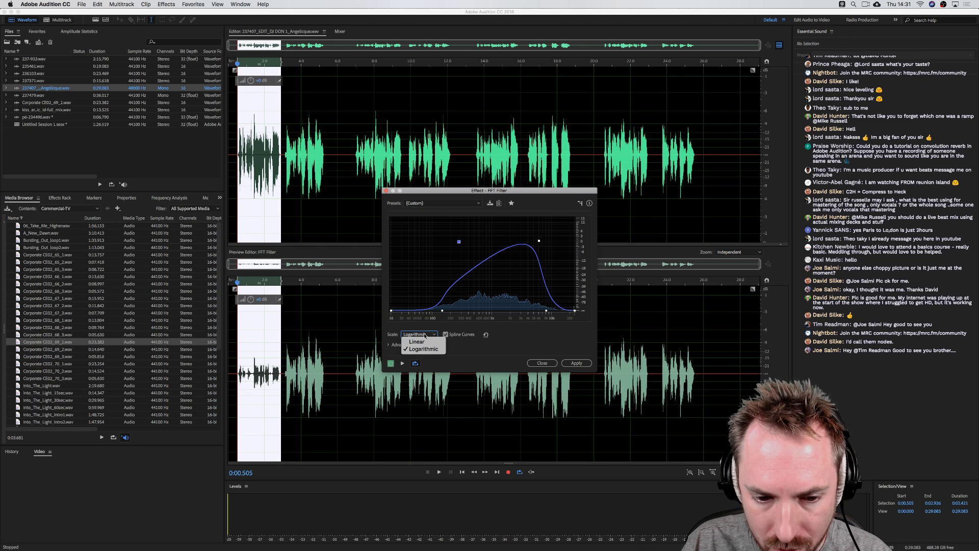
click(563, 335)
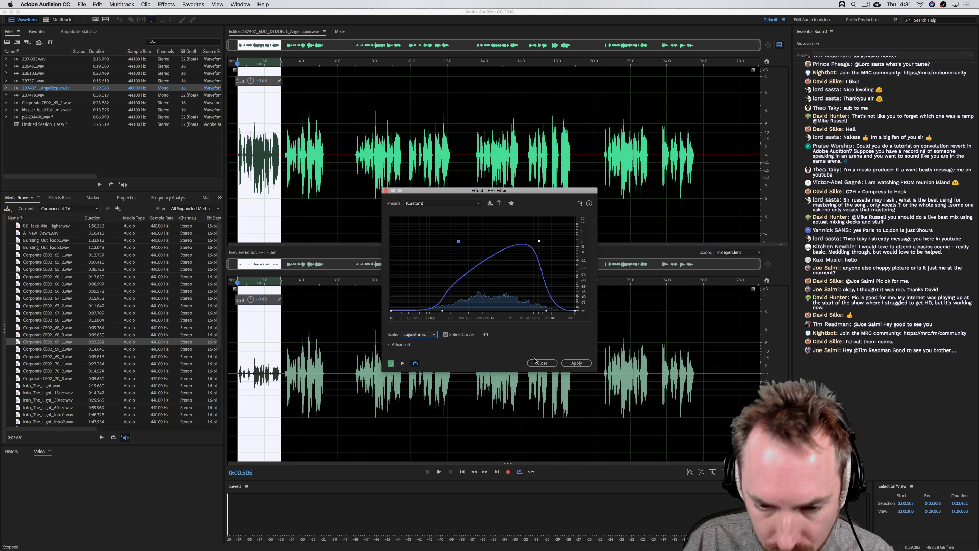
click(535, 363)
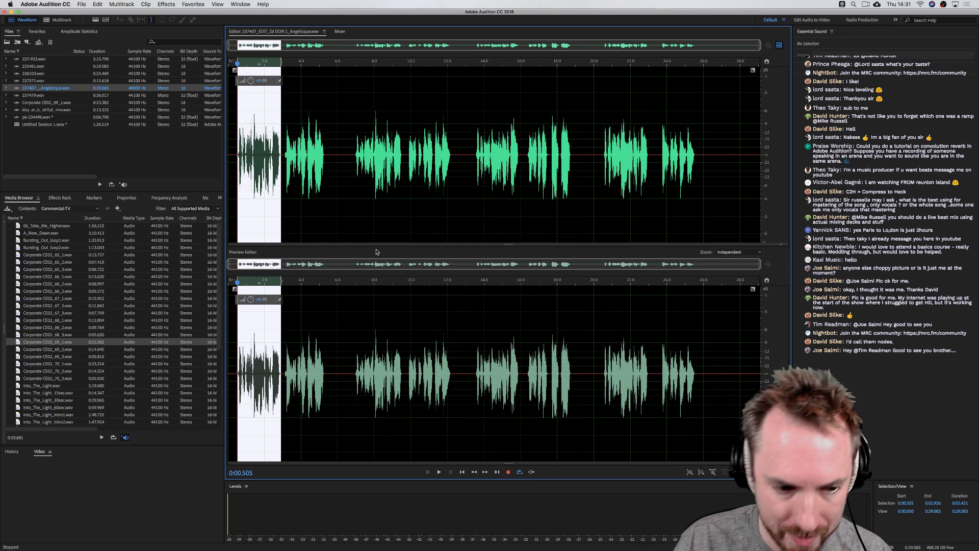
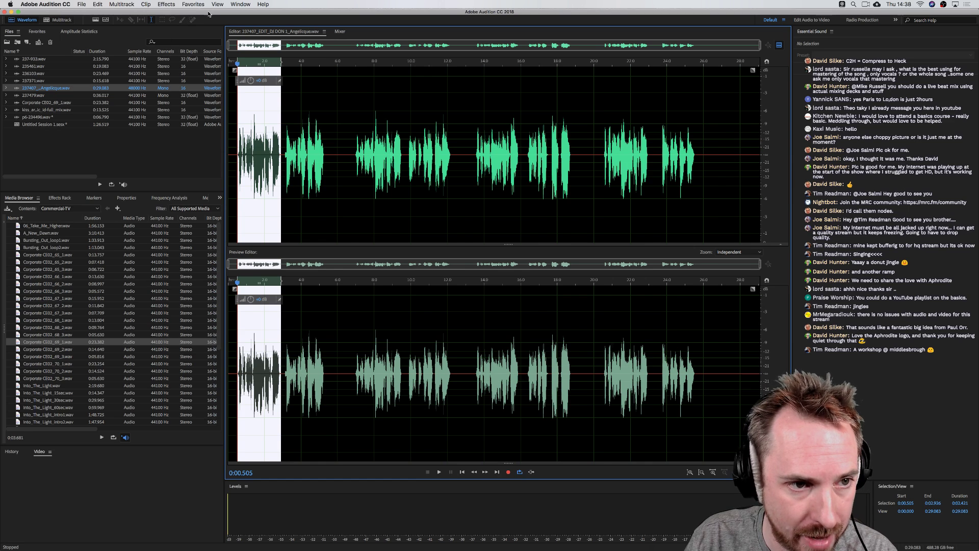
Open 237371.wav in the waveform editor and select the audio from about 1.5 to 2.9 seconds
click(203, 6)
mouse_move(172, 7)
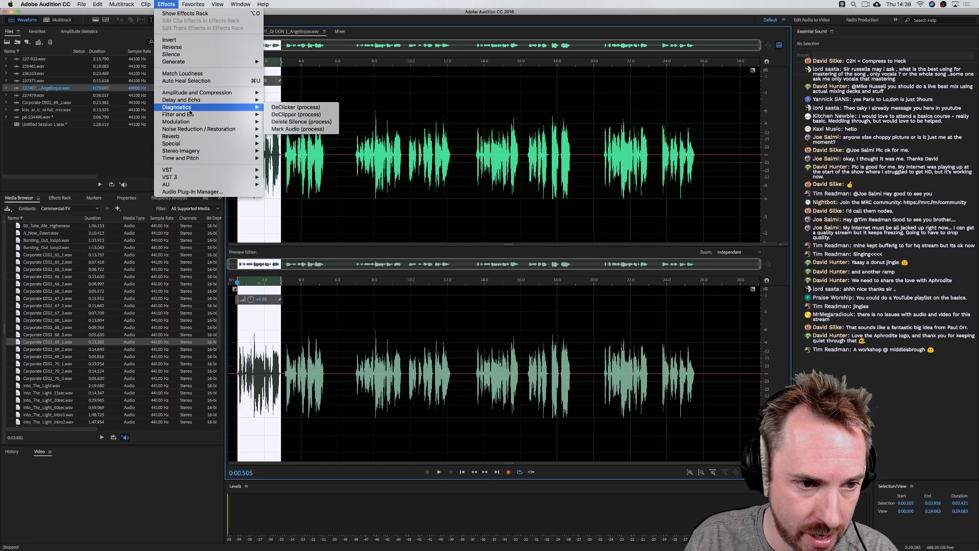
mouse_move(194, 114)
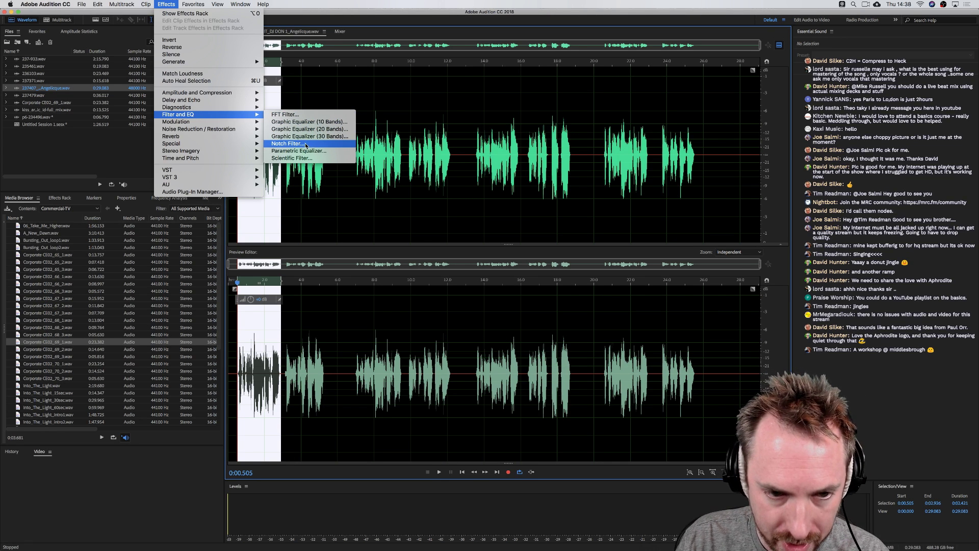
click(29, 83)
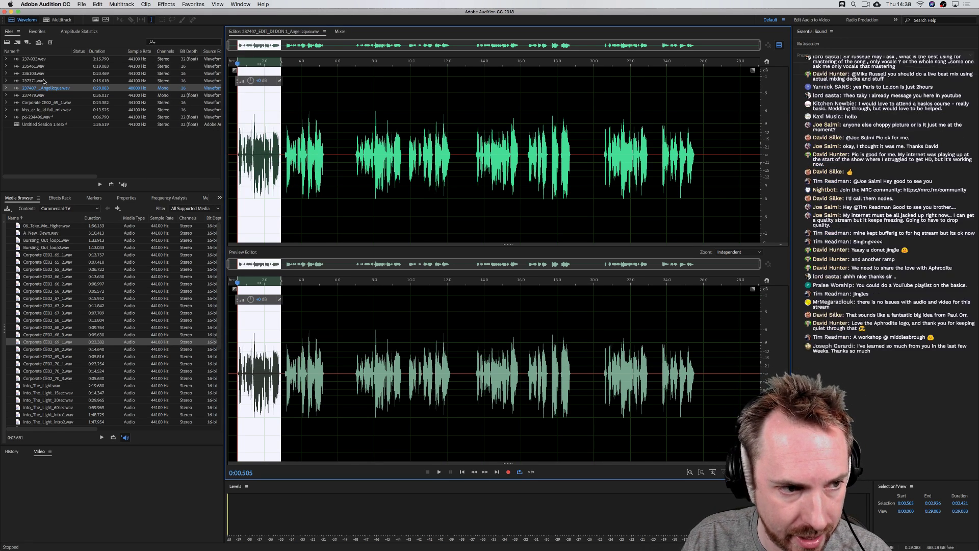
double_click(43, 81)
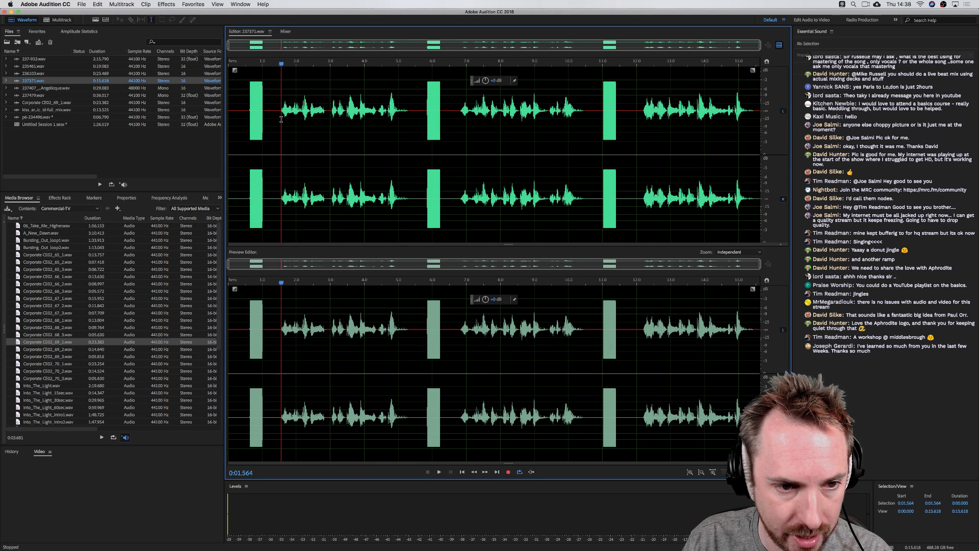
key(space)
drag(279, 118, 327, 118)
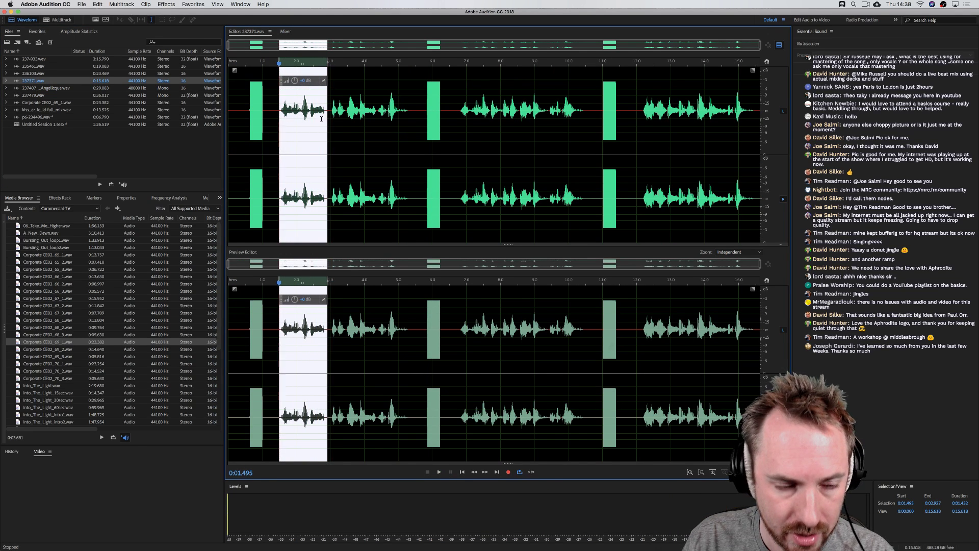
Open the Notch Filter on the selection, load the Dreamy preset, and preview it
click(162, 5)
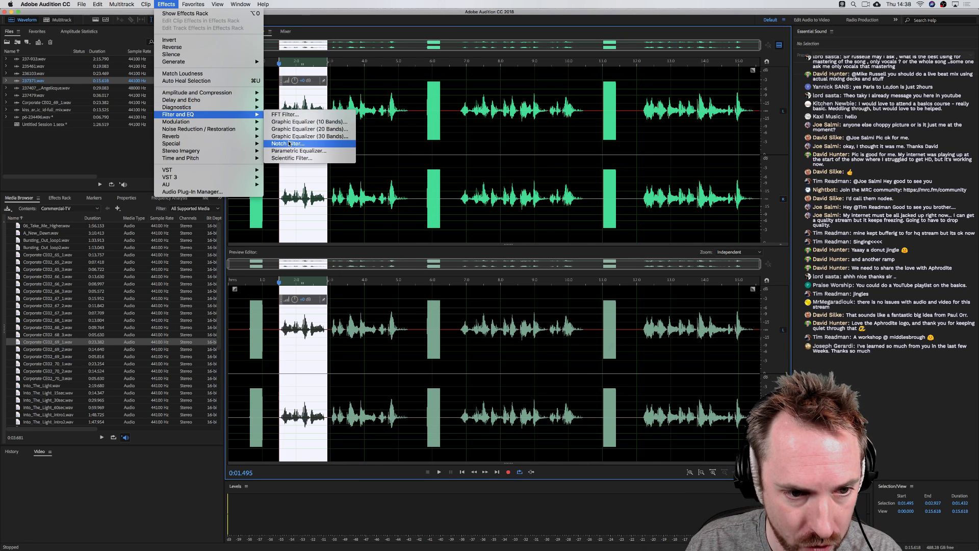
click(355, 143)
click(426, 198)
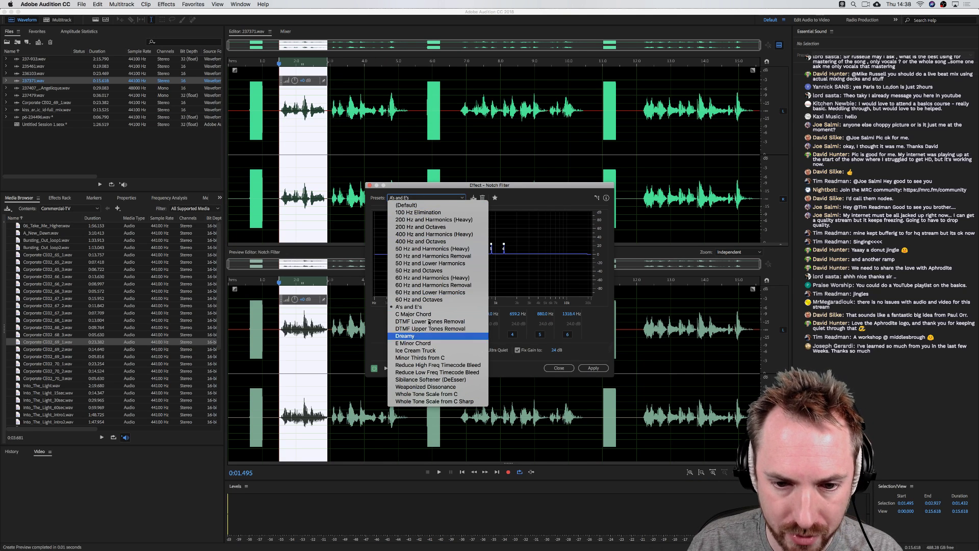
click(426, 336)
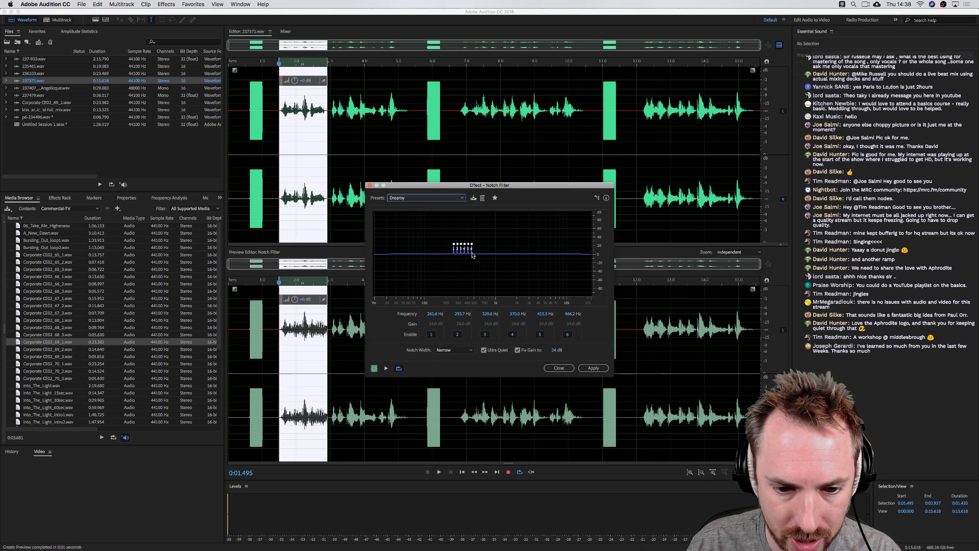
key(space)
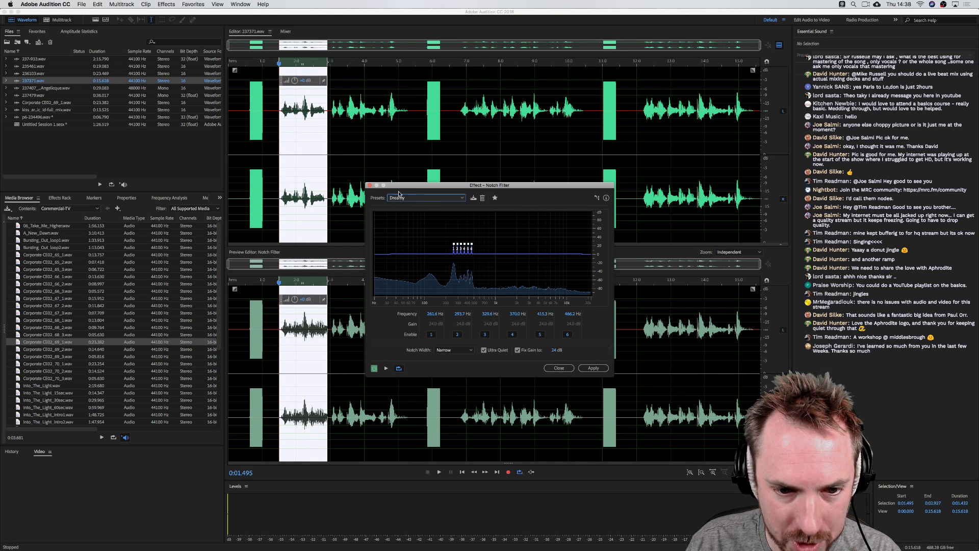
key(space)
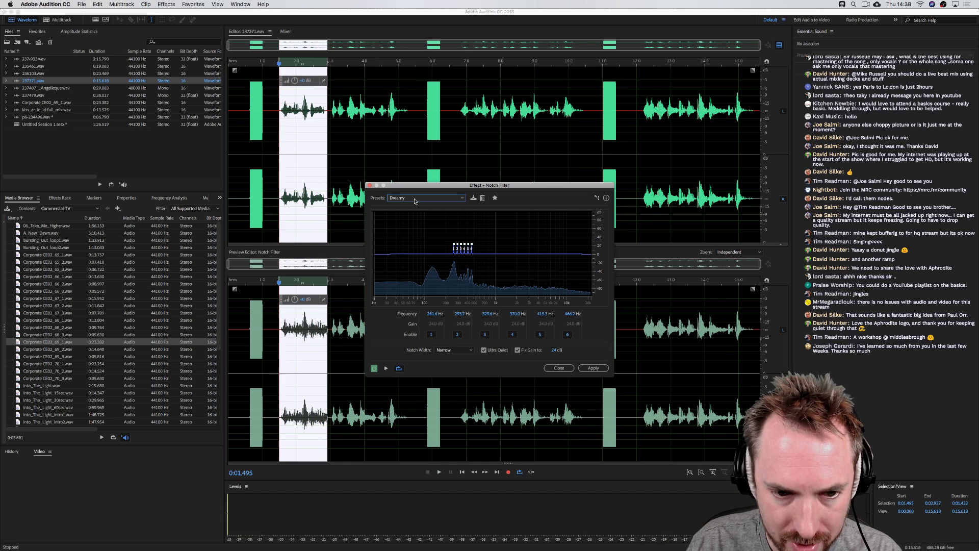
Load the Notch Filter's Ice Cream Truck preset and preview it on the selection
click(415, 199)
click(416, 350)
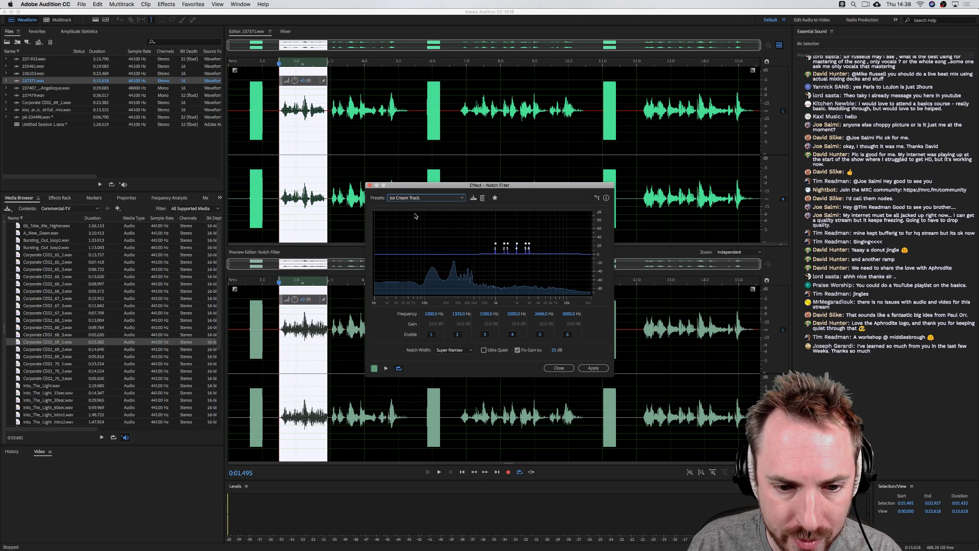
key(space)
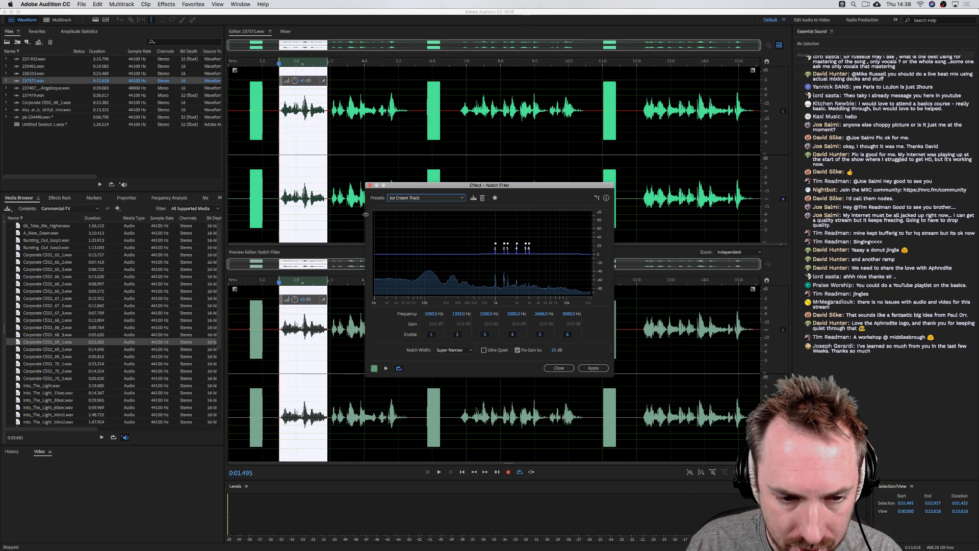
Open the music track A_New_Dawn.wav from the media browser and select its entire waveform
click(50, 233)
double_click(38, 234)
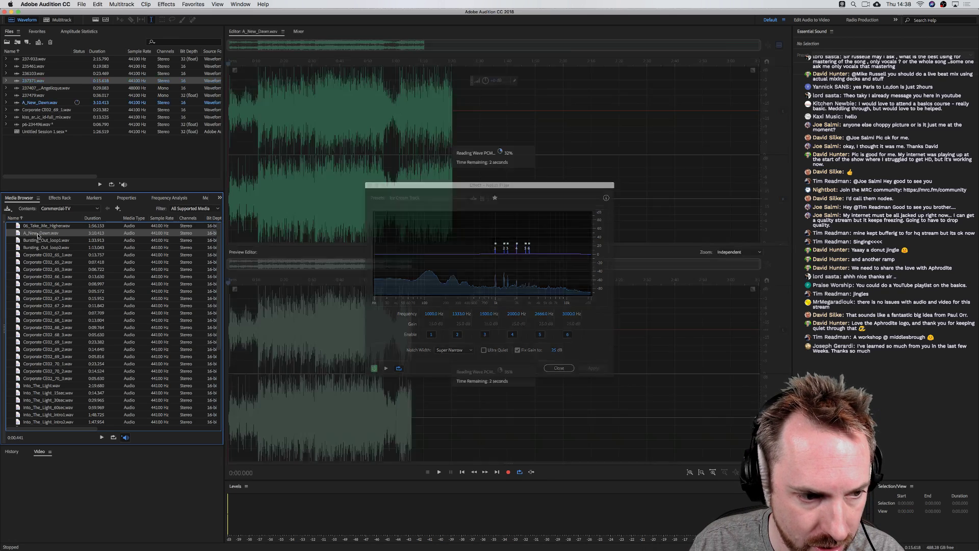
double_click(256, 97)
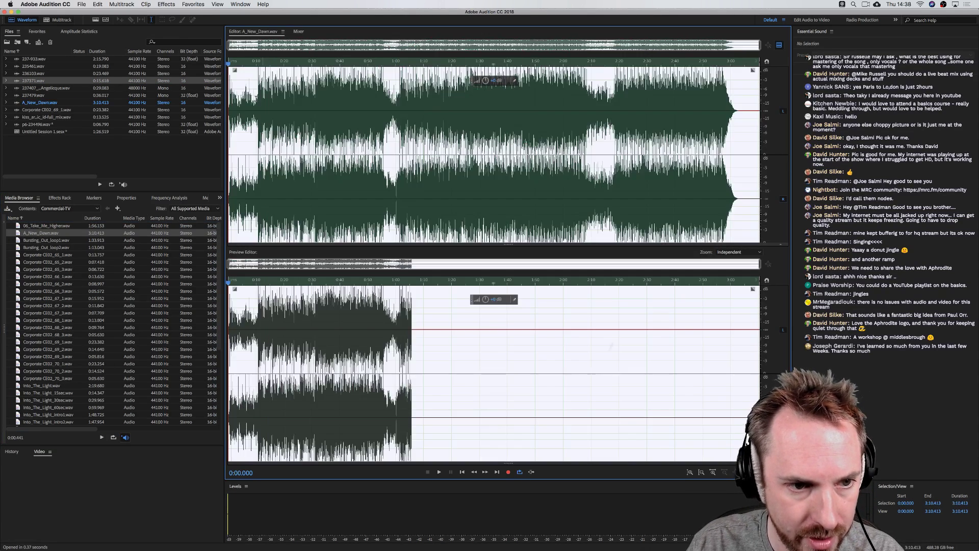
Open the Notch Filter on A_New_Dawn.wav, load the Dreamy preset and compare the preview with the effect on and bypassed
click(163, 5)
mouse_move(209, 95)
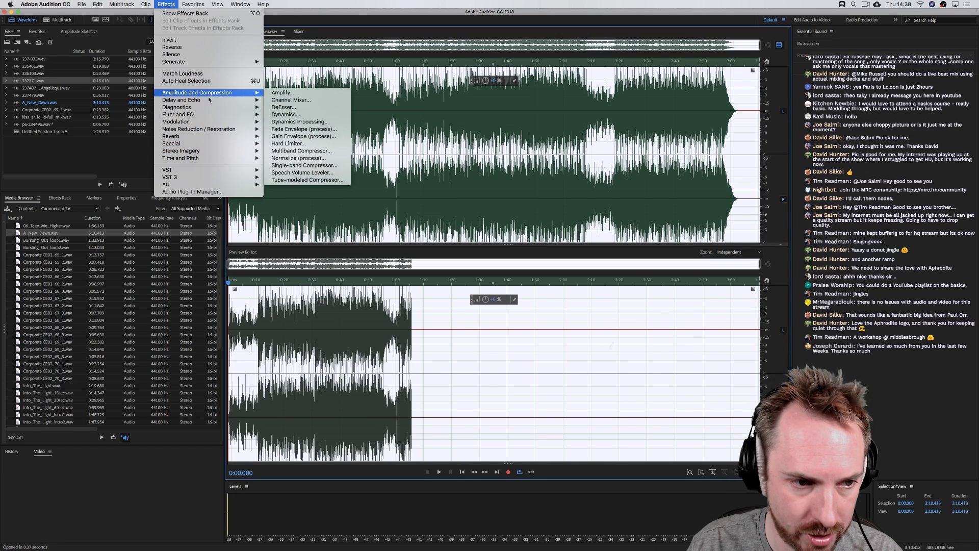
click(342, 143)
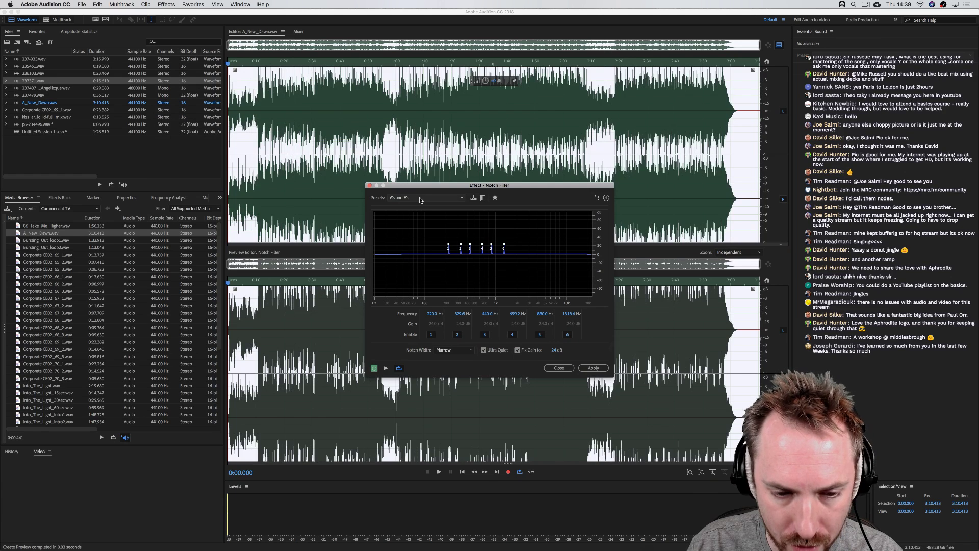
click(420, 199)
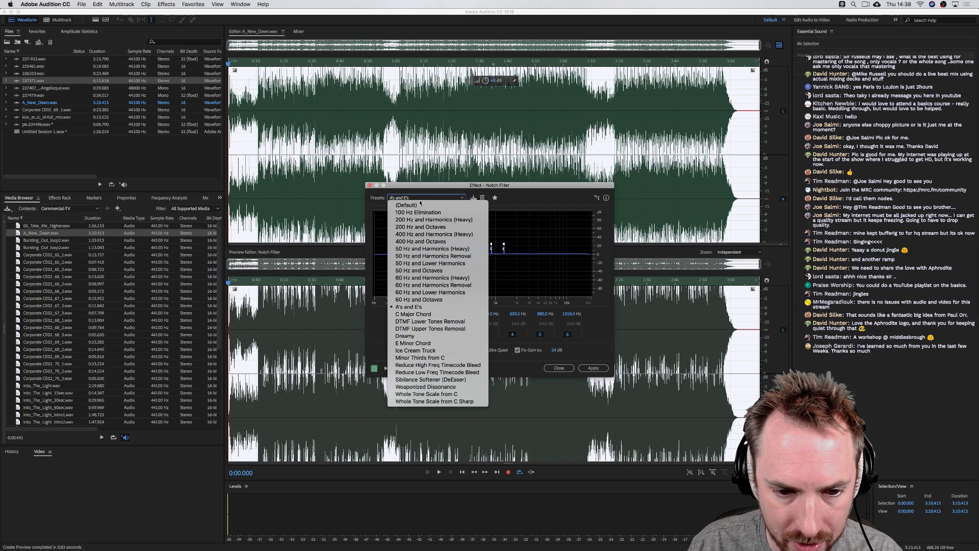
click(432, 336)
key(space)
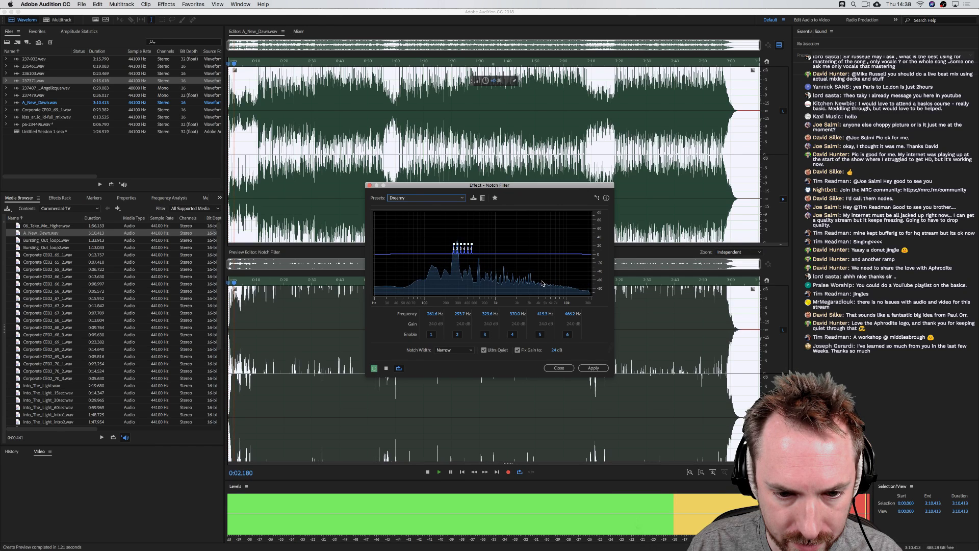
click(374, 368)
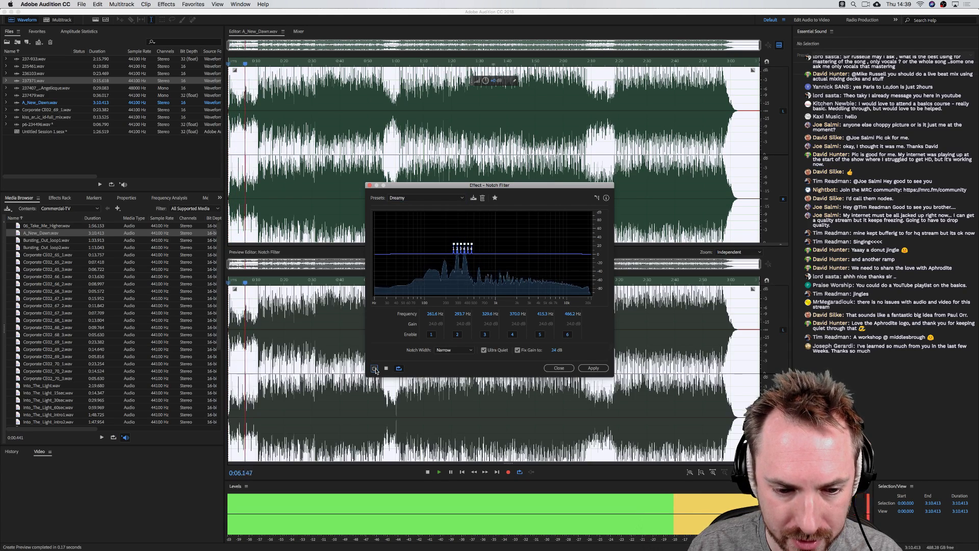
click(374, 368)
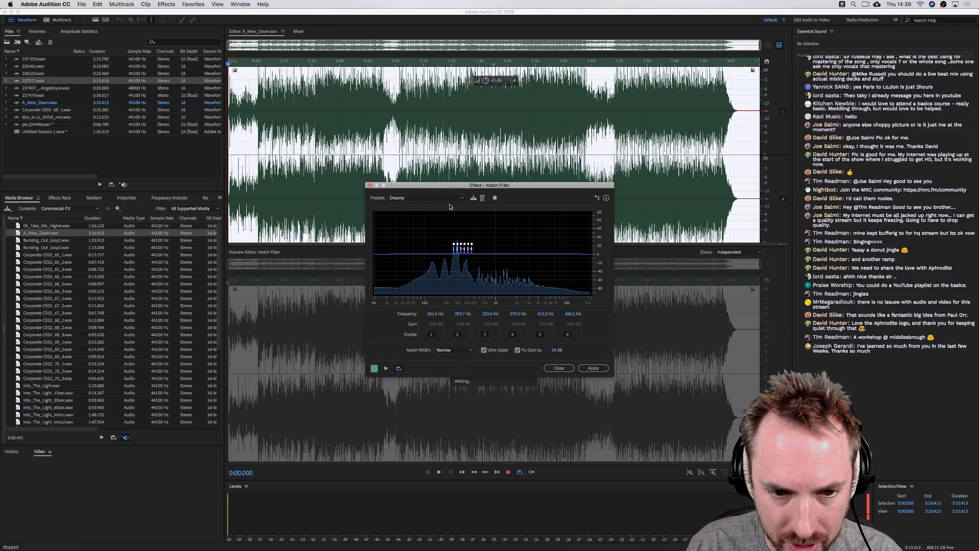
Load the Ice Cream Truck preset in the Notch Filter and preview the track with the effect on and bypassed
click(426, 197)
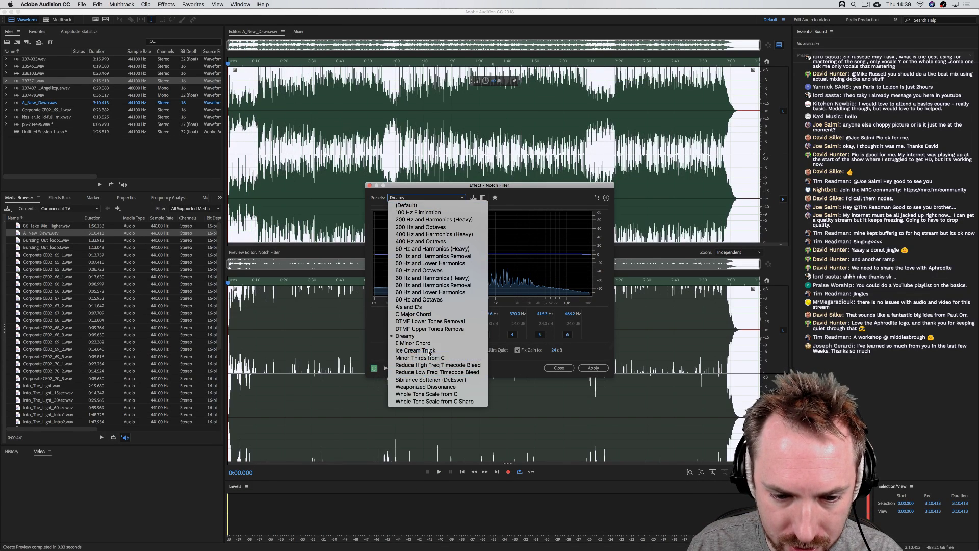
click(415, 351)
key(space)
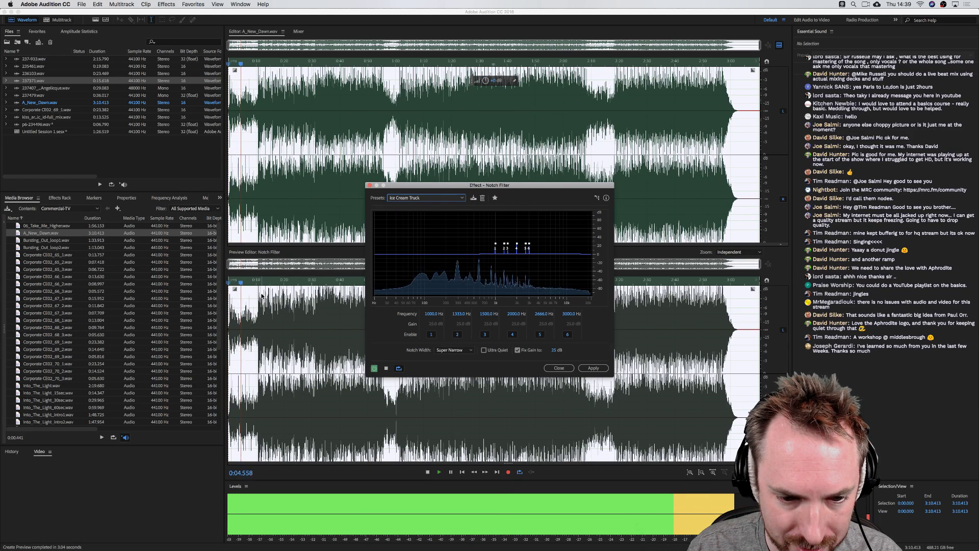
click(386, 369)
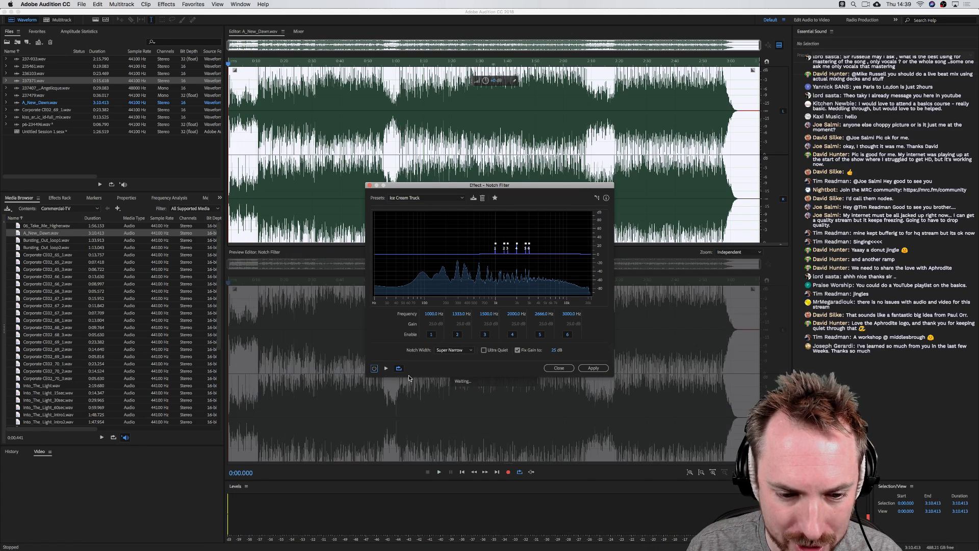
key(space)
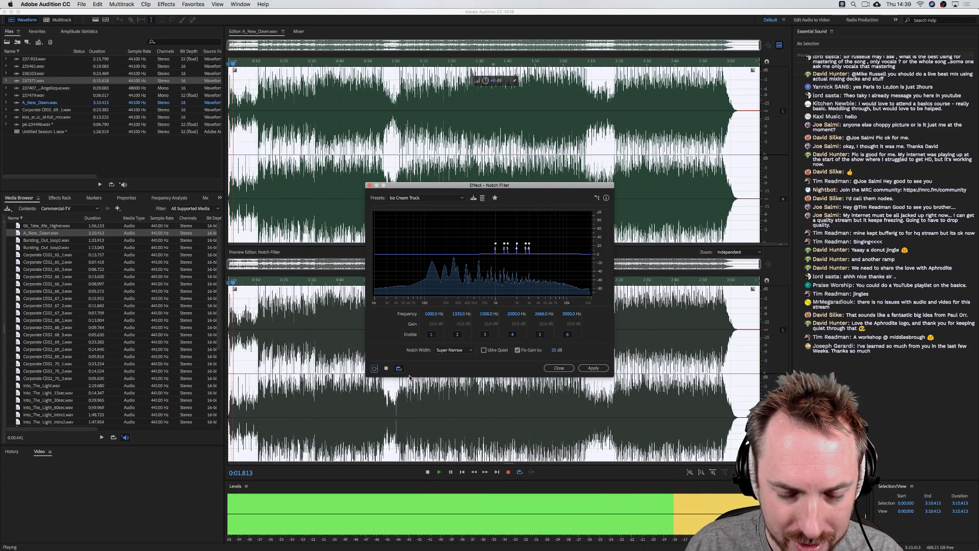
key(space)
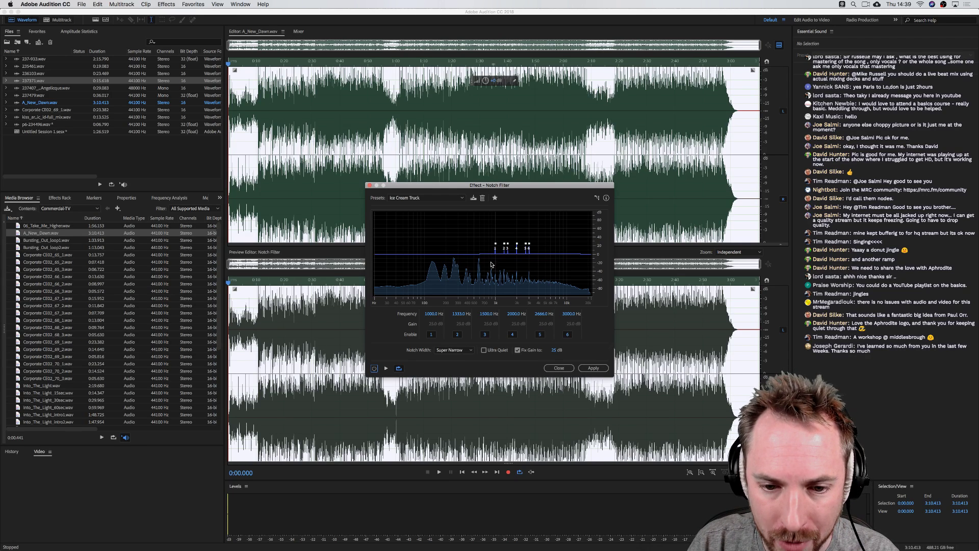
Re-enable the filter, move the first notch to about 464 Hz while previewing, and close the effect without applying it
click(375, 369)
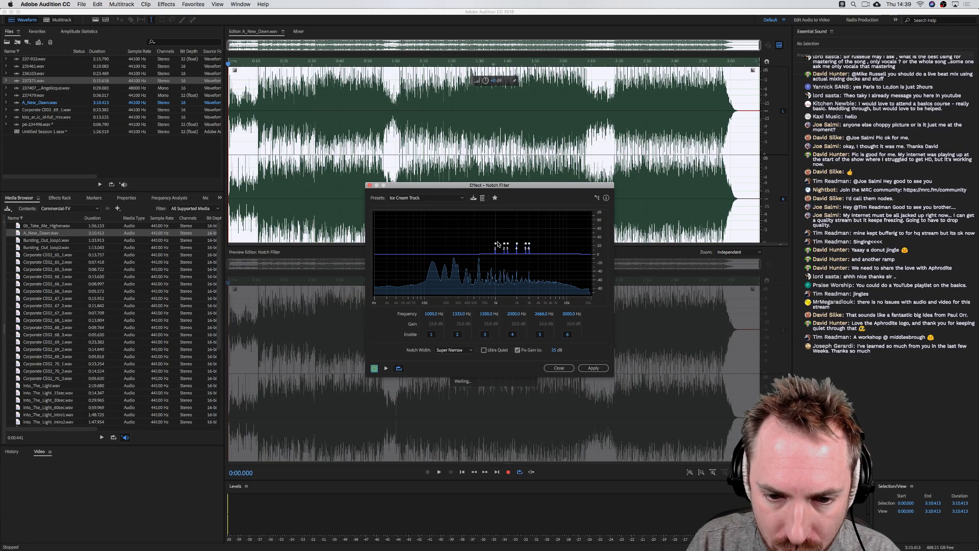
drag(496, 246, 473, 247)
key(space)
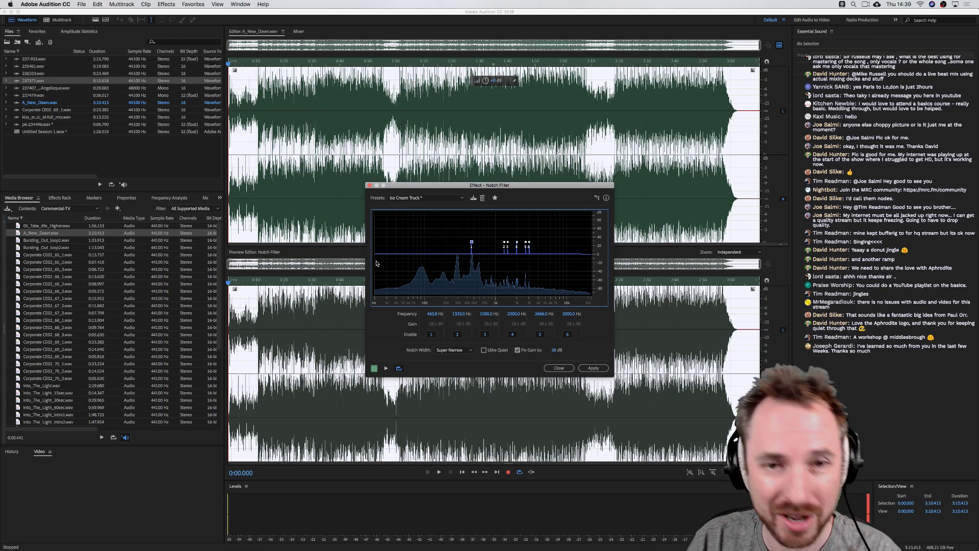
click(557, 369)
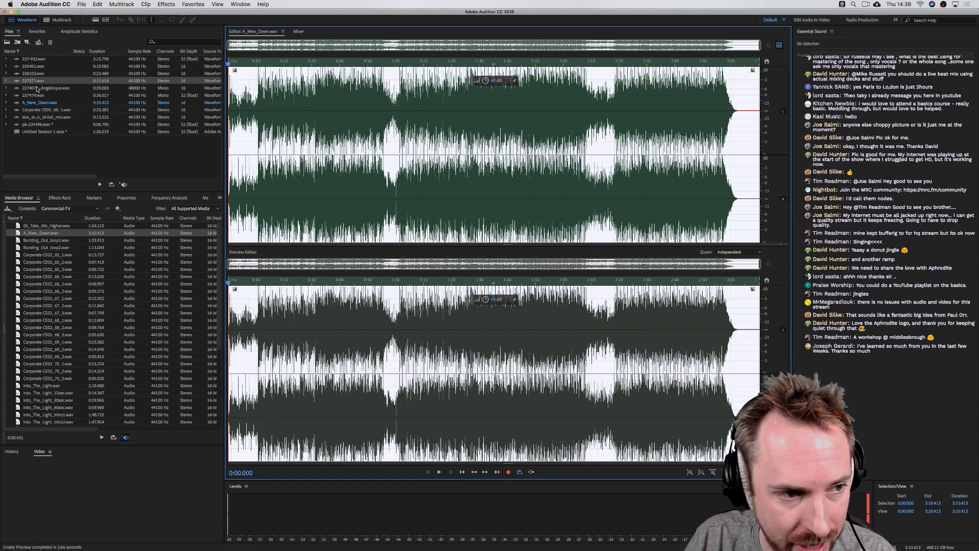
Open the voice recording 236103.wav in the editor and open the Notch Filter effect on it
double_click(39, 96)
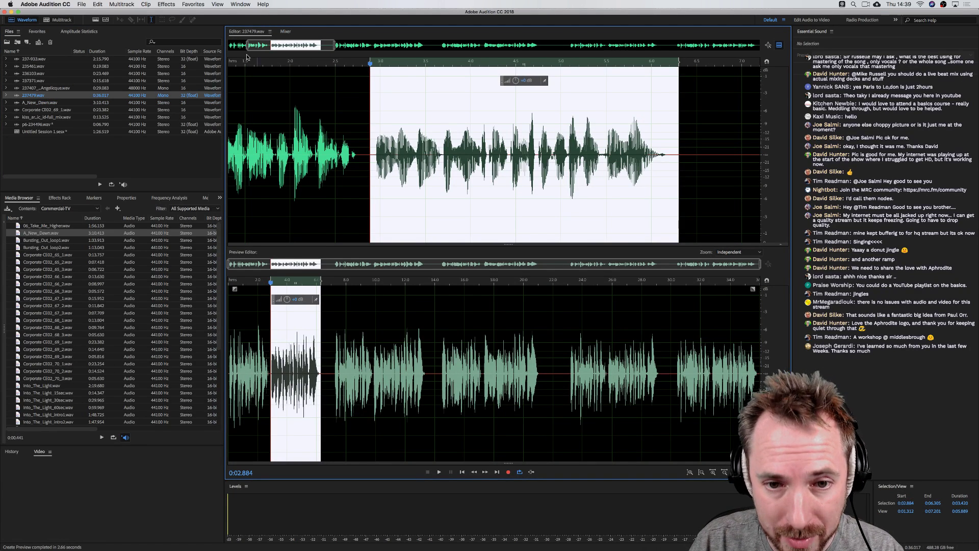
click(32, 81)
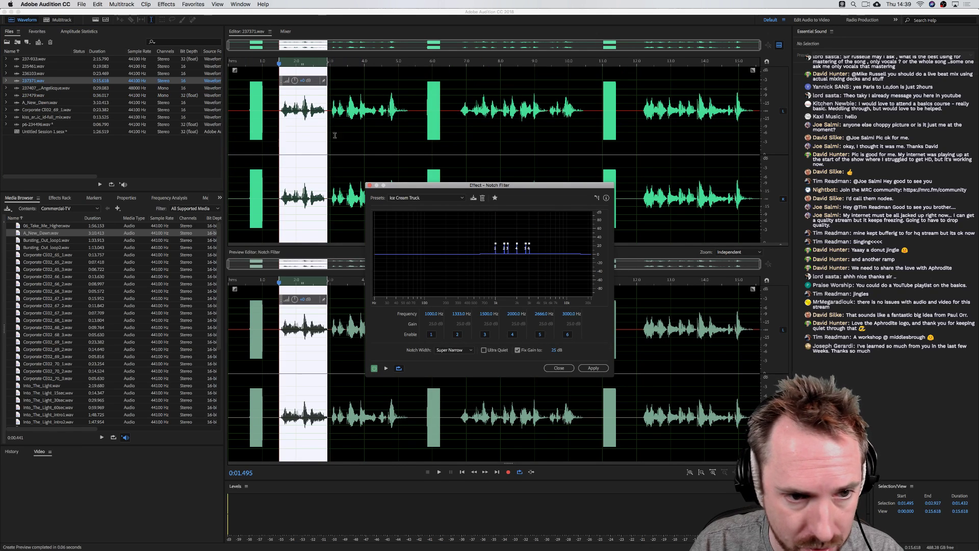
click(33, 74)
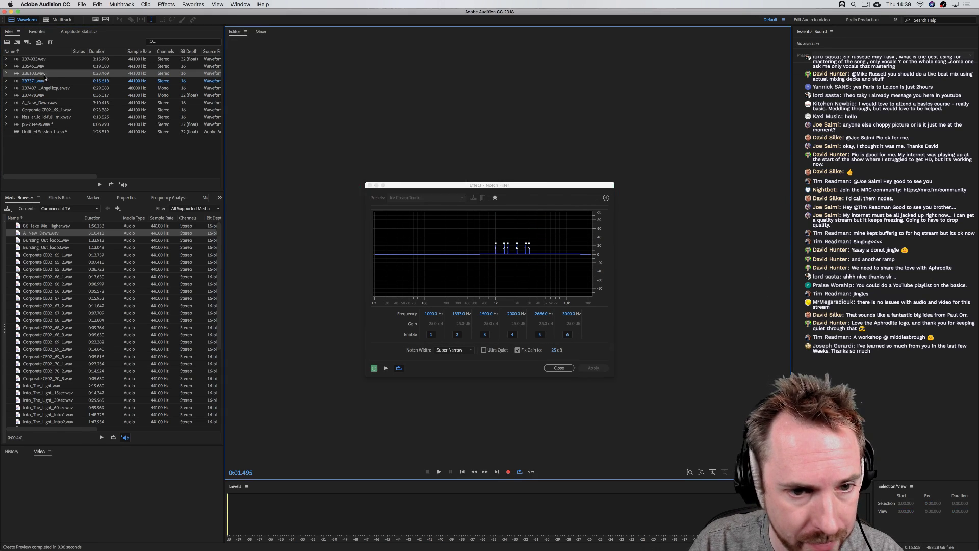
click(166, 4)
mouse_move(216, 115)
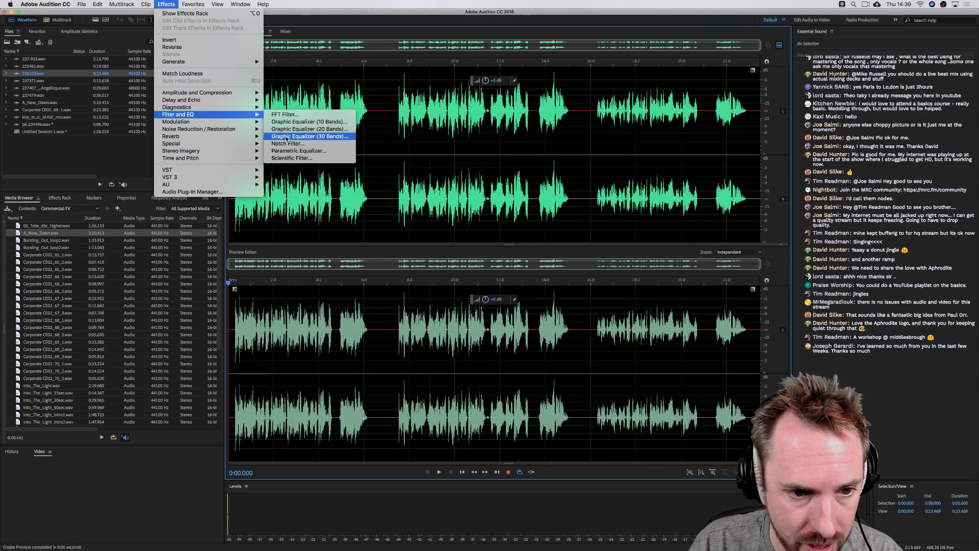
click(296, 144)
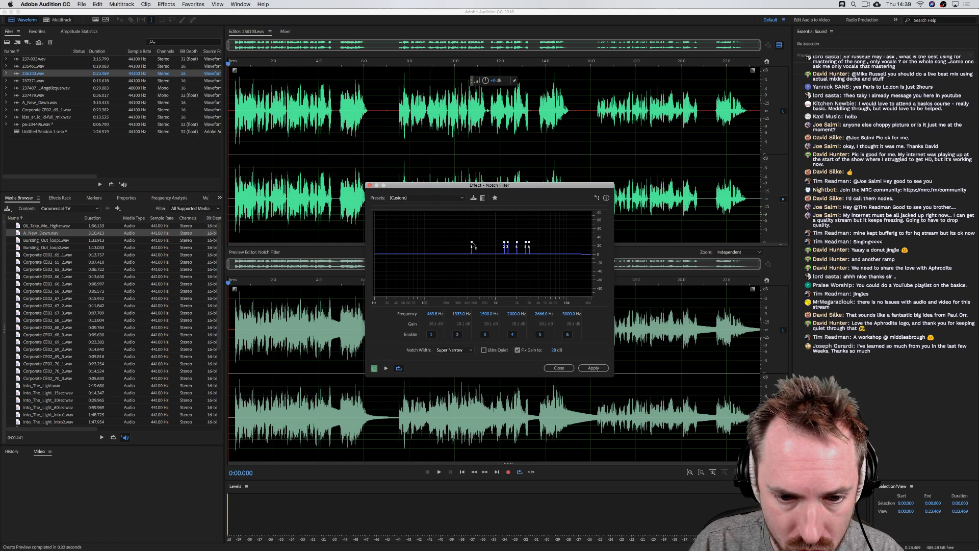
Play the voice preview while lowering the first notch's frequency to about 49 Hz with the fixed gain at about 22 dB
key(space)
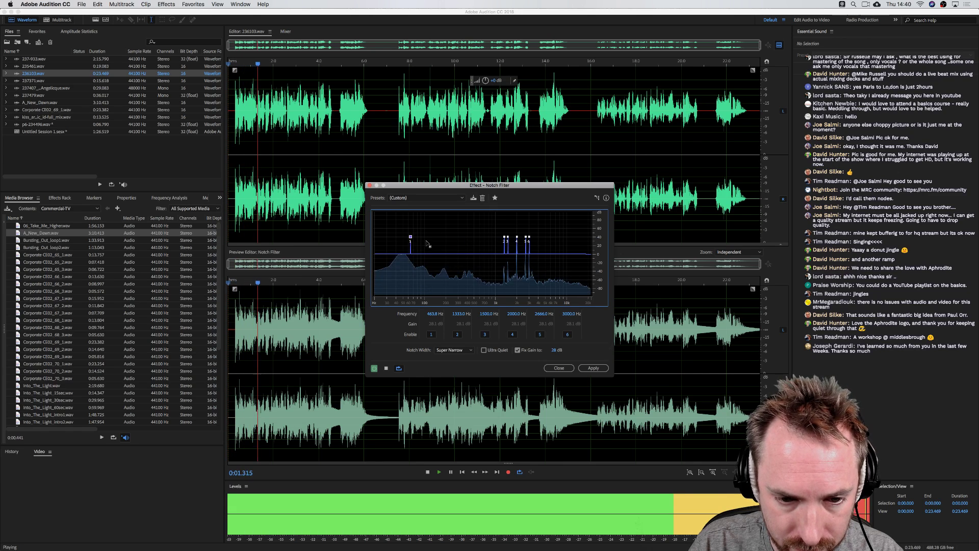
mouse_move(475, 248)
mouse_down()
mouse_move(448, 253)
mouse_move(463, 291)
mouse_move(461, 255)
mouse_move(449, 252)
mouse_move(485, 253)
mouse_move(438, 245)
mouse_move(497, 244)
mouse_move(420, 242)
mouse_move(508, 246)
mouse_move(429, 246)
mouse_move(504, 254)
mouse_move(402, 246)
mouse_up()
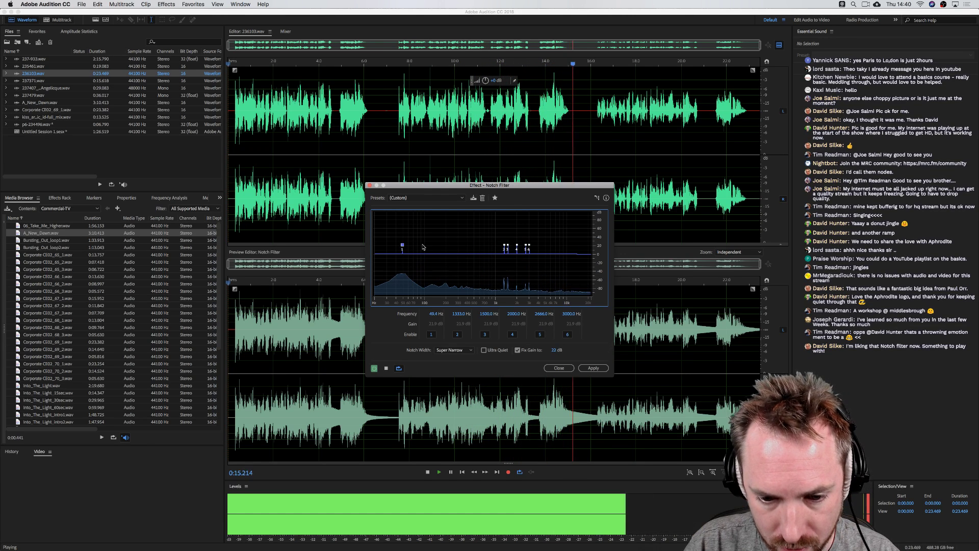
key(space)
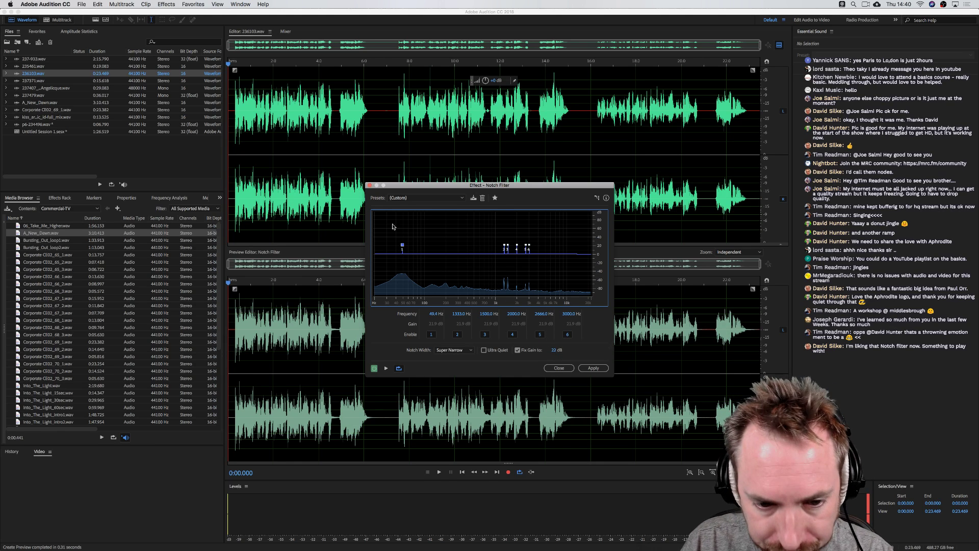
Shift notches 1, 2 and 6 to about 51, 1312 and 6396 Hz, vary their fixed gain from about -65 to 20 dB, and preview
drag(403, 245, 403, 276)
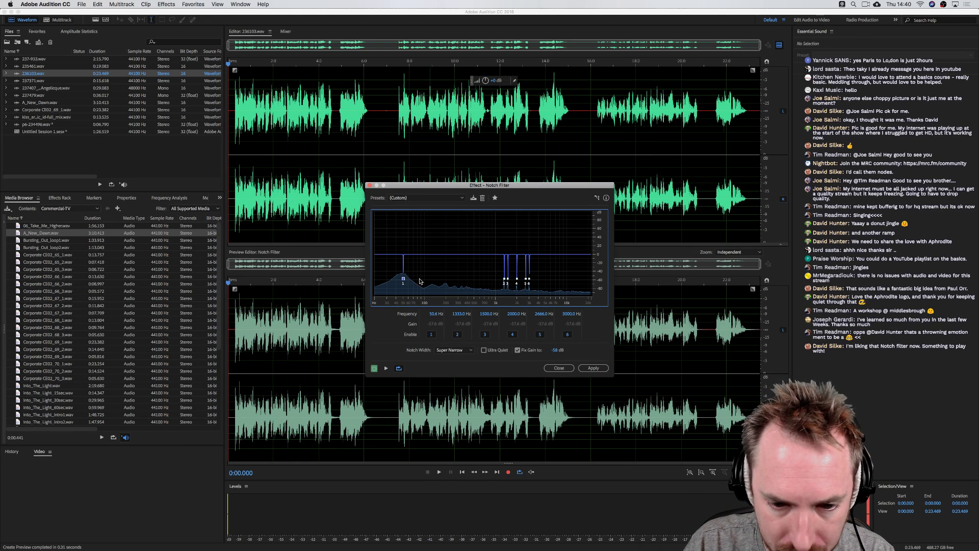
mouse_move(505, 283)
mouse_down()
mouse_move(460, 273)
mouse_move(498, 278)
mouse_up()
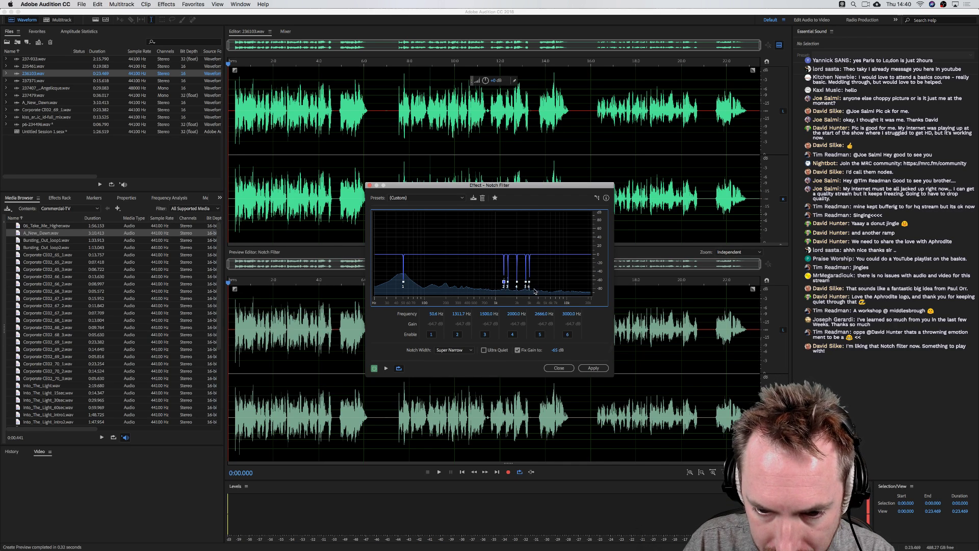
drag(529, 283, 554, 246)
key(space)
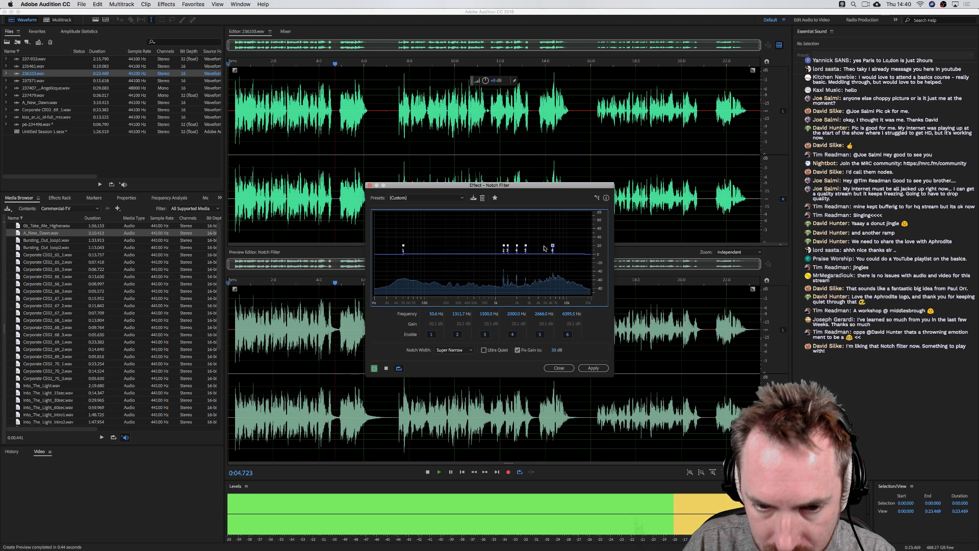
key(space)
Load the (Default) preset in the Notch Filter and set the gain of all six notches to 0 dB
click(400, 199)
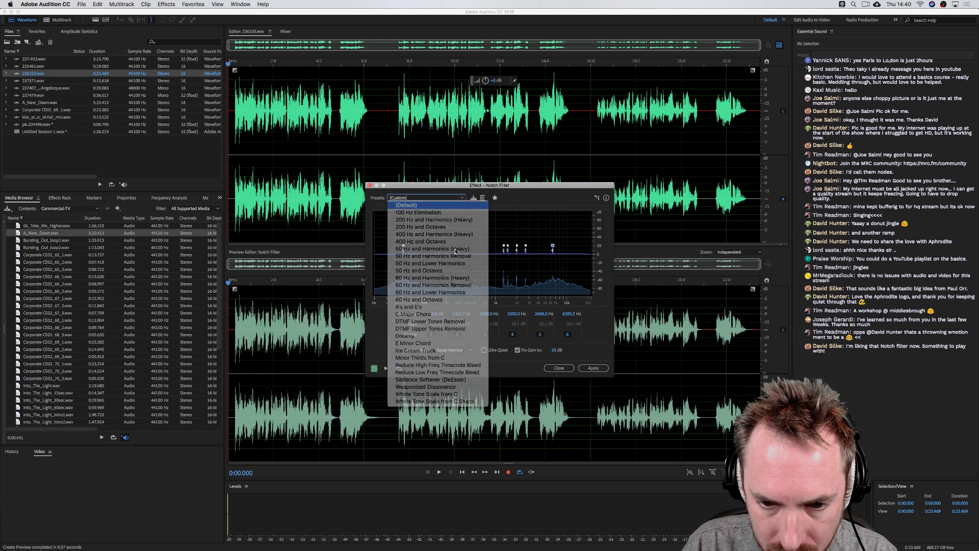
click(408, 206)
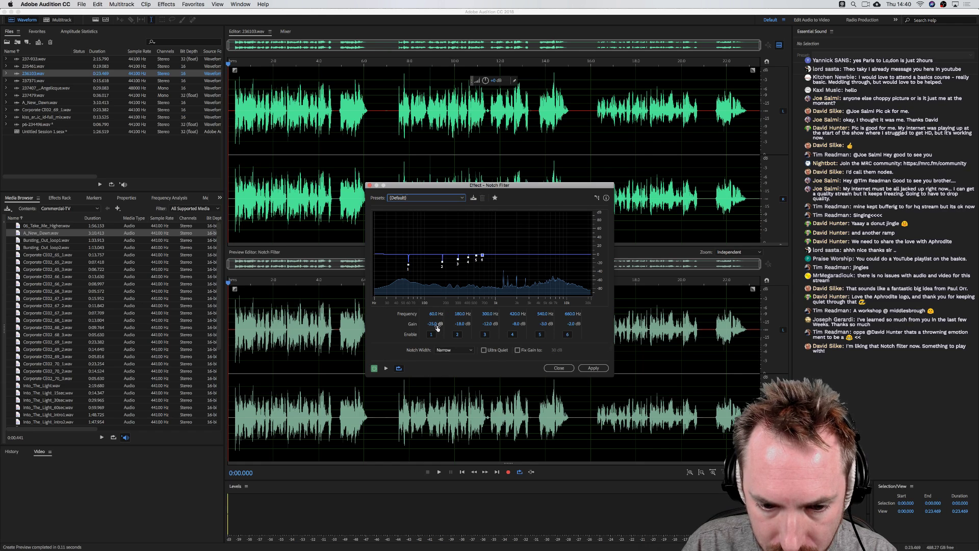
click(432, 324)
text(0)
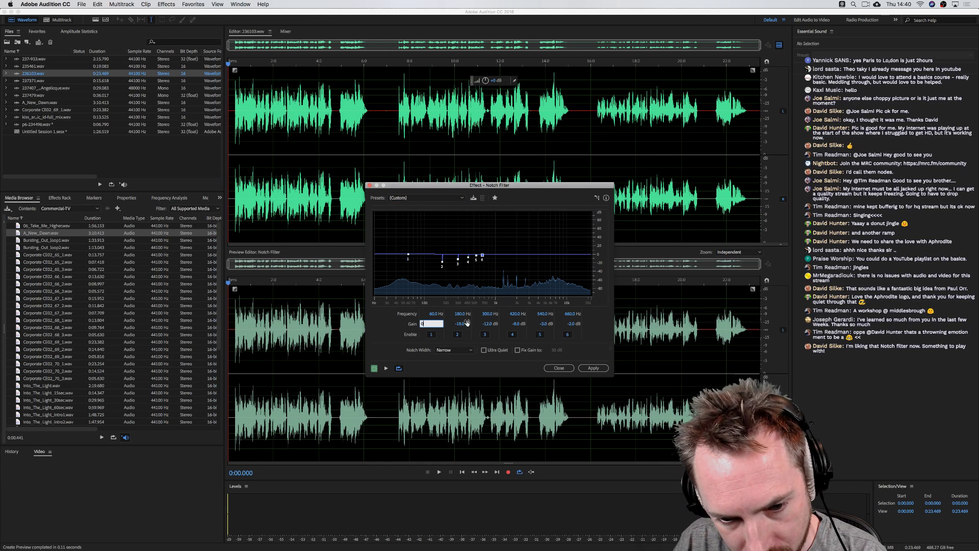
click(487, 324)
text(0)
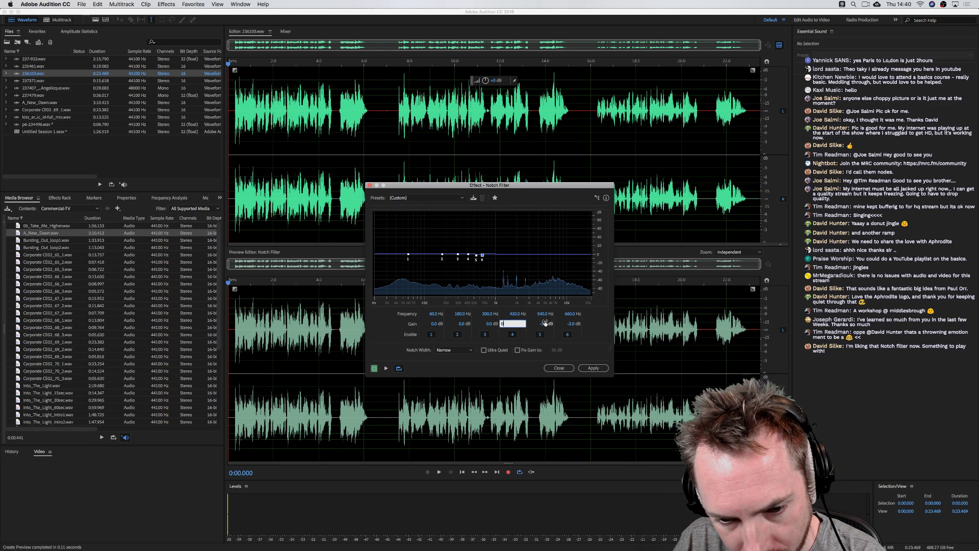
click(545, 324)
text(0)
click(570, 324)
text(0)
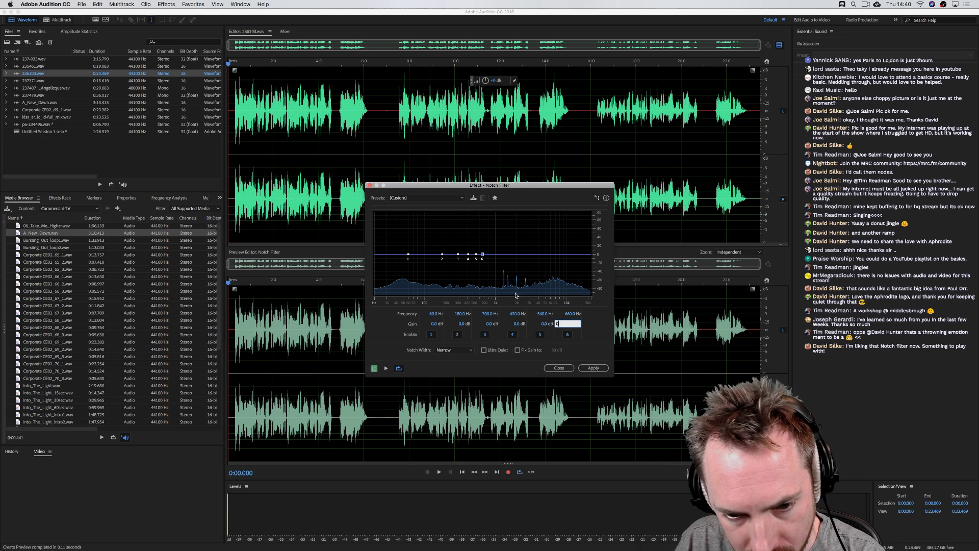
Move notch 6 to about 4694 Hz with the fixed gain turned on, and release the fixed gain after setting it to 0 dB
click(485, 259)
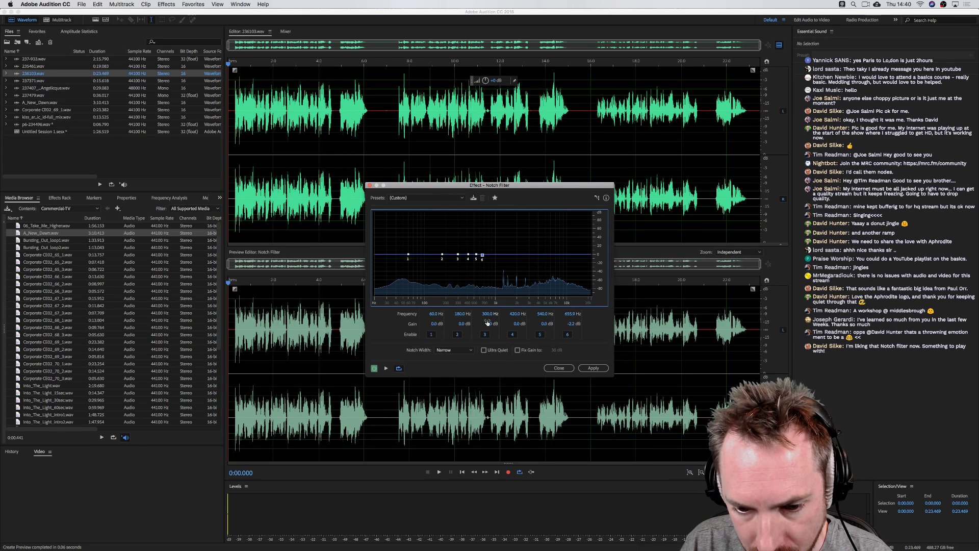
drag(487, 249, 549, 250)
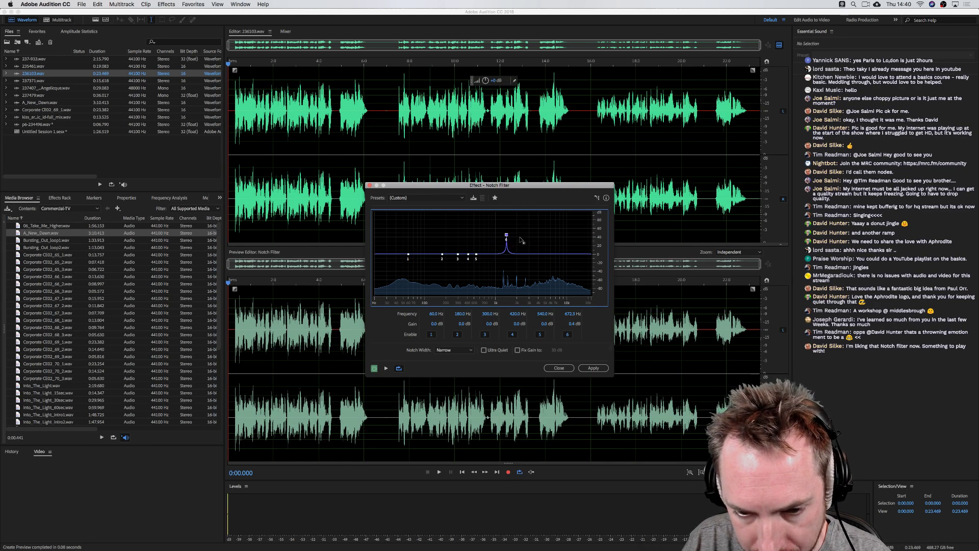
click(518, 350)
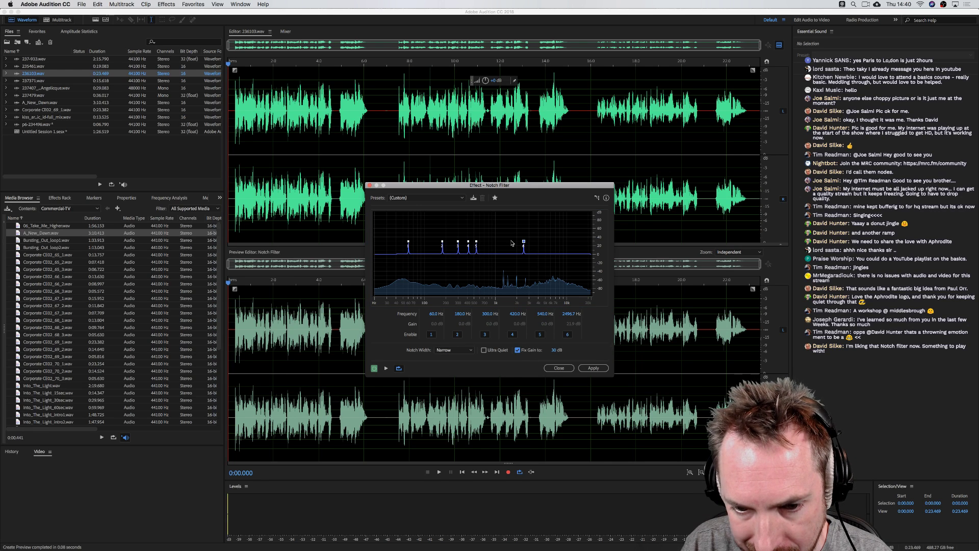
drag(524, 242, 544, 247)
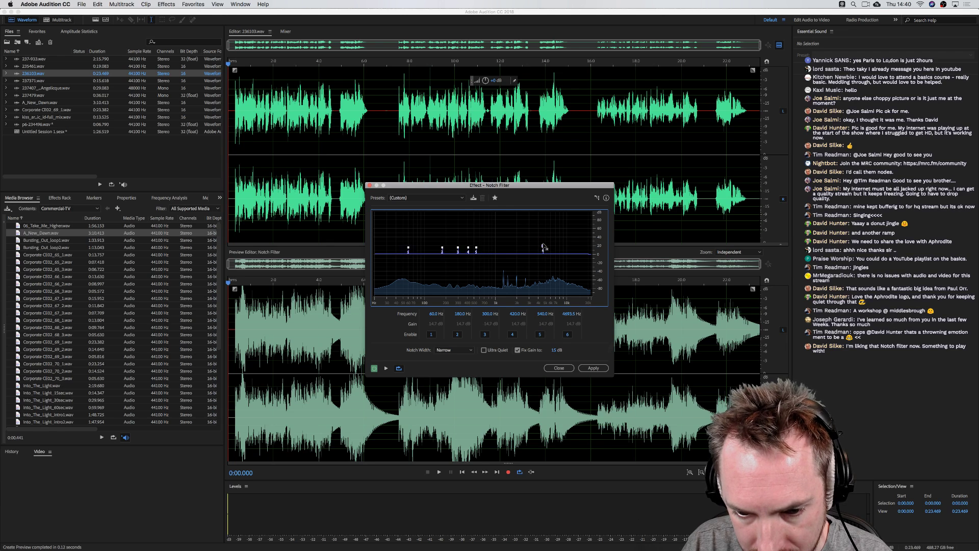
click(555, 350)
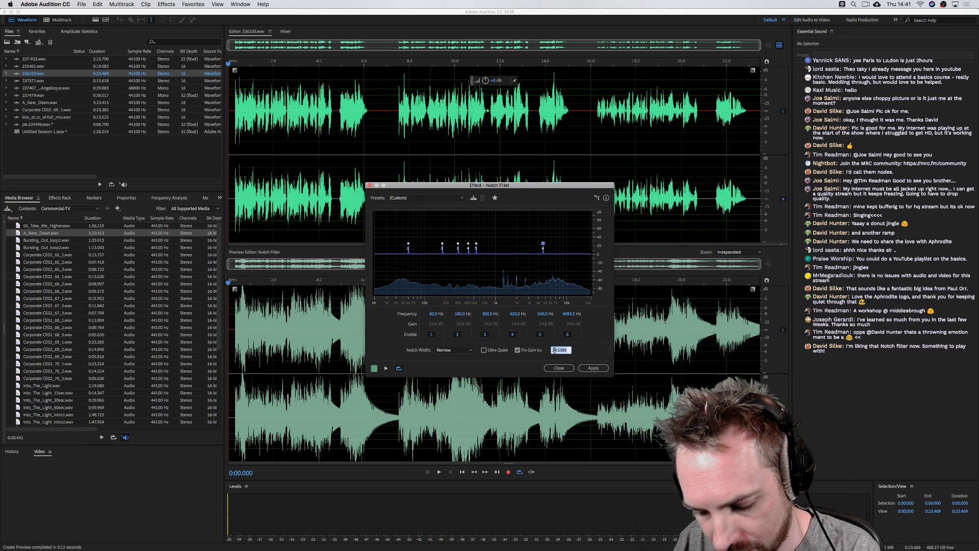
text(0 dB)
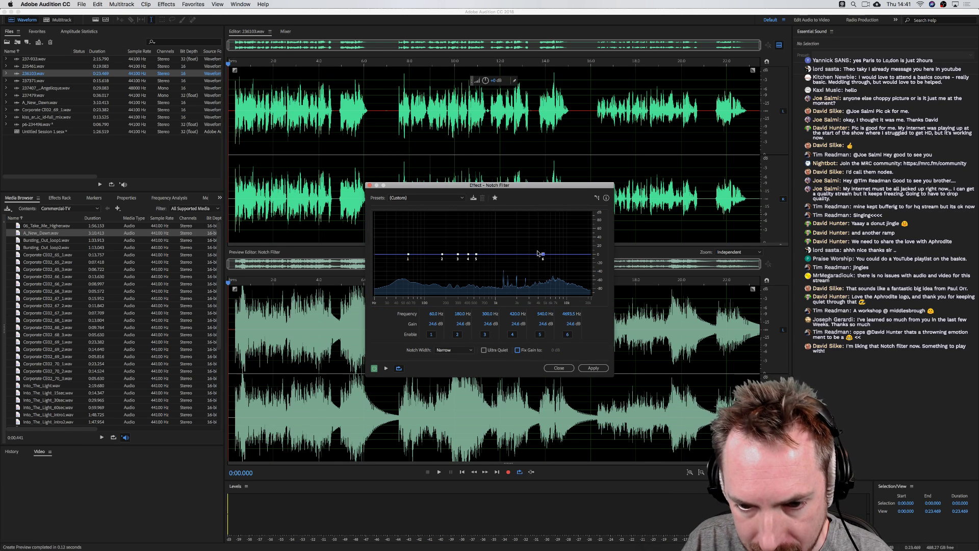
Boost only notch 6, bring it to about 1413 Hz at 13.8 dB, and preview the voice recording with it
mouse_move(543, 253)
mouse_down()
mouse_move(527, 255)
mouse_move(526, 244)
mouse_up()
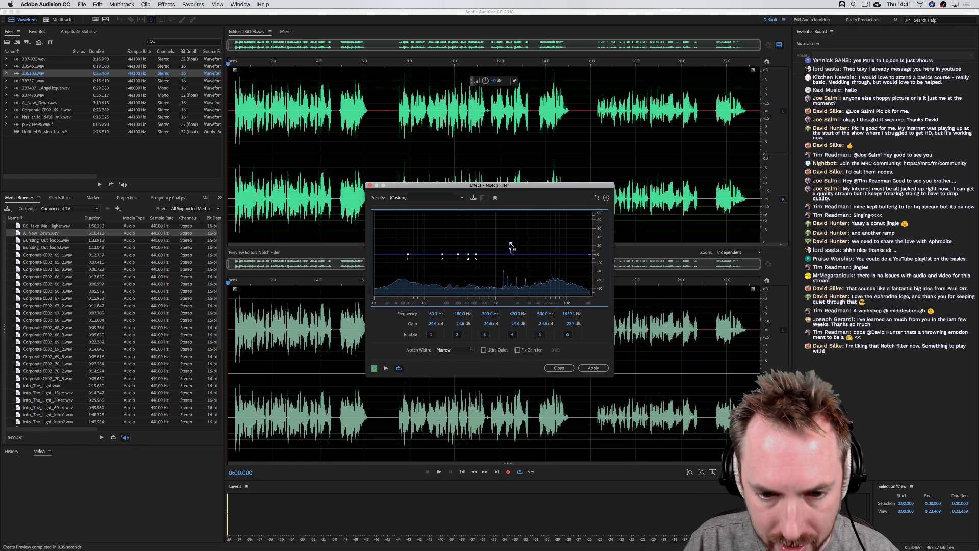
mouse_move(525, 246)
mouse_down()
mouse_move(505, 252)
mouse_move(571, 247)
mouse_move(507, 247)
mouse_up()
key(space)
key(space)
key(space)
mouse_move(506, 245)
mouse_down()
mouse_move(406, 245)
mouse_move(574, 240)
mouse_move(482, 242)
mouse_move(506, 248)
mouse_up()
key(space)
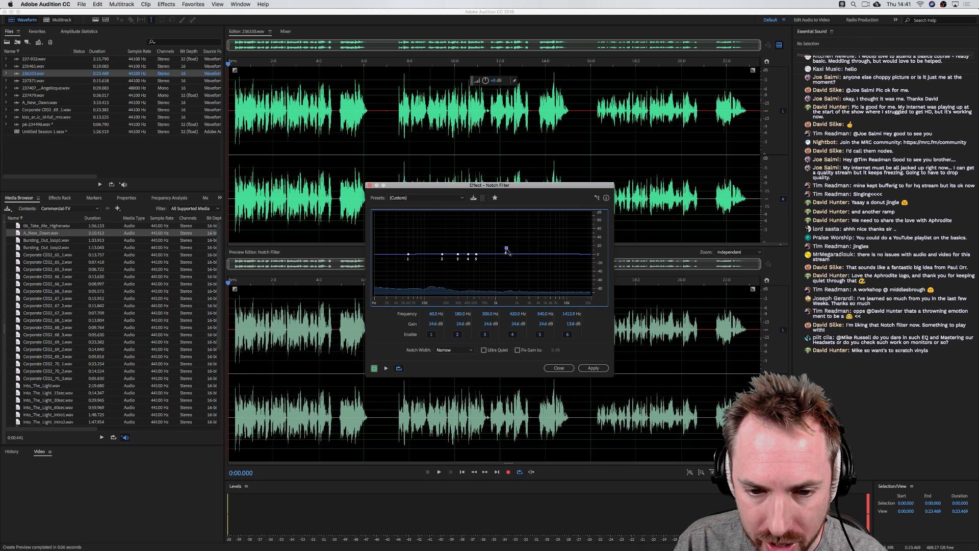
Raise notch 6 to about 53 dB at 1974 Hz and try the Very Narrow and Super Narrow notch widths
drag(507, 250, 510, 237)
click(453, 350)
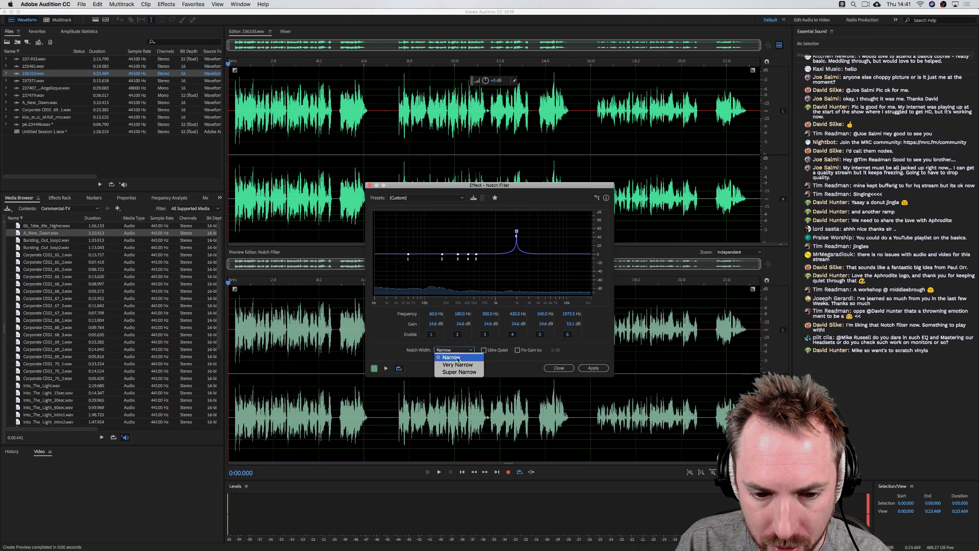
click(465, 358)
click(453, 349)
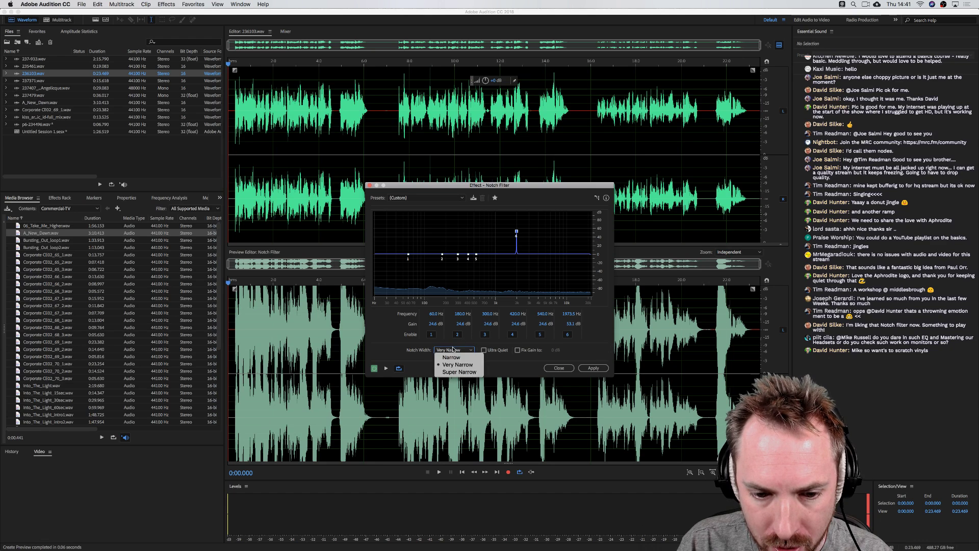
click(455, 372)
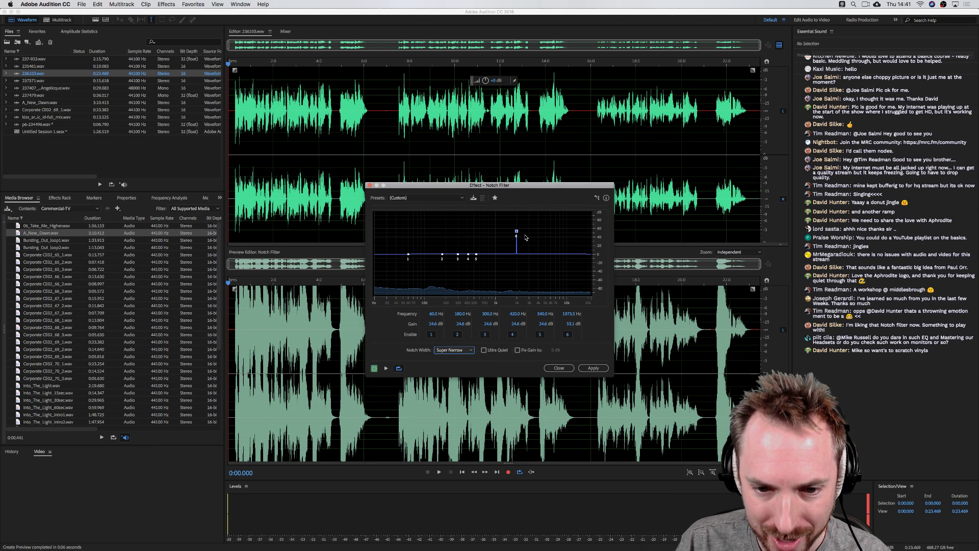
Lower notch 6 to about 37 dB at 1701 Hz, preview the super narrow notch, and close the Notch Filter without applying it
mouse_move(517, 232)
mouse_down()
mouse_move(487, 256)
mouse_move(516, 238)
mouse_move(574, 242)
mouse_move(459, 240)
mouse_move(522, 246)
mouse_move(514, 240)
mouse_move(525, 237)
mouse_move(513, 239)
mouse_up()
key(space)
key(space)
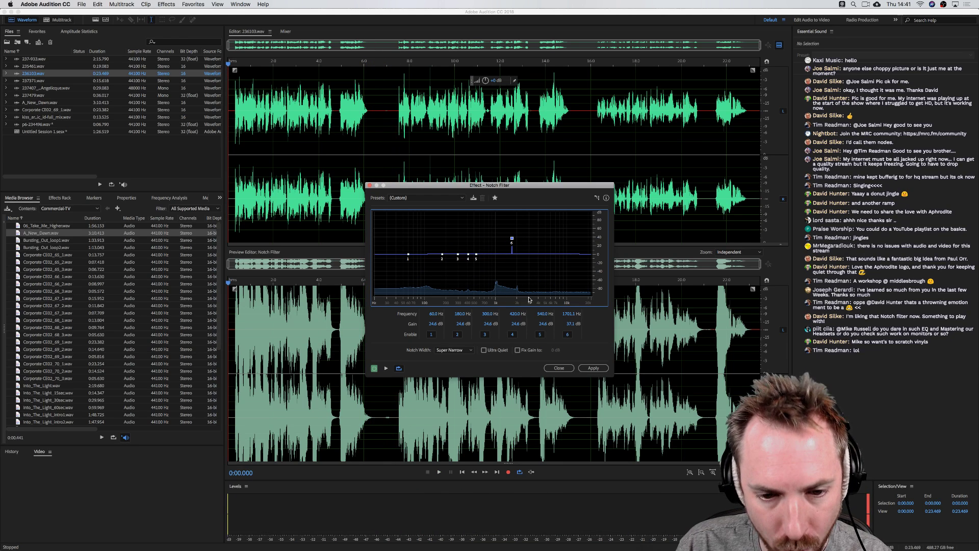
click(559, 368)
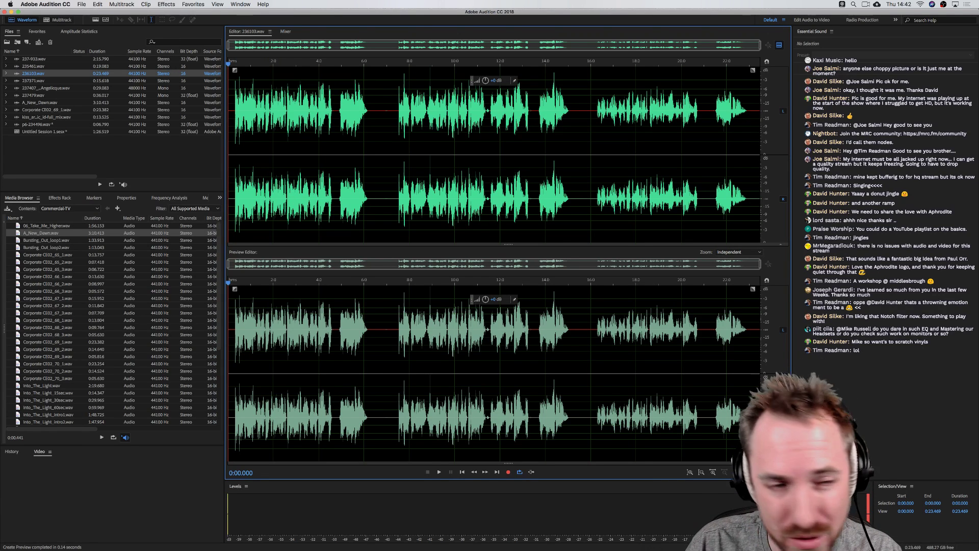
Open the Parametric Equalizer on the voice recording and load its (Default) preset
click(173, 5)
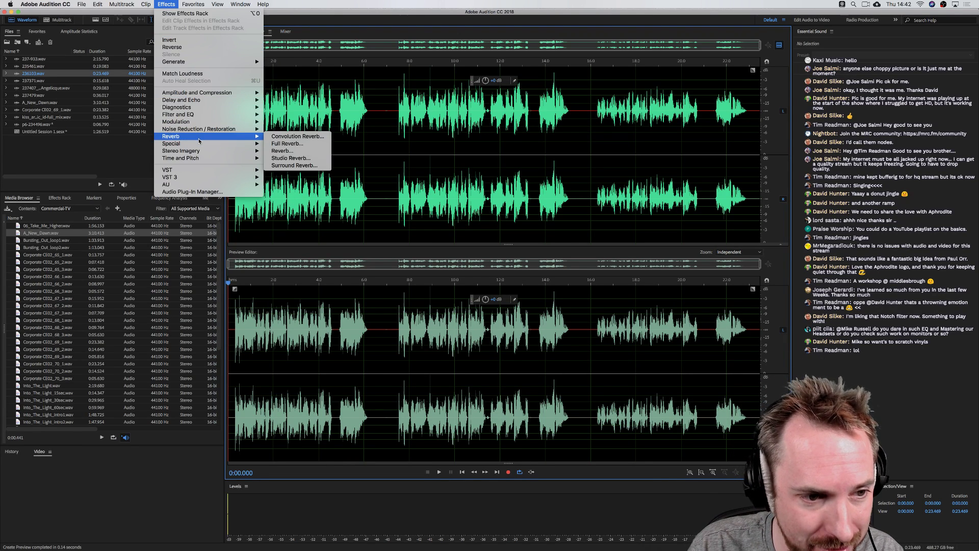
mouse_move(215, 117)
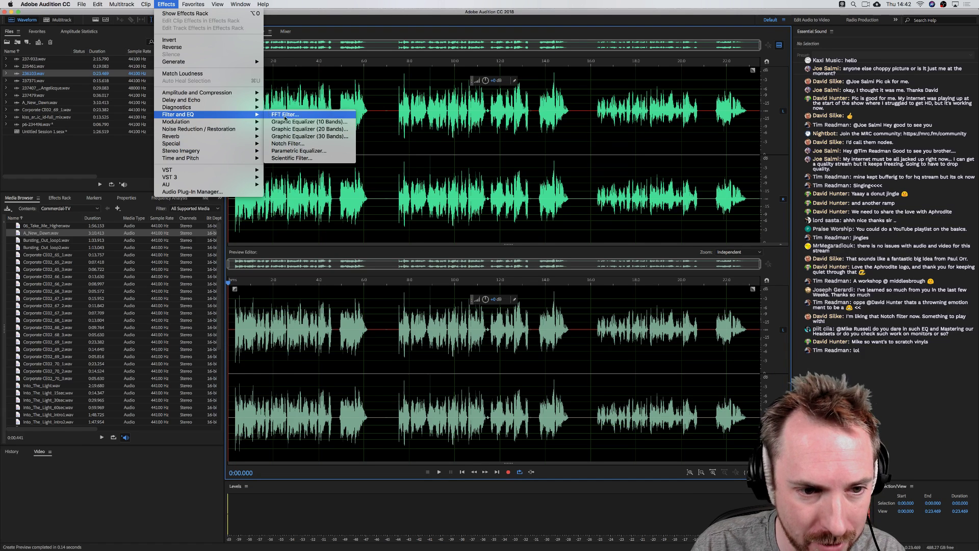
click(305, 153)
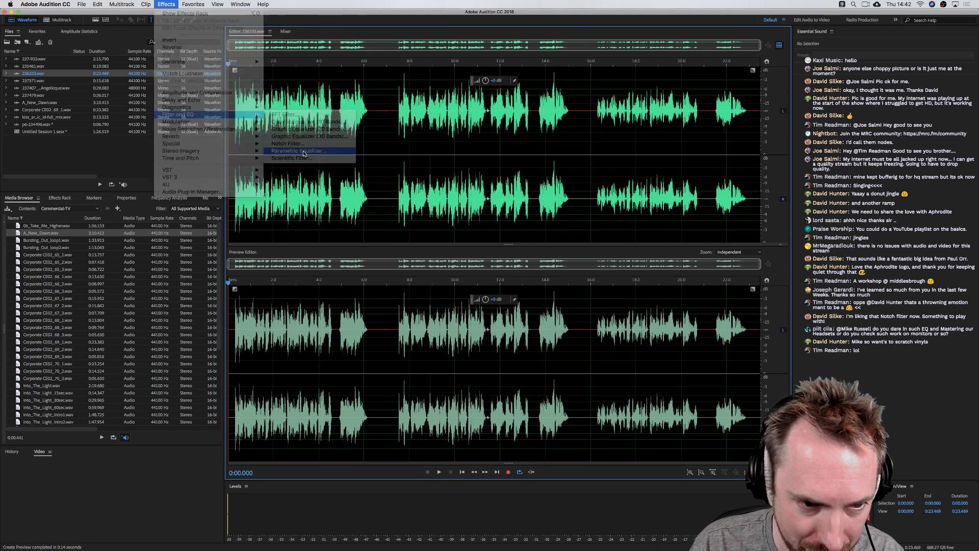
click(425, 193)
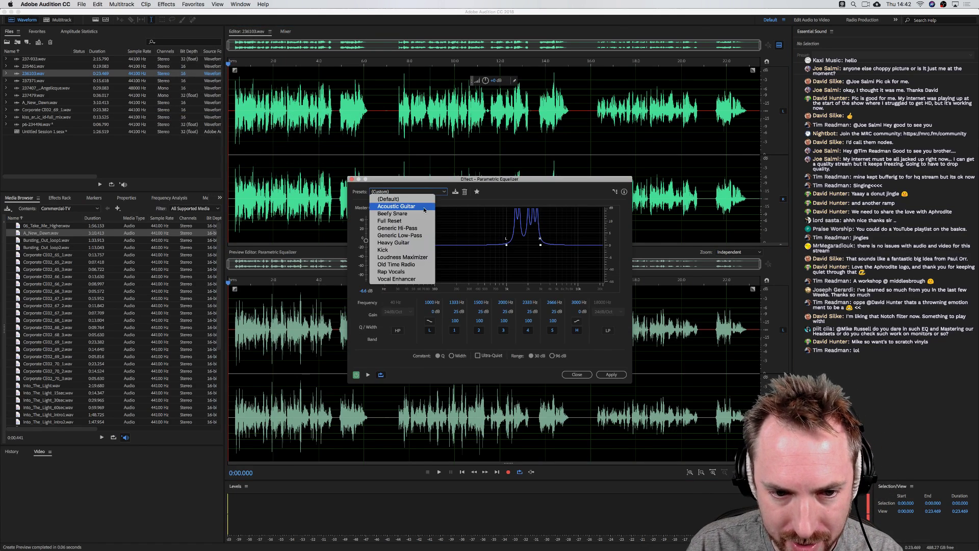
click(408, 202)
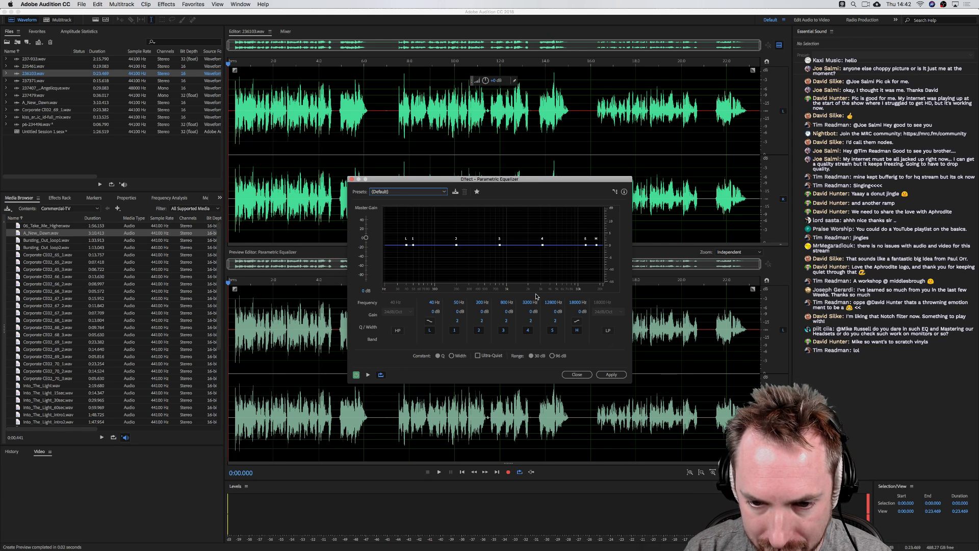
Raise band 4 to about 5.7 dB at 6142 Hz while previewing the voice from near the start of the file
mouse_move(544, 244)
mouse_down()
mouse_move(541, 230)
mouse_move(438, 229)
mouse_move(562, 227)
mouse_move(444, 229)
mouse_move(543, 235)
mouse_move(511, 230)
mouse_move(549, 238)
mouse_move(543, 247)
mouse_up()
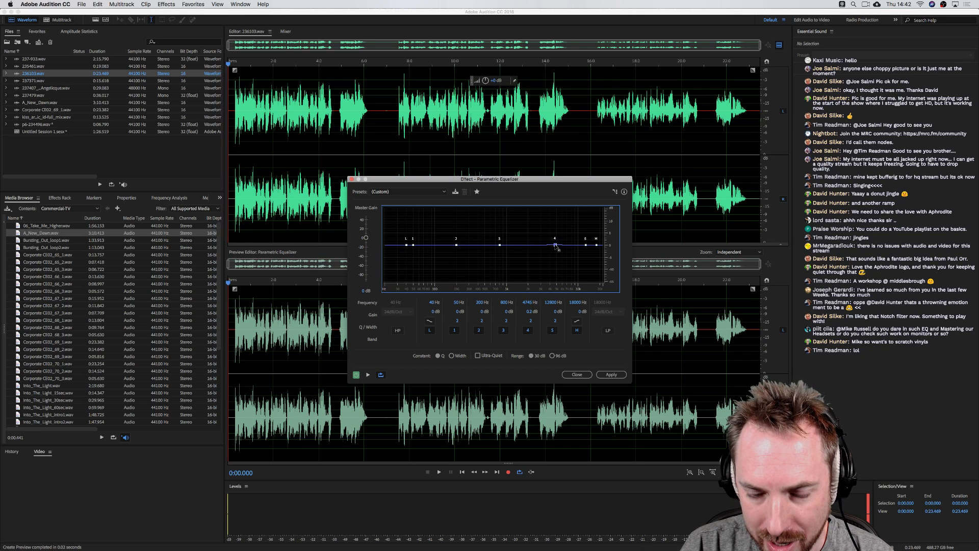
mouse_move(556, 235)
mouse_down()
mouse_move(447, 233)
mouse_move(575, 241)
mouse_move(448, 236)
mouse_move(564, 234)
mouse_move(454, 234)
mouse_move(546, 237)
mouse_move(514, 240)
mouse_move(574, 255)
mouse_move(435, 263)
mouse_move(572, 255)
mouse_move(525, 243)
mouse_move(560, 242)
mouse_move(503, 238)
mouse_move(570, 240)
mouse_up()
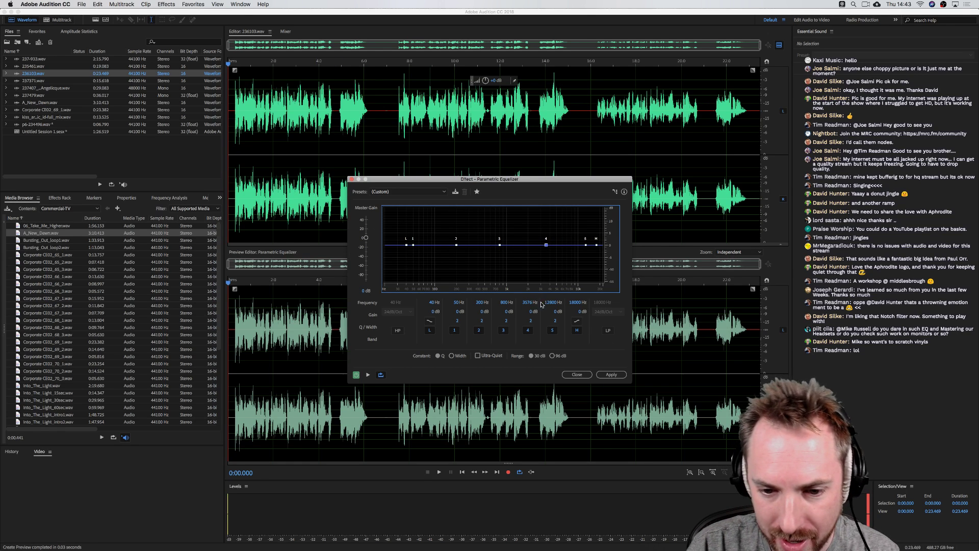
click(232, 184)
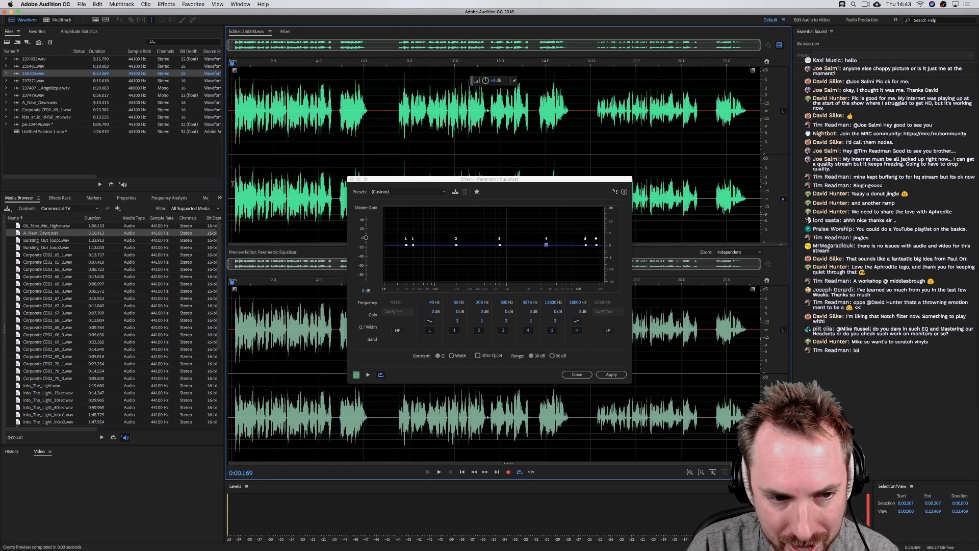
mouse_move(547, 245)
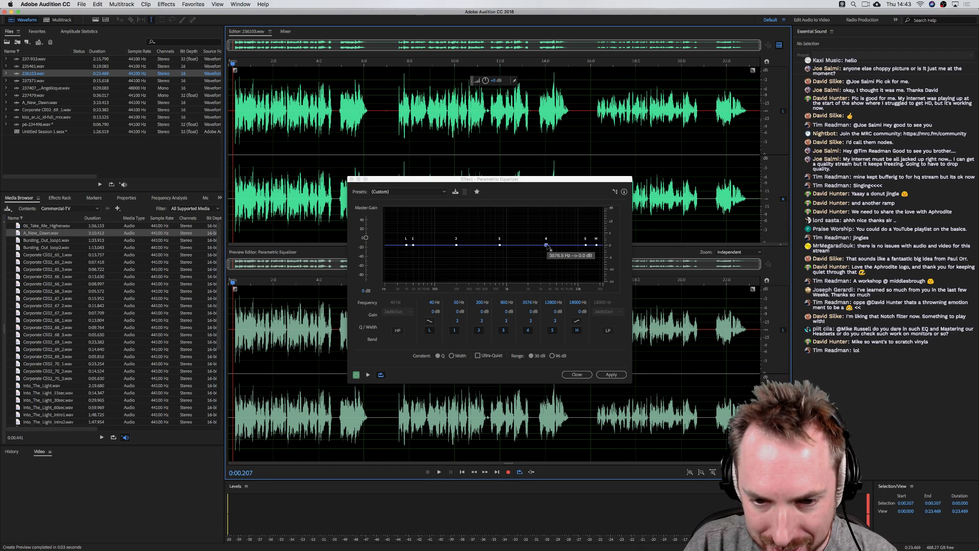
key(space)
drag(546, 245, 563, 232)
key(space)
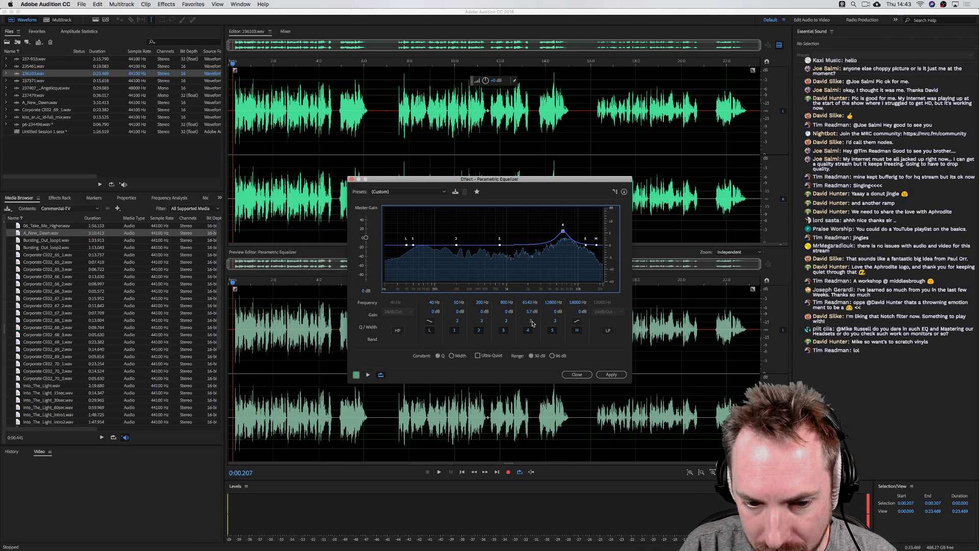
Narrow band 4 to a Q of about 41.3 and sweep it at 15 dB up to about 12 kHz during the preview
drag(530, 324, 531, 321)
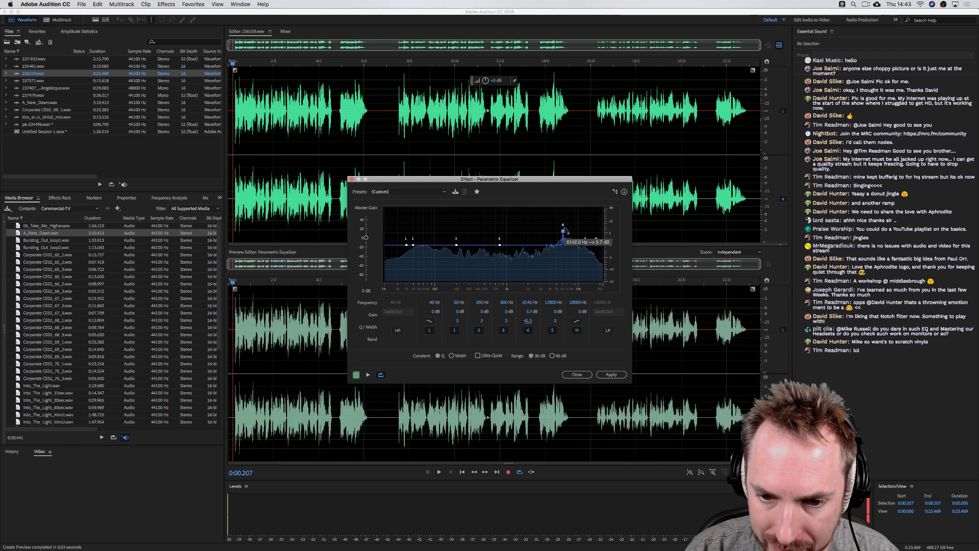
drag(563, 231, 545, 212)
key(space)
key(space)
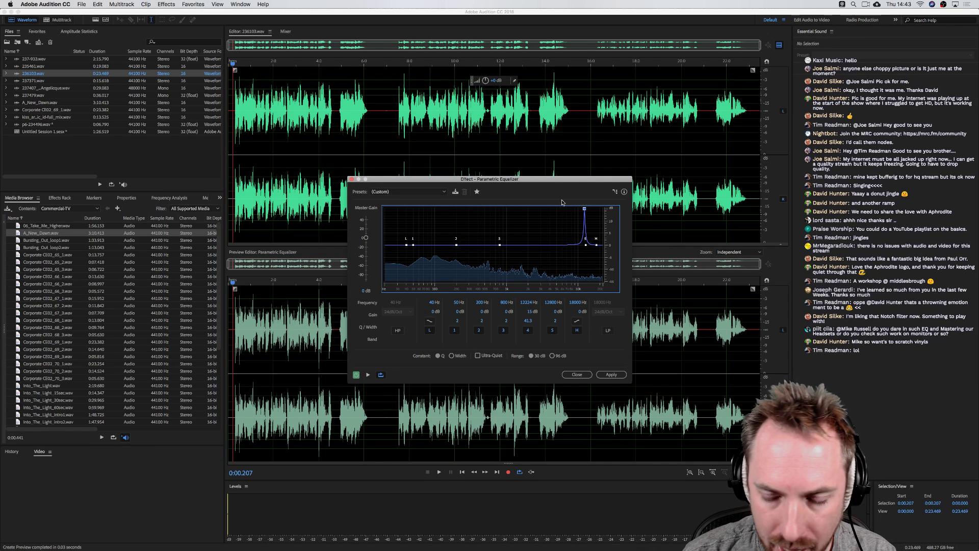
Turn band 4 into a narrow cut of about -5.4 dB near 8.66 kHz and preview the voice repeatedly with it
drag(587, 211, 573, 256)
key(space)
key(space)
key(space)
key(space)
key(space)
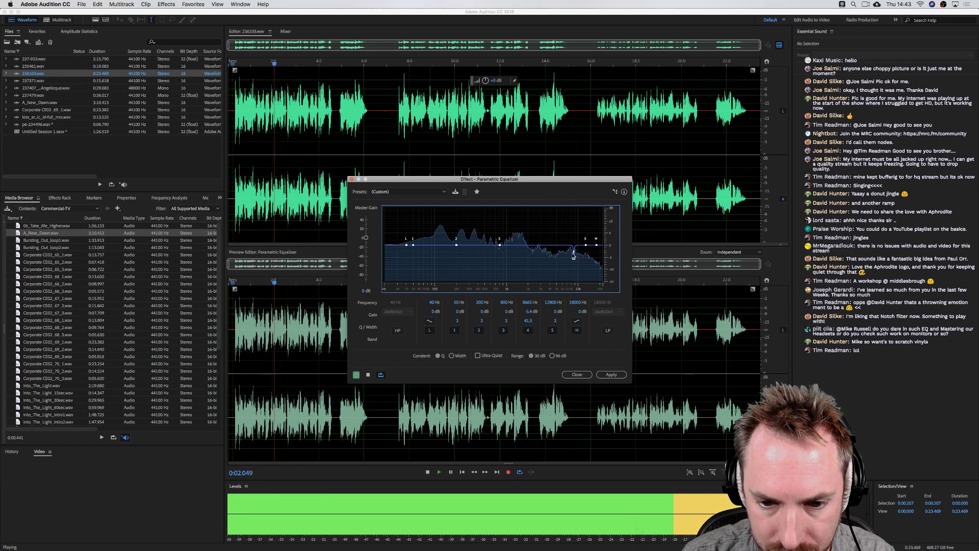
key(space)
key(space)
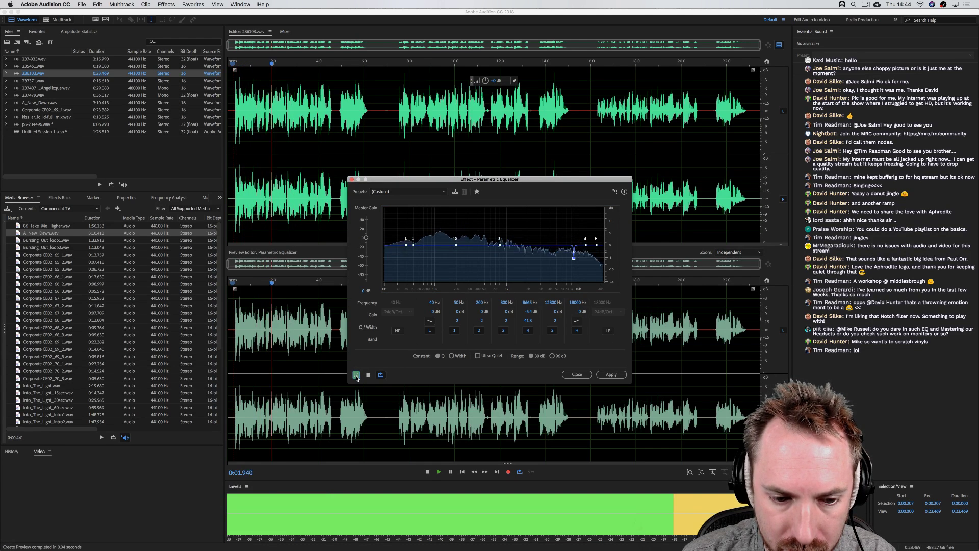
key(space)
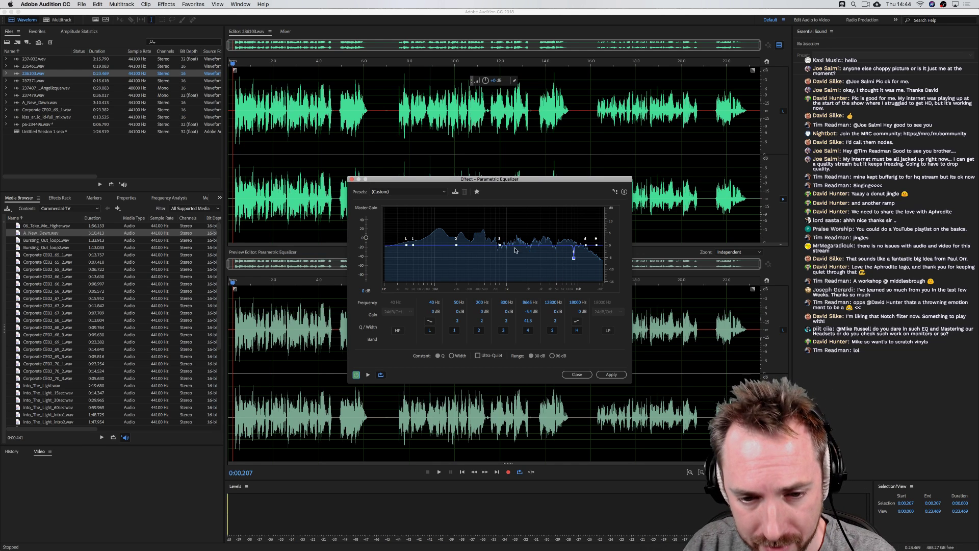
Boost band 3 by about 3.9 dB at 2414 Hz and preview the voice with it
drag(503, 247, 536, 235)
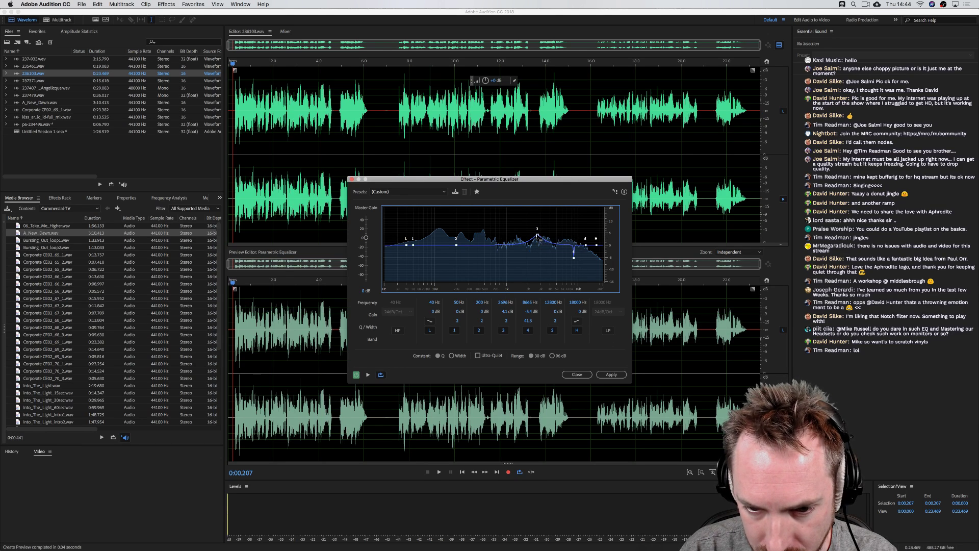
drag(536, 239, 536, 241)
key(space)
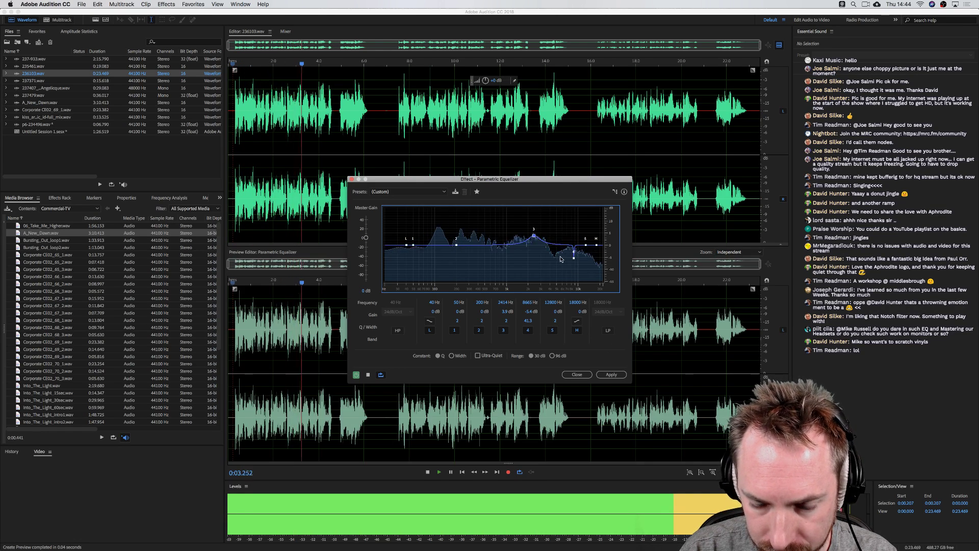
key(space)
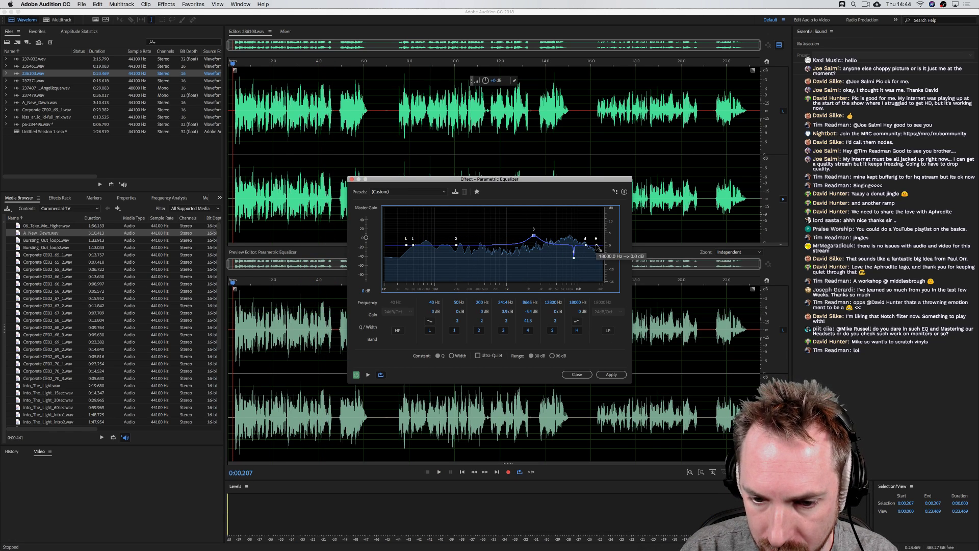
Boost the high shelf by about 4.7 dB at 10548 Hz with a switched slope, preview it, and cut the low shelf to -15 dB at 60 Hz
drag(596, 248, 588, 236)
click(577, 321)
key(space)
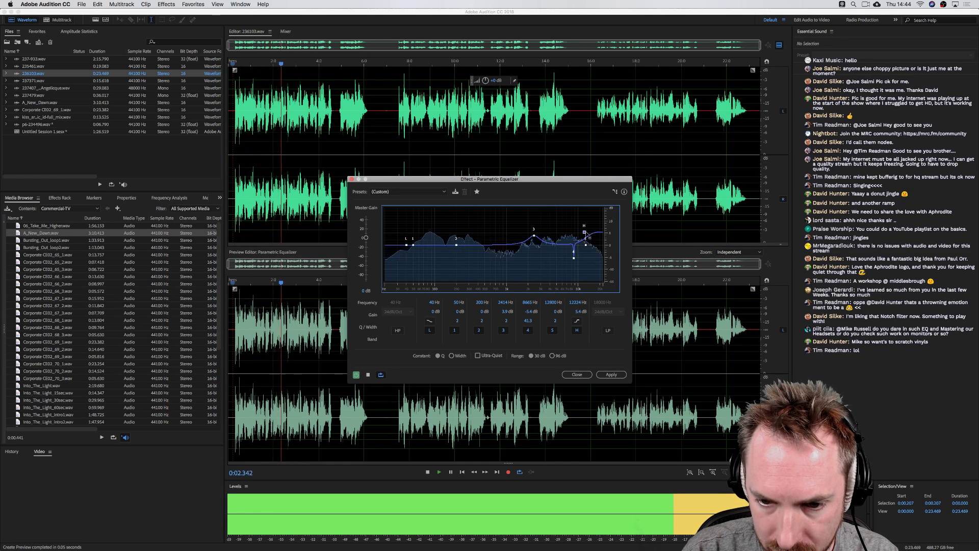
drag(585, 233, 580, 234)
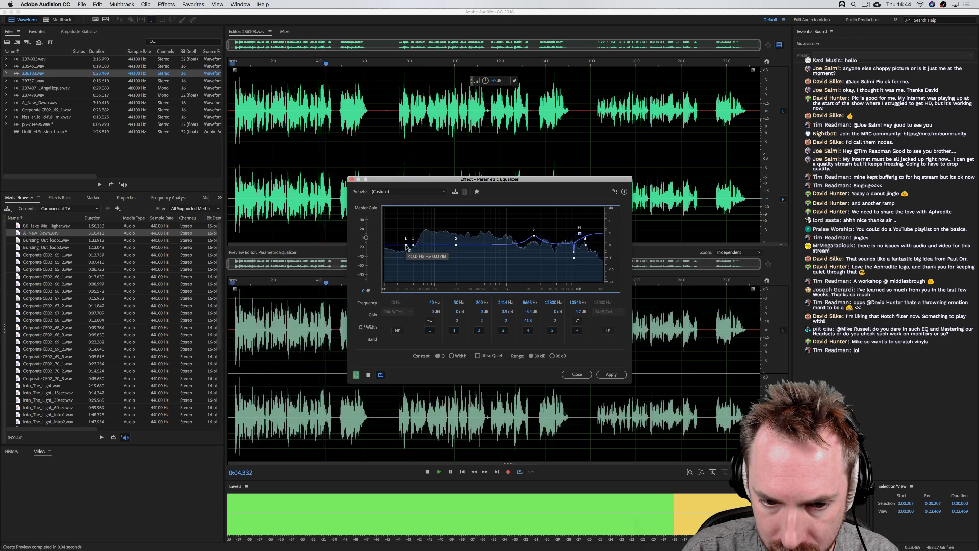
key(space)
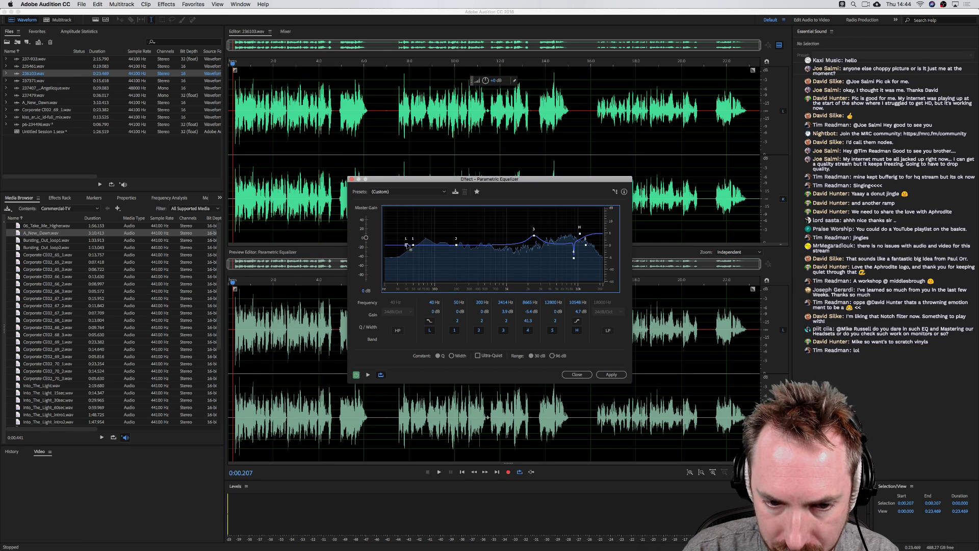
drag(407, 246, 419, 281)
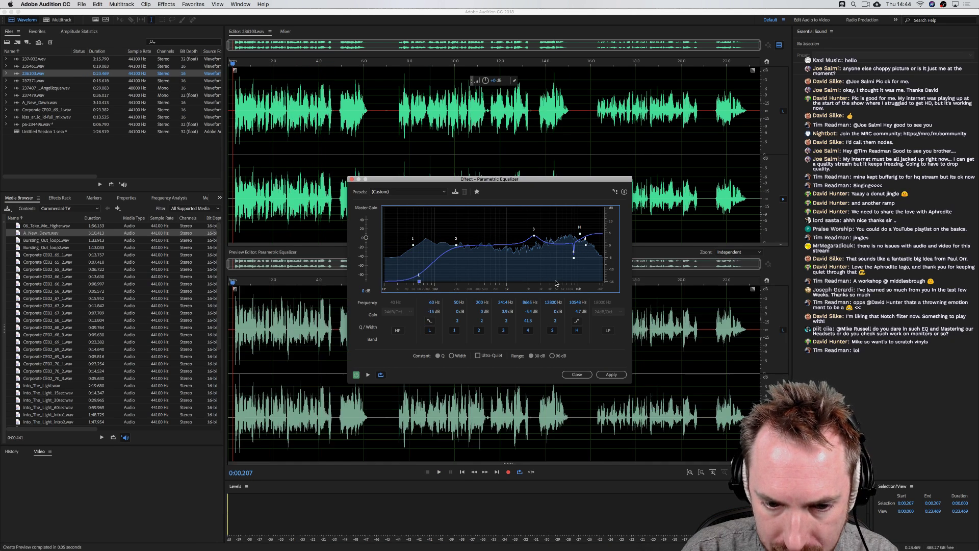
Preview the voice with the low-shelf cut and show the spectral frequency display below the waveforms
key(space)
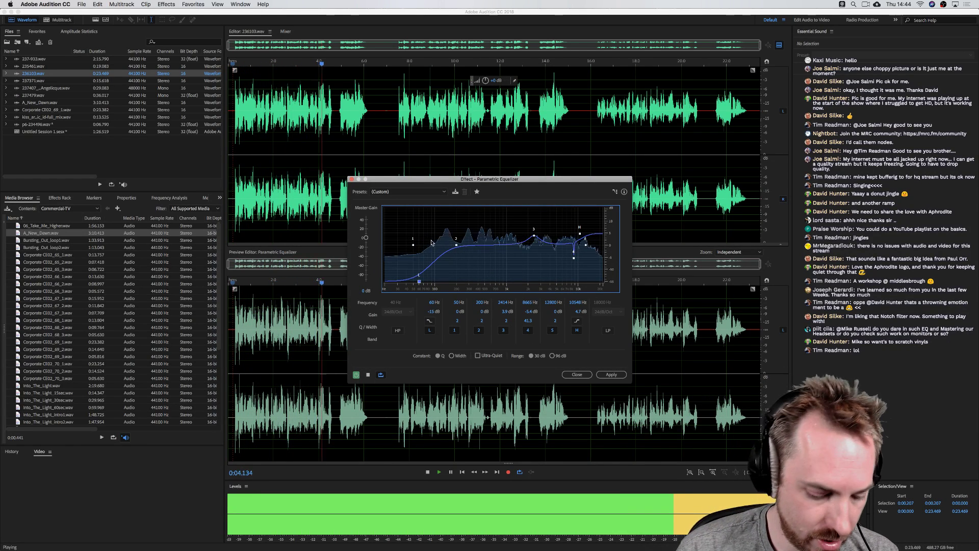
key(space)
click(94, 20)
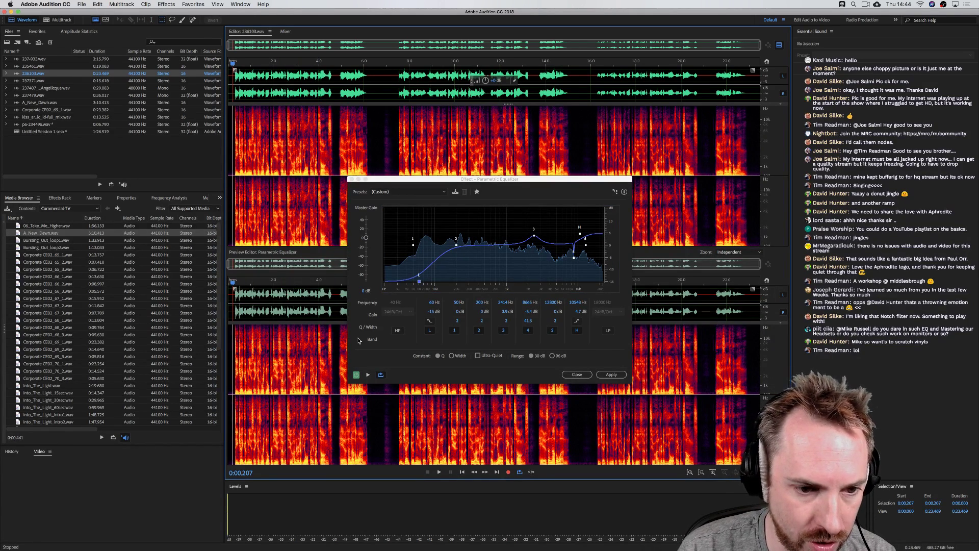
Shift the -15 dB low-shelf cut to 134 Hz, 267 Hz and back to about 108 Hz, and close the Parametric Equalizer without applying it
drag(420, 281, 438, 300)
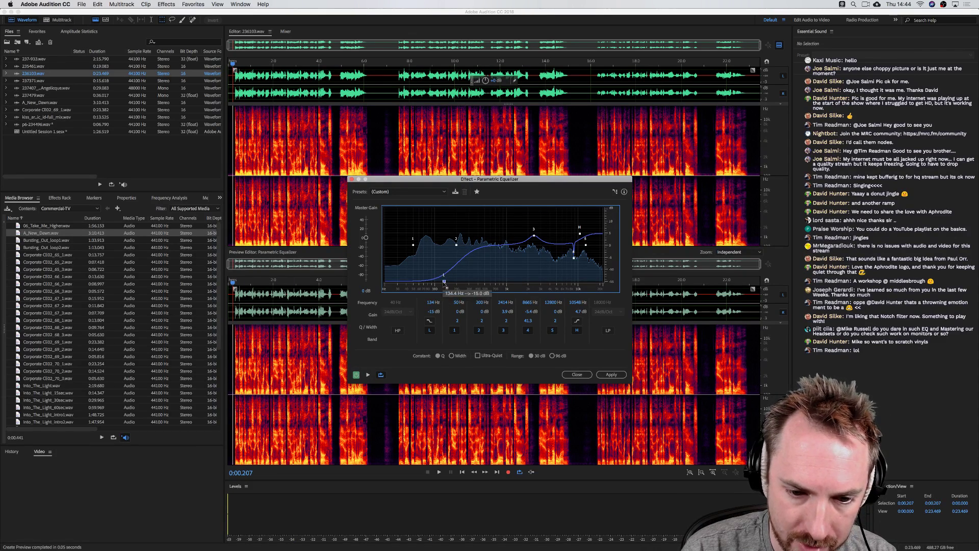
drag(444, 281, 465, 281)
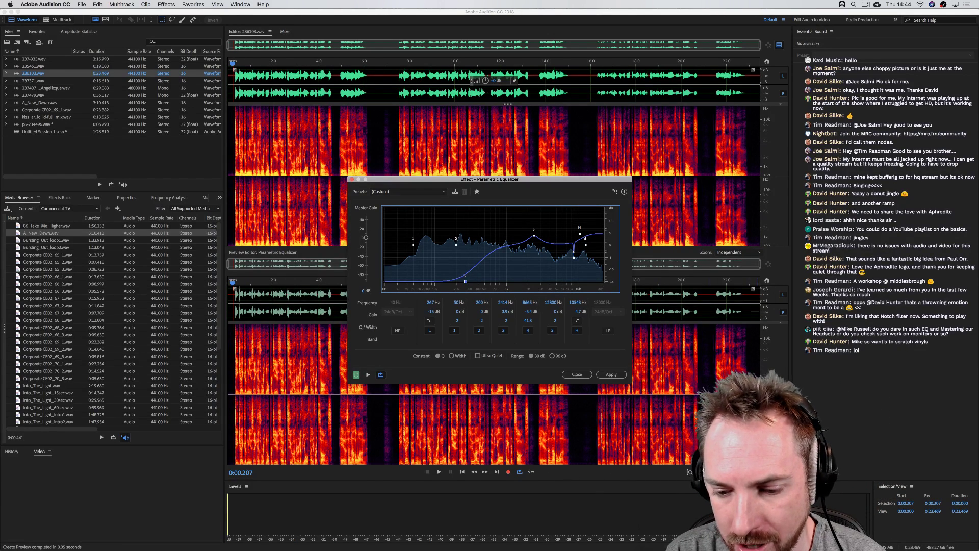
drag(755, 463, 205, 496)
drag(277, 525, 310, 519)
drag(465, 281, 439, 290)
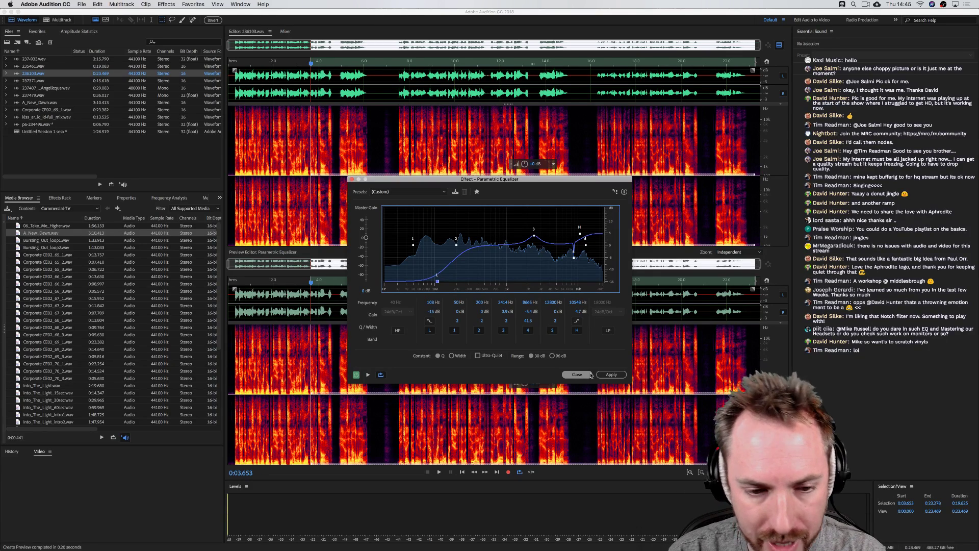
click(590, 375)
Examine the spectrogram of the voice closely, especially the pause between phrases from about 6.2 to 7.7 seconds
click(308, 205)
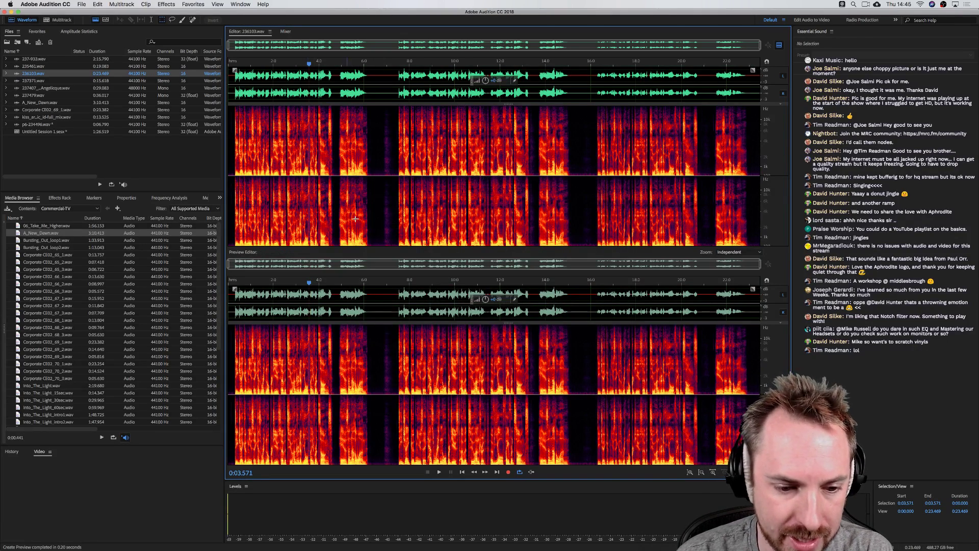
scroll(382, 64, up, 3)
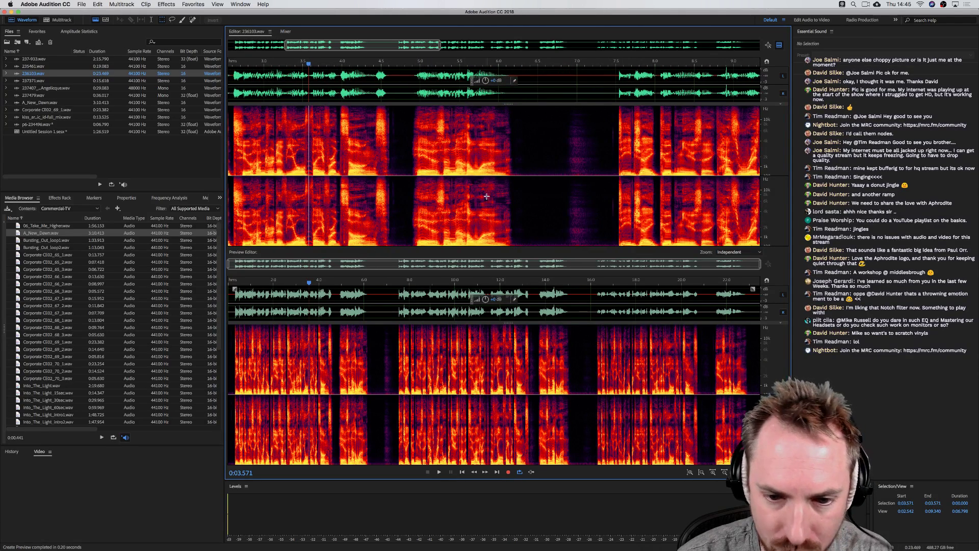
scroll(486, 196, left, 1)
drag(539, 237, 658, 265)
click(609, 240)
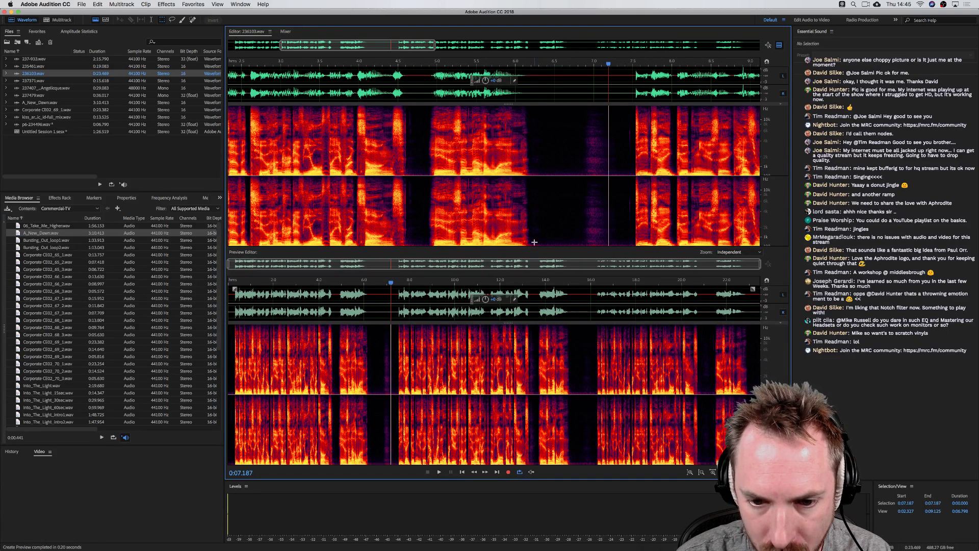
drag(535, 242, 645, 246)
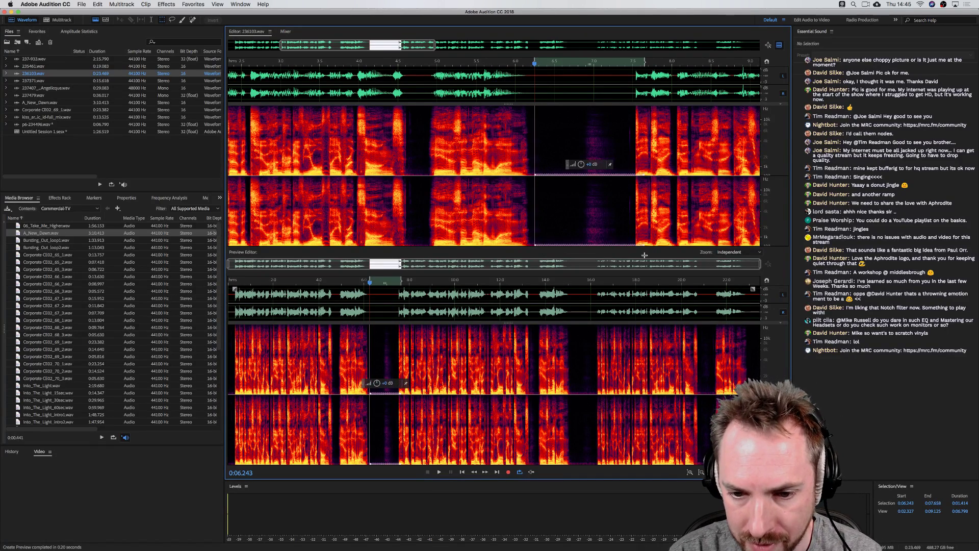
click(603, 241)
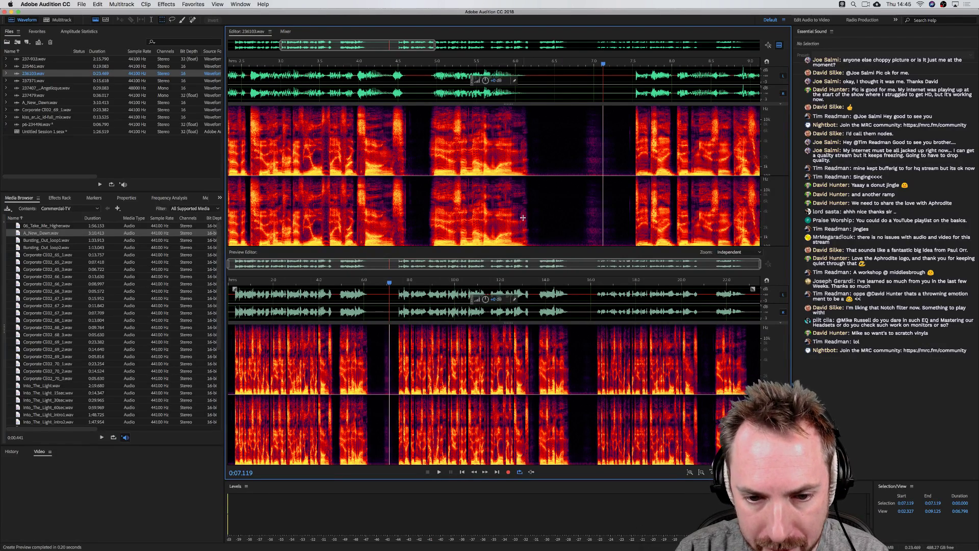
scroll(523, 218, left, 5)
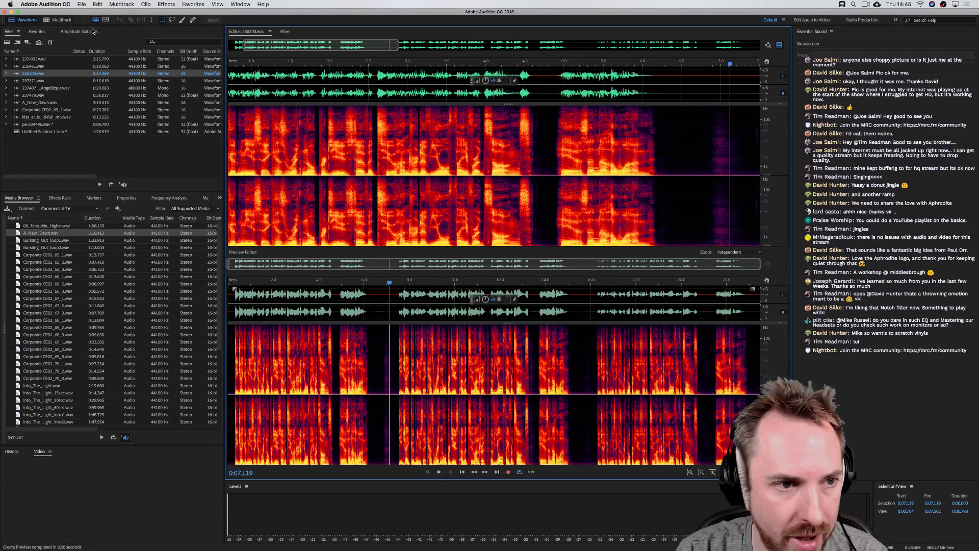
Open the Scientific Filter effect, set the preview editor's zoom to Mirrored, and move the effect window clear of the spectrograms
click(161, 5)
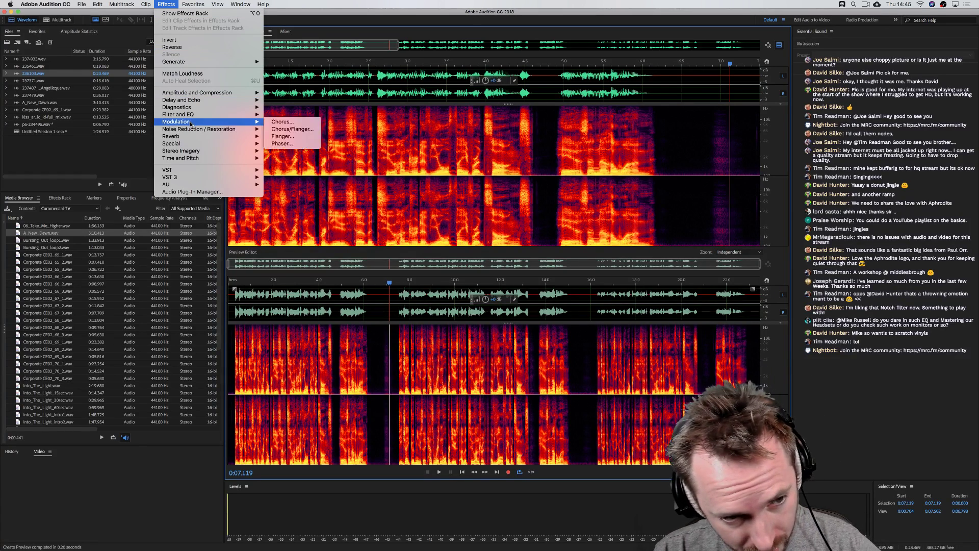
mouse_move(196, 119)
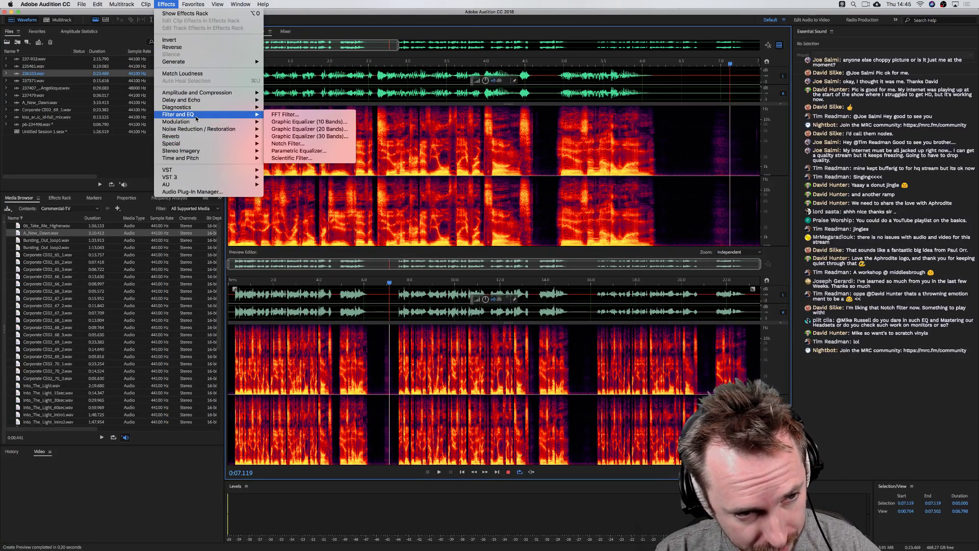
click(292, 159)
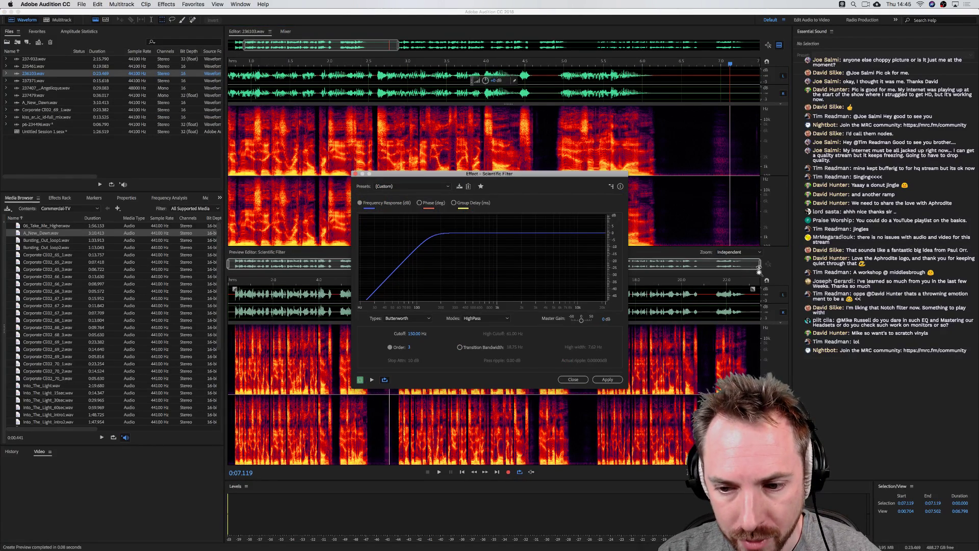
click(739, 252)
click(730, 267)
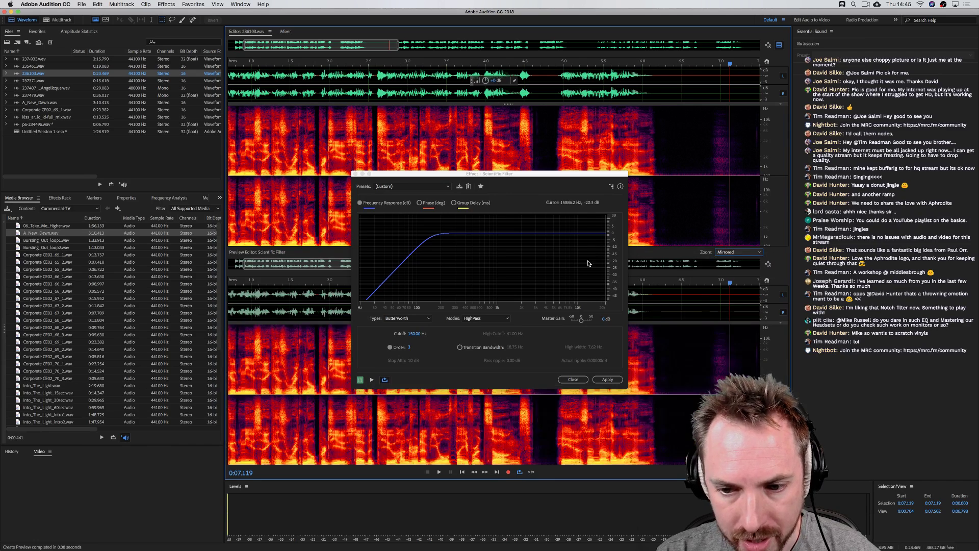
drag(470, 175, 599, 145)
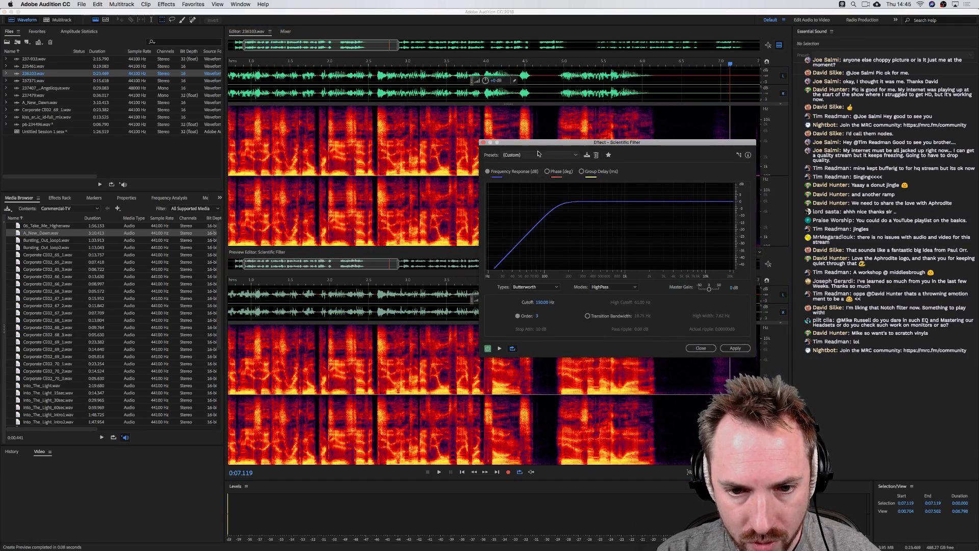
click(546, 155)
click(555, 245)
Sweep the Butterworth high-pass cutoff from 0 Hz through about 206, 360 and 796 Hz up to about 893 Hz
drag(541, 305, 541, 280)
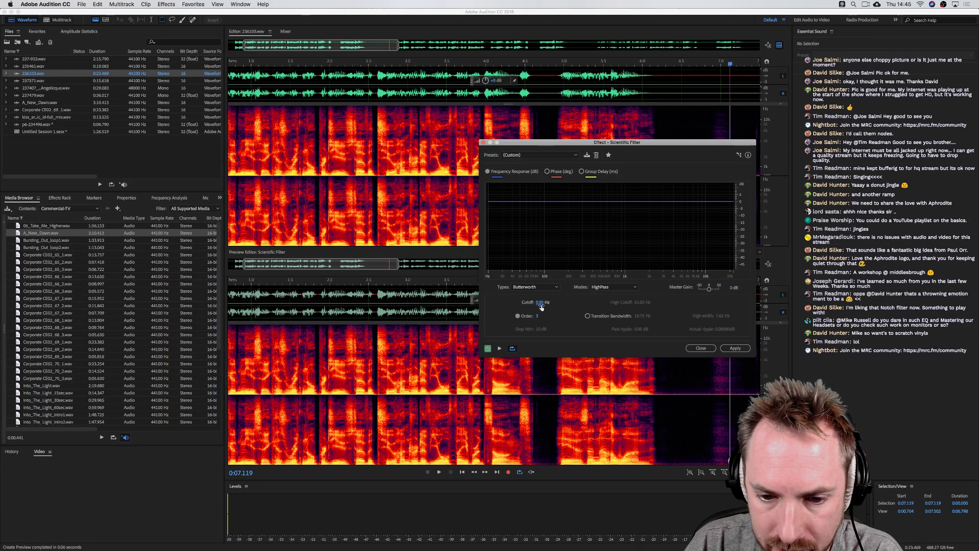
drag(540, 302, 545, 271)
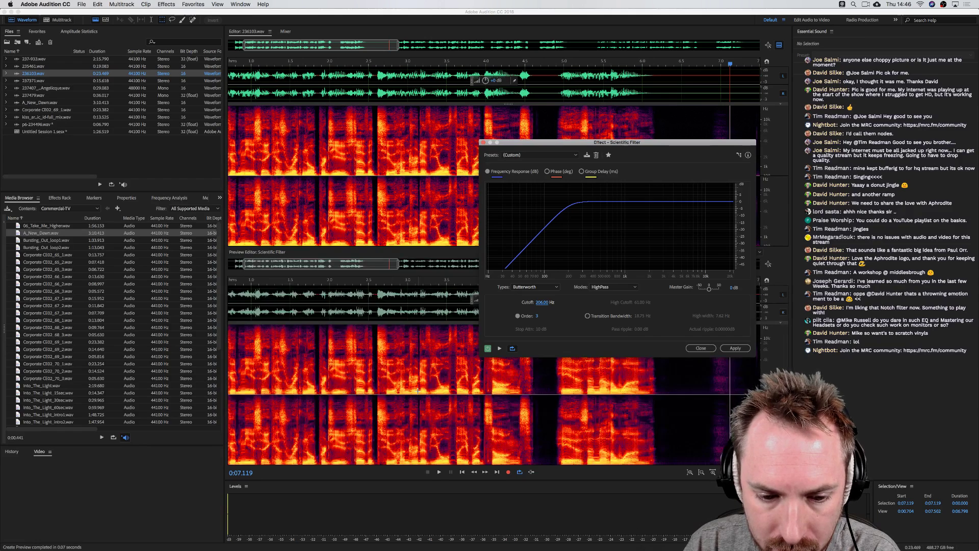
drag(541, 303, 548, 248)
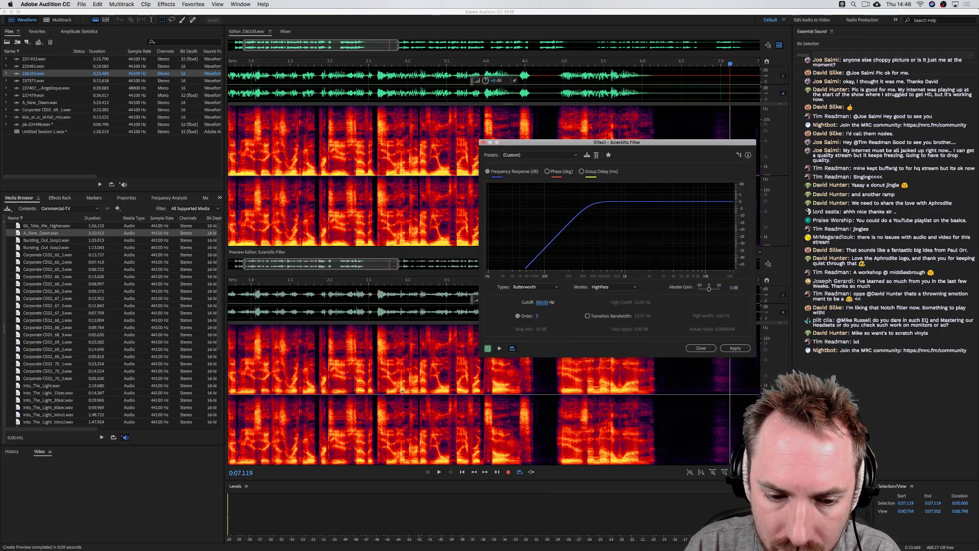
drag(544, 302, 545, 255)
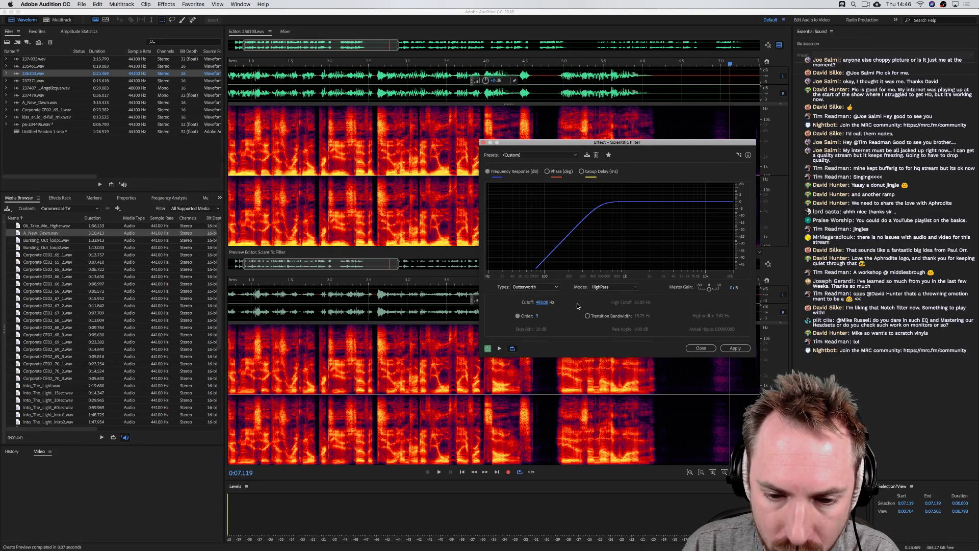
drag(542, 302, 546, 229)
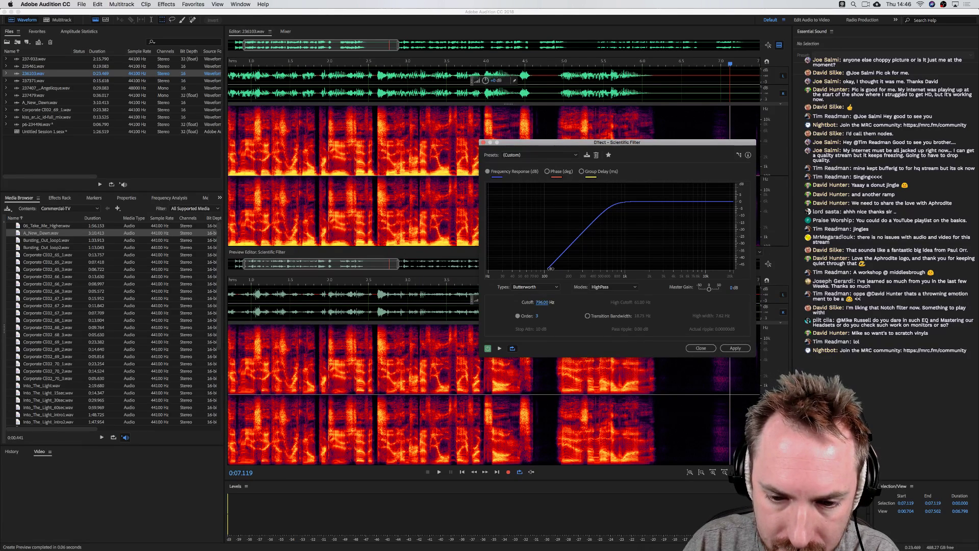
drag(551, 268, 560, 270)
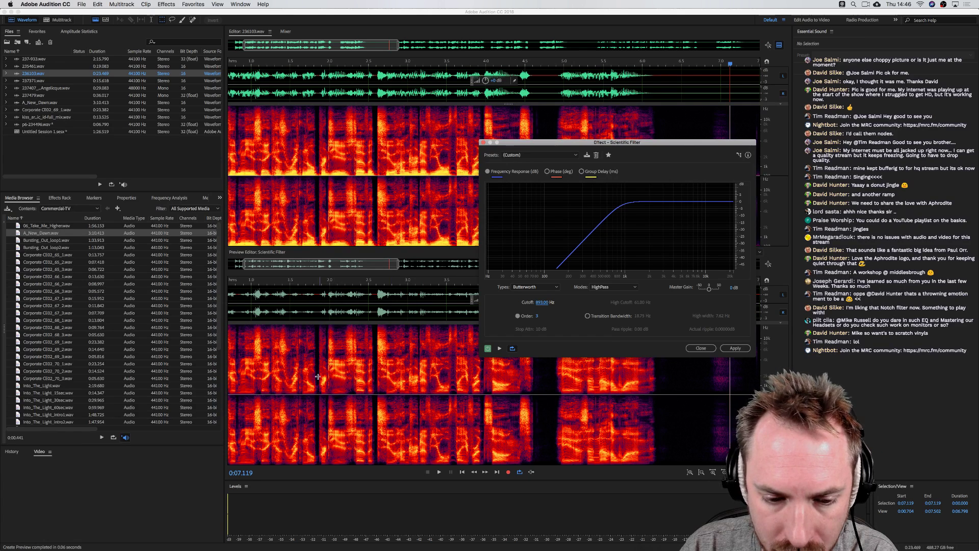
Try exact high-pass cutoff values of 200 Hz and 1000 Hz
click(548, 304)
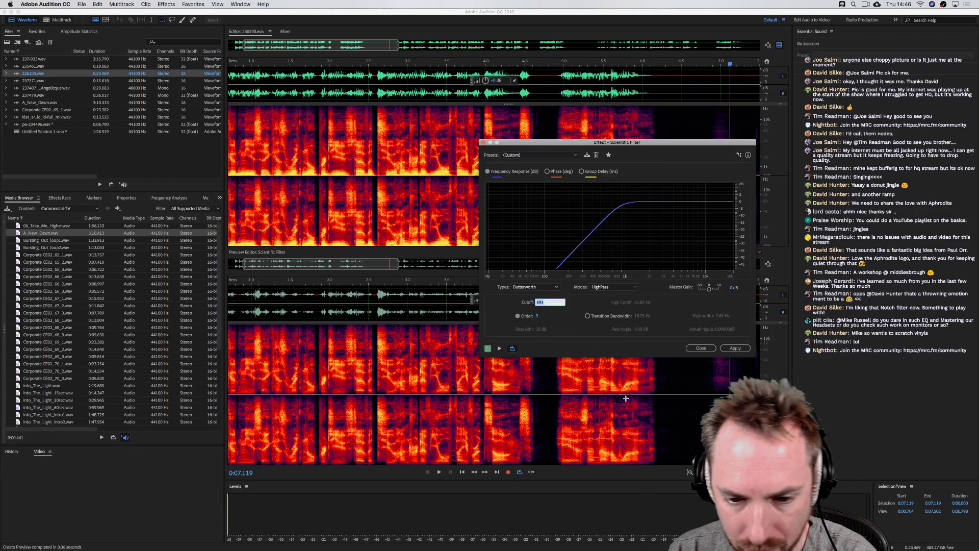
text(200)
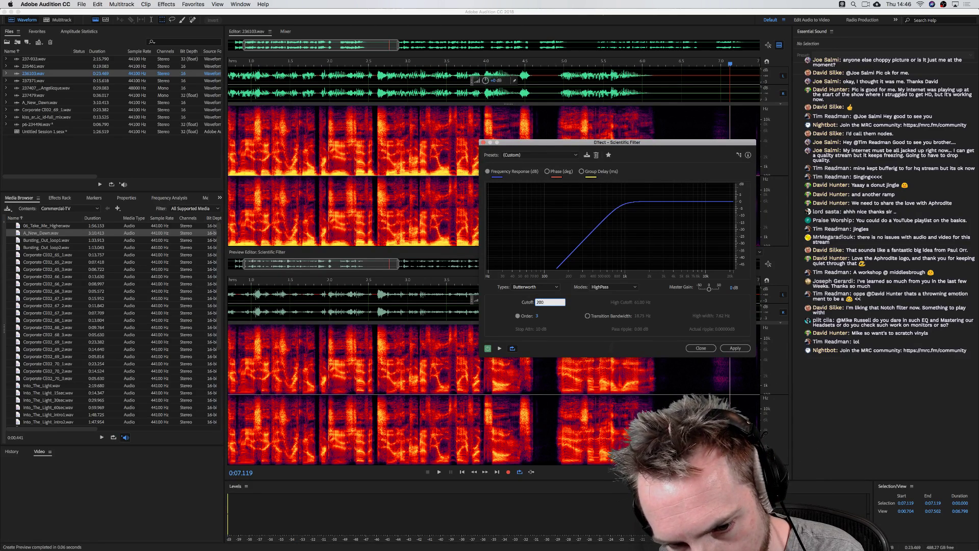
key(Return)
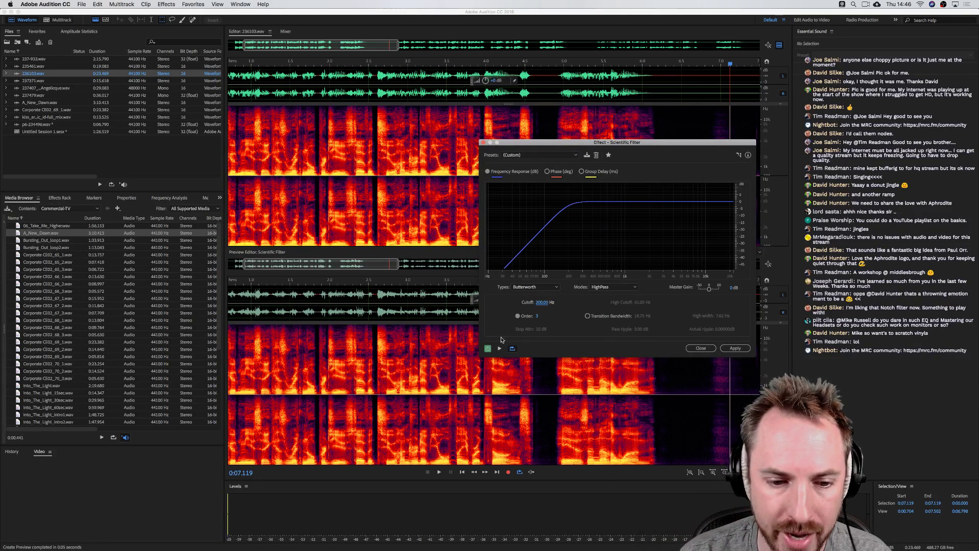
click(542, 302)
text(1)
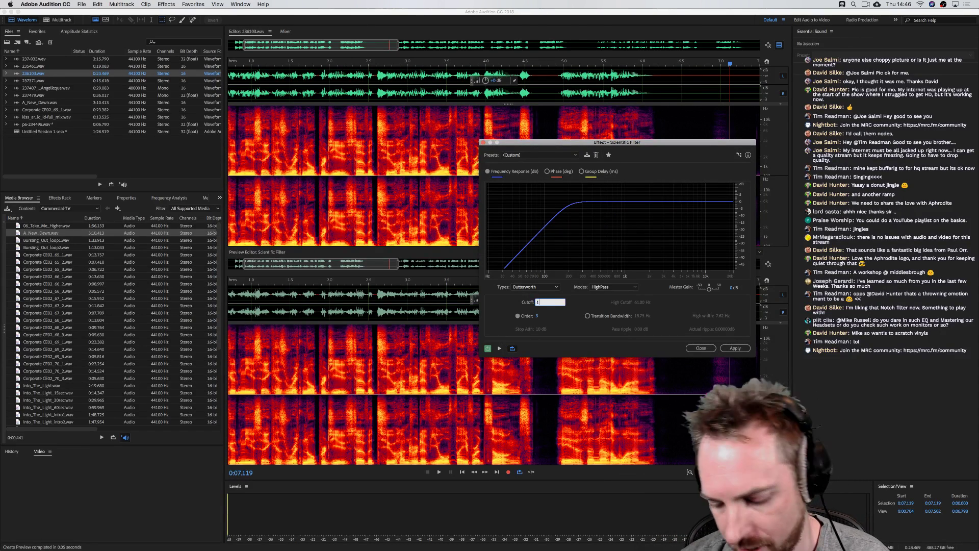
text(000)
key(Return)
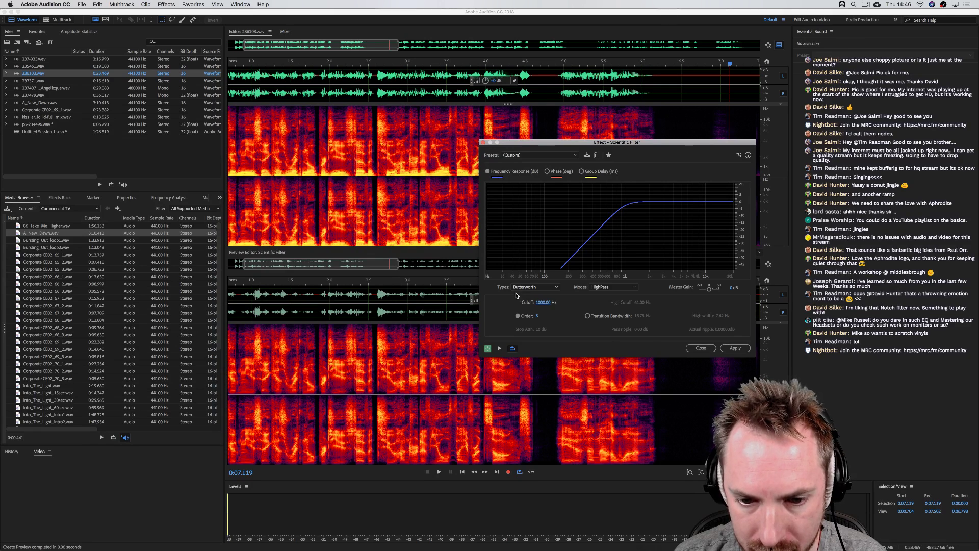
Try the Bessel, Chebychev and Elliptical filter types on the high-pass curve and return to Butterworth
click(530, 287)
click(527, 295)
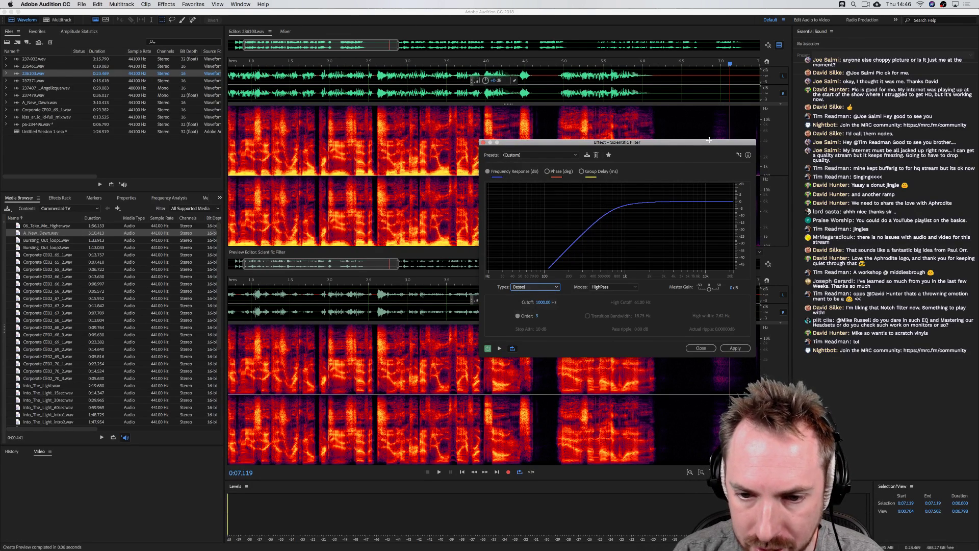
click(541, 287)
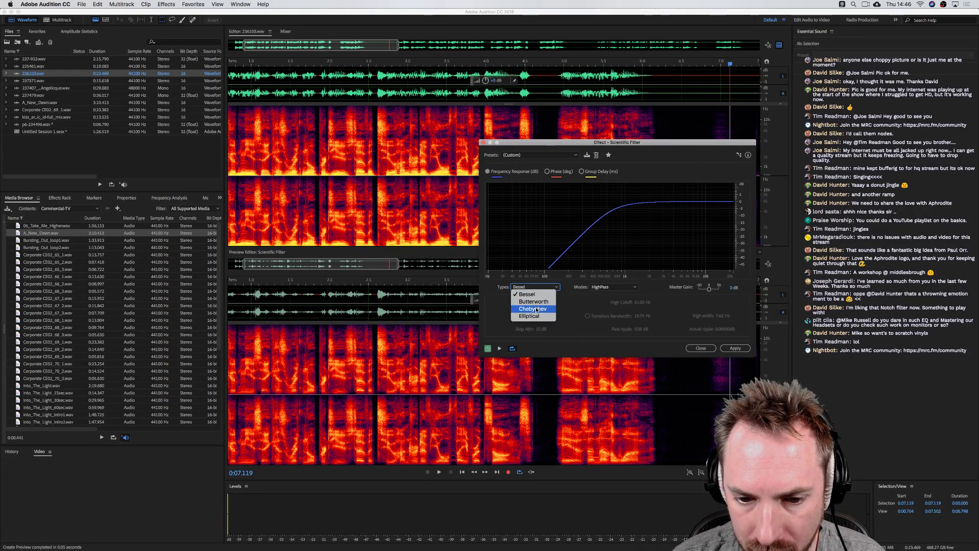
click(548, 309)
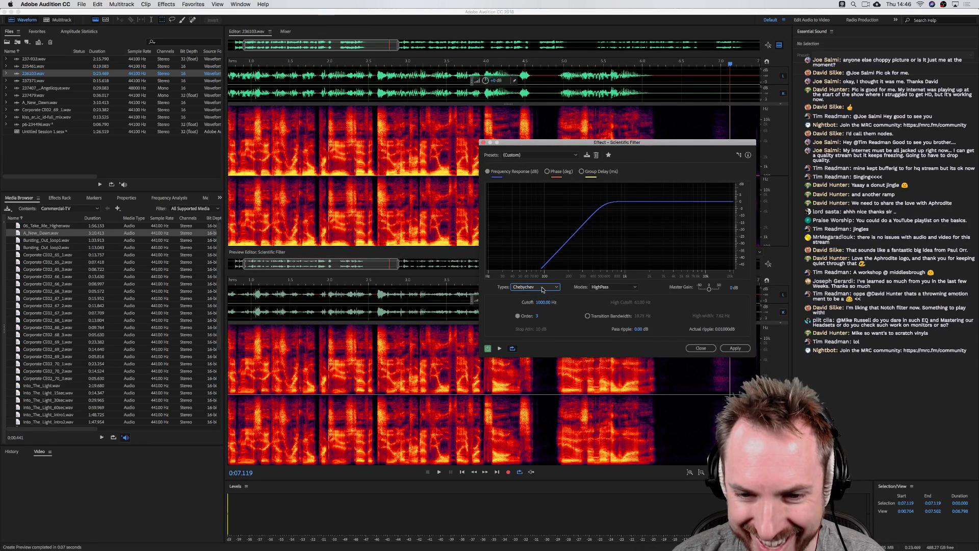
click(543, 290)
click(533, 321)
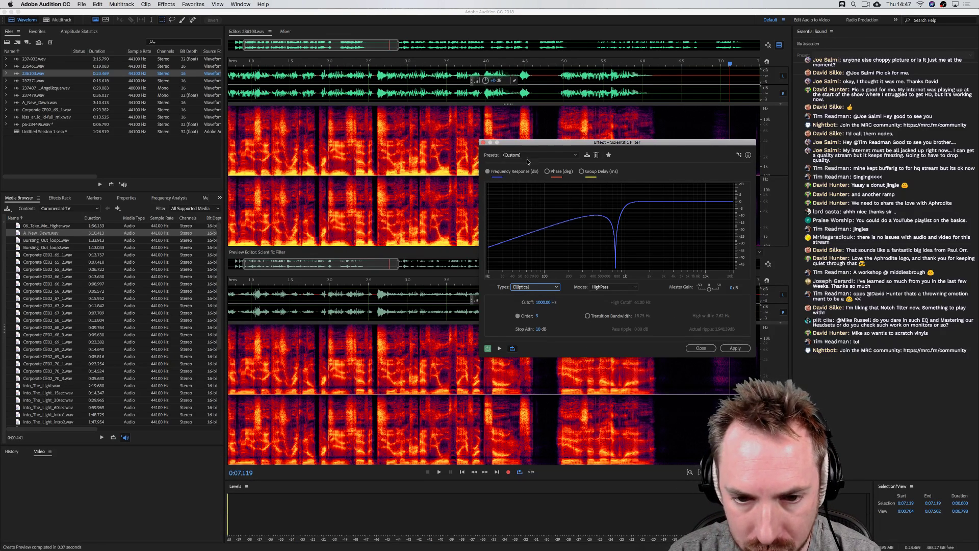
click(536, 286)
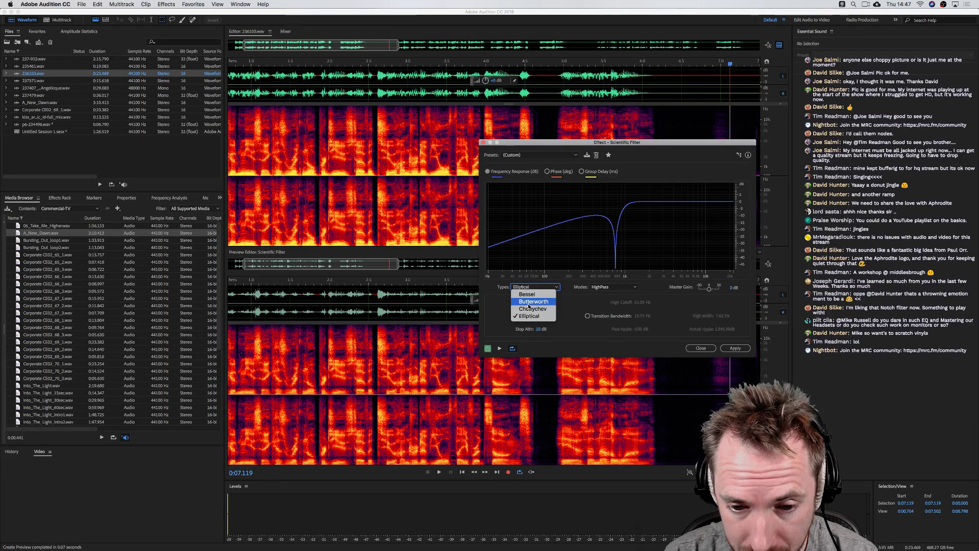
click(544, 307)
Set the Butterworth high-pass cutoff to 350 Hz
click(543, 303)
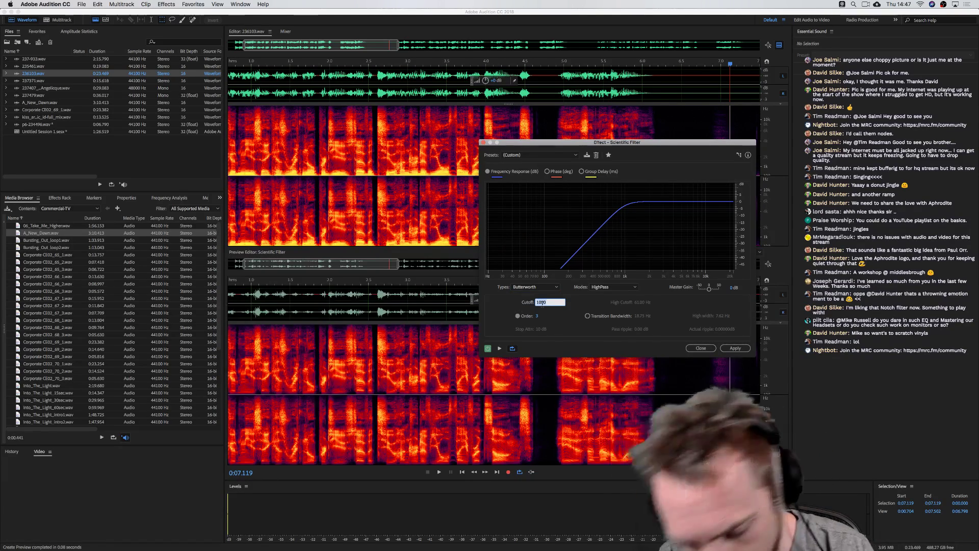
text(250)
key(BackSpace)
key(BackSpace)
key(BackSpace)
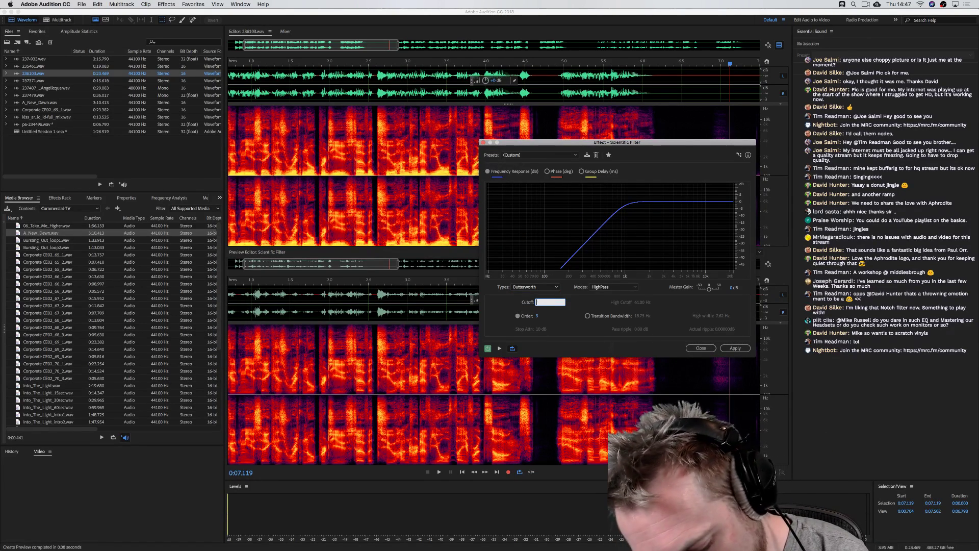
text(350)
key(Return)
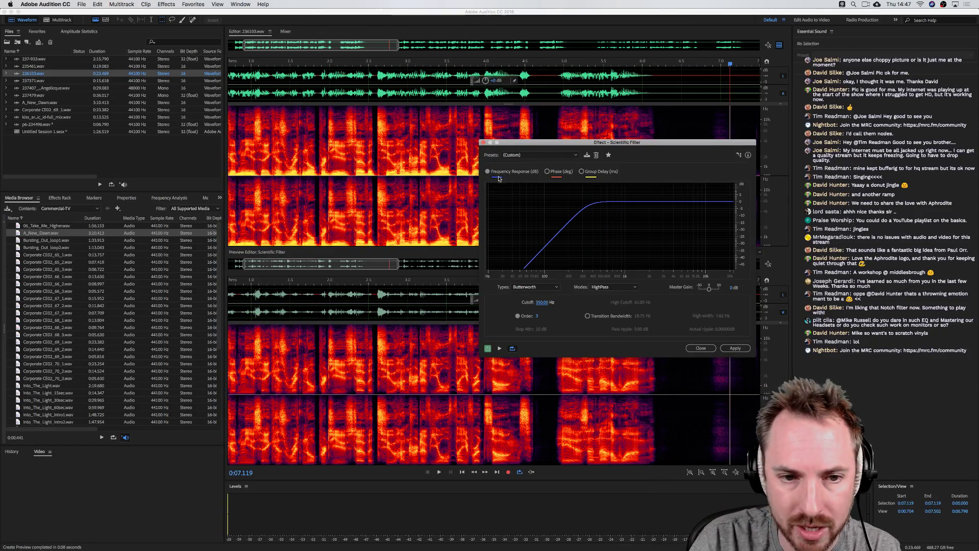
Preview the voice with the high-pass Scientific Filter switched on and bypassed, and close the effect without applying it
click(500, 348)
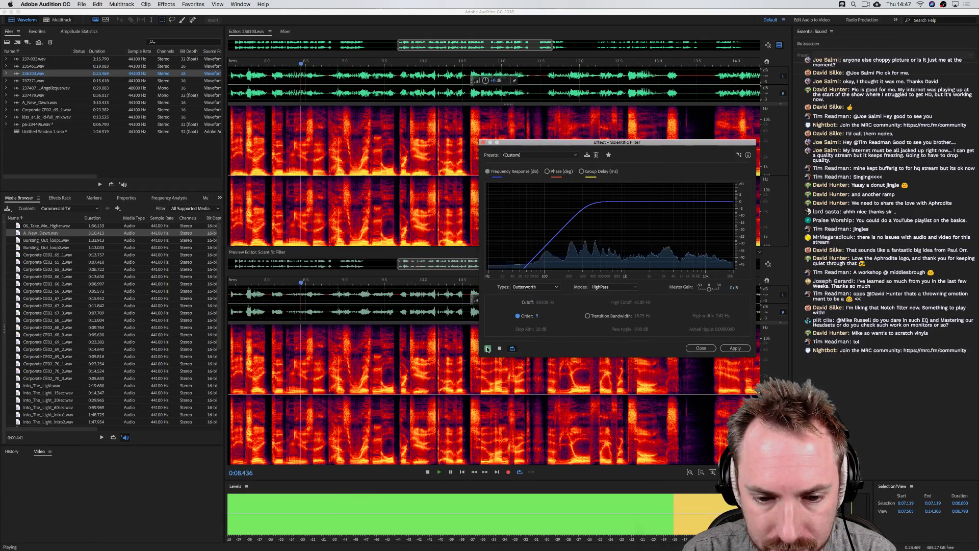
click(500, 349)
click(487, 348)
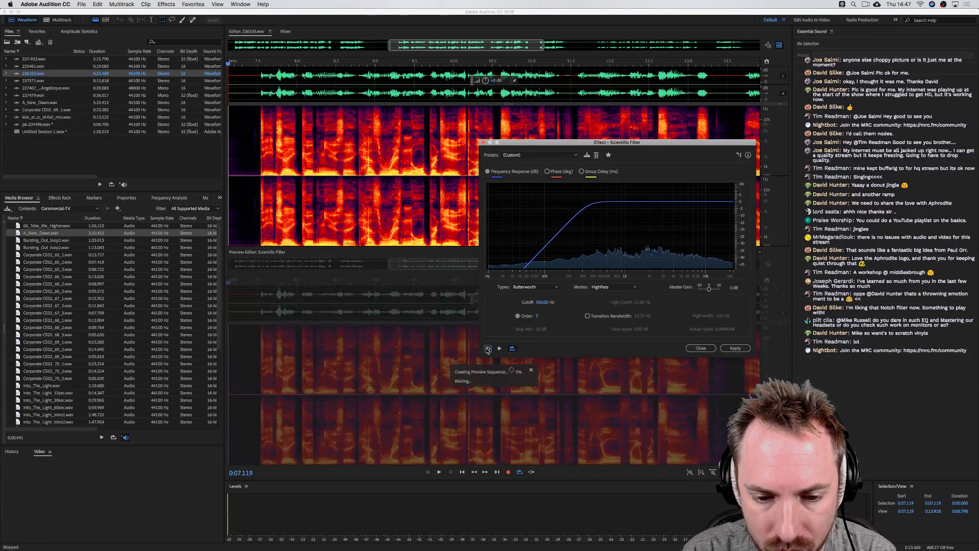
key(space)
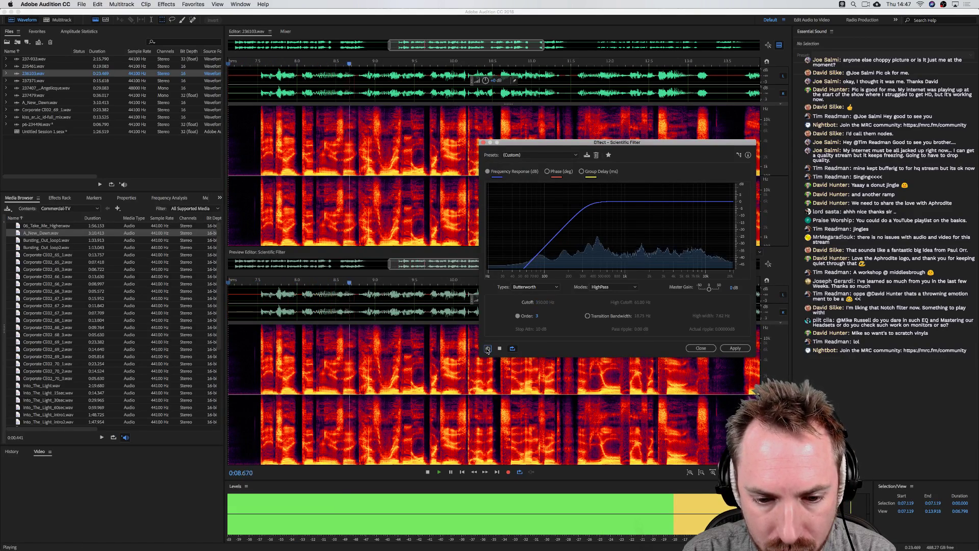
click(488, 348)
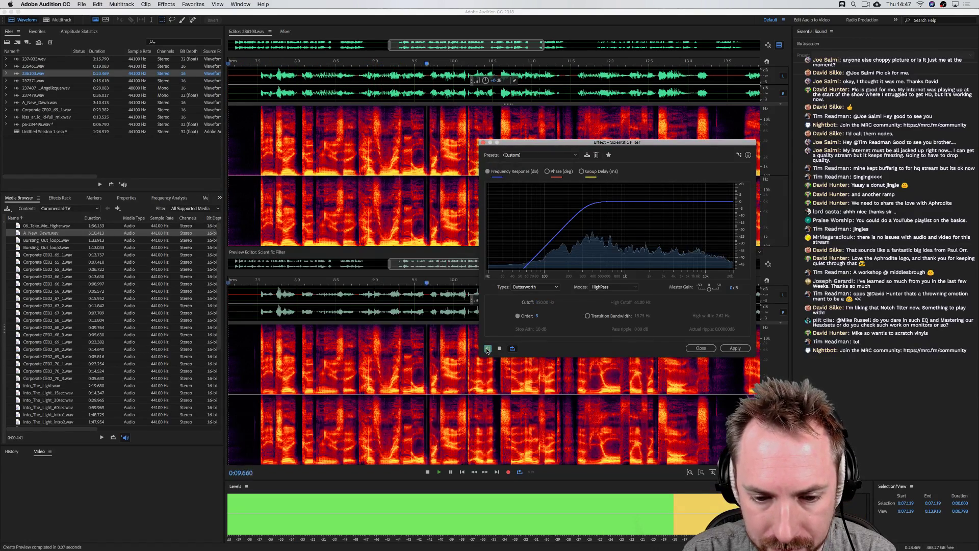
click(699, 348)
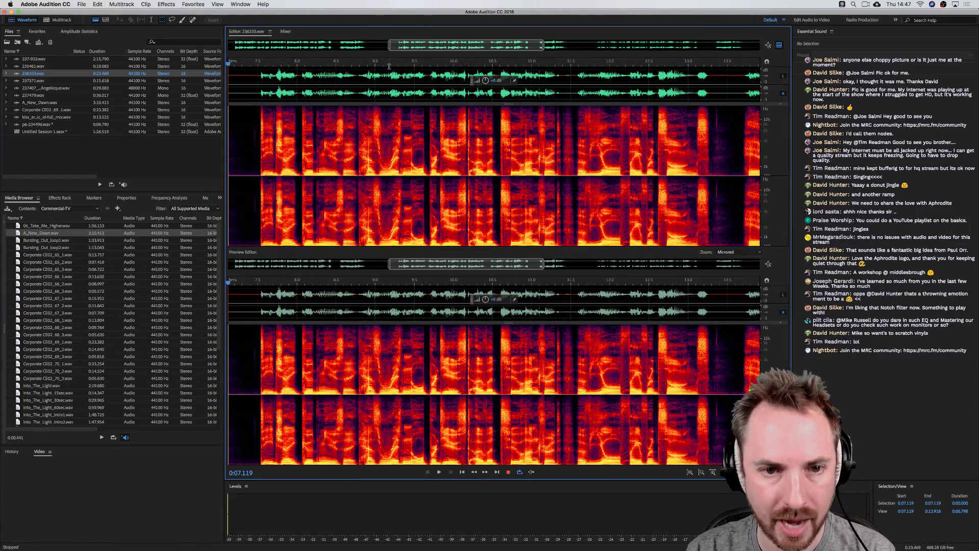
key(backslash)
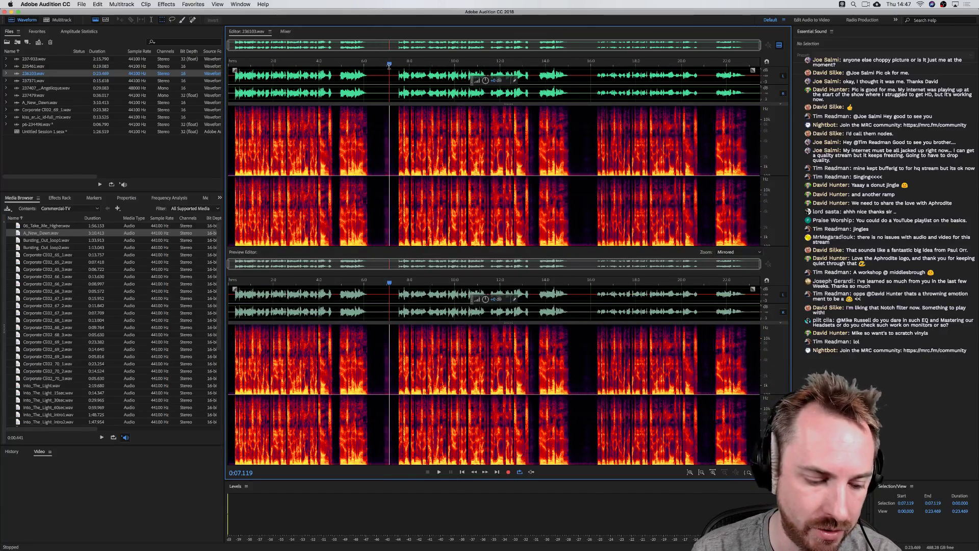
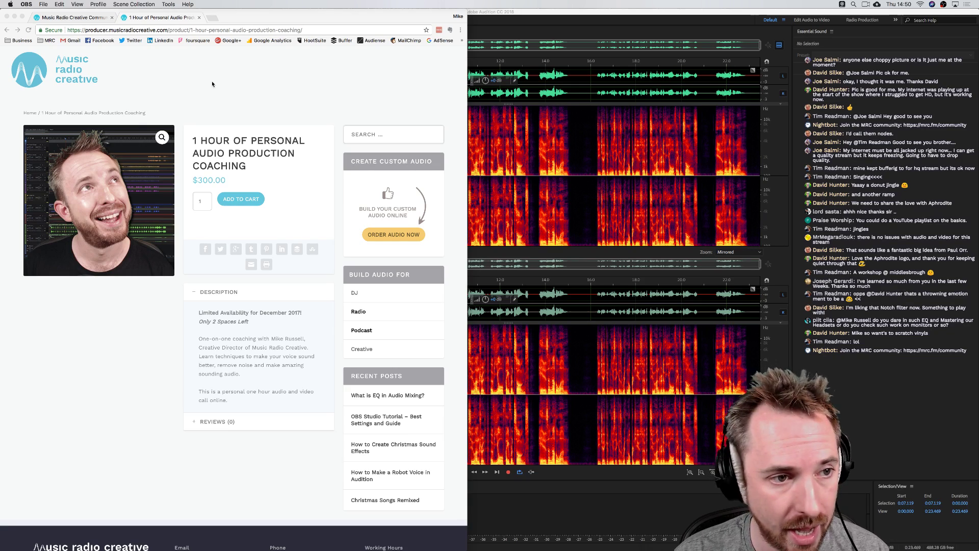
Switch back to Adobe Audition's multitrack session and delete the clips on the Music (Auto) and Music tracks
click(528, 181)
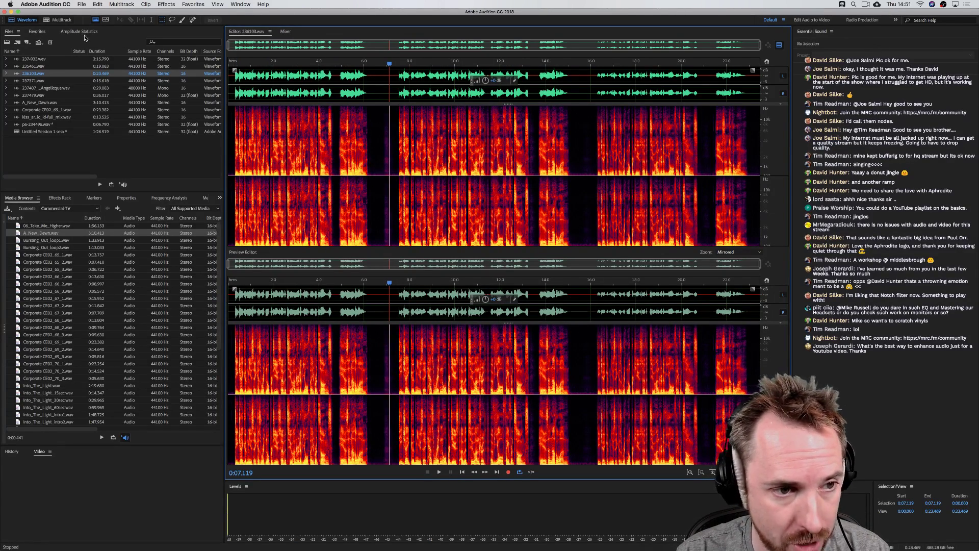
click(62, 20)
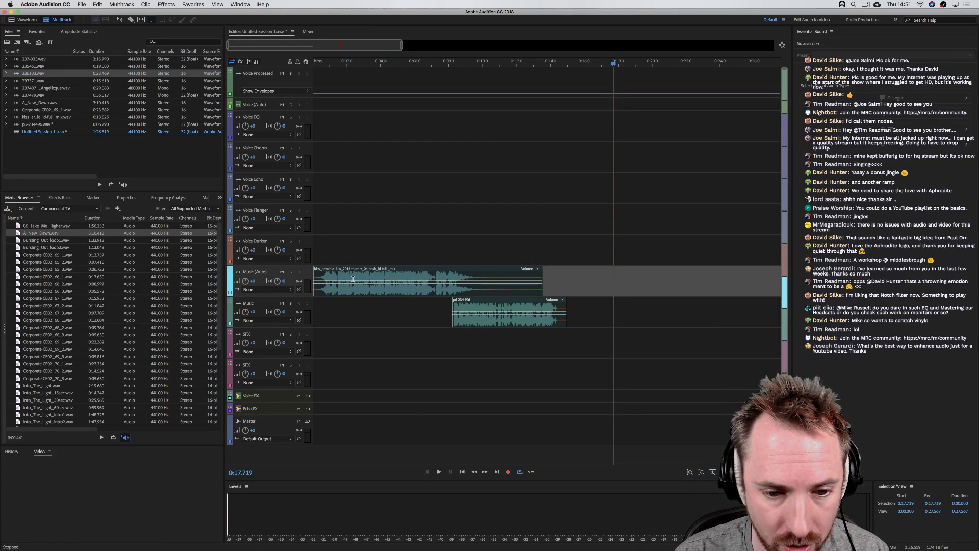
click(413, 280)
key(Delete)
click(483, 319)
key(Delete)
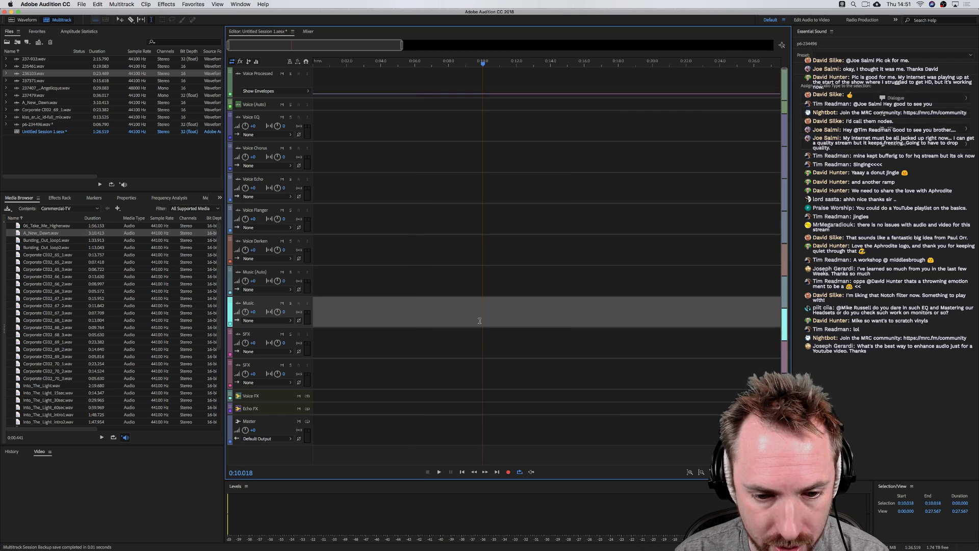
Browse to the Dance-Trance folder inside Music Beds and look through its audio files
click(55, 209)
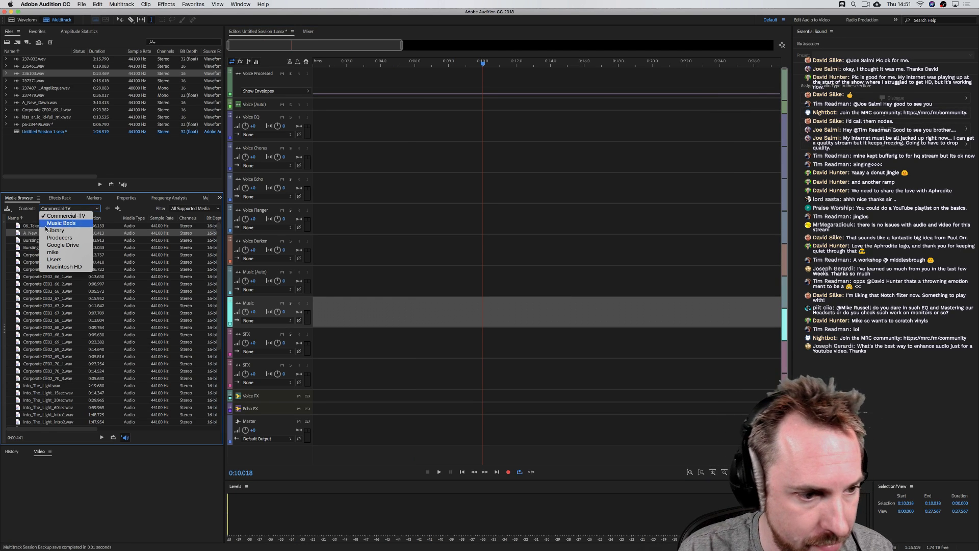
click(61, 223)
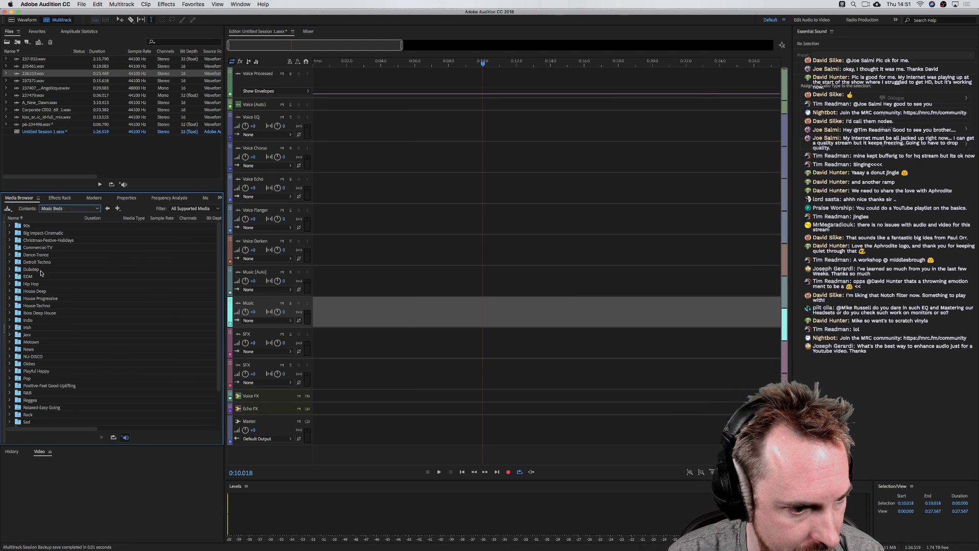
double_click(50, 256)
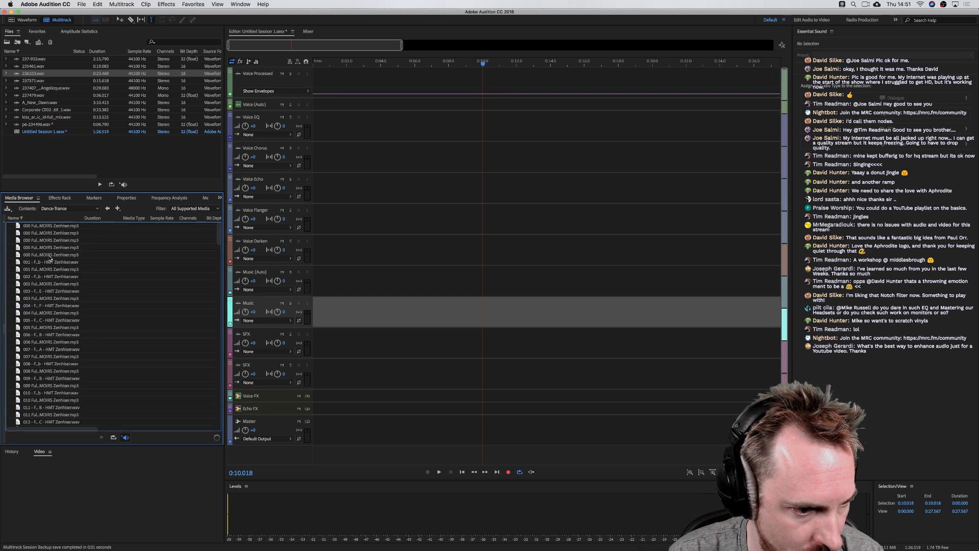
scroll(50, 369, down, 10)
Audition several Dance-Trance beds and place paradise_found_30.wav at the start of the Music (Auto) track
click(48, 357)
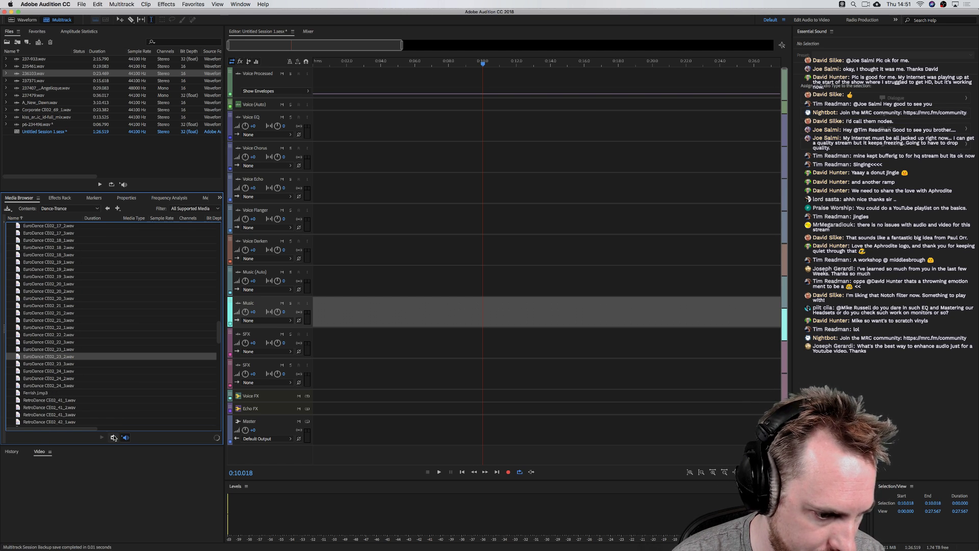
scroll(55, 370, up, 5)
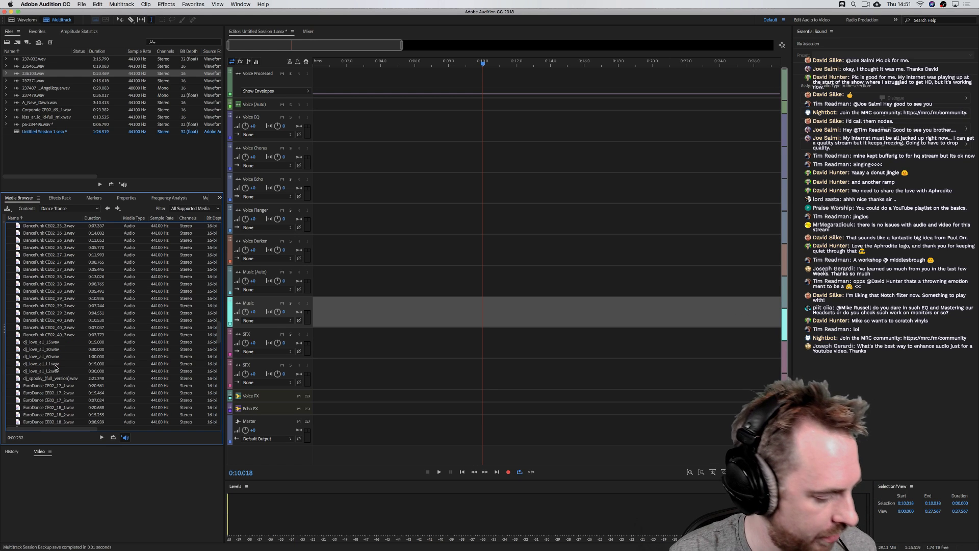
click(37, 336)
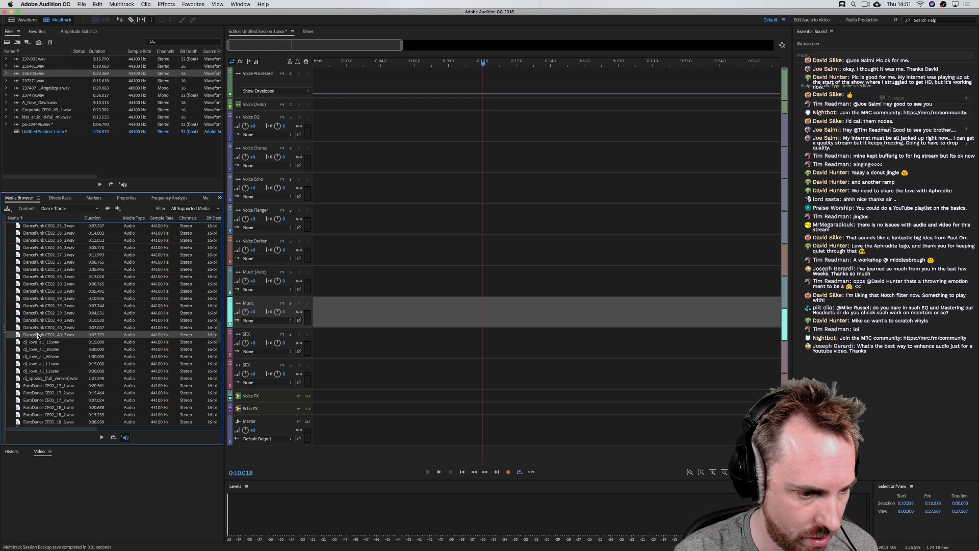
scroll(38, 335, down, 10)
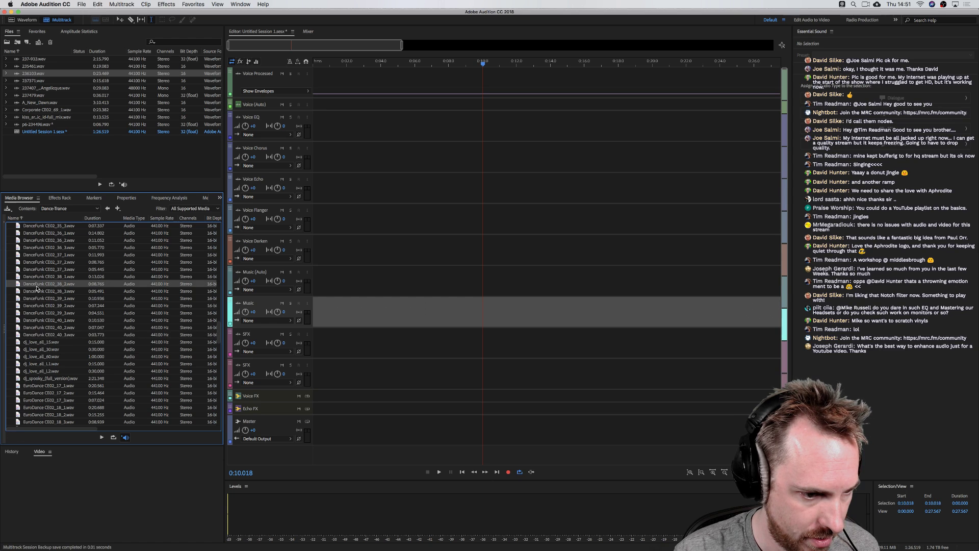
click(37, 285)
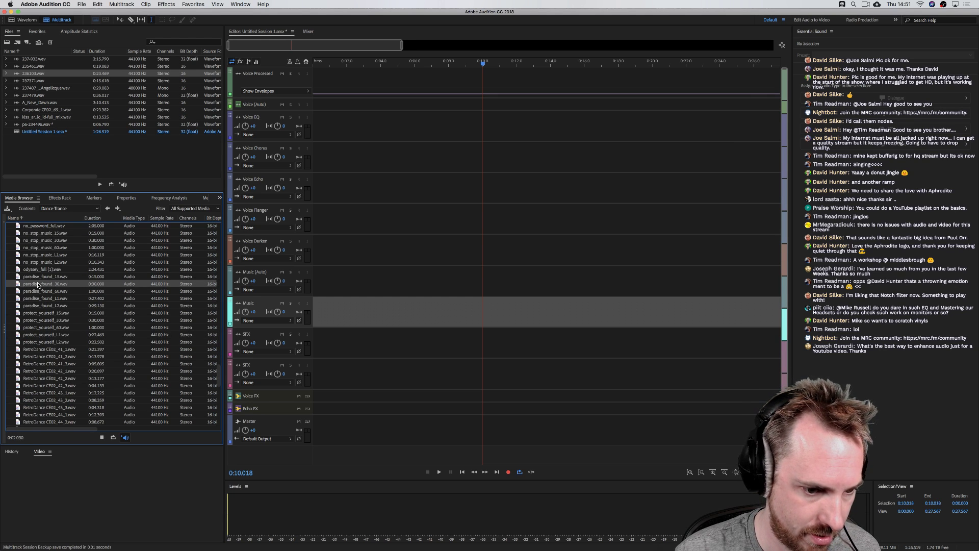
drag(38, 285, 316, 283)
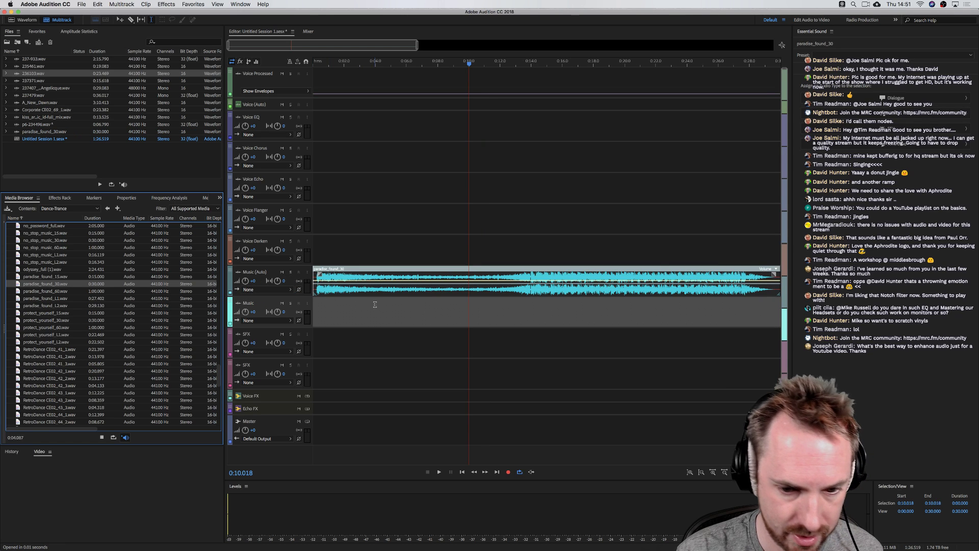
Play the music bed from about 14 seconds, where it builds up, and stop playback
click(532, 306)
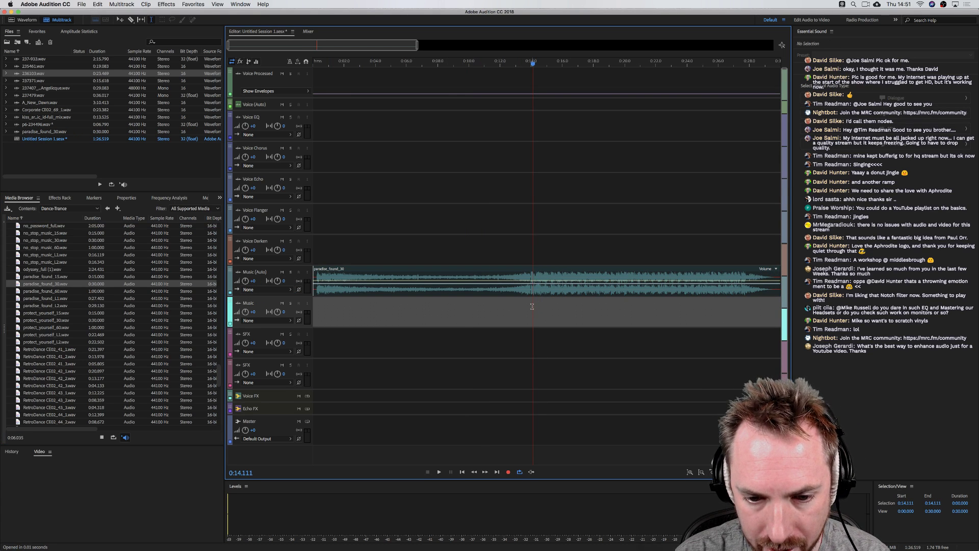
key(space)
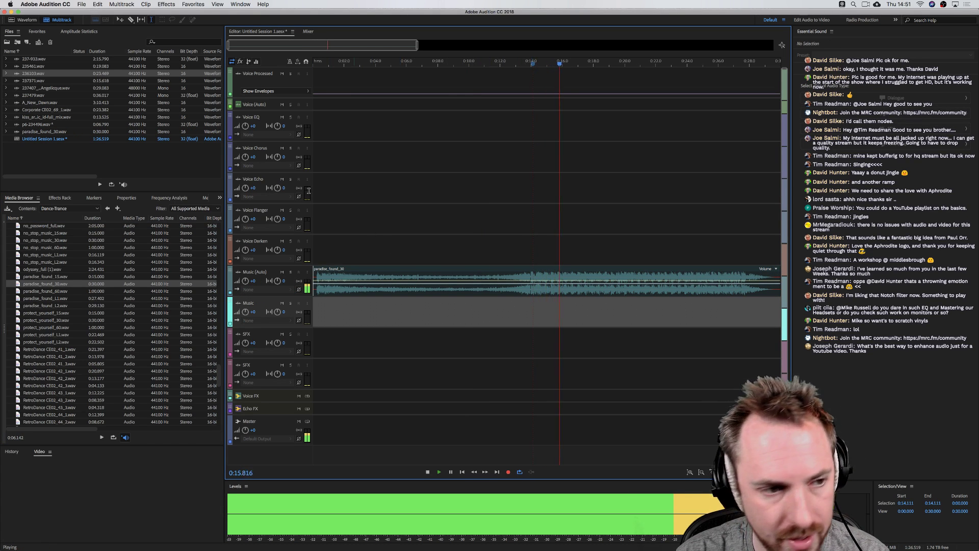
key(space)
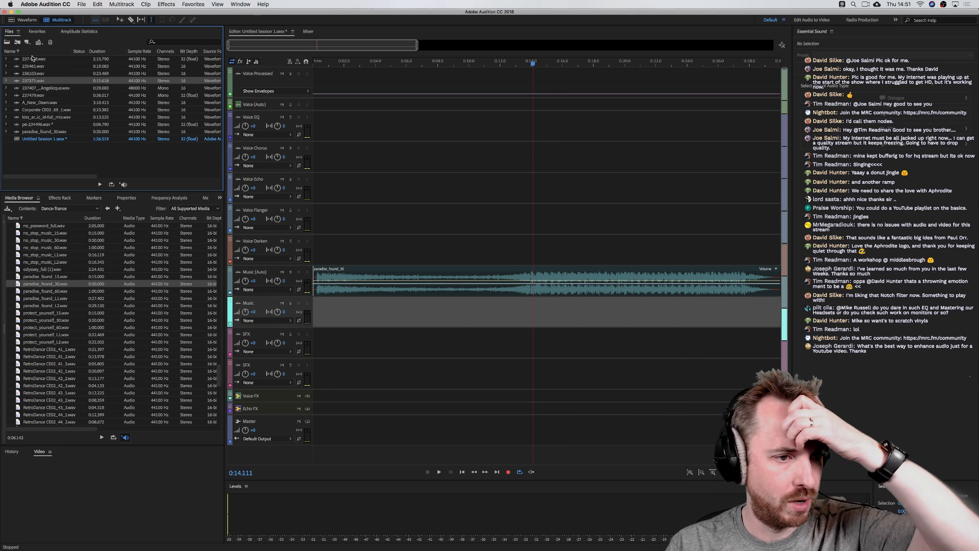
Place 237-933.wav at the start of the Voice Processed track and normalize its source recording to -3 dB
drag(32, 59, 505, 87)
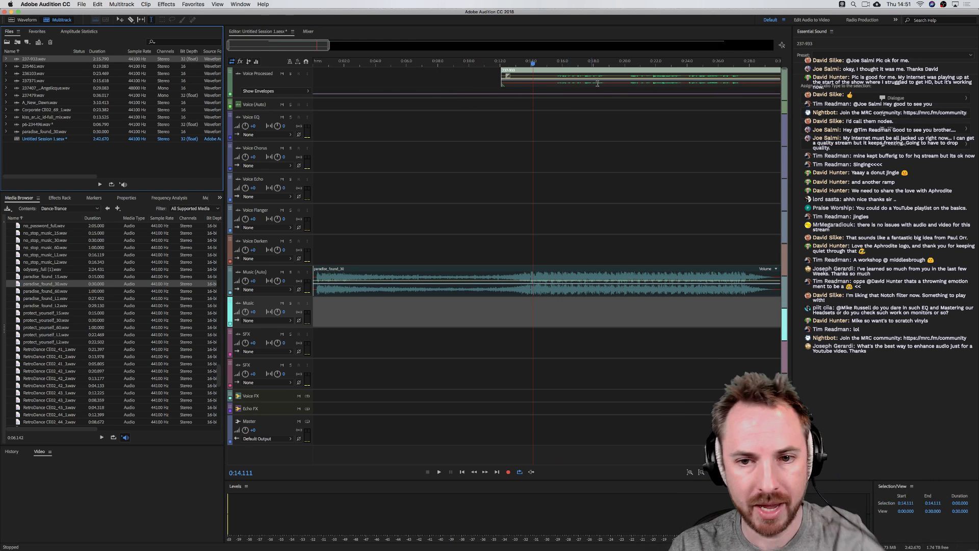
drag(606, 82, 417, 82)
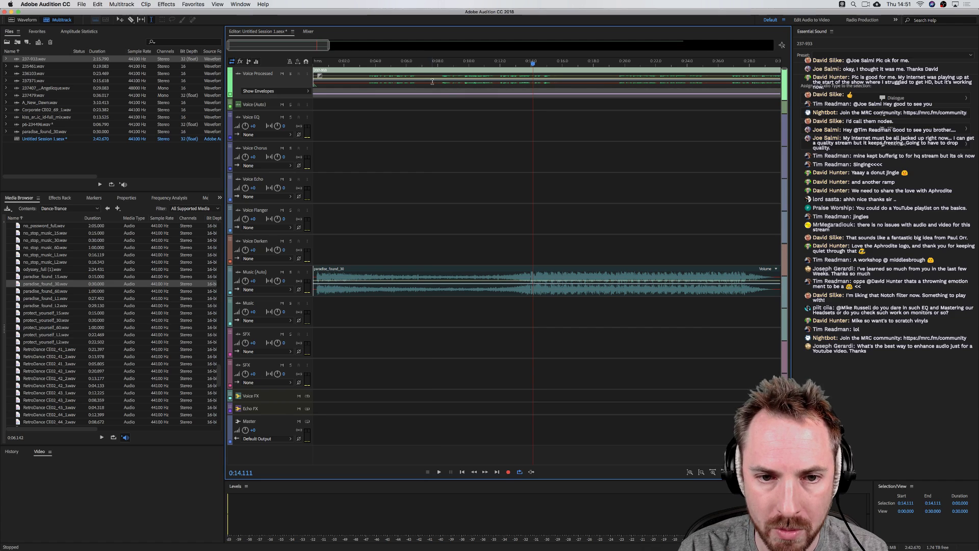
click(431, 82)
double_click(432, 82)
click(193, 4)
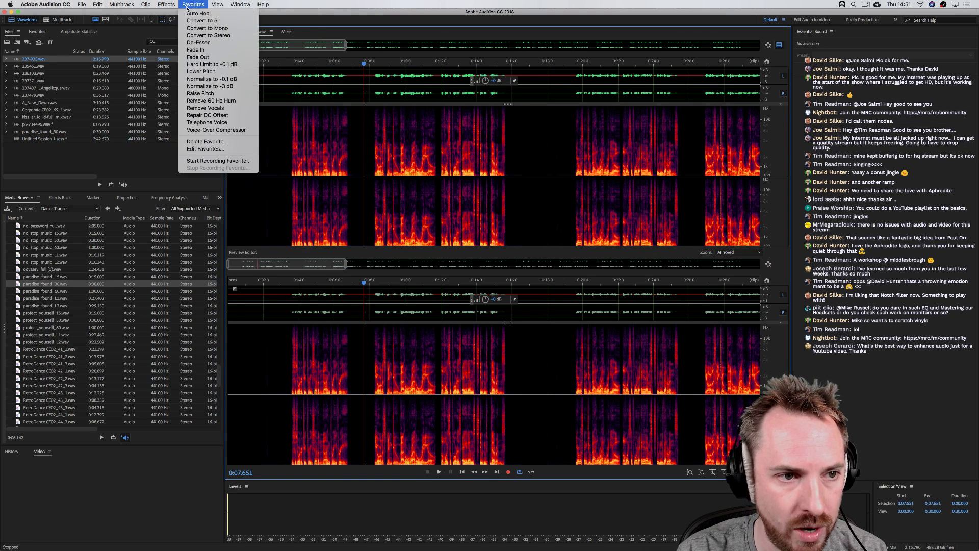
click(202, 87)
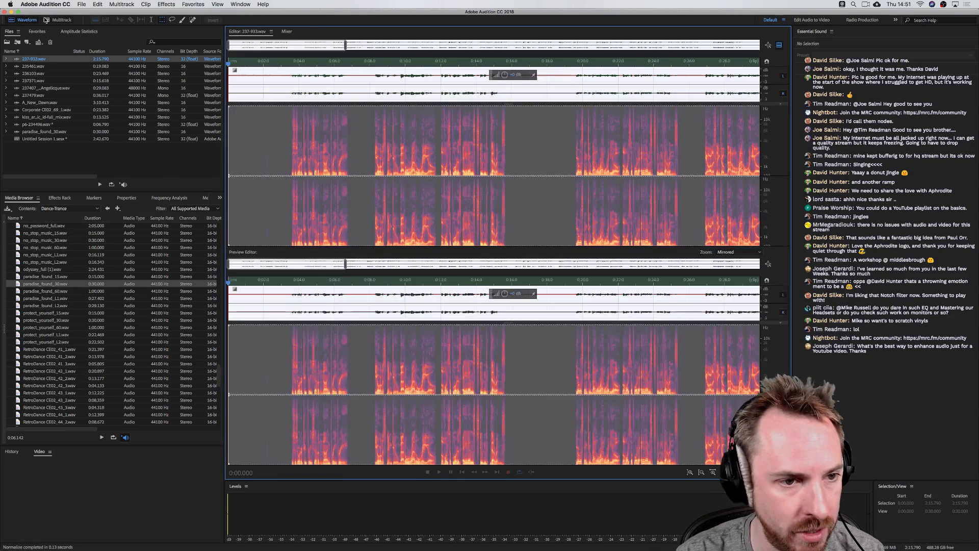
click(55, 22)
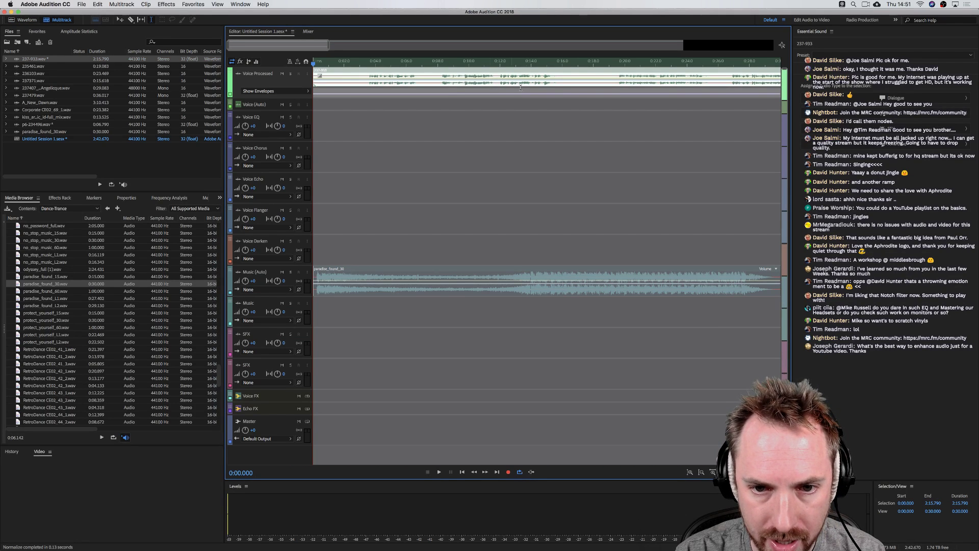
Move the voice clip to start at about 13.7 seconds, near the music's build-up, and check it in playback
drag(534, 85, 616, 83)
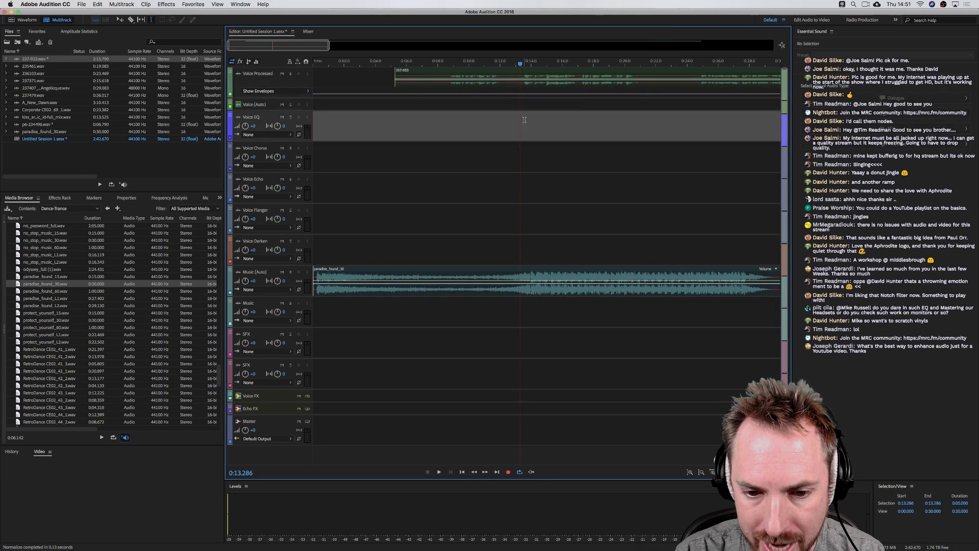
click(531, 118)
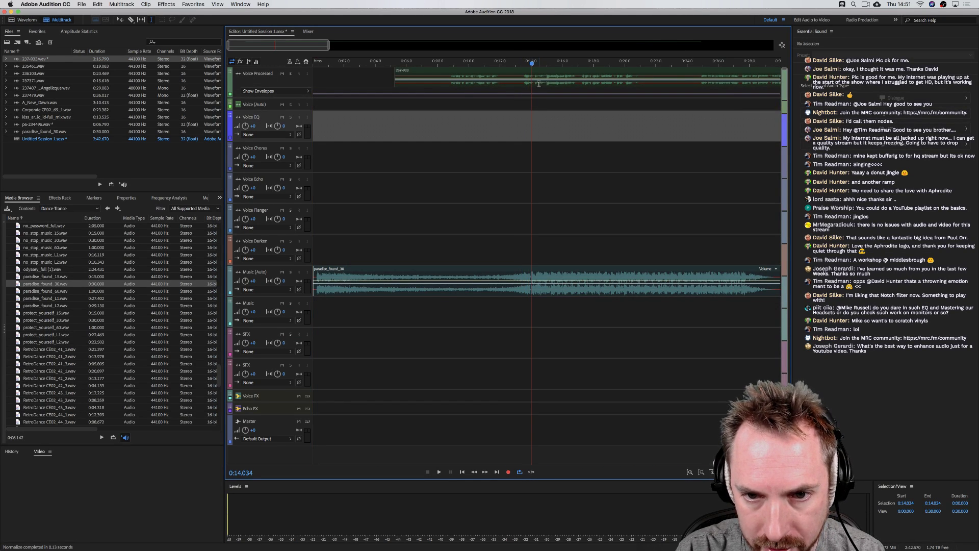
drag(539, 84, 512, 78)
key(space)
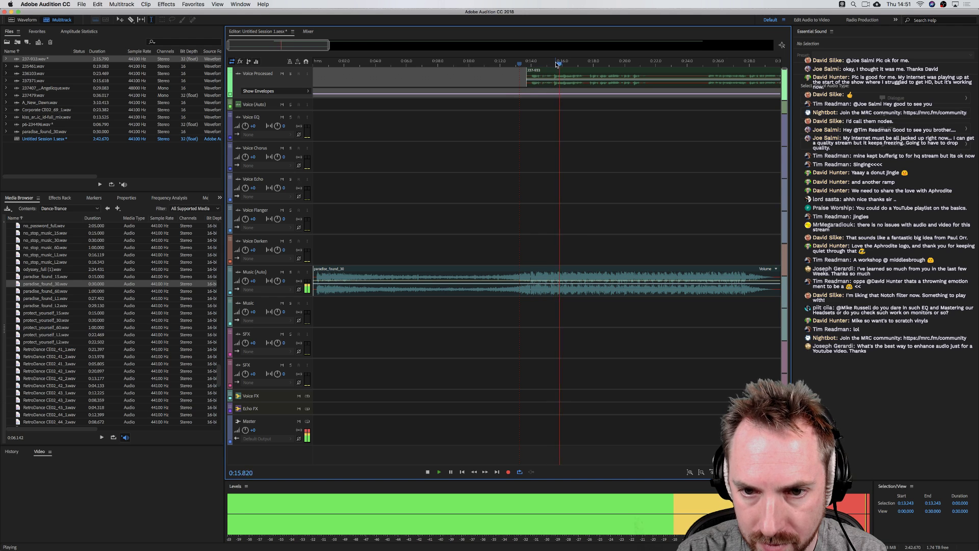
key(space)
Shorten the voice clip to its opening section by deleting everything after about 17.5 seconds
drag(587, 83, 620, 82)
key(Delete)
click(639, 85)
key(Delete)
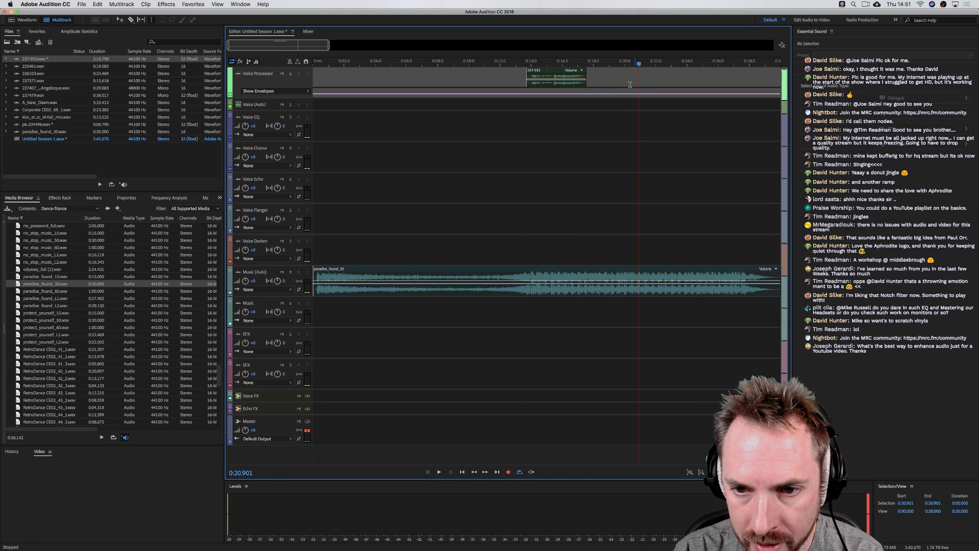
Match the loudness of the voice and music clips with Match Clip Loudness and play the mix from about 13 seconds
click(518, 81)
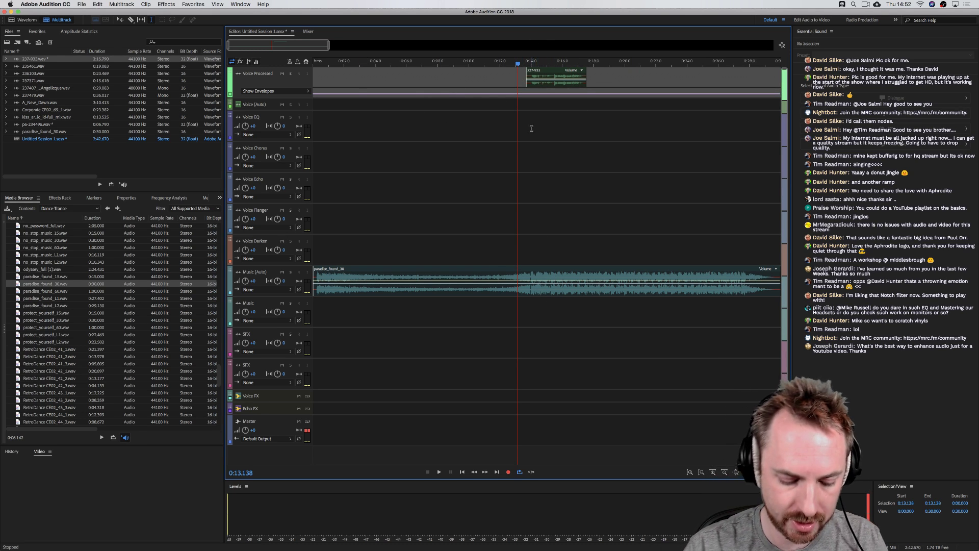
key(super+a)
right_click(559, 86)
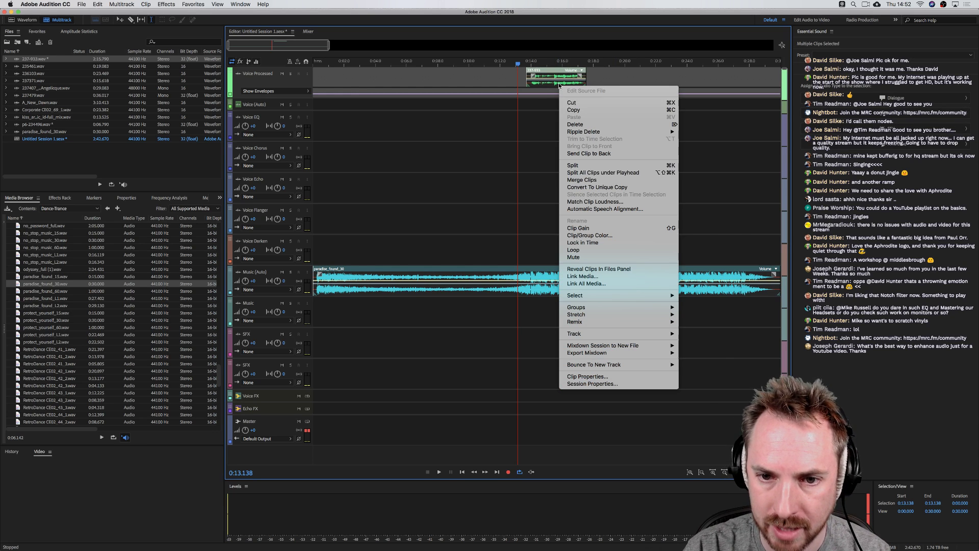
click(572, 202)
key(Return)
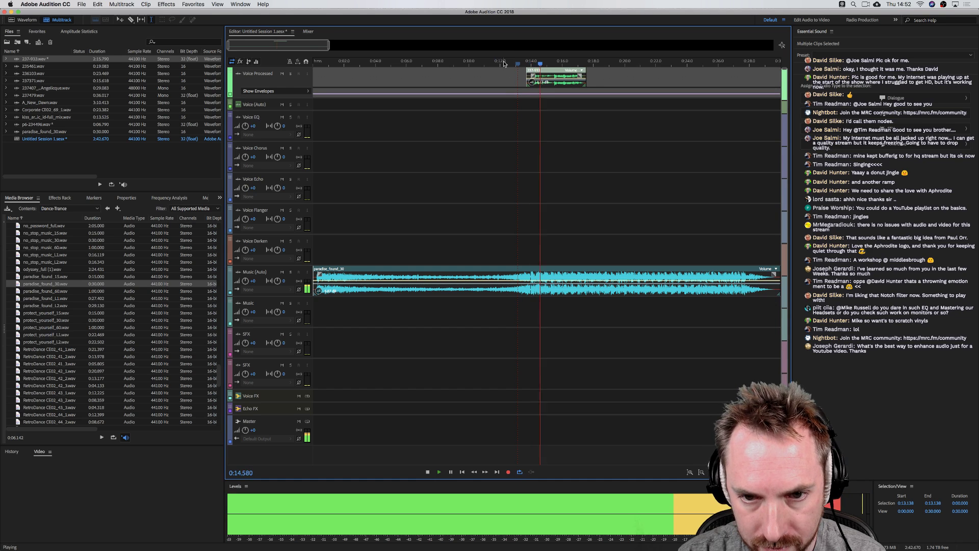
scroll(527, 62, up, 4)
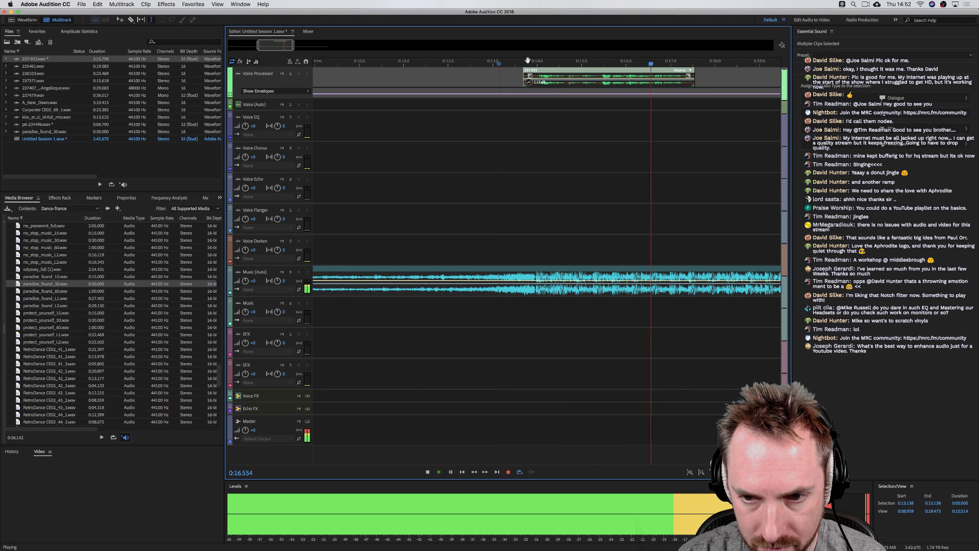
Stop playback, select the voice clip and add the Waves Q10 Stereo equalizer to the Voice Processed track's second effect slot
key(space)
scroll(517, 63, right, 2)
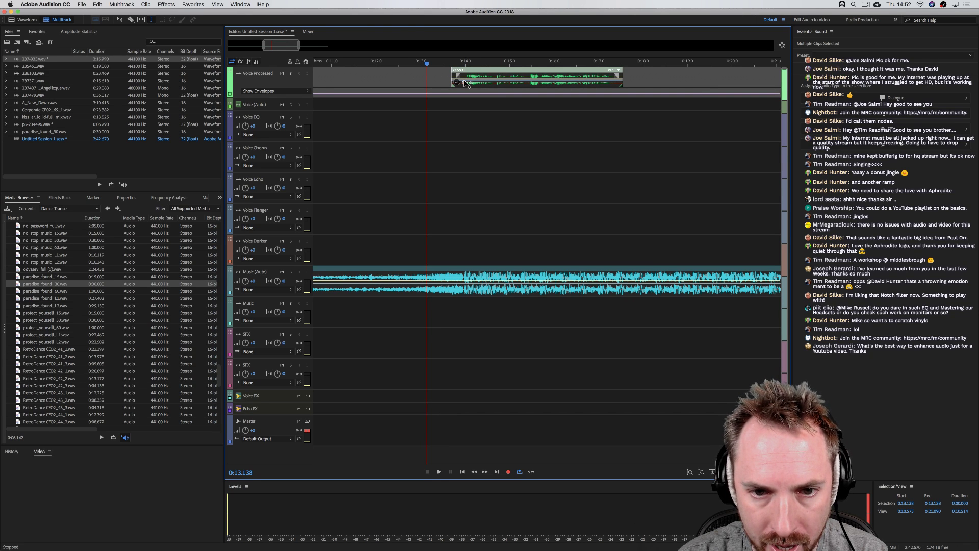
click(463, 290)
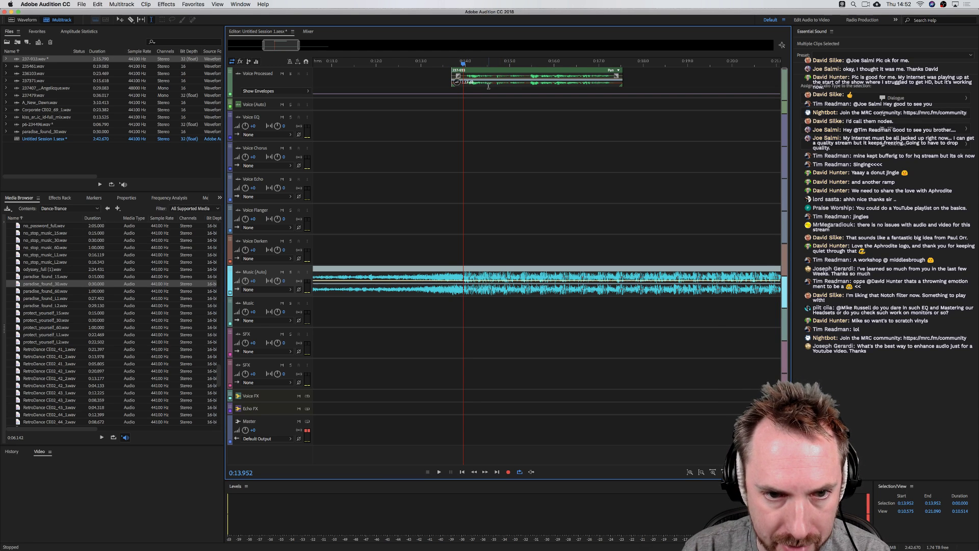
click(52, 197)
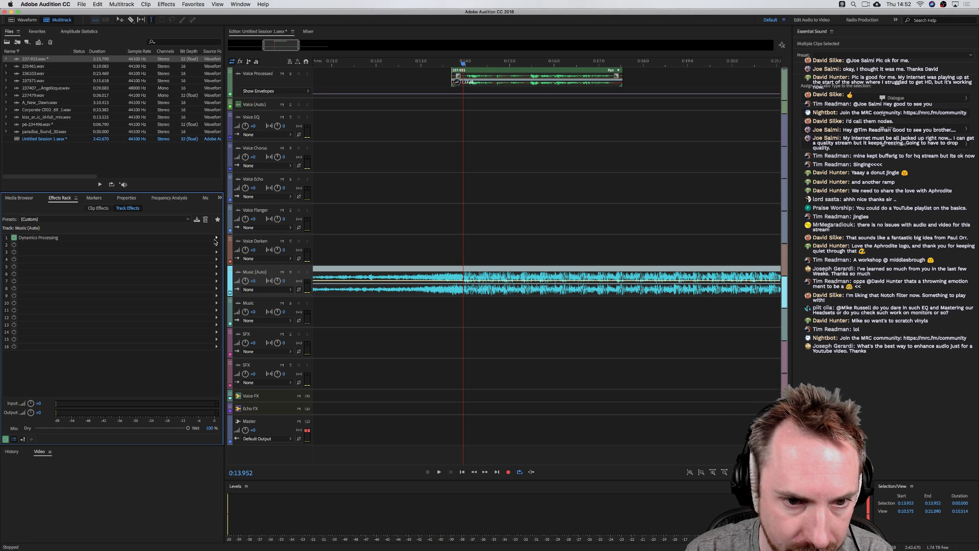
click(450, 72)
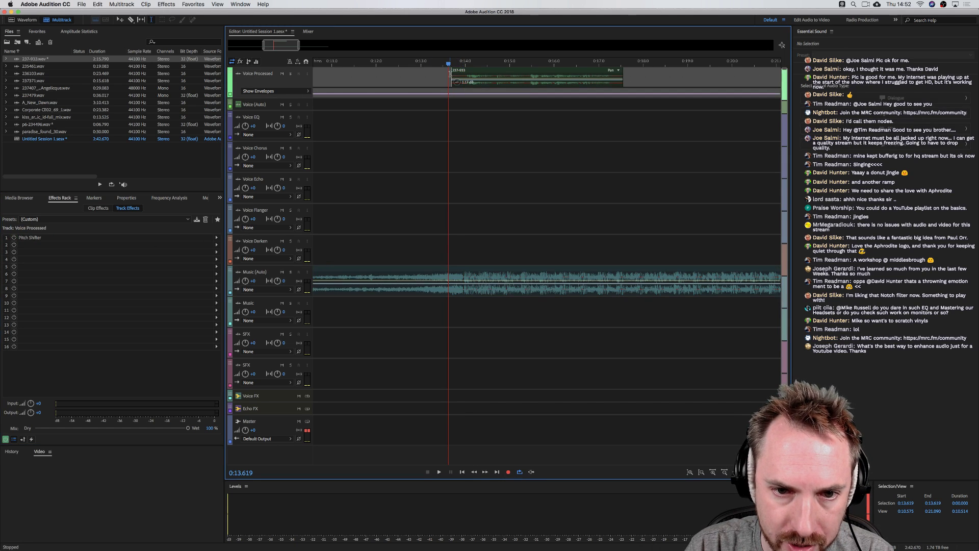
click(461, 83)
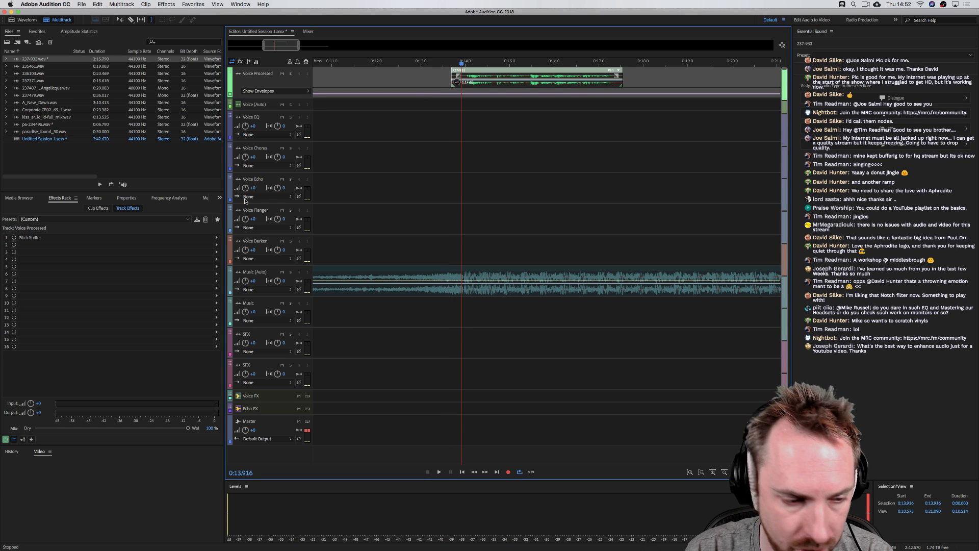
click(216, 244)
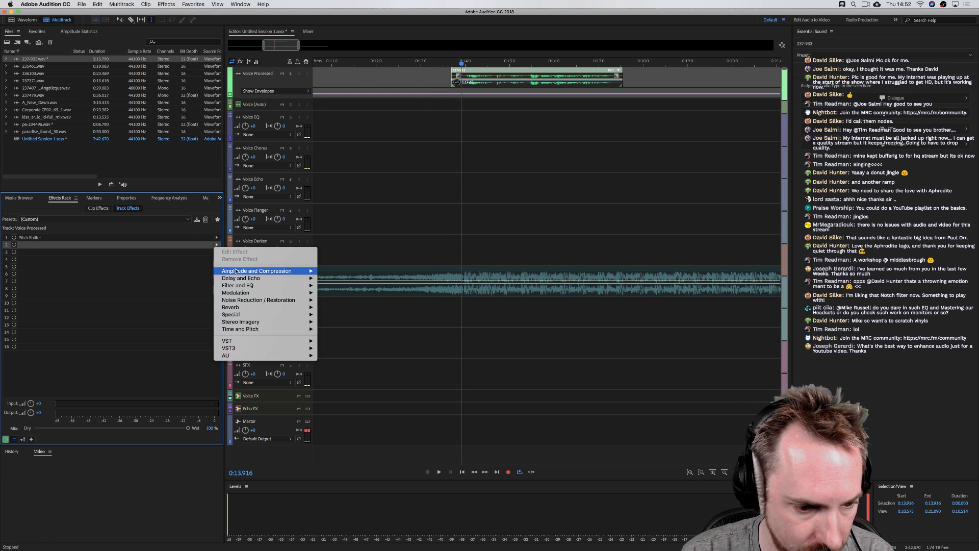
mouse_move(285, 342)
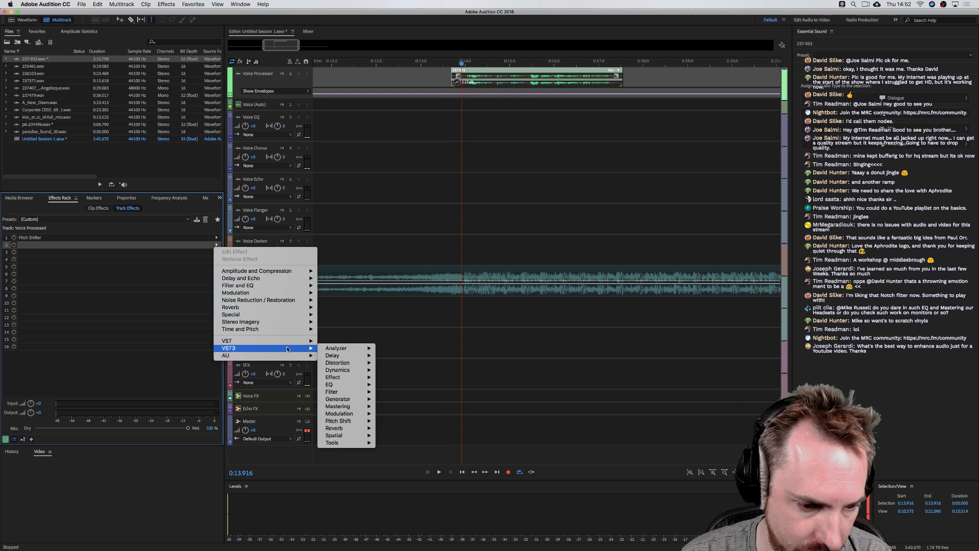
mouse_move(344, 385)
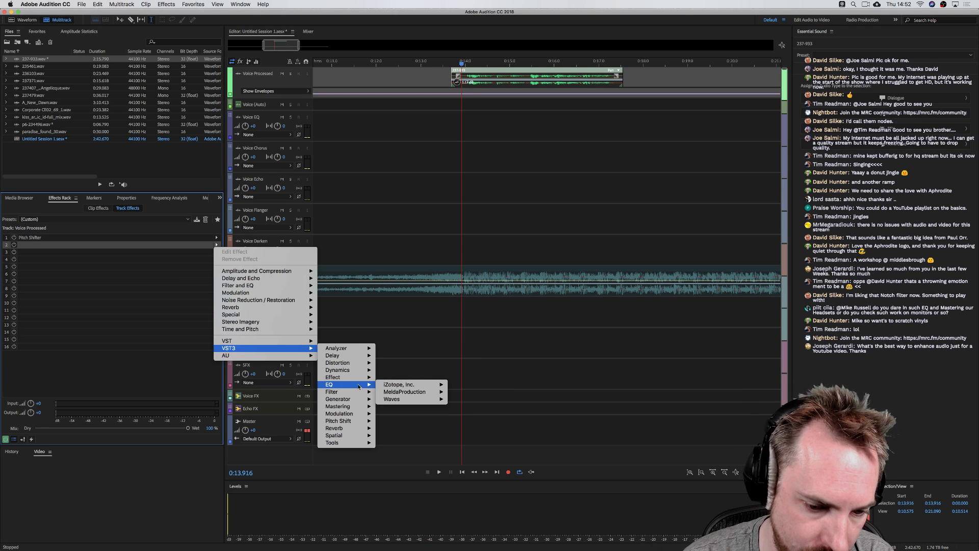
mouse_move(408, 399)
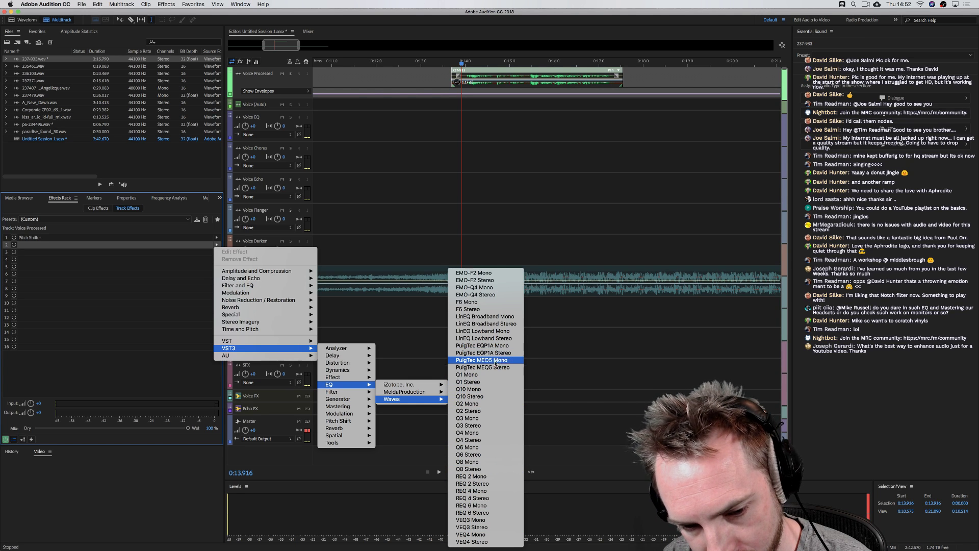
click(480, 397)
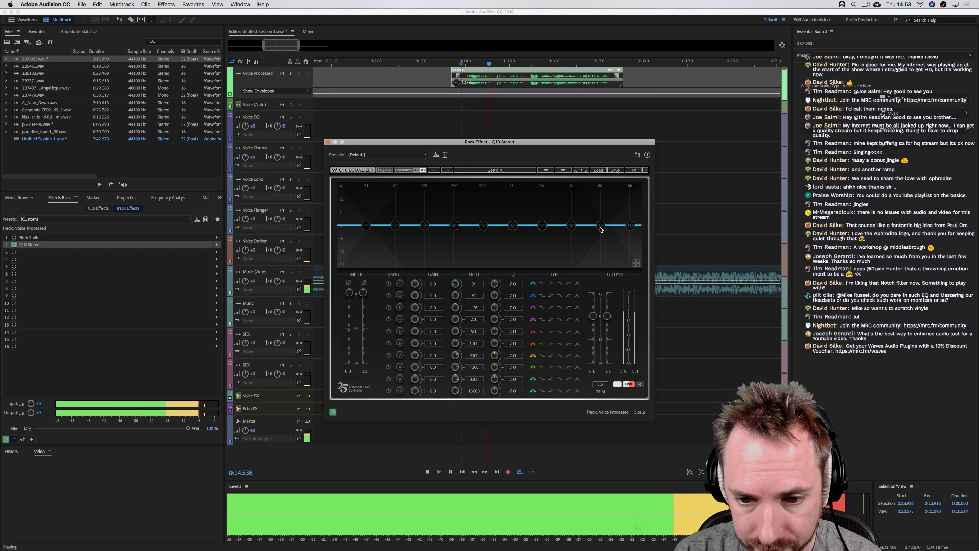
Boost Q10 band 9 by about 10 dB and move a raised band 8 to about 3.2 kHz while auditioning the mix
mouse_move(601, 226)
mouse_down()
mouse_move(592, 207)
mouse_move(580, 228)
mouse_move(635, 225)
mouse_move(509, 222)
mouse_move(638, 216)
mouse_move(600, 221)
mouse_up()
key(space)
drag(600, 220, 562, 208)
key(space)
key(space)
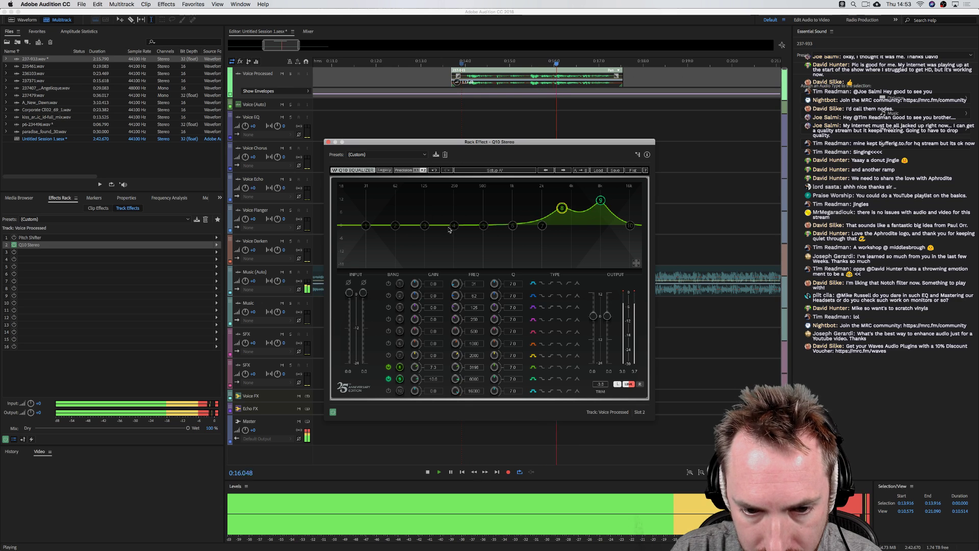
key(space)
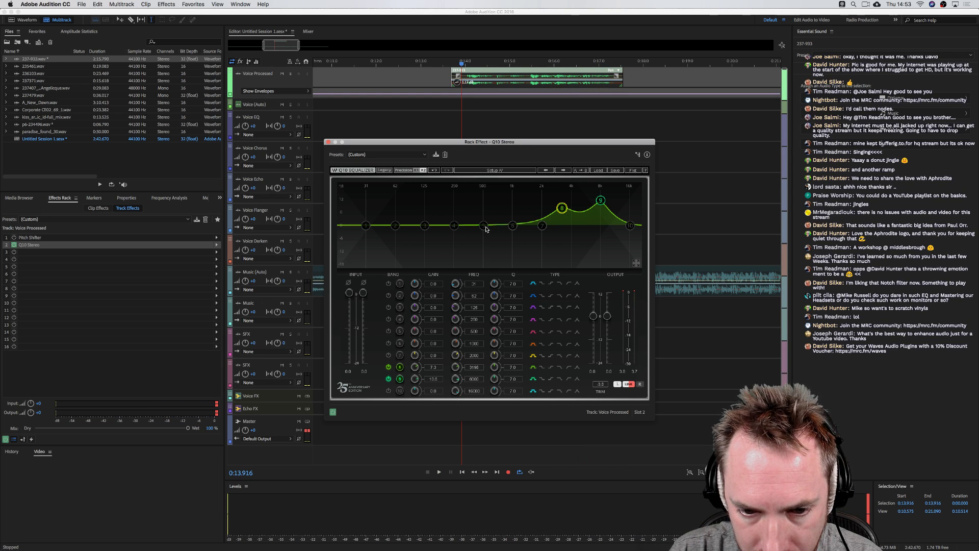
Slightly boost Q10 bands 5 and 7 in the midrange and audition the voice over the music
drag(484, 226, 541, 221)
key(space)
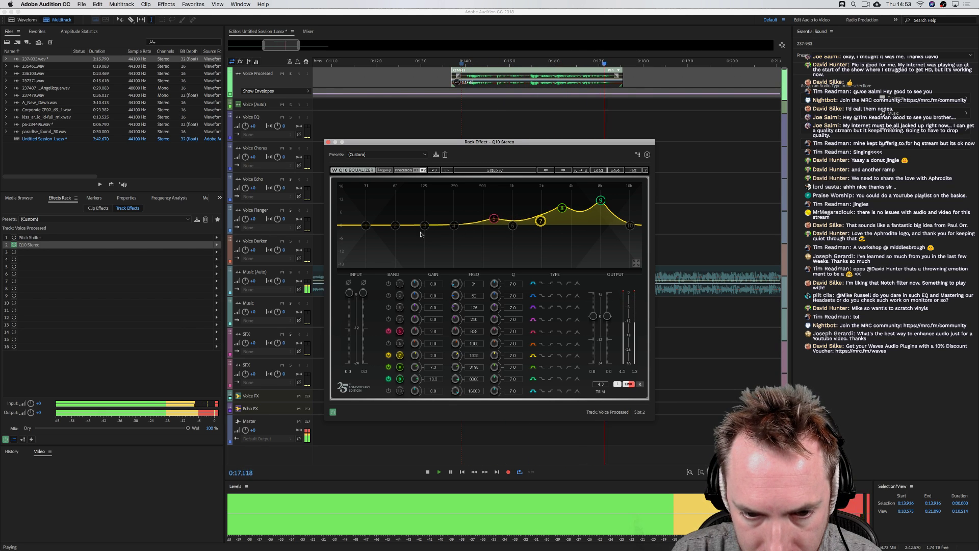
key(space)
Pull Q10 band 1 down in the low end, compare its filter types, choose the high-pass shape and play the mix
drag(372, 230, 375, 262)
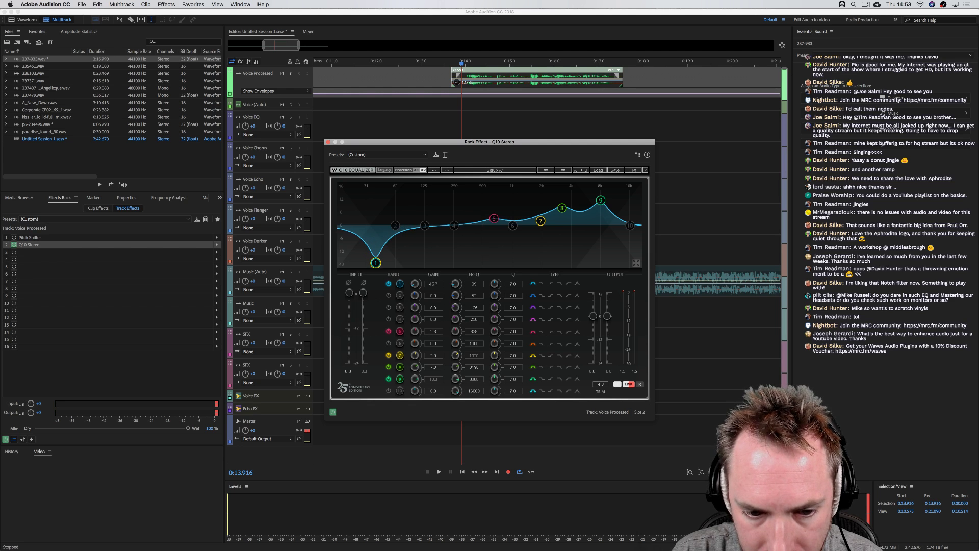
click(542, 285)
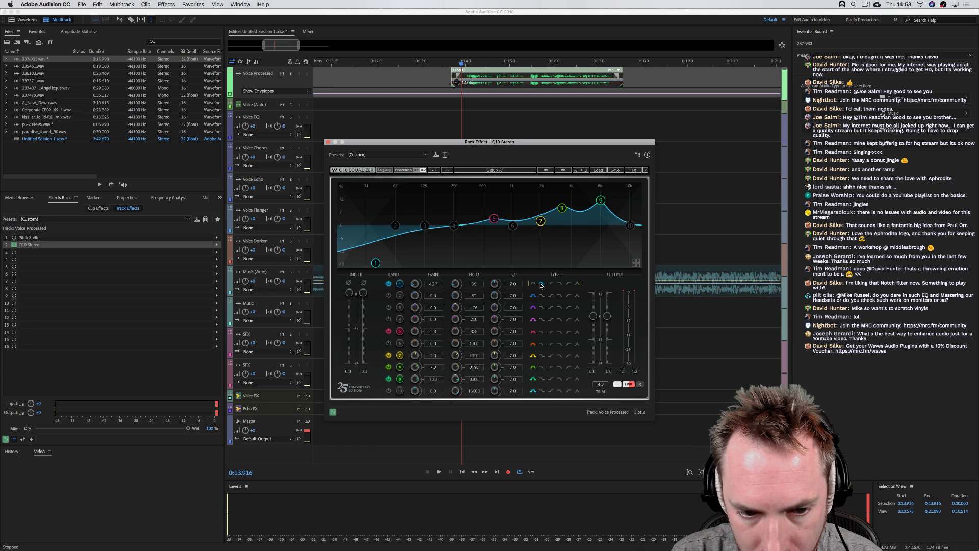
click(551, 285)
click(542, 284)
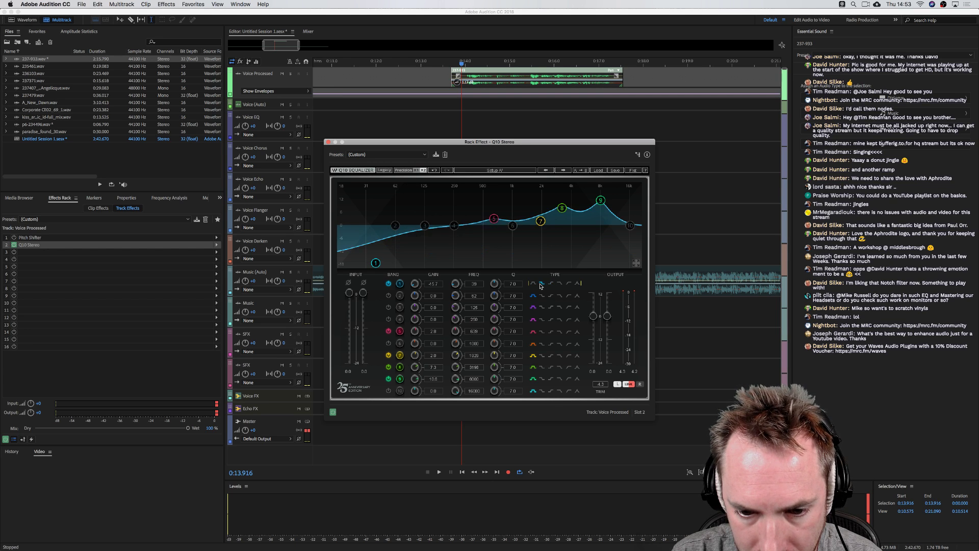
click(559, 285)
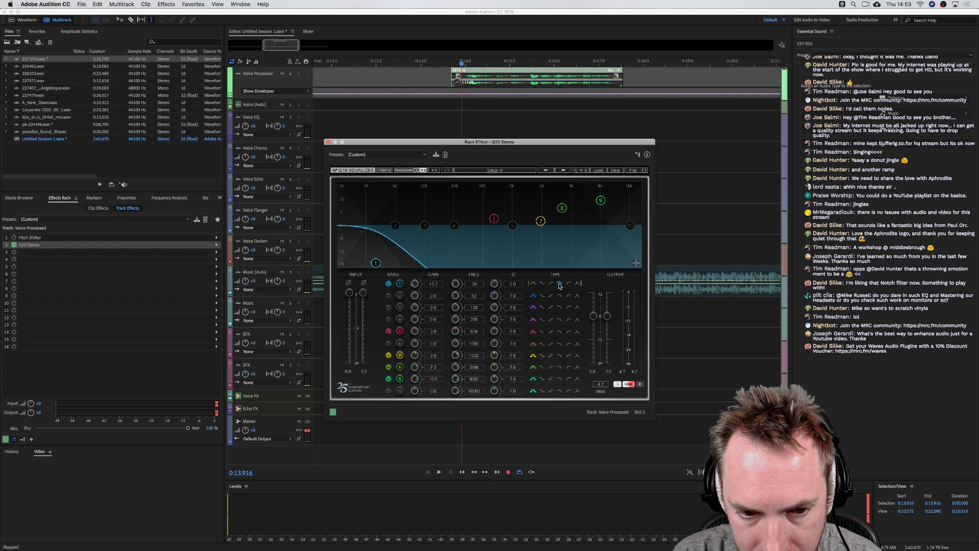
click(569, 284)
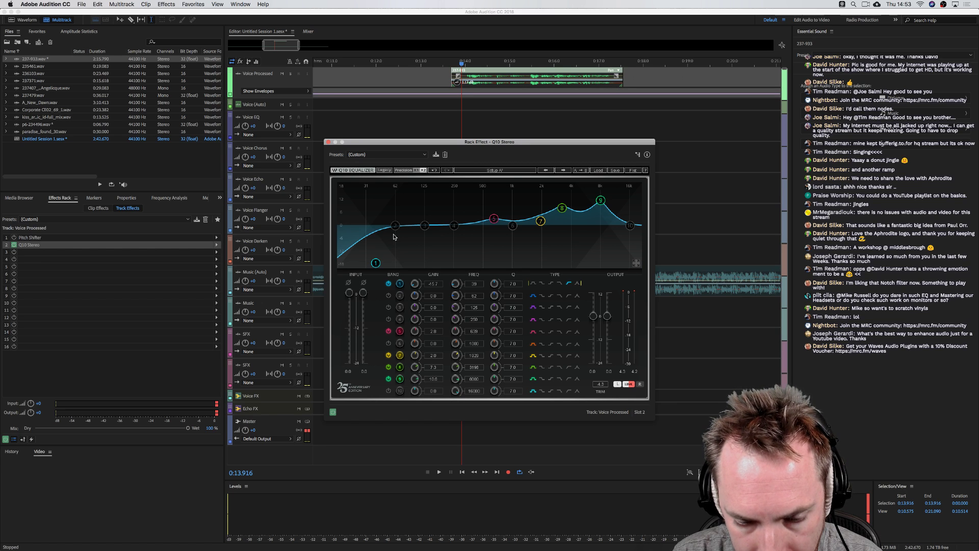
click(578, 284)
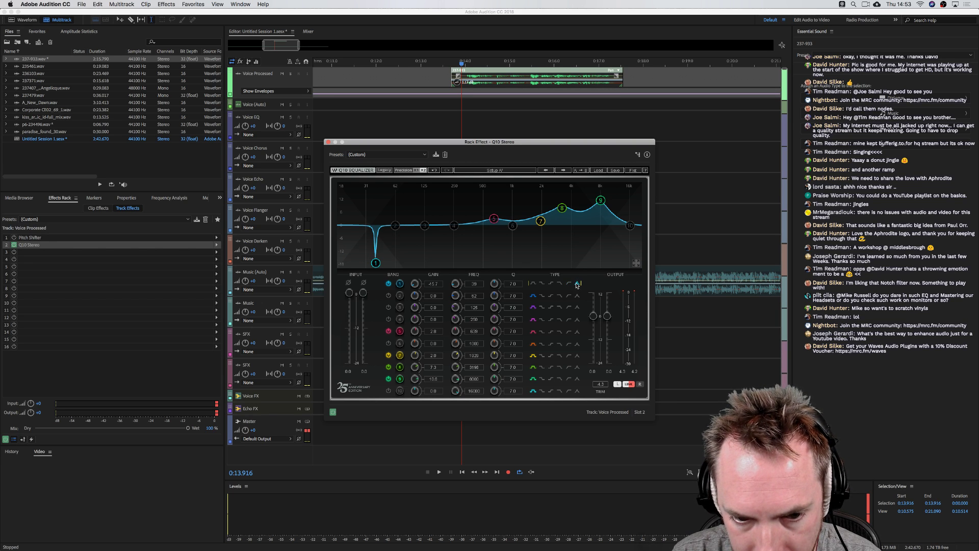
click(570, 284)
key(space)
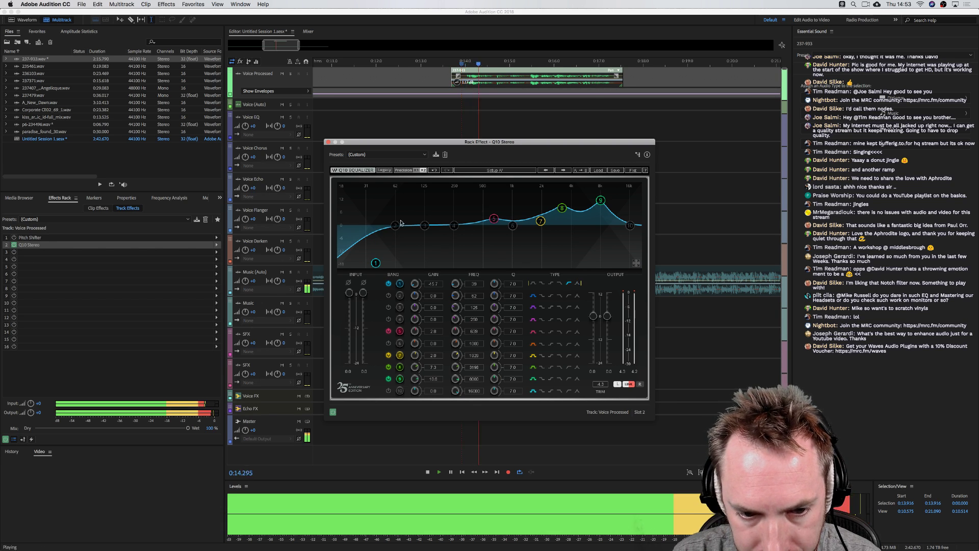
Raise the band 1 high-pass frequency to about 49 Hz during playback, then stop and close the equalizer
drag(376, 263, 385, 263)
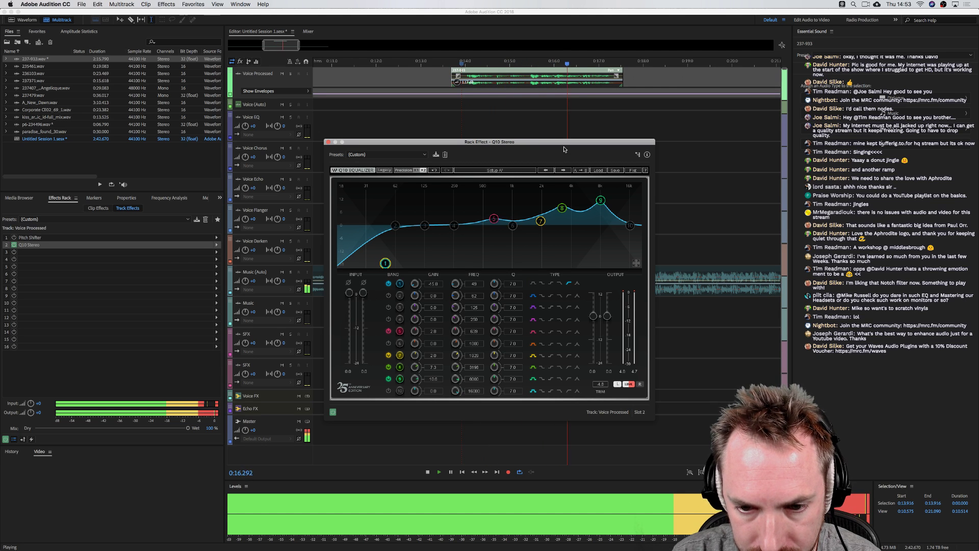
key(space)
click(329, 143)
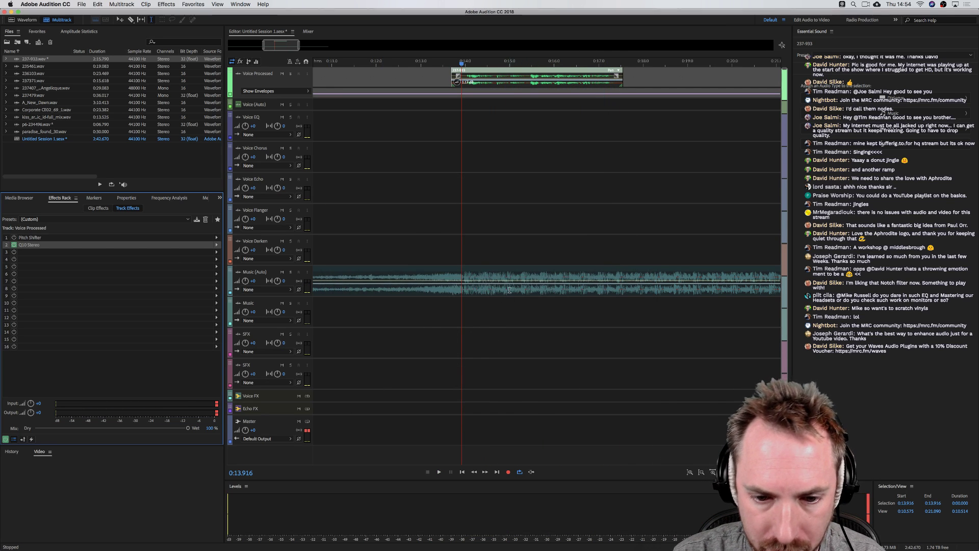
Select the music clip and add the Waves VEQ4 Stereo equalizer to the Music (Auto) track's second effect slot
click(464, 290)
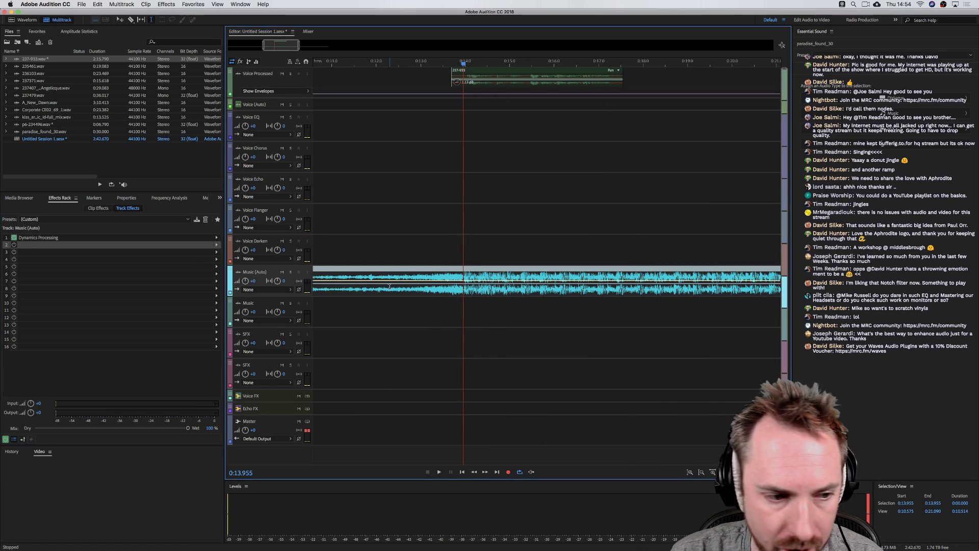
click(214, 246)
mouse_move(259, 356)
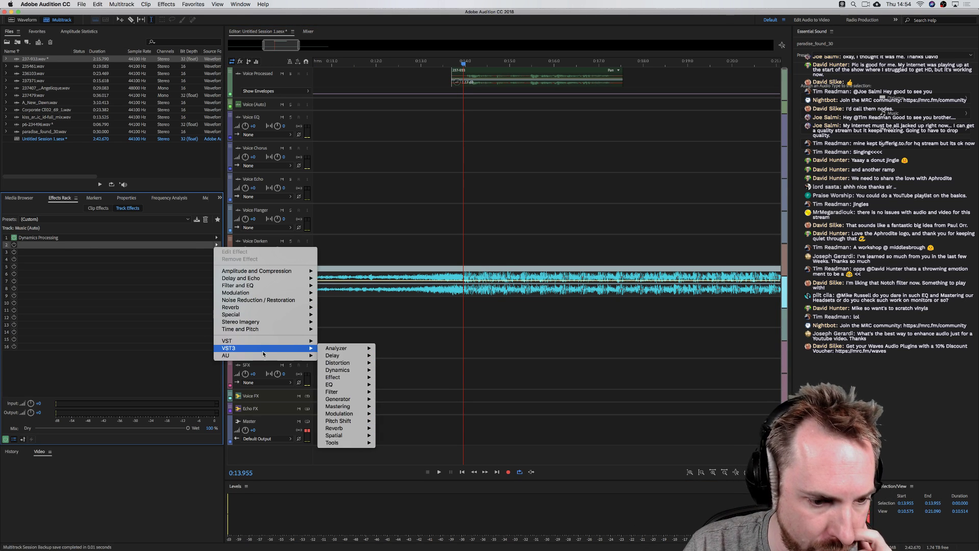
mouse_move(295, 352)
mouse_move(357, 384)
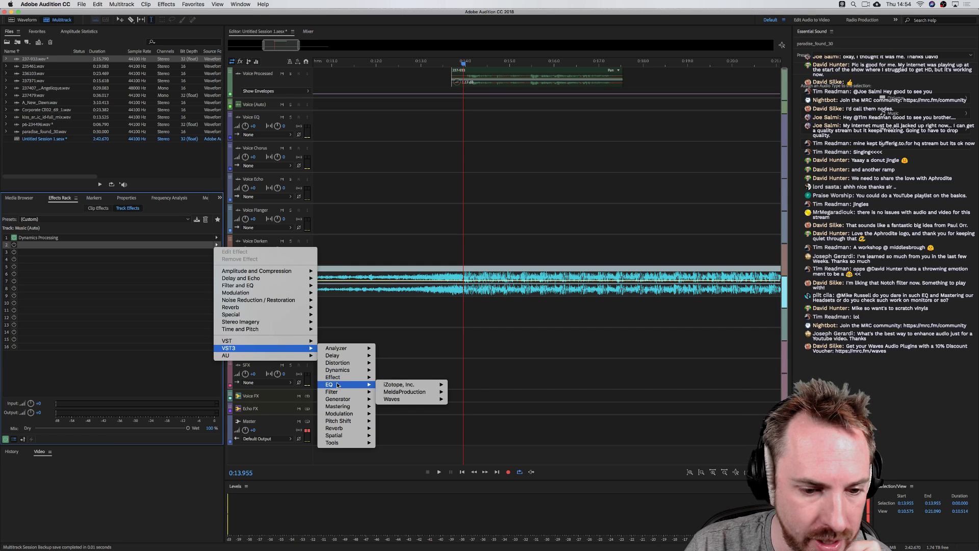
mouse_move(428, 392)
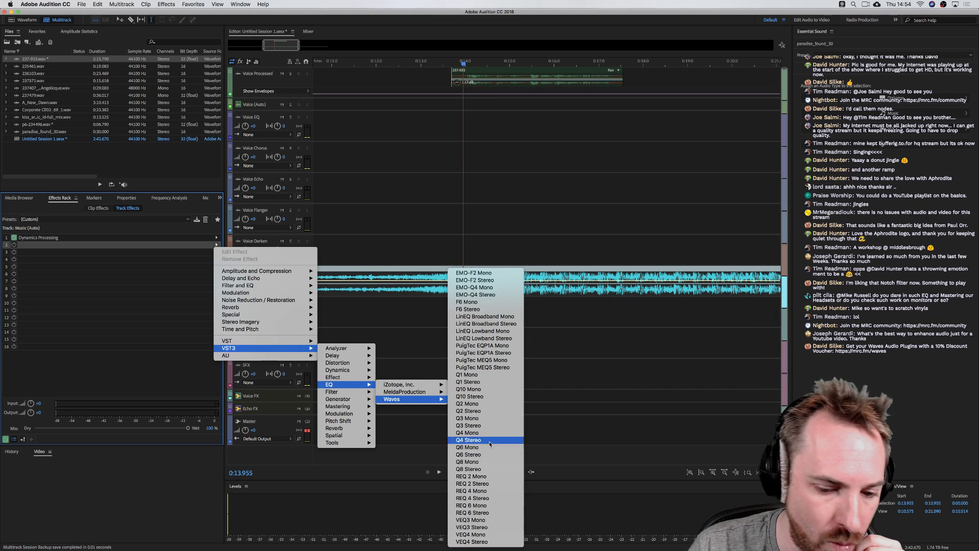
click(494, 536)
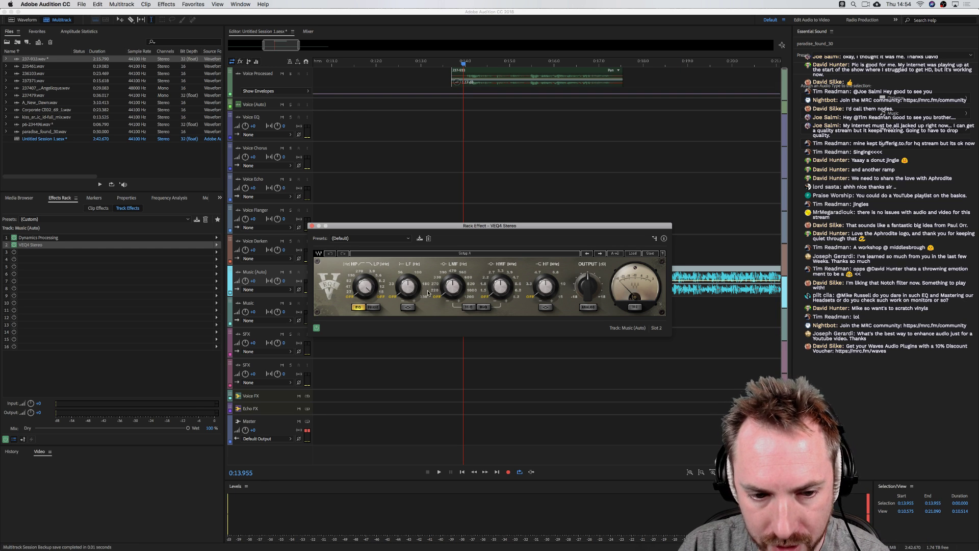
Adjust the VEQ4's pass filter, low-frequency band and output level while auditioning the music, and close the equalizer
key(space)
drag(372, 293, 372, 311)
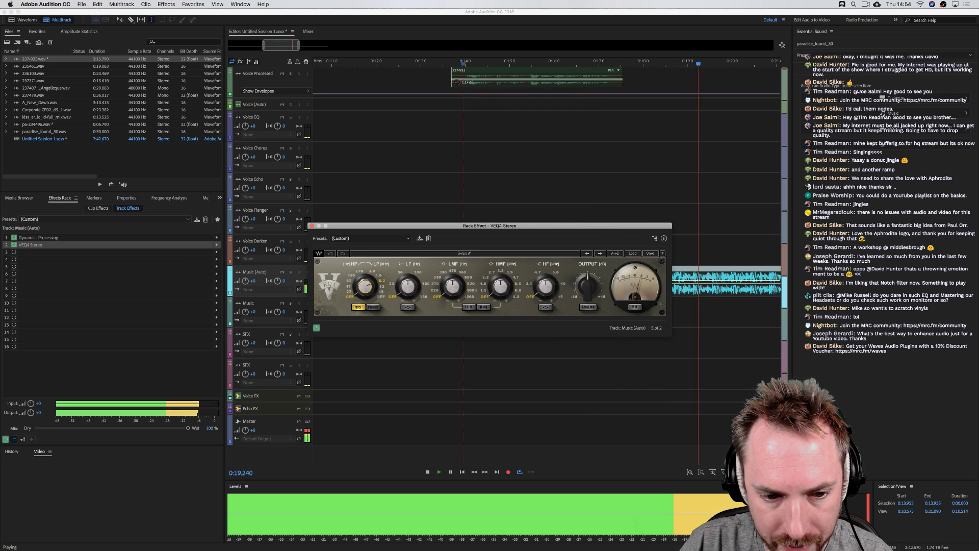
key(space)
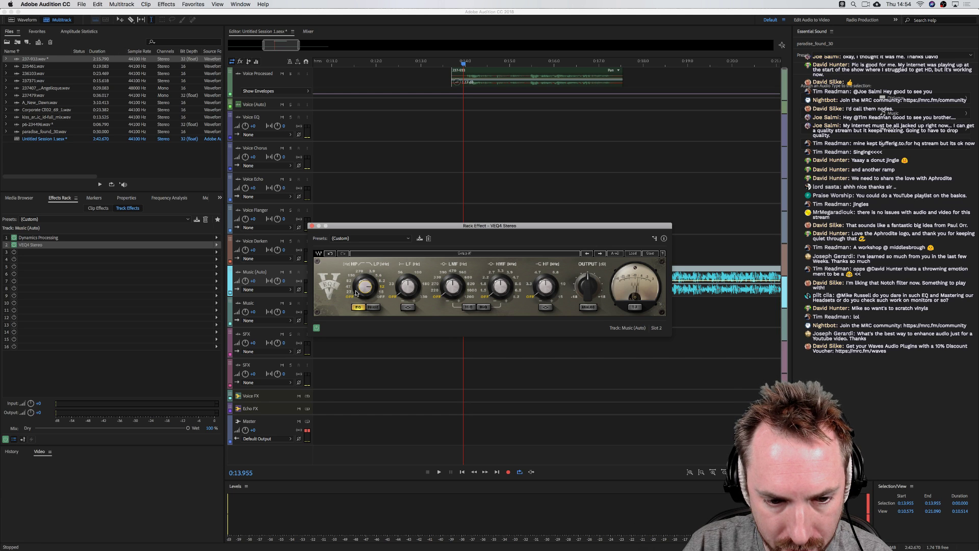
key(space)
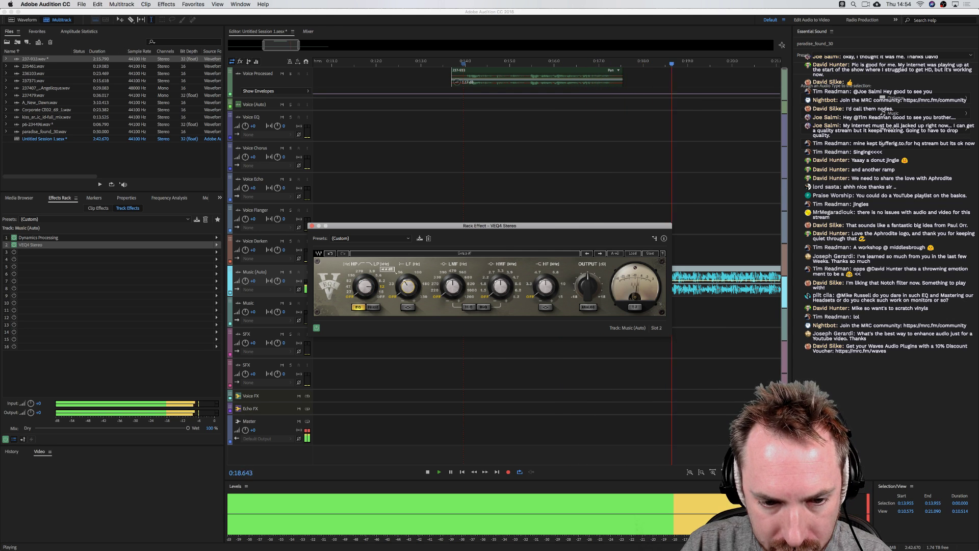
key(space)
key(space)
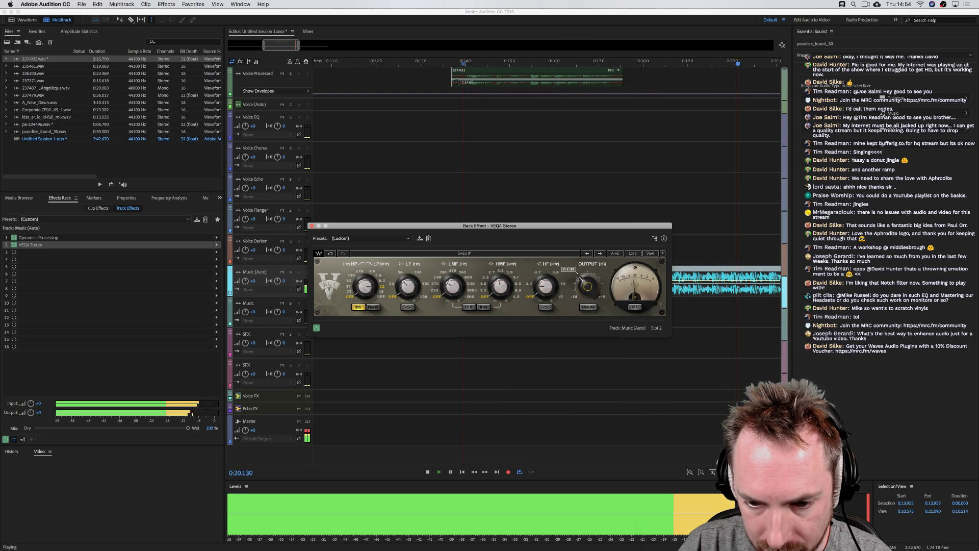
key(space)
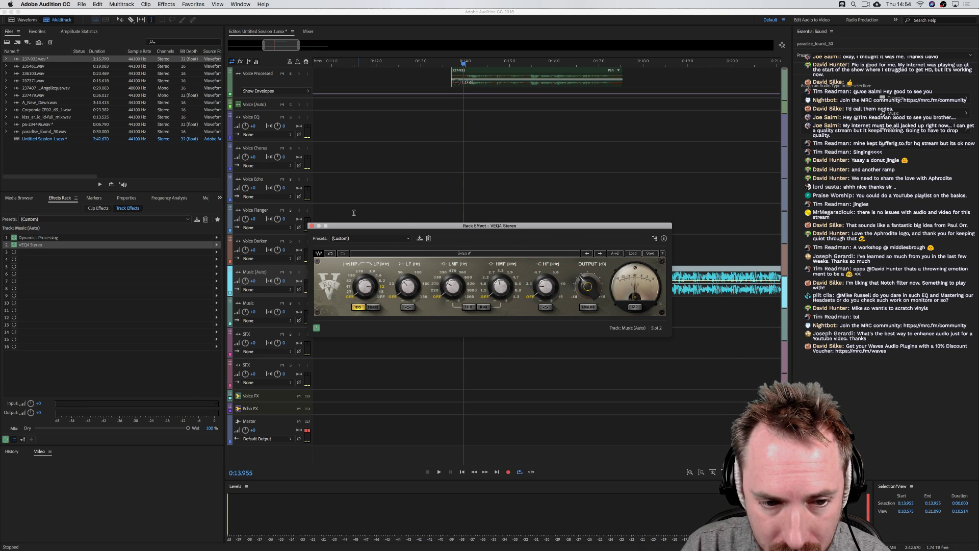
click(311, 226)
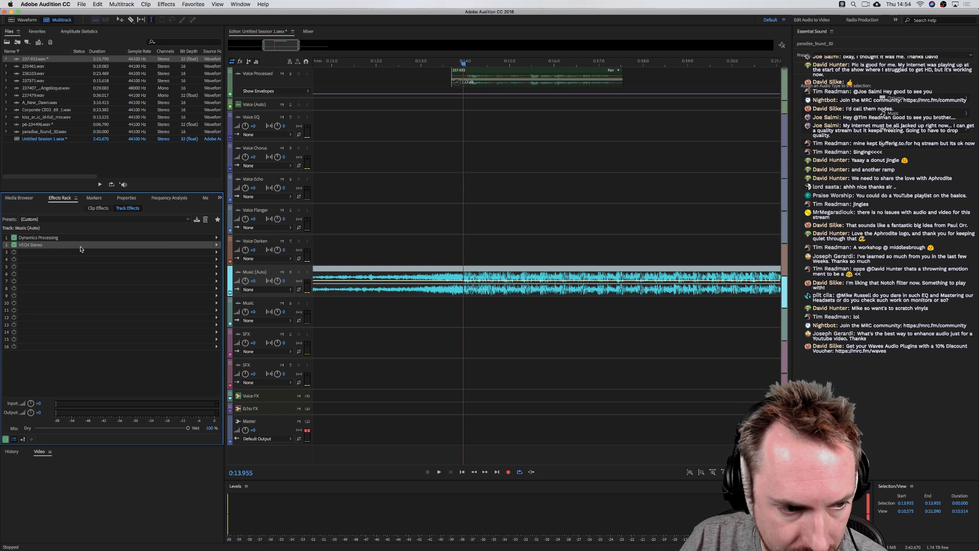
Remove VEQ4 Stereo from the Music (Auto) track and Q10 Stereo from the Voice Processed track
key(Delete)
click(432, 77)
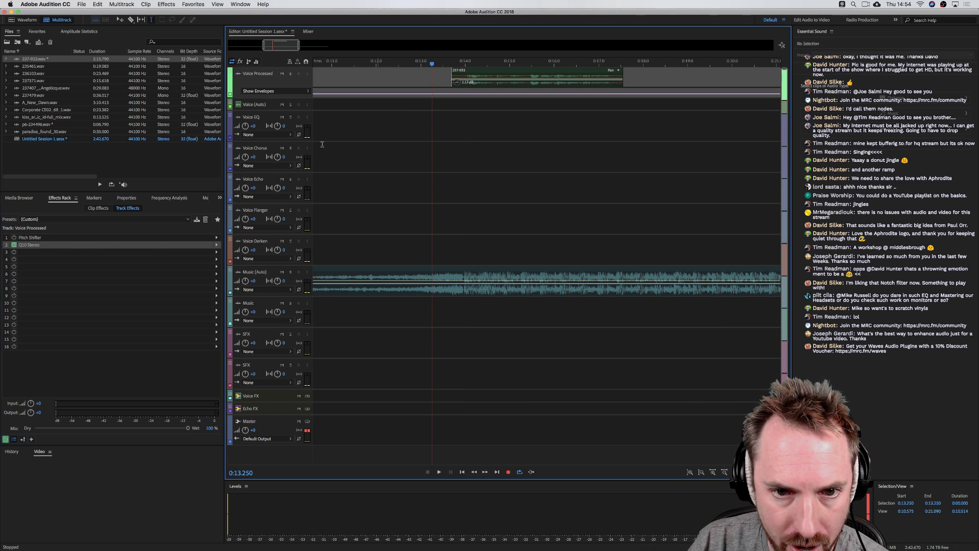
click(46, 246)
key(Delete)
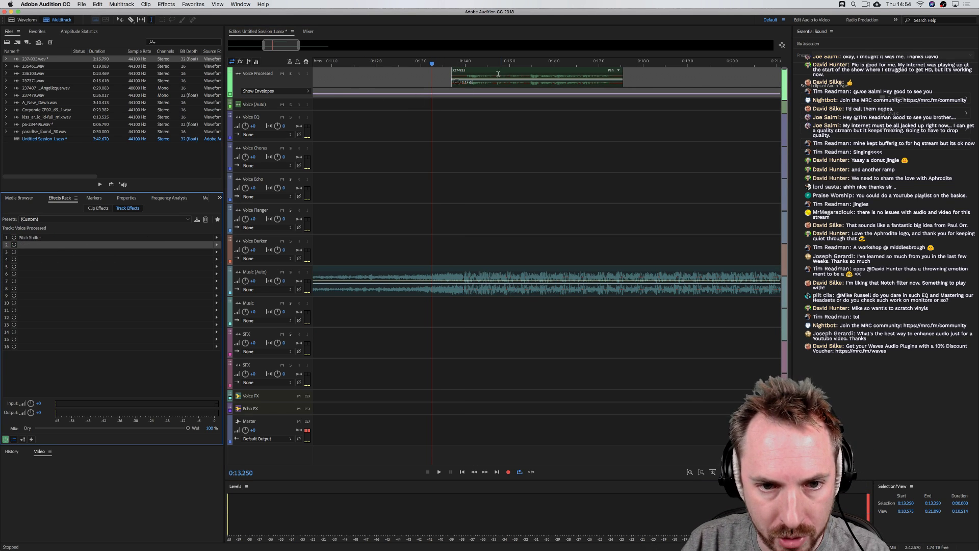
Add iZotope Neutron to the Voice Processed track's second effect slot, switch off its Compressor 1, and close the preset manager
click(446, 76)
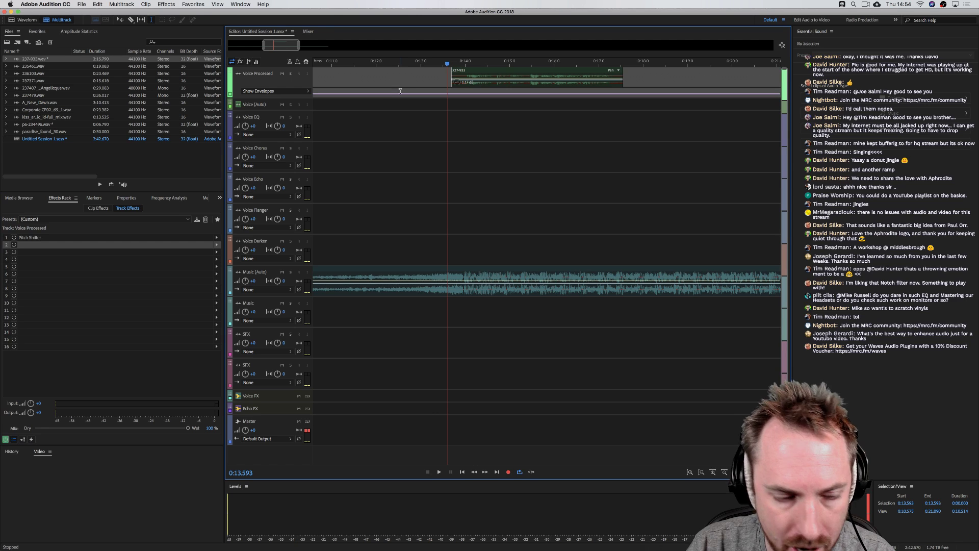
click(211, 245)
mouse_move(281, 356)
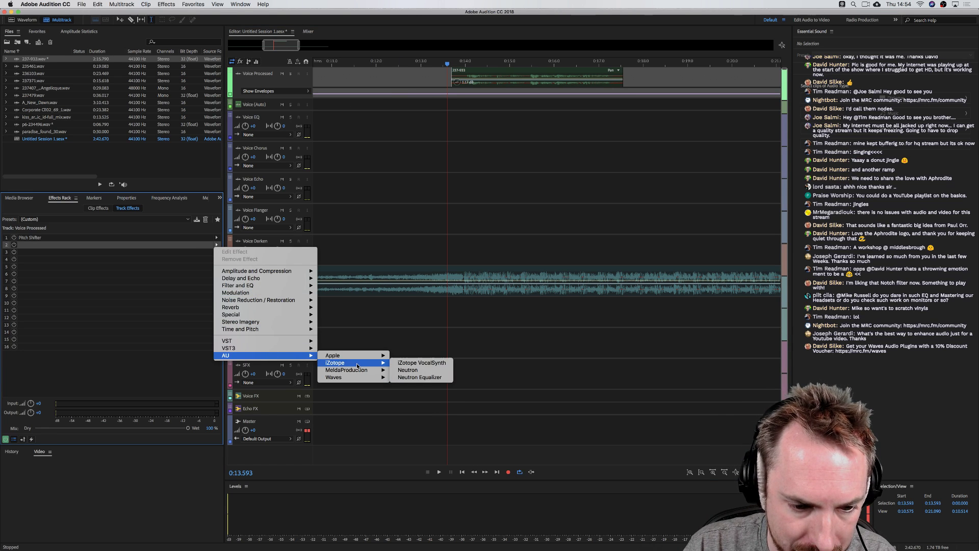
click(480, 131)
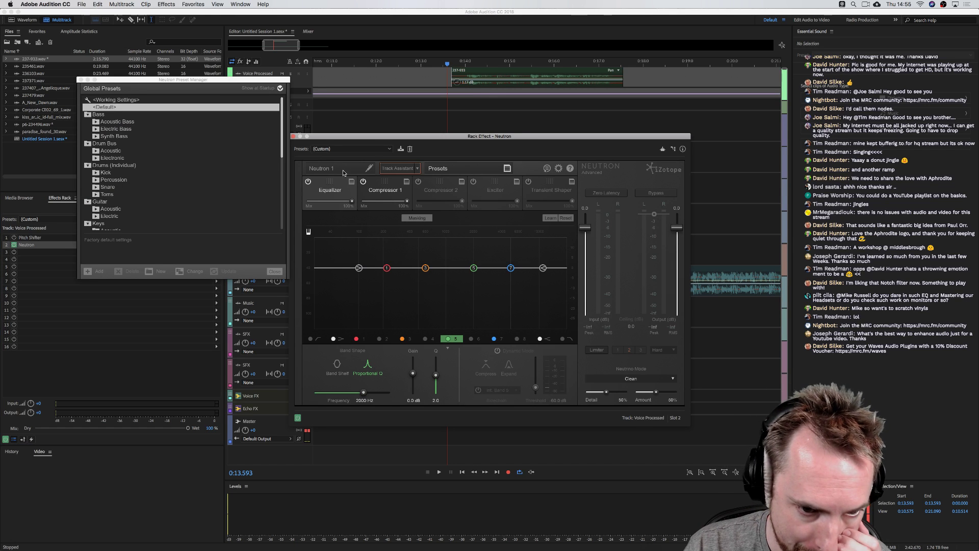
click(364, 181)
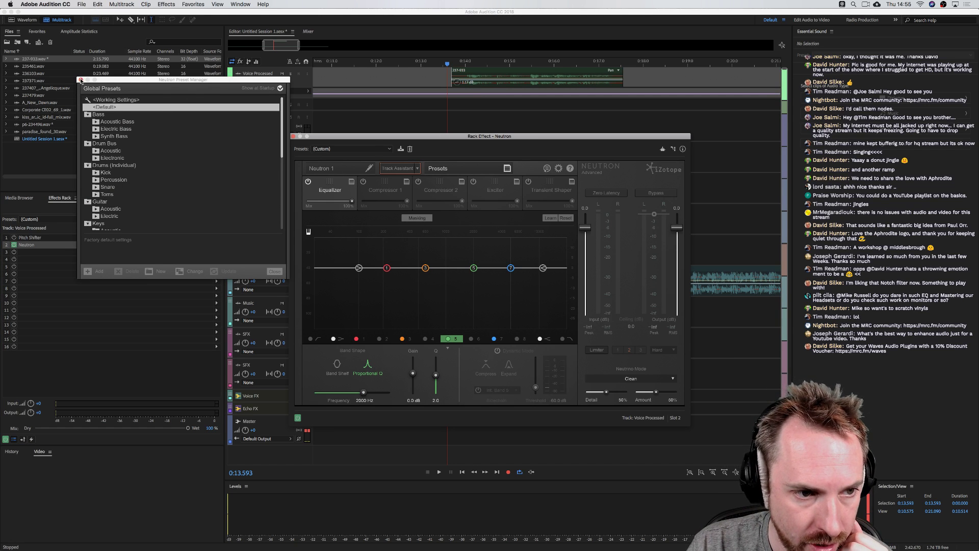
click(80, 80)
drag(357, 138, 440, 171)
Select the music clip, add iZotope Neutron to the Music (Auto) track's second effect slot, and close its preset manager
click(349, 278)
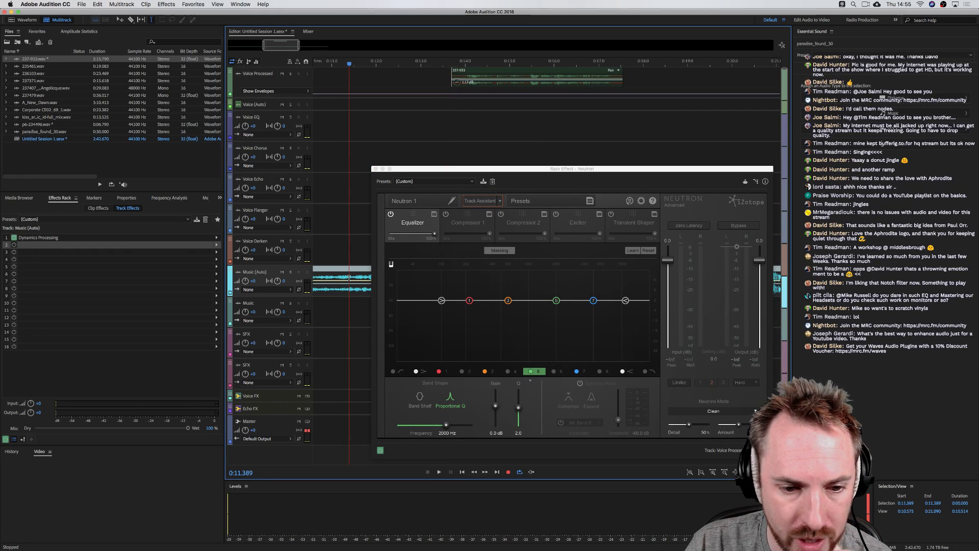
click(217, 252)
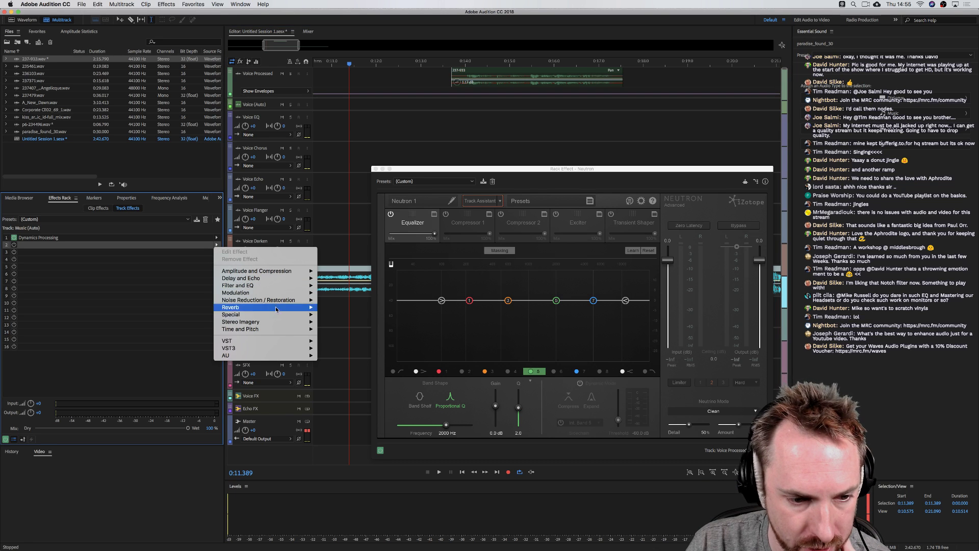
mouse_move(283, 356)
mouse_move(357, 363)
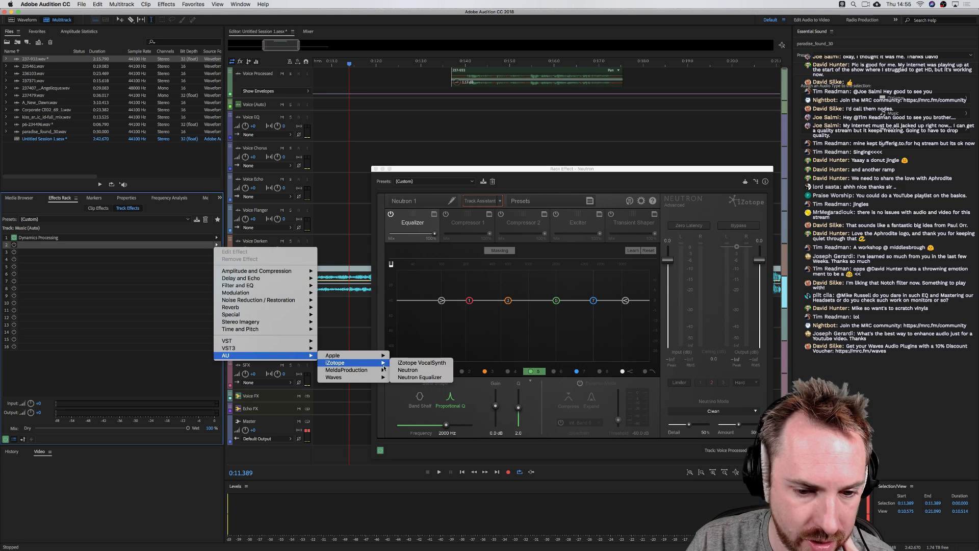
click(413, 371)
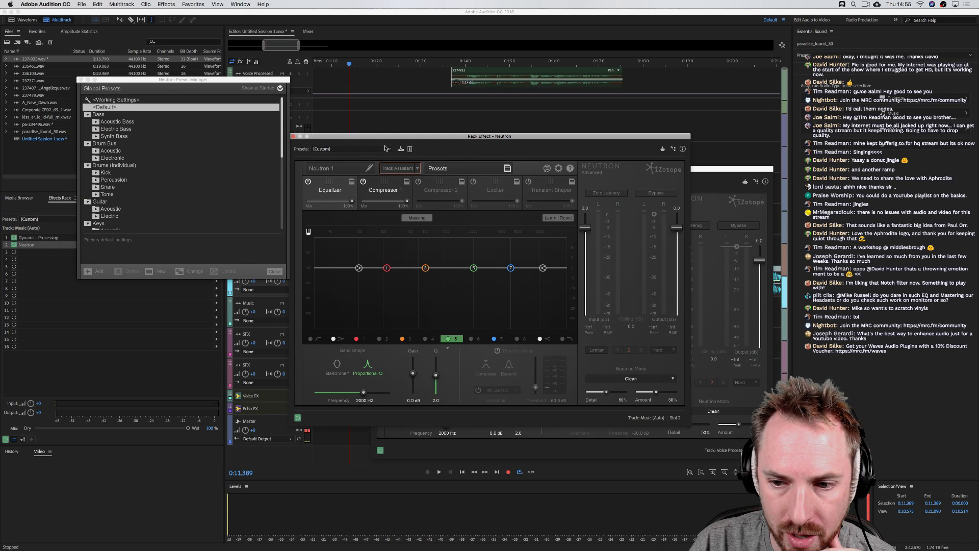
drag(363, 139, 169, 135)
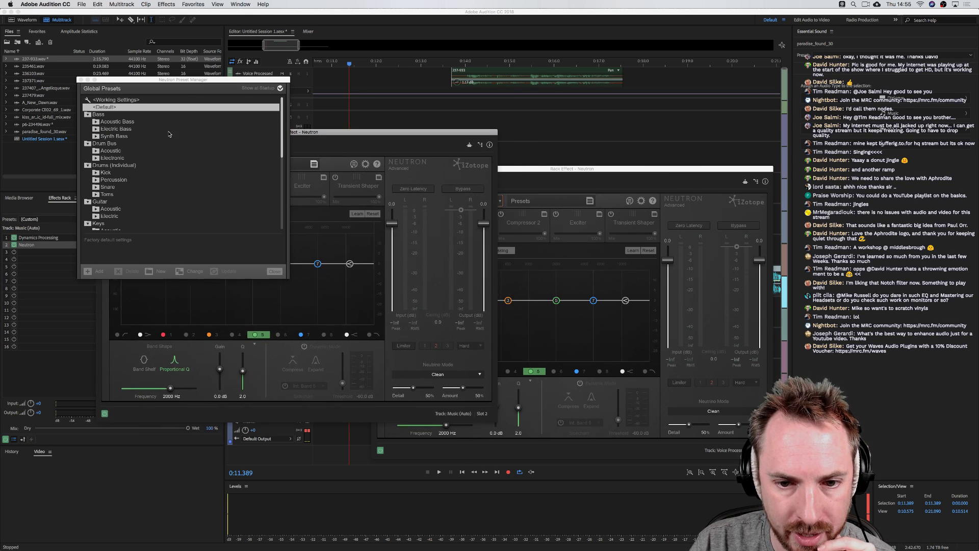
click(79, 80)
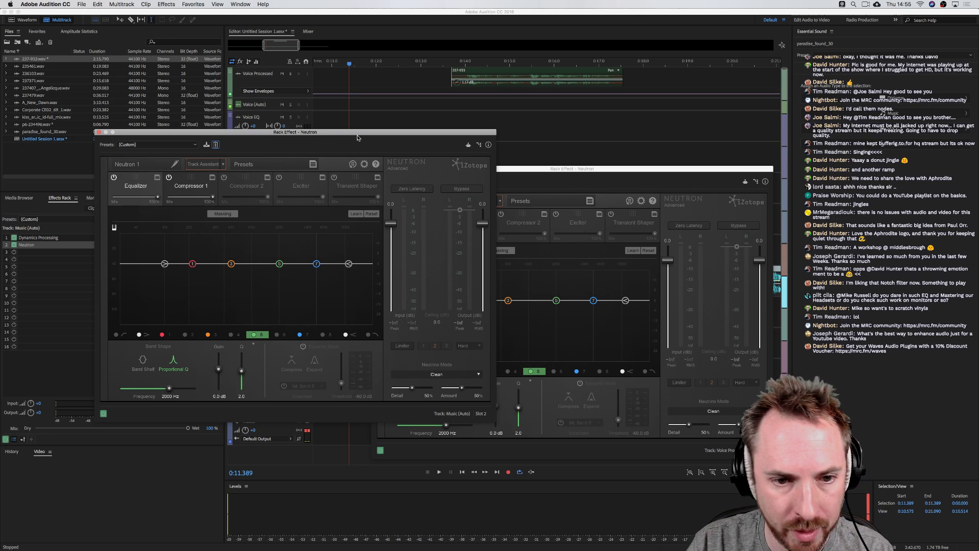
Switch off Compressor 1 in the music track's Neutron and arrange the two Neutron windows side by side
drag(317, 133, 710, 178)
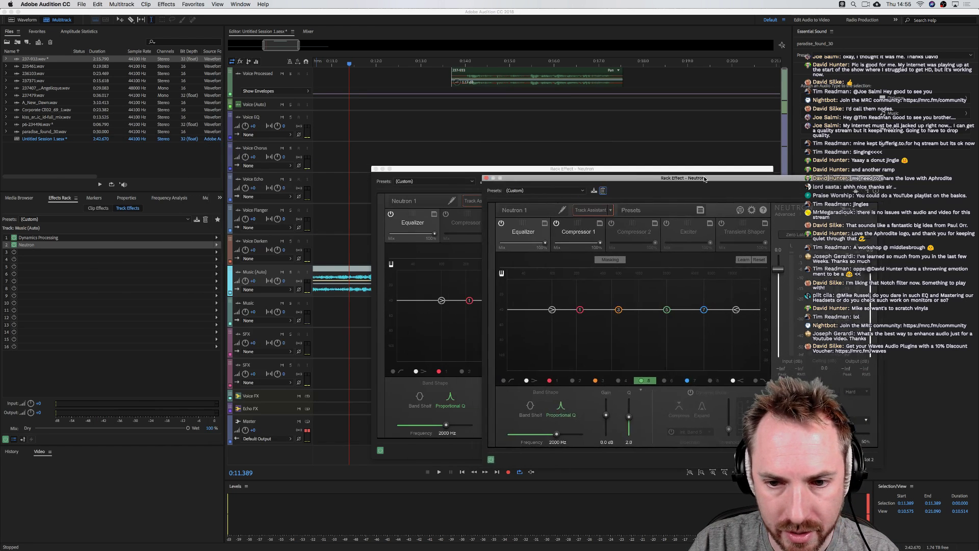
drag(572, 169, 258, 150)
click(562, 224)
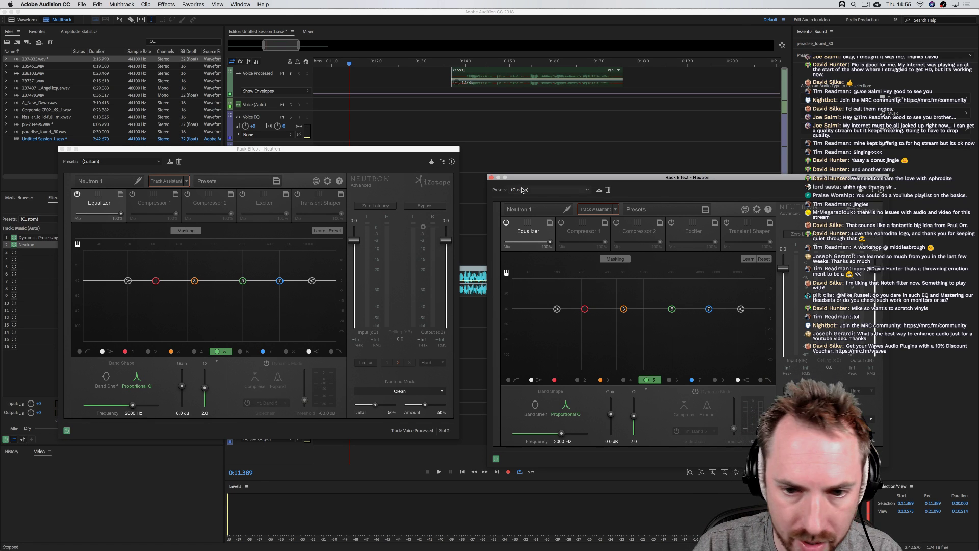
drag(535, 178, 508, 170)
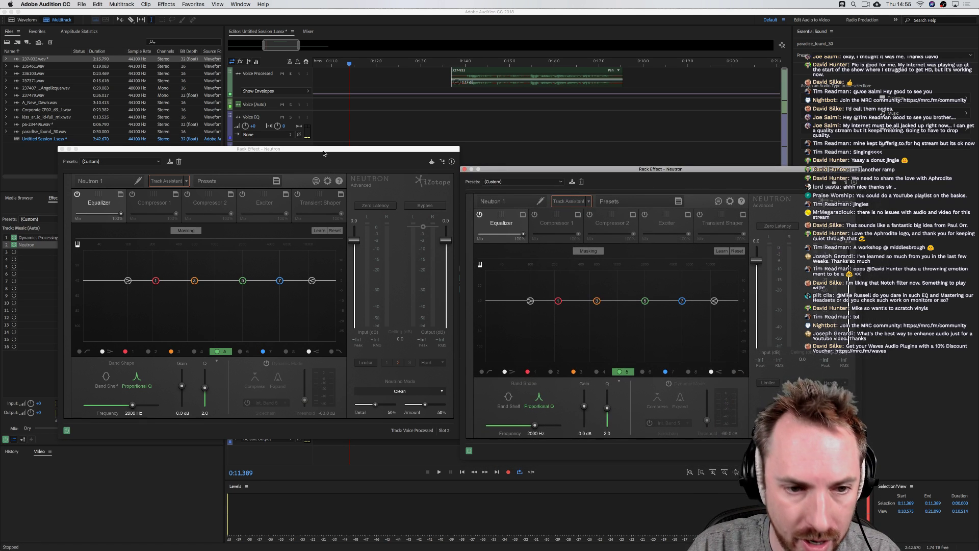
drag(323, 151, 280, 168)
drag(516, 170, 479, 166)
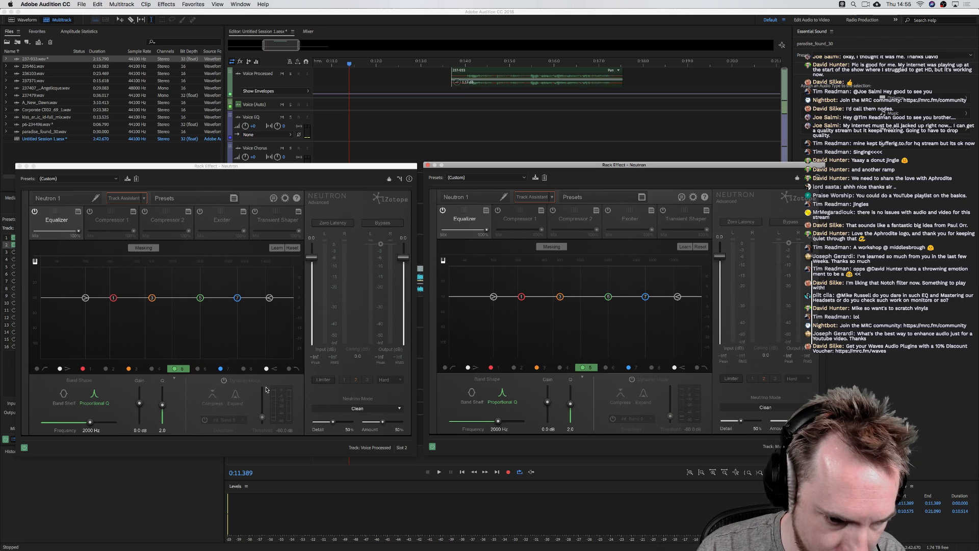
Play from about 0:13.5 and solo the Voice Processed track to identify which Neutron window belongs to the voice
click(213, 250)
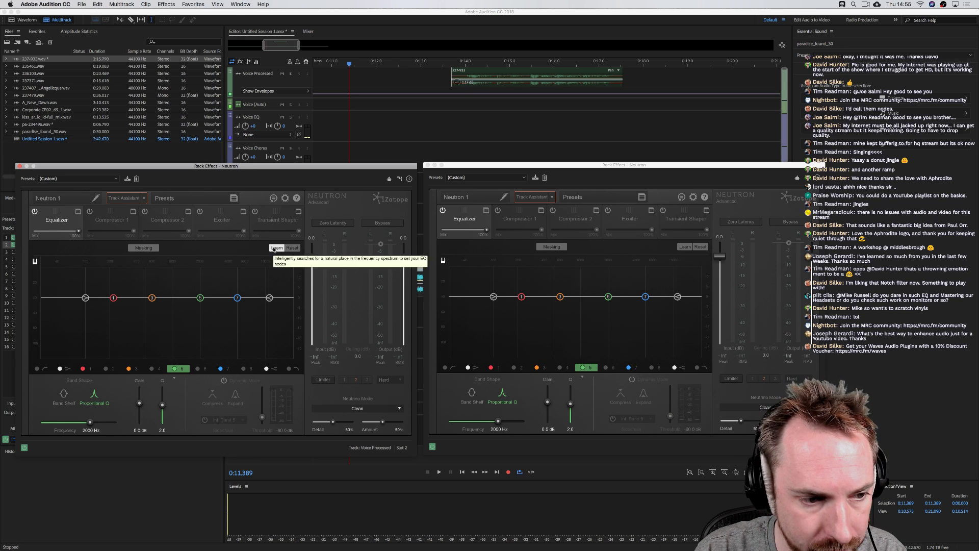
click(77, 200)
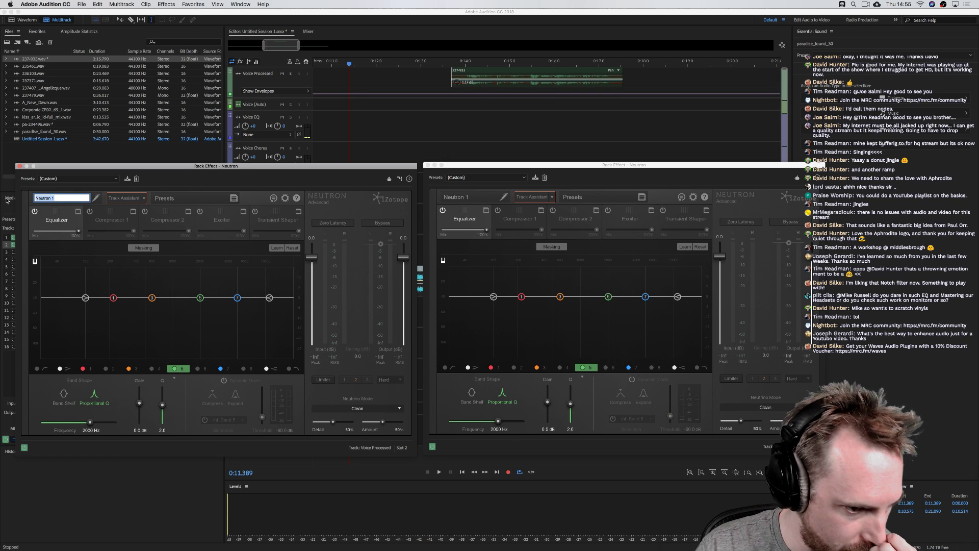
click(443, 78)
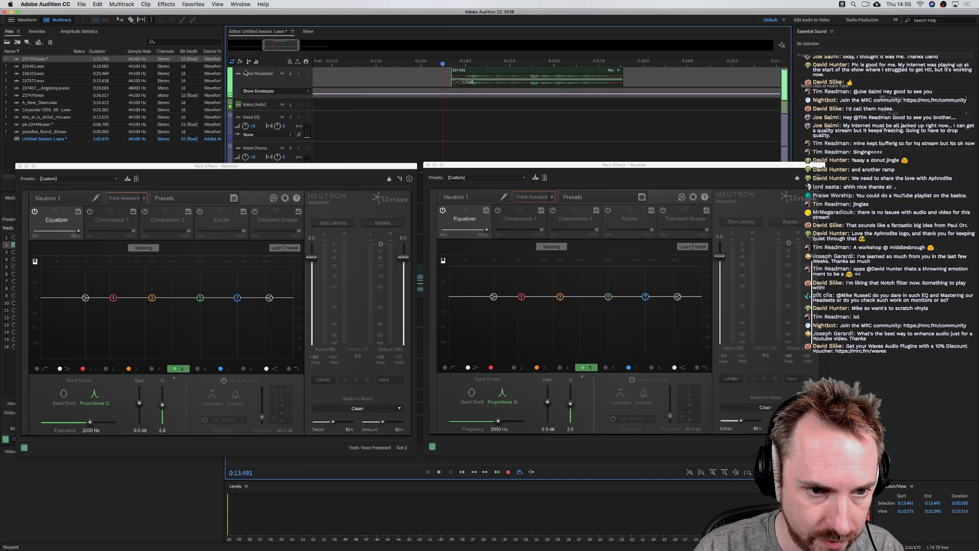
click(289, 74)
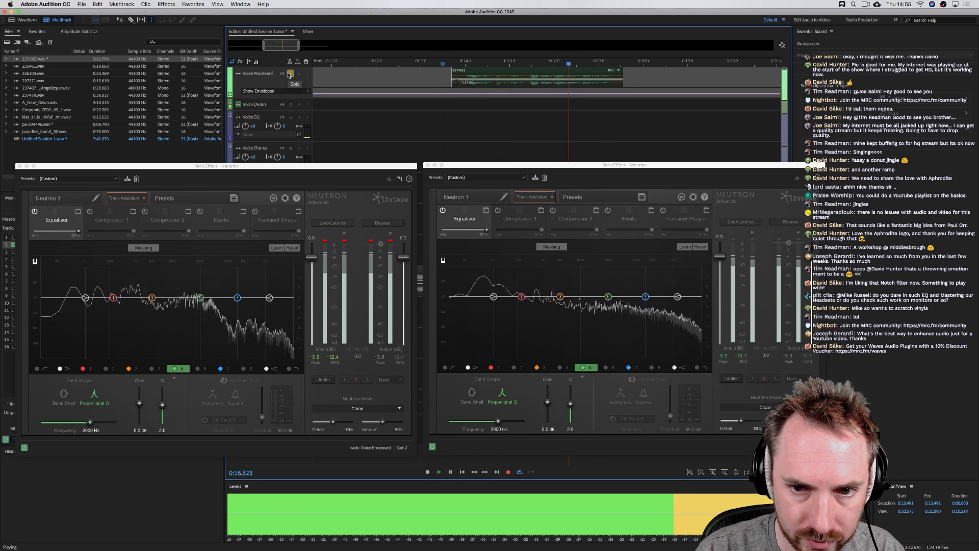
key(space)
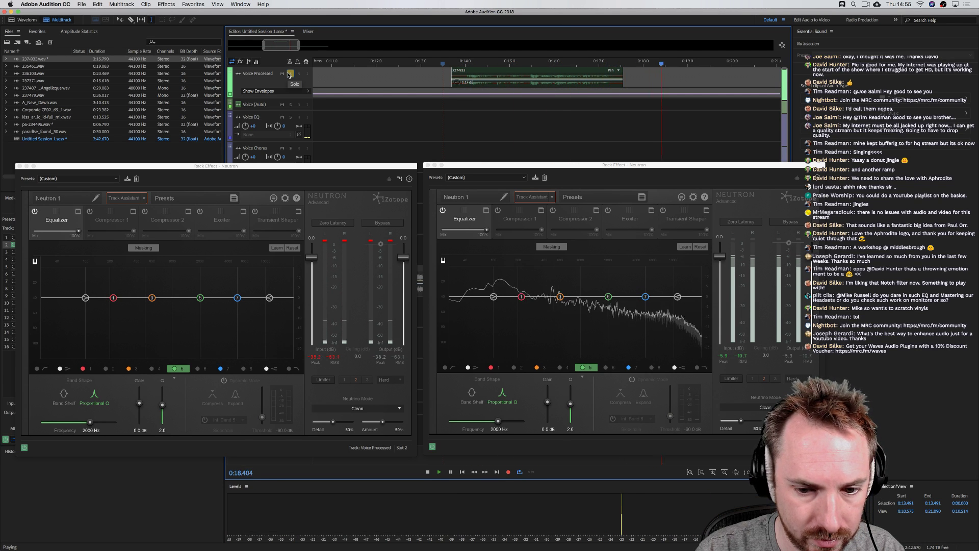
Name the voice track's Neutron instance Voice and the music track's instance Music, and unsolo the Voice Processed track
double_click(51, 197)
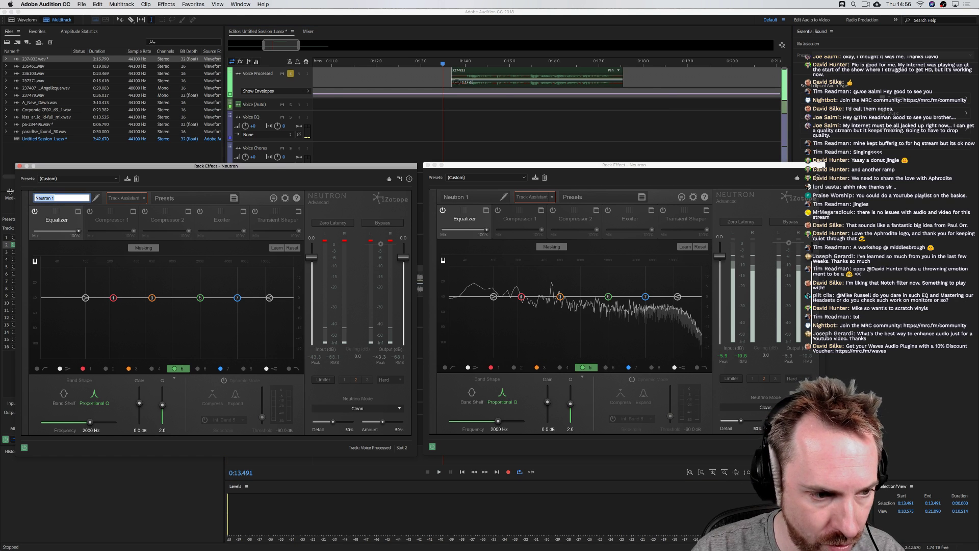
text(Volce)
key(Return)
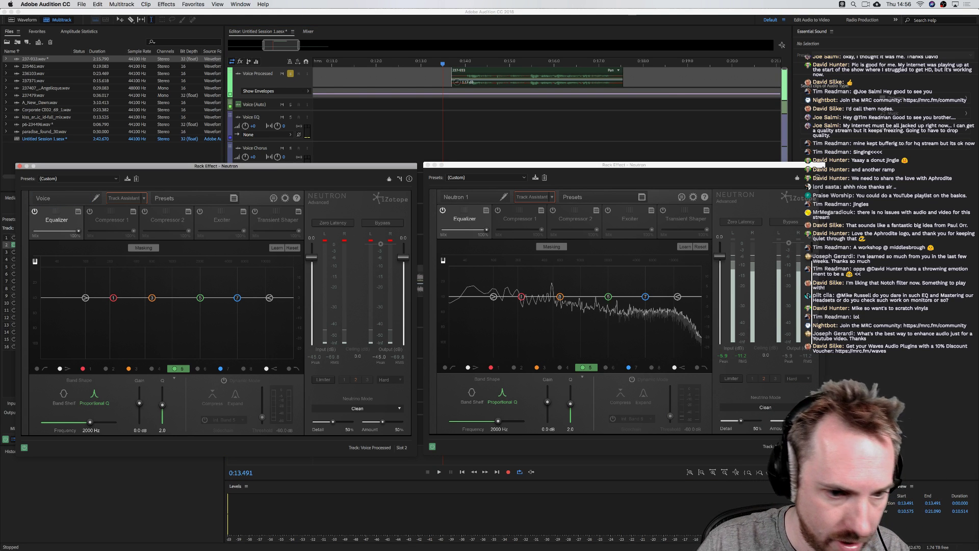
double_click(485, 197)
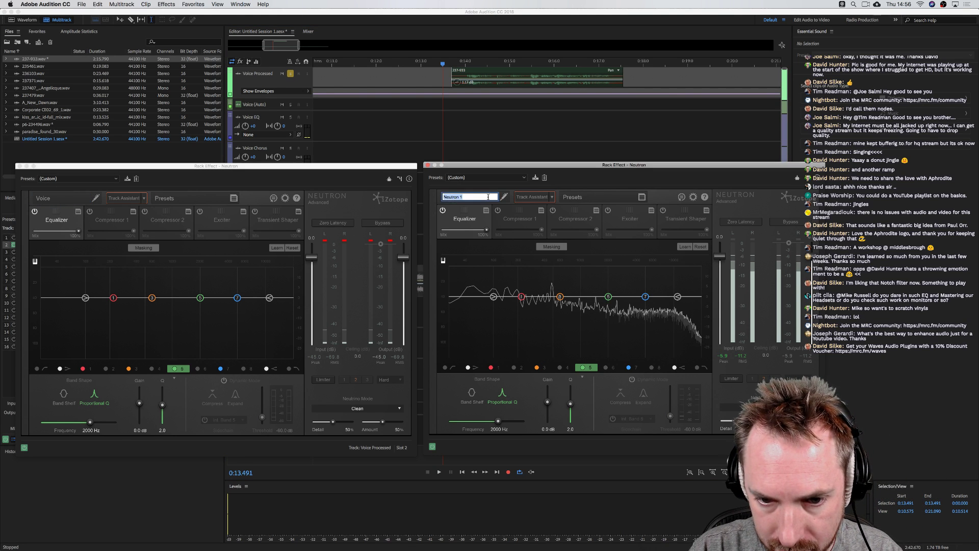
text(Music)
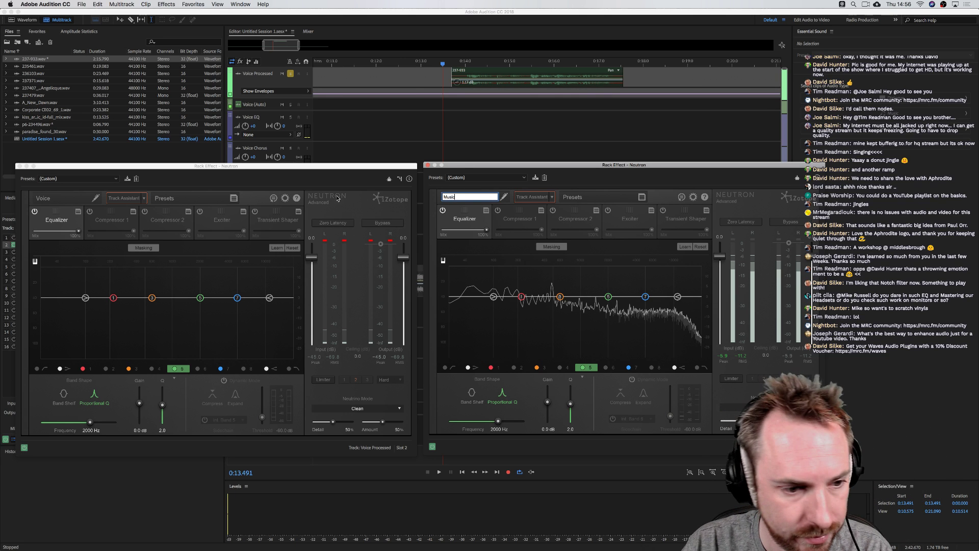
key(Return)
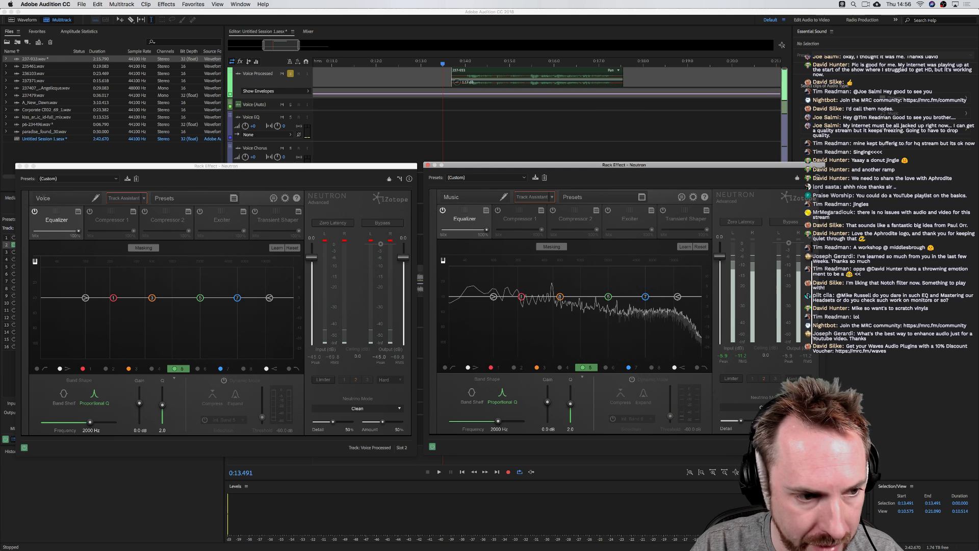
double_click(50, 197)
double_click(448, 198)
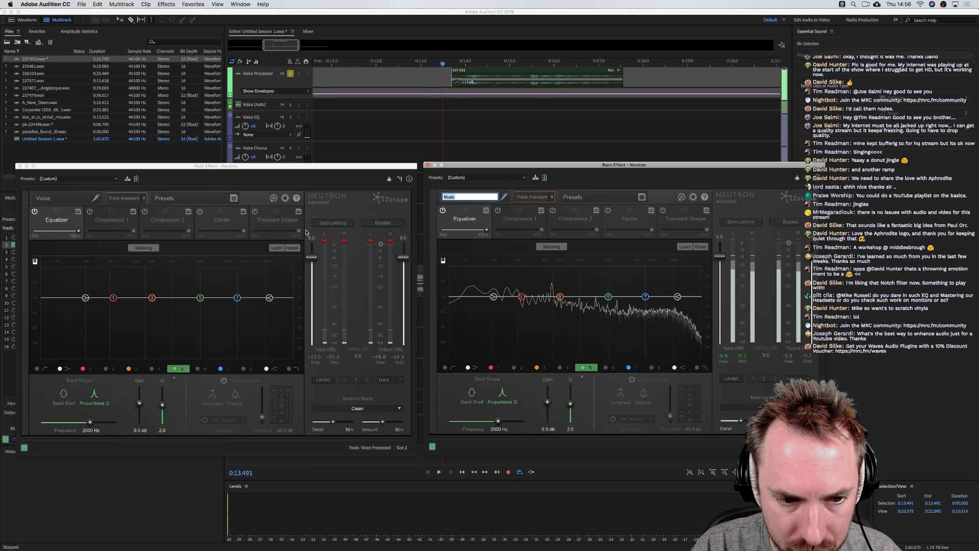
click(216, 273)
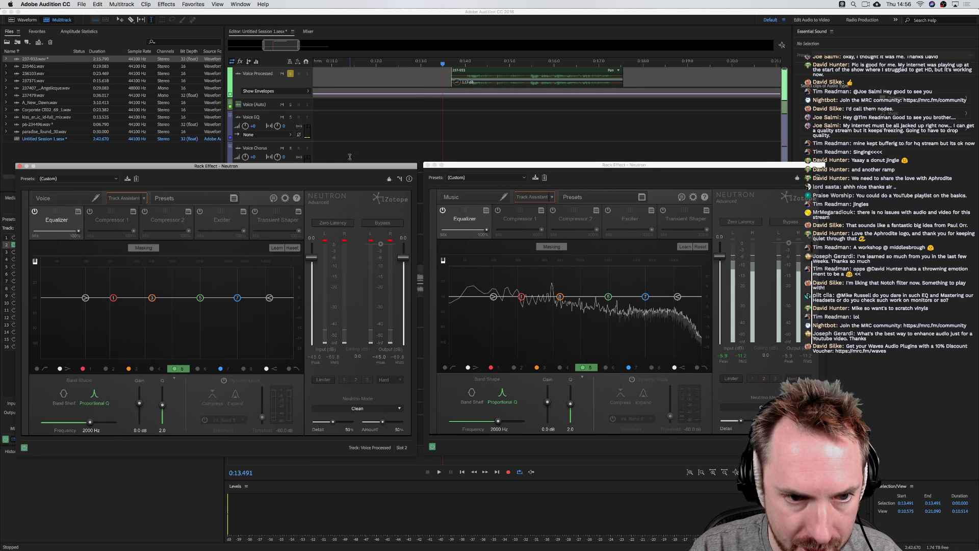
click(290, 75)
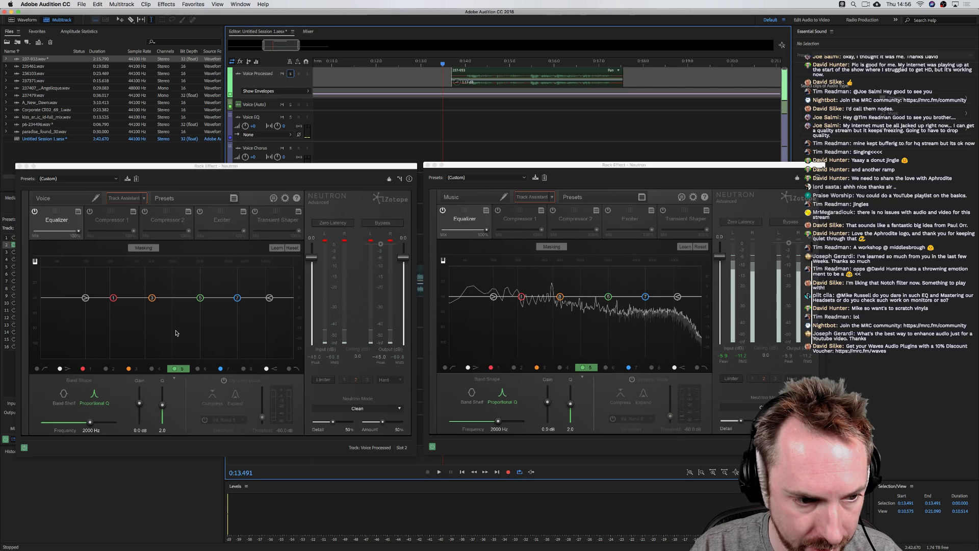
Enable Masking in both Neutron equalizers and set Music as the comparison source in the Voice instance
click(144, 249)
click(549, 249)
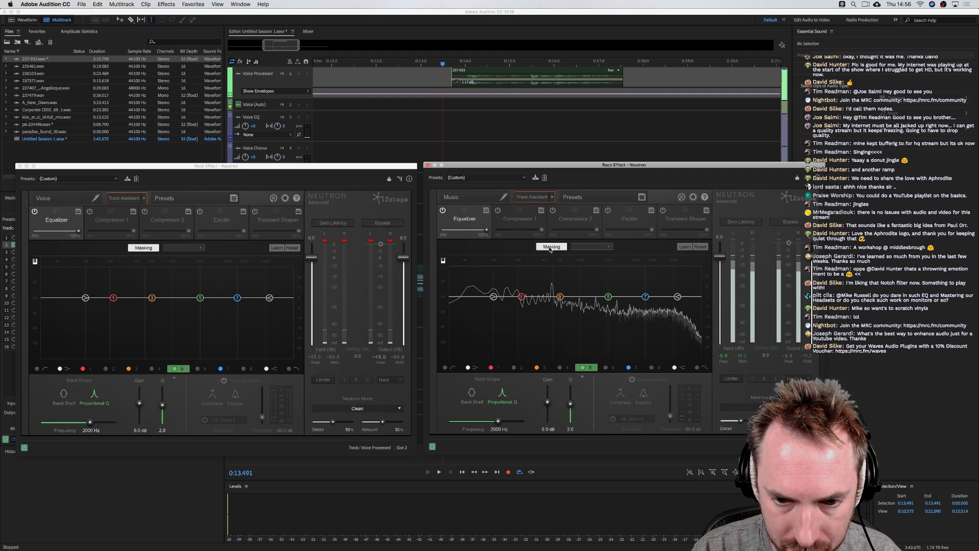
click(184, 248)
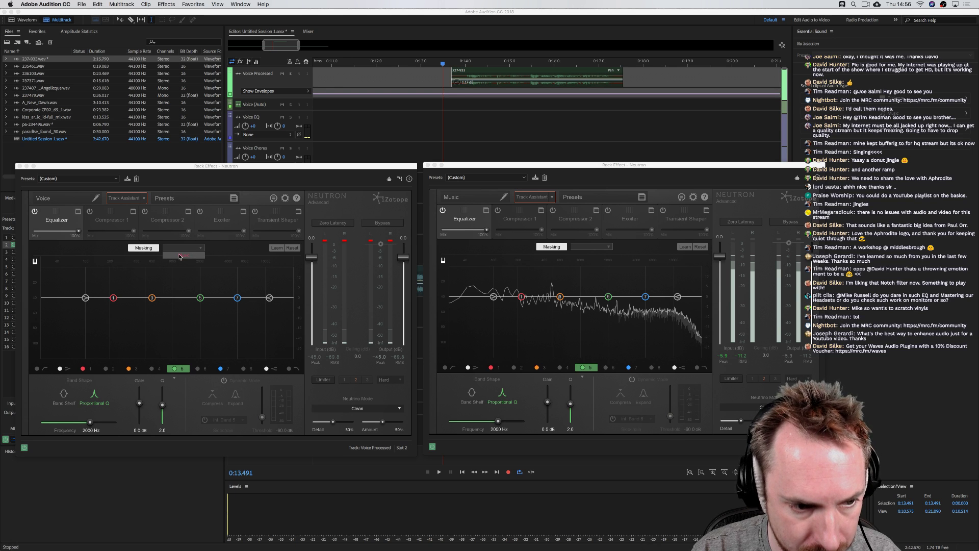
click(179, 256)
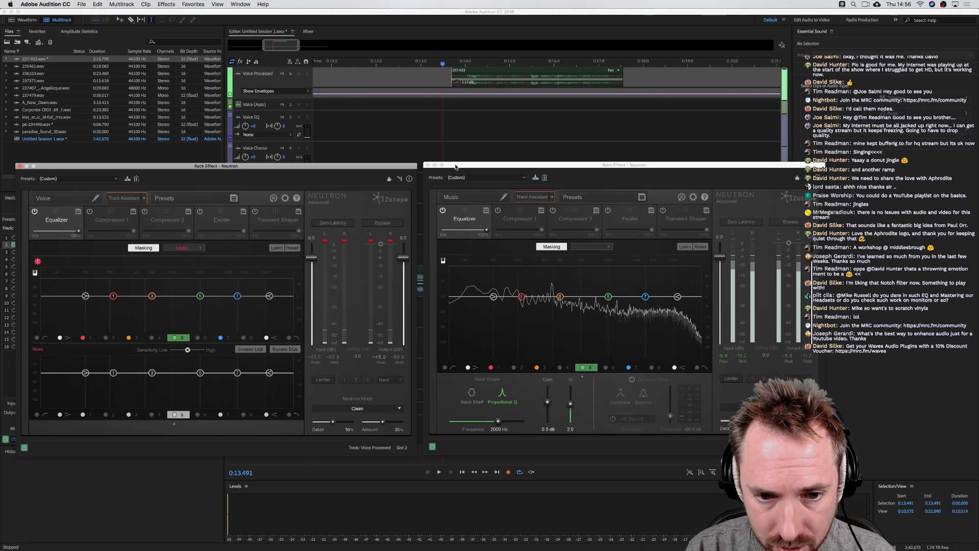
drag(456, 166, 480, 163)
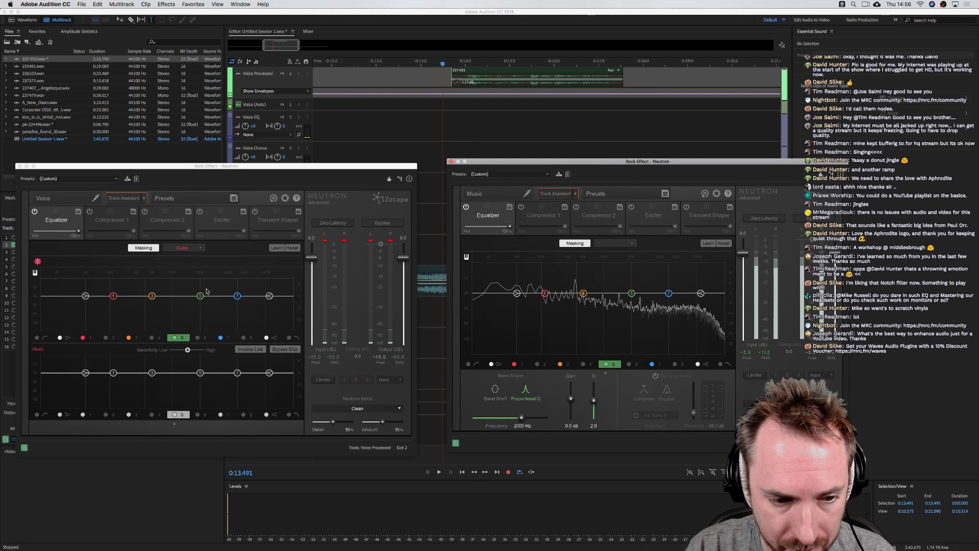
Play the mix and run Learn in the Voice equalizer to position its EQ nodes
key(space)
click(279, 248)
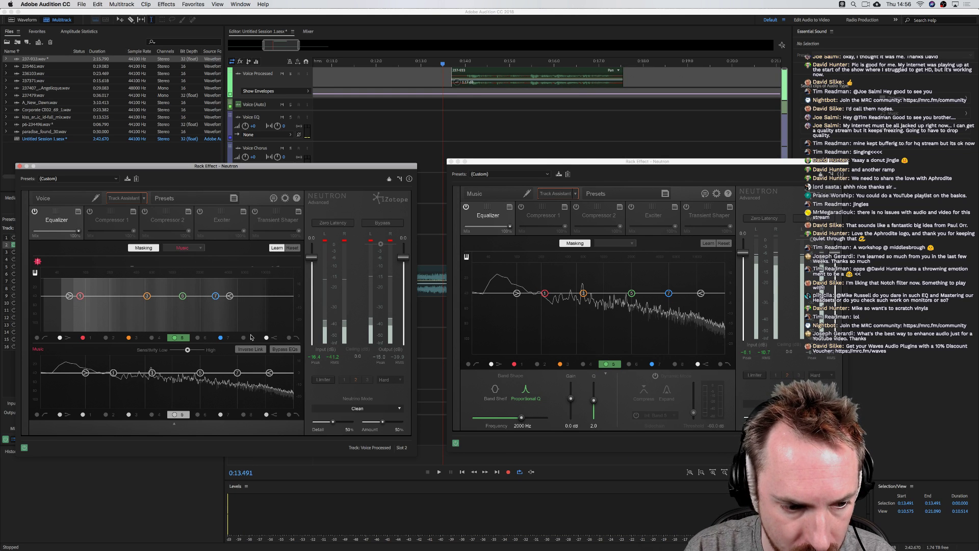
key(space)
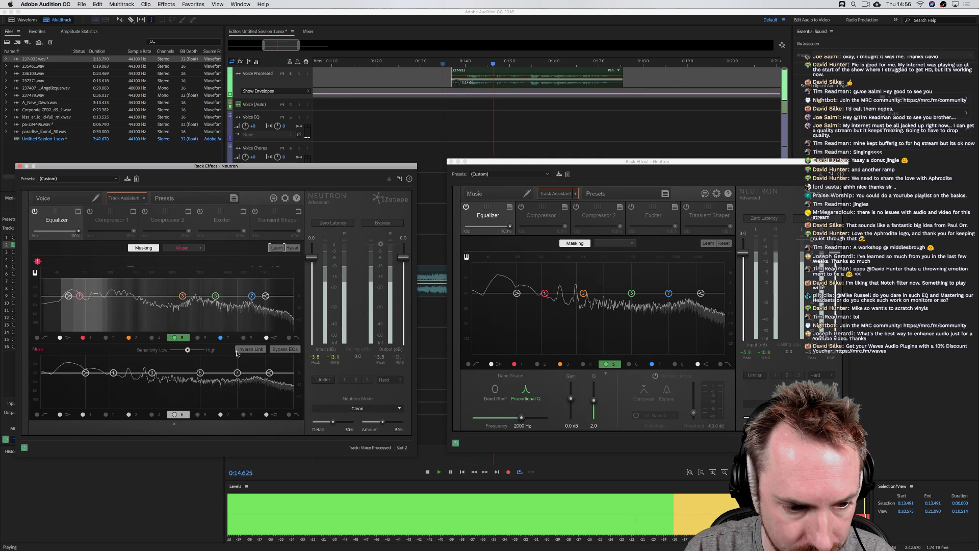
key(space)
Turn on Inverse Link in the Voice equalizer and boost its band 1 node slightly so the music is cut correspondingly
click(242, 352)
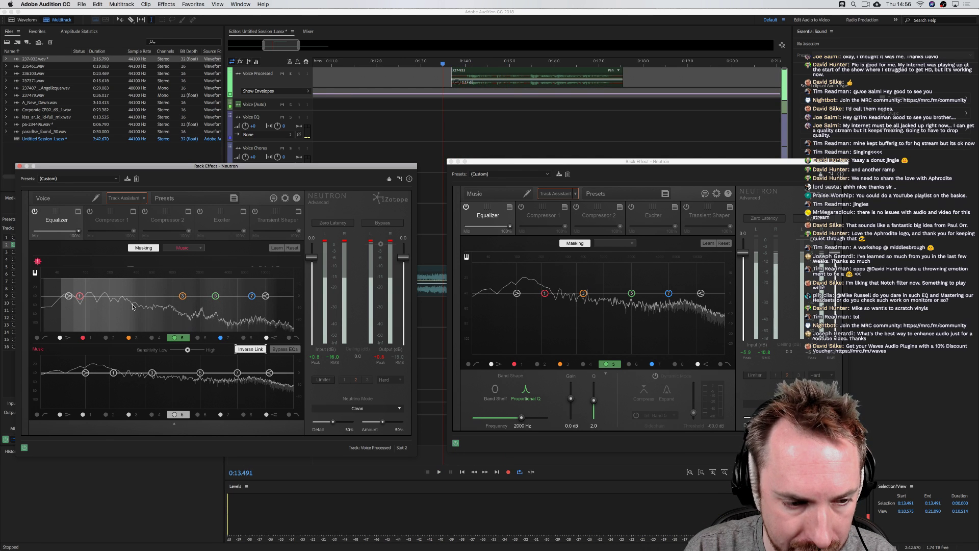
drag(75, 296, 77, 288)
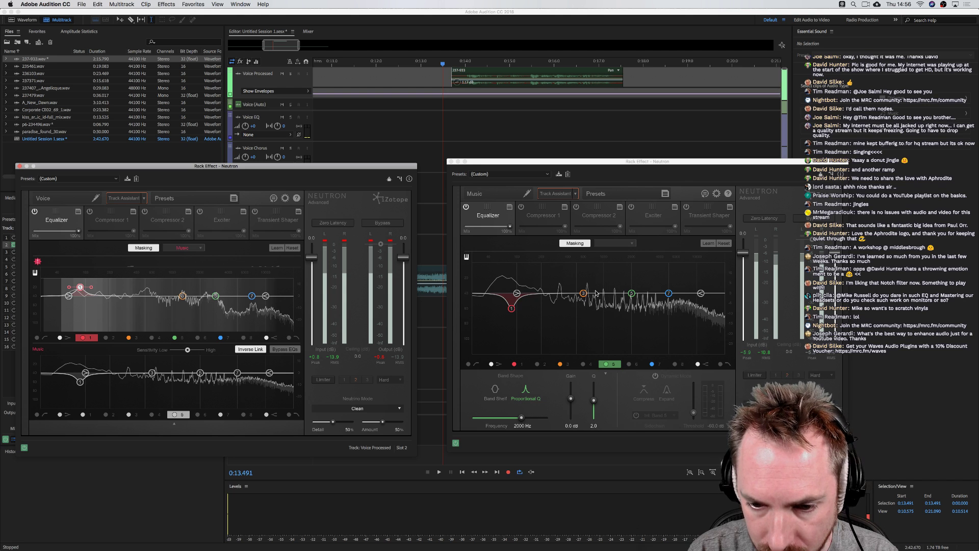
Boost the orange, green and blue nodes slightly in the Voice equalizer so the music is cut correspondingly, and play the mix
drag(184, 296, 252, 289)
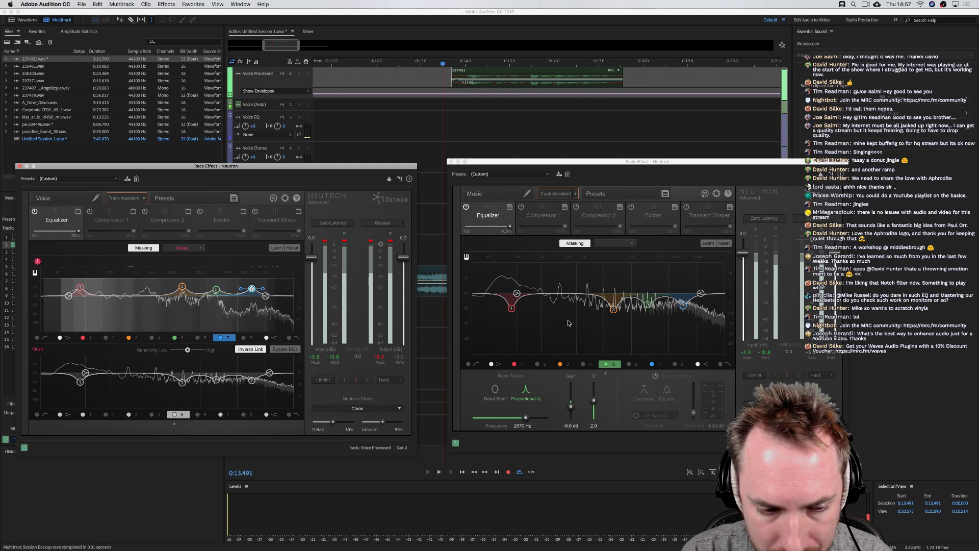
key(space)
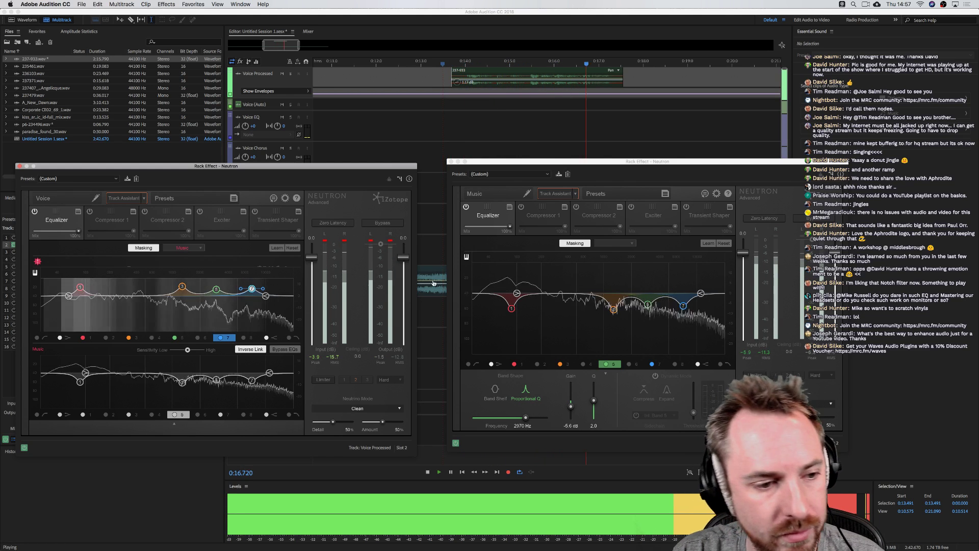
key(space)
Bypass the equalizer modules in both the Voice and Music Neutron instances and listen to the mix without EQ
drag(168, 169, 191, 164)
click(58, 207)
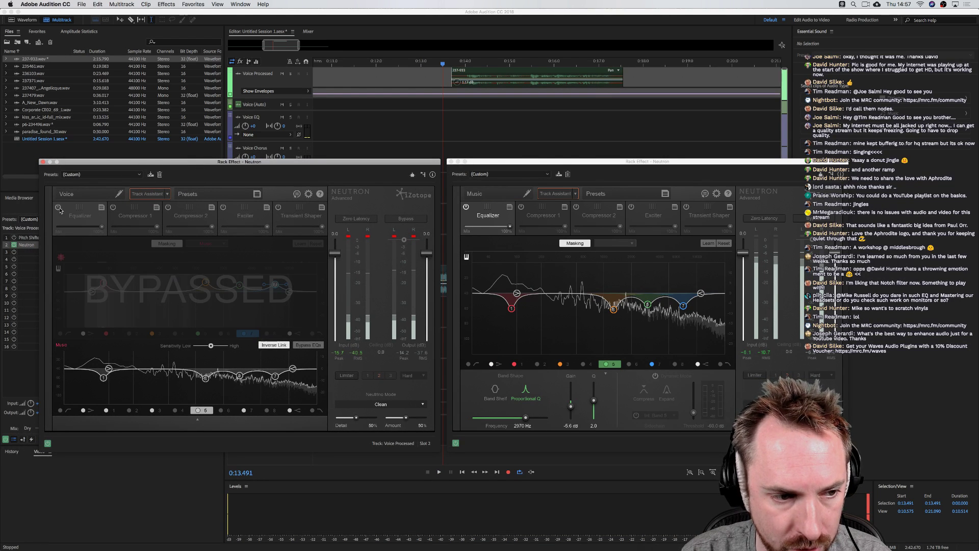
click(466, 207)
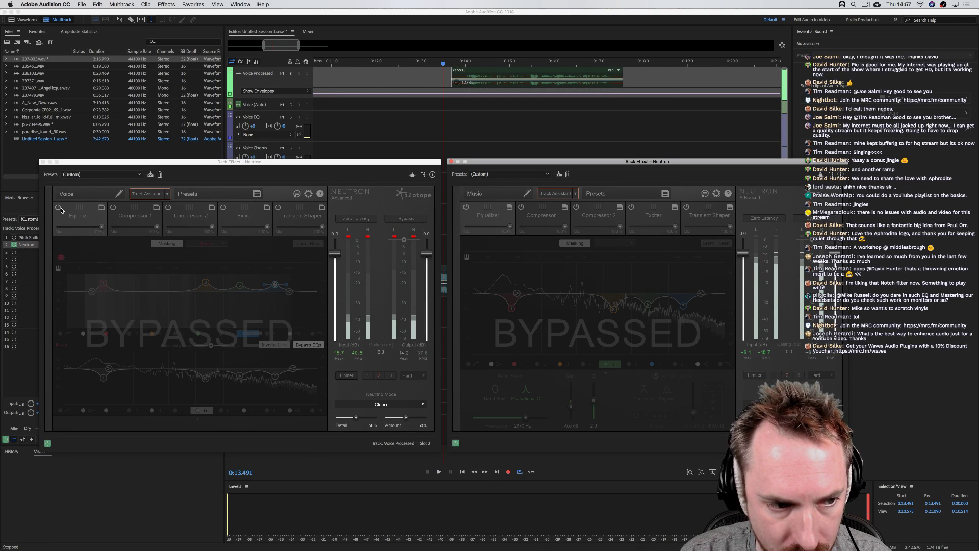
key(space)
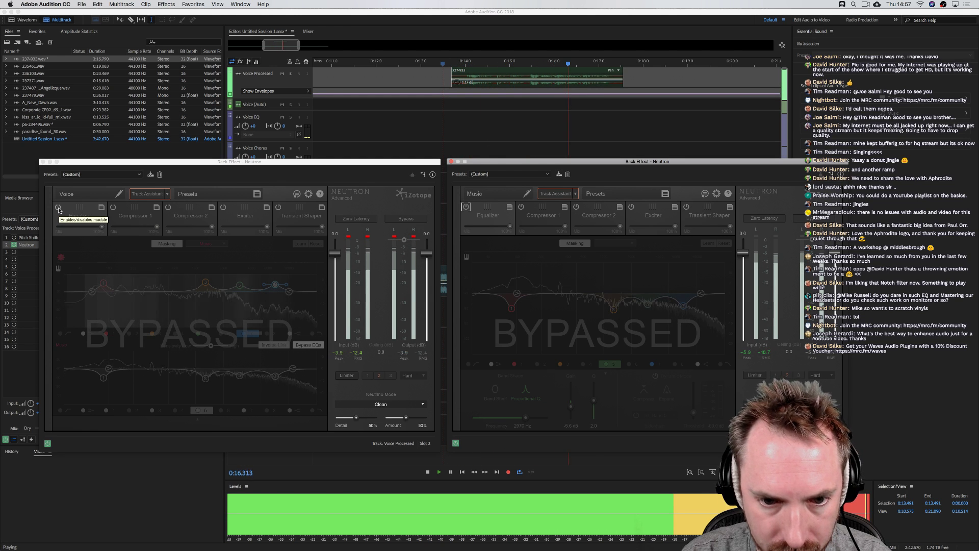
key(space)
Re-enable the Voice and Music equalizer modules and play the same passage to compare the mix with EQ
click(57, 207)
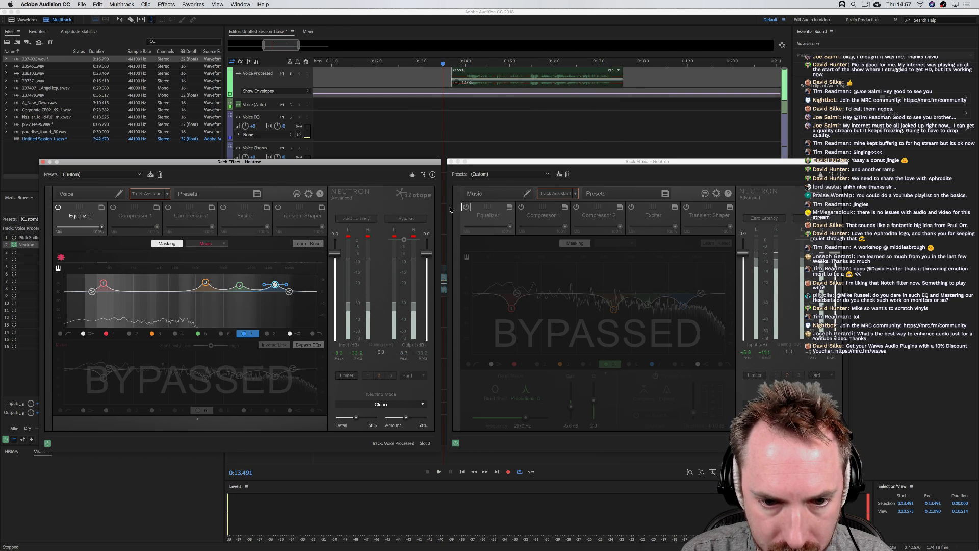
click(467, 208)
key(space)
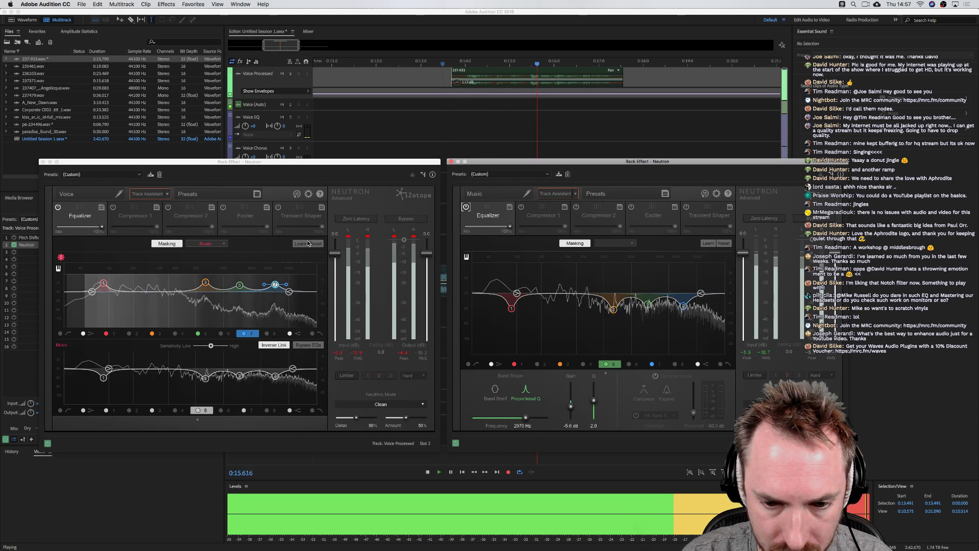
key(space)
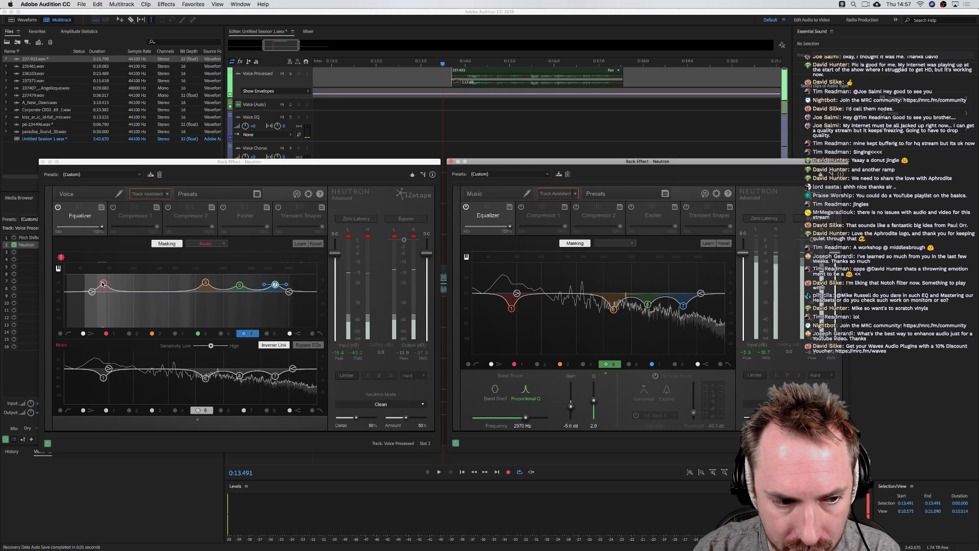
Nudge the Voice equalizer's band 1 node slightly higher in frequency and gain
mouse_move(103, 284)
mouse_down()
mouse_move(106, 302)
mouse_move(105, 282)
mouse_up()
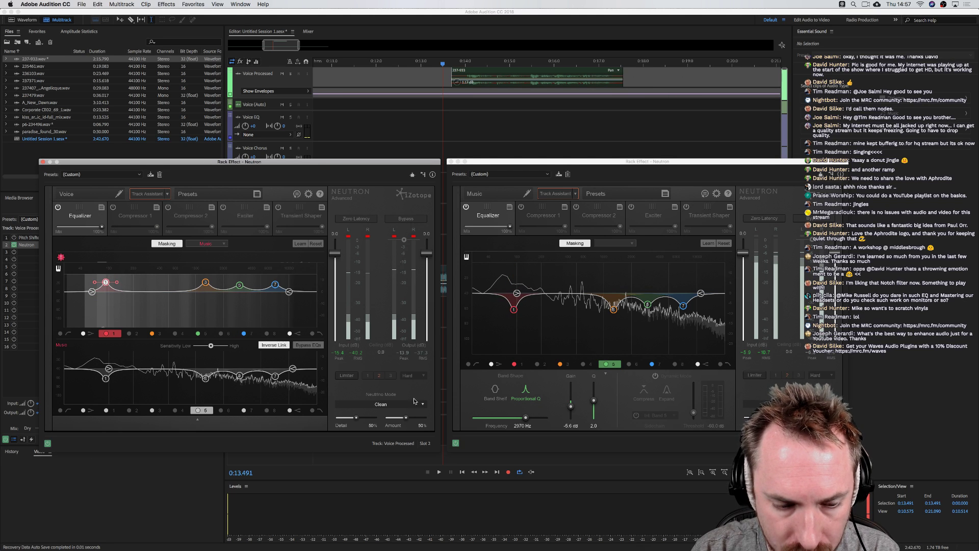